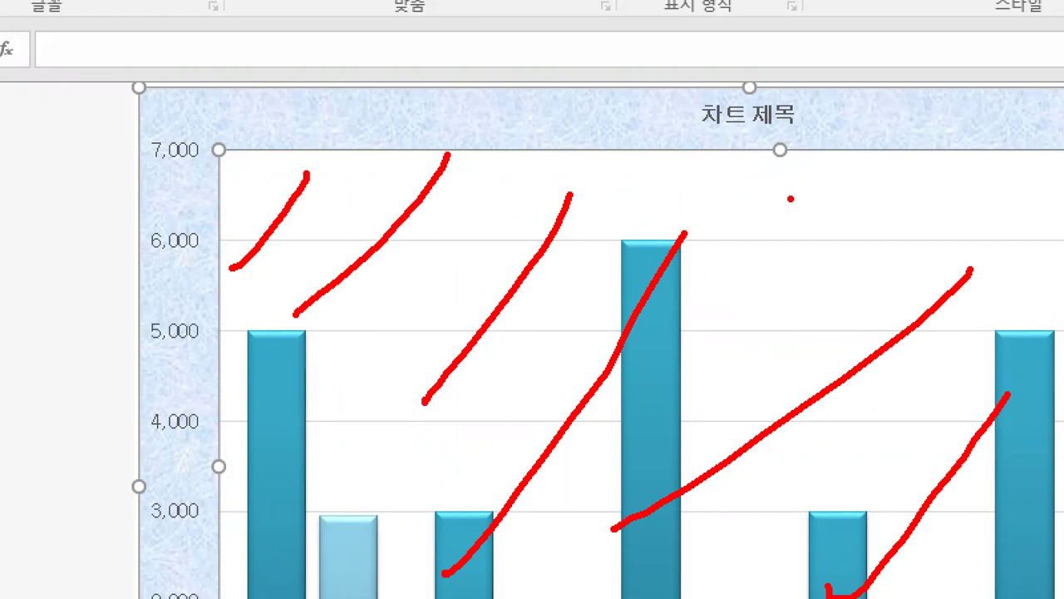
left_click(791, 242)
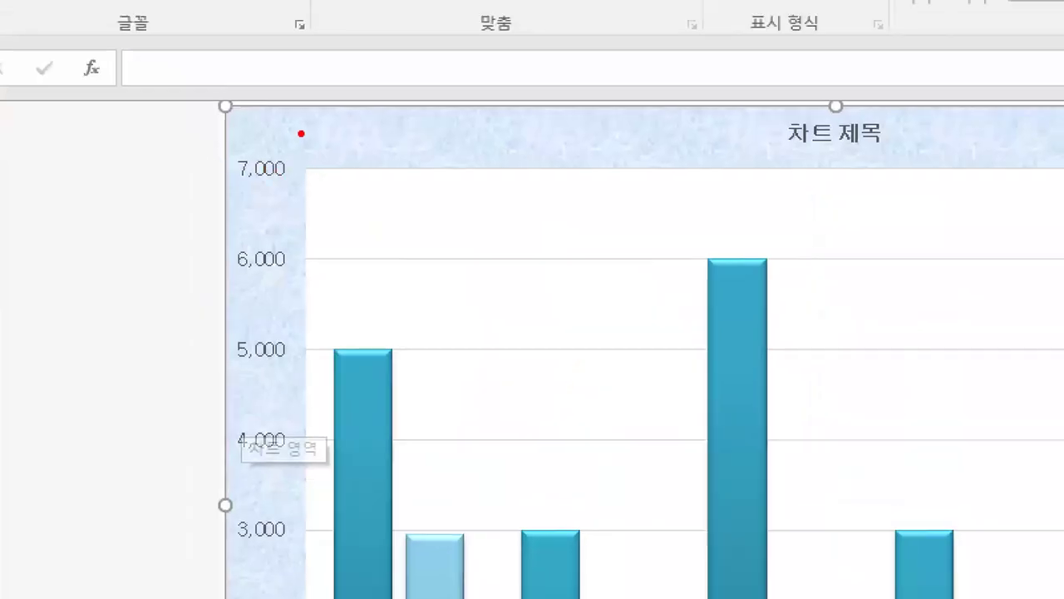
left_click_drag(285, 154, 306, 142)
left_click_drag(350, 154, 367, 138)
left_click_drag(449, 132, 448, 146)
left_click_drag(544, 131, 544, 143)
left_click_drag(597, 137, 598, 150)
mouse_move(661, 141)
left_mouse_down()
mouse_move(663, 157)
mouse_move(710, 167)
left_mouse_up()
left_click_drag(728, 134, 739, 152)
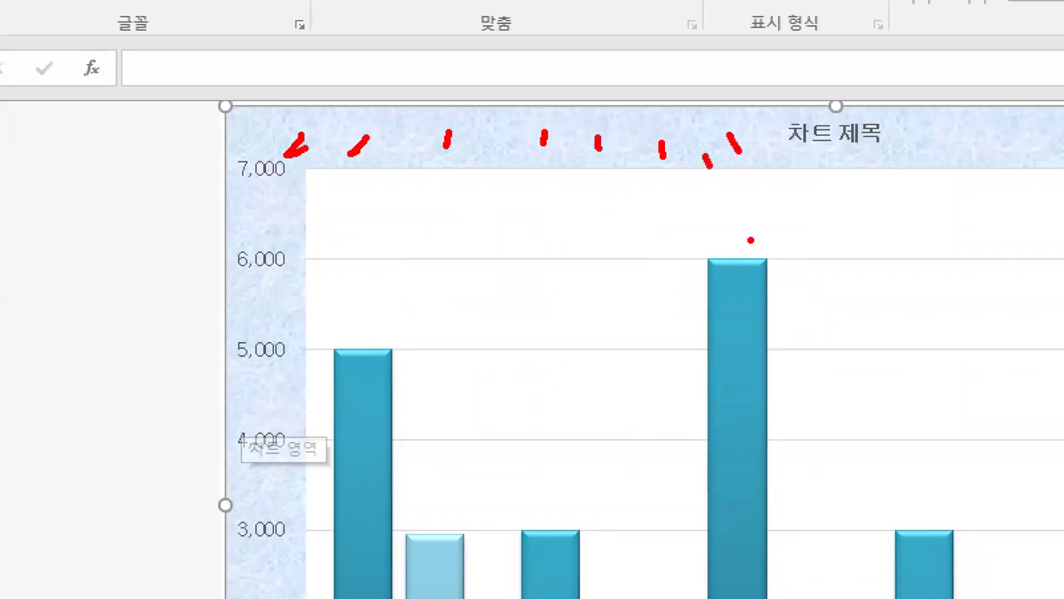
key("Escape")
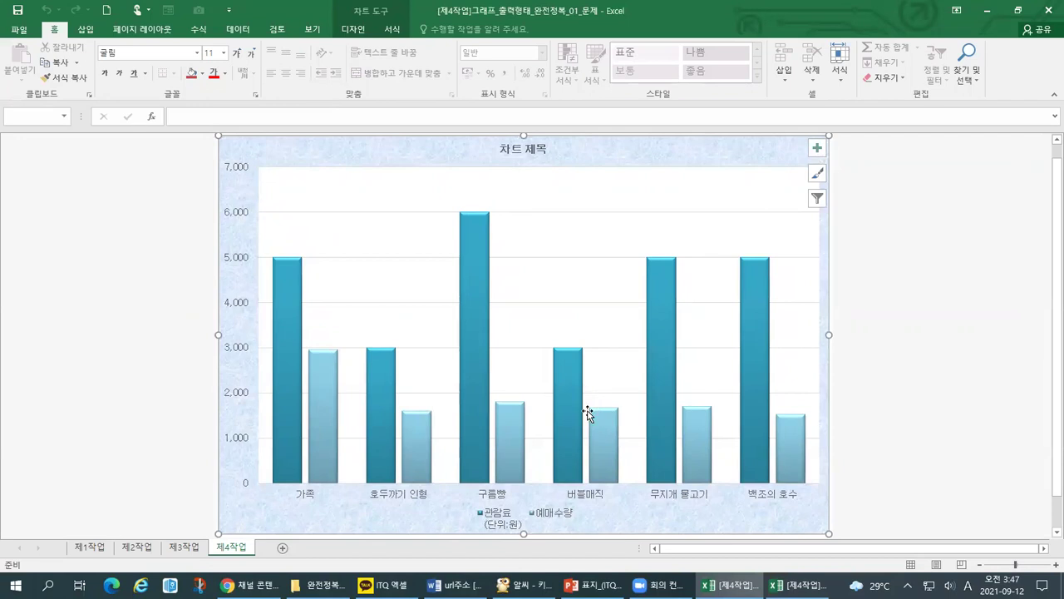
- Read the chart title formatting condition (6) in the other workbook's 제4작업_조건 sheet and return to the chart in the 문제 workbook
key("alt+Tab")
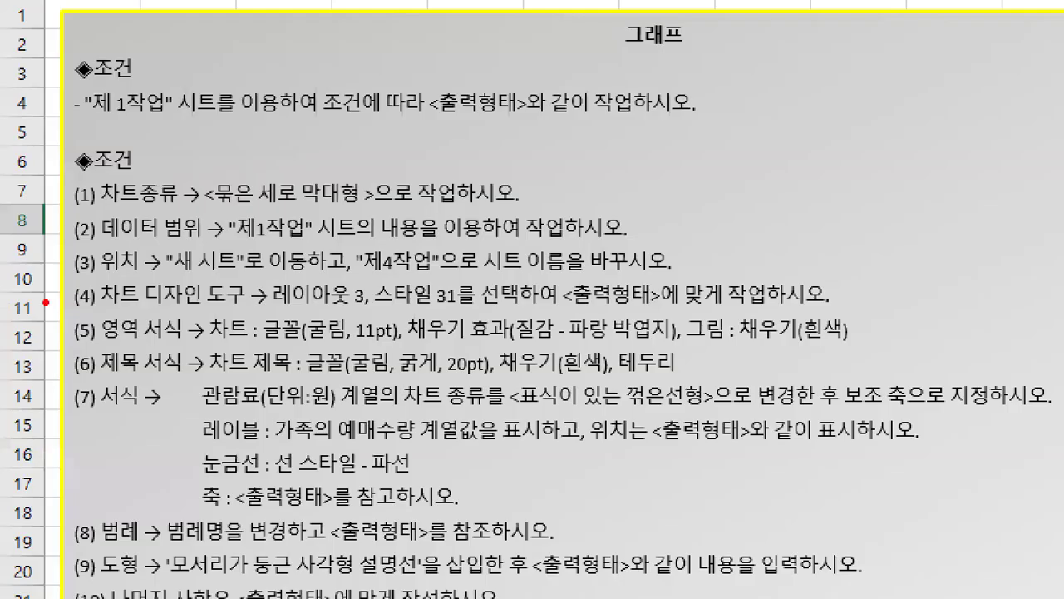
mouse_move(48, 340)
left_mouse_down()
mouse_move(184, 352)
mouse_move(860, 357)
mouse_move(885, 270)
left_mouse_up()
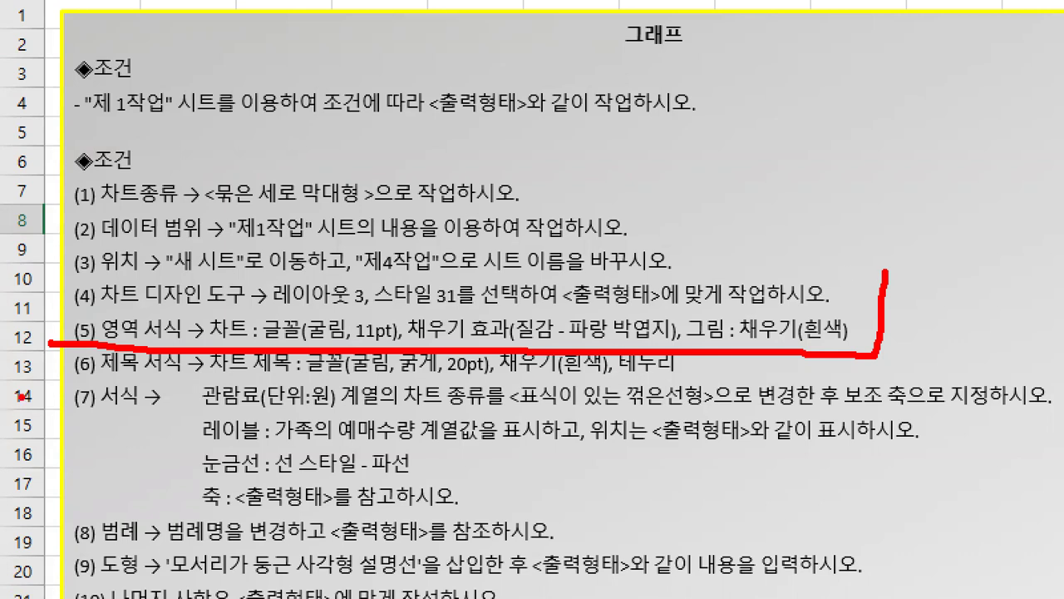
mouse_move(52, 366)
left_mouse_down()
mouse_move(69, 355)
mouse_move(85, 381)
mouse_move(92, 366)
mouse_move(185, 363)
mouse_move(495, 366)
left_mouse_up()
key("Escape")
key("ctrl+1")
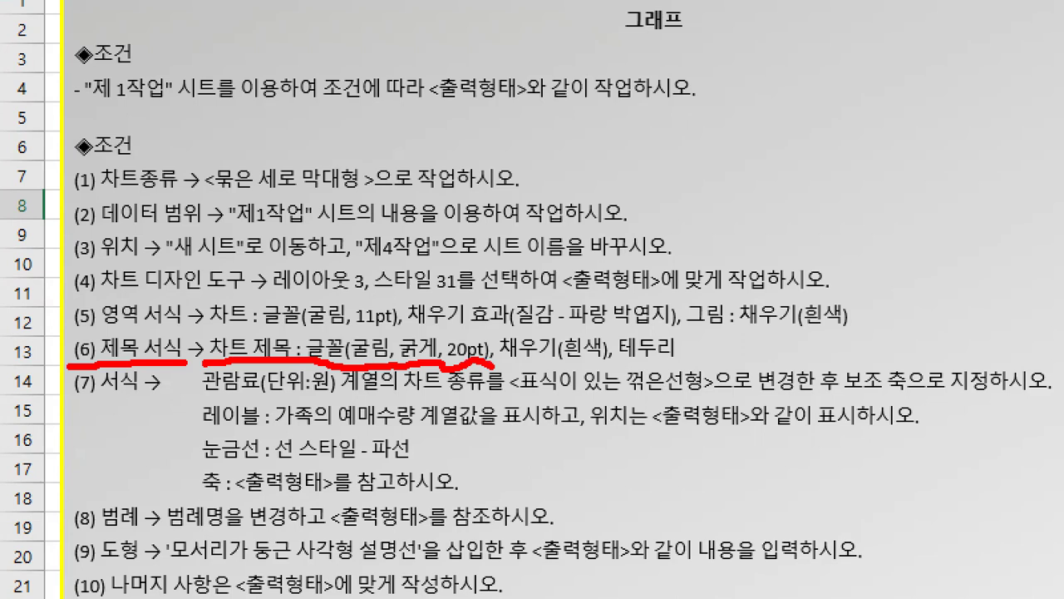
left_click_drag(502, 313, 489, 367)
key("alt+Tab")
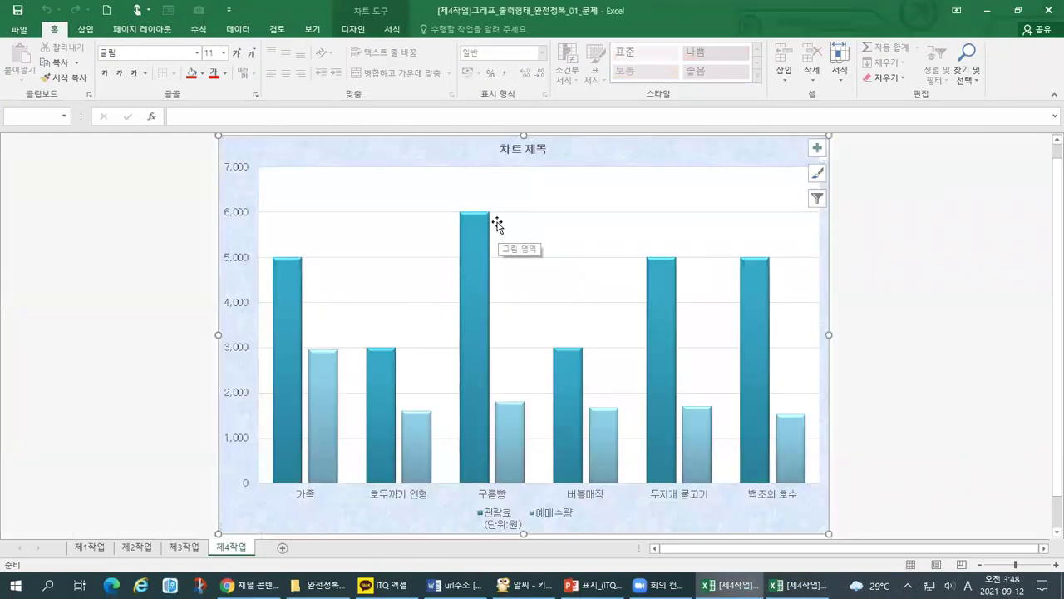
- Select the chart title and open its text for editing, with the word "제목" selected
left_click(529, 149)
left_click_drag(541, 149, 554, 148)
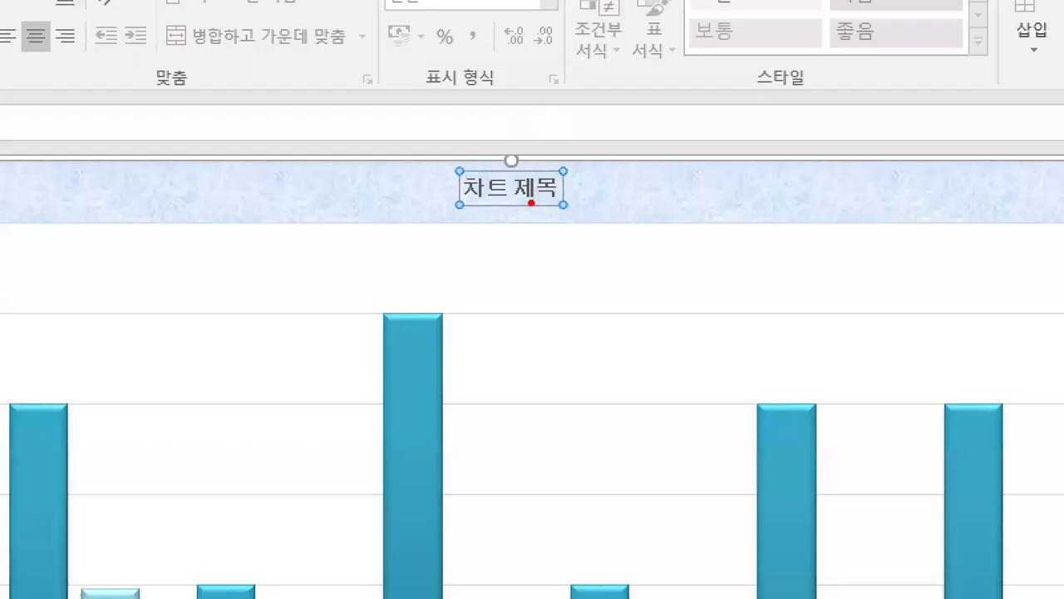
left_click(452, 179)
left_click(450, 207)
left_click(573, 173)
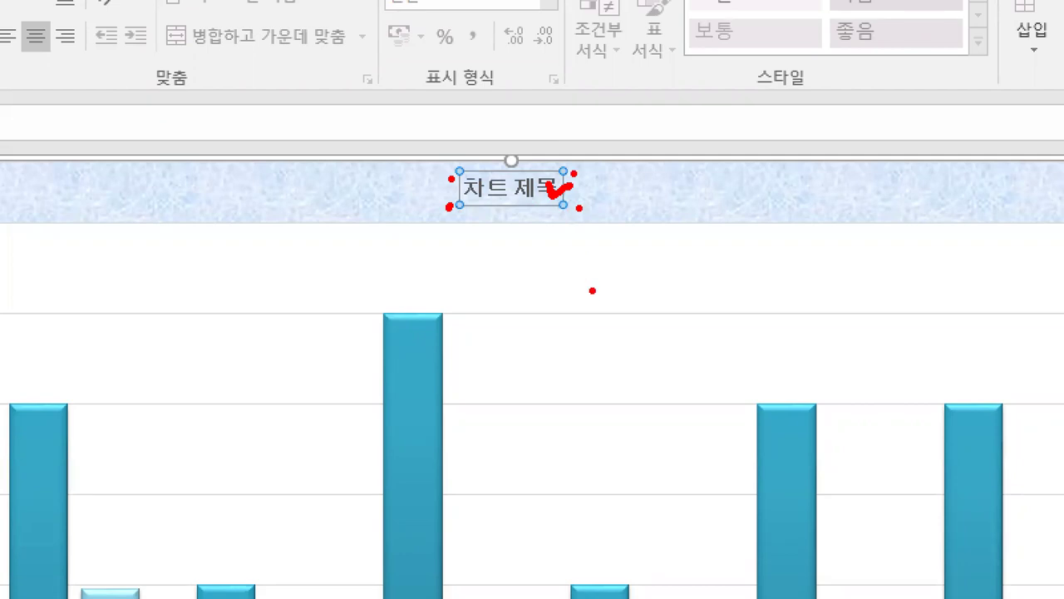
left_click_drag(472, 198, 544, 188)
key("Escape")
double_click(531, 150)
key("ctrl+1")
left_click(527, 154)
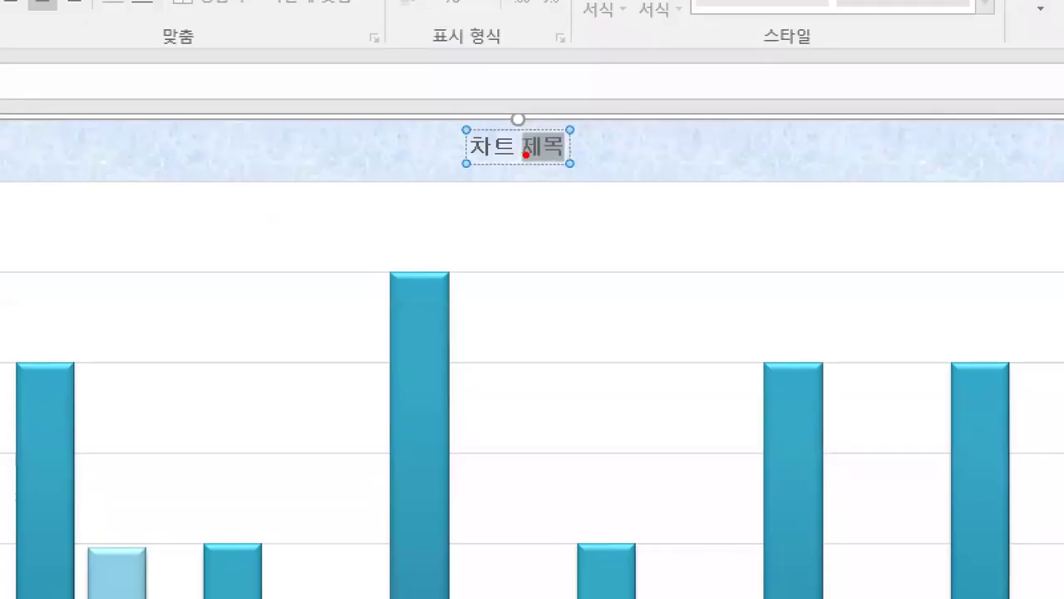
left_click_drag(480, 163, 563, 155)
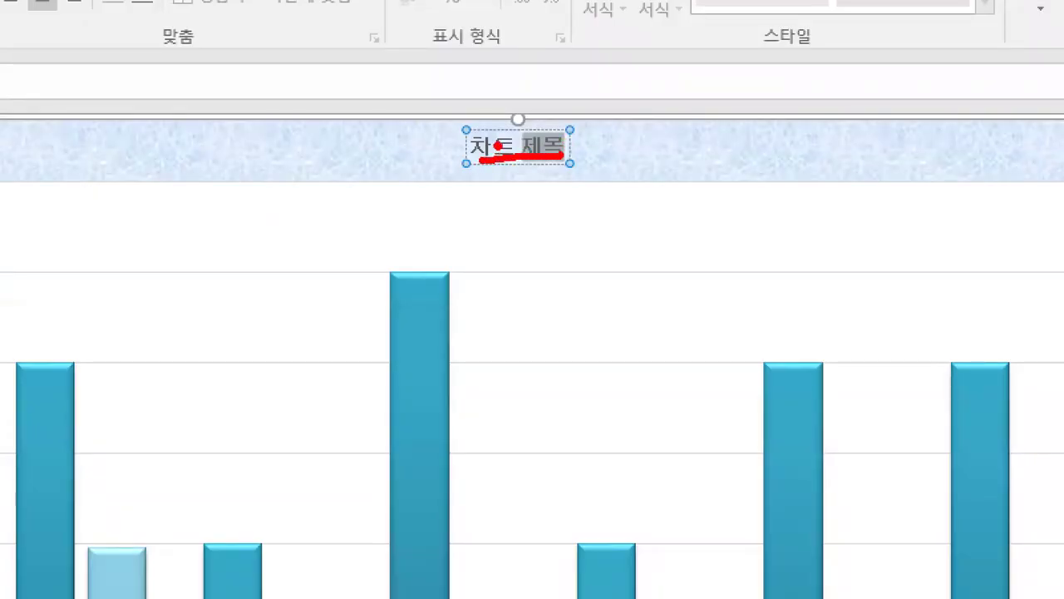
key("Escape")
key("ctrl+1")
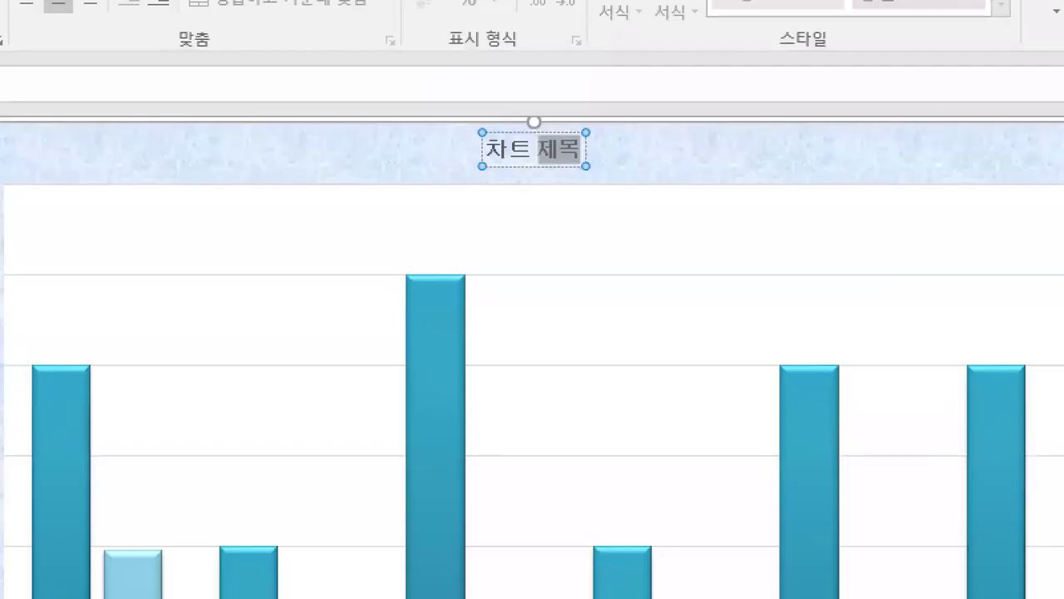
scroll(517, 146, "up", 2)
left_click(518, 142)
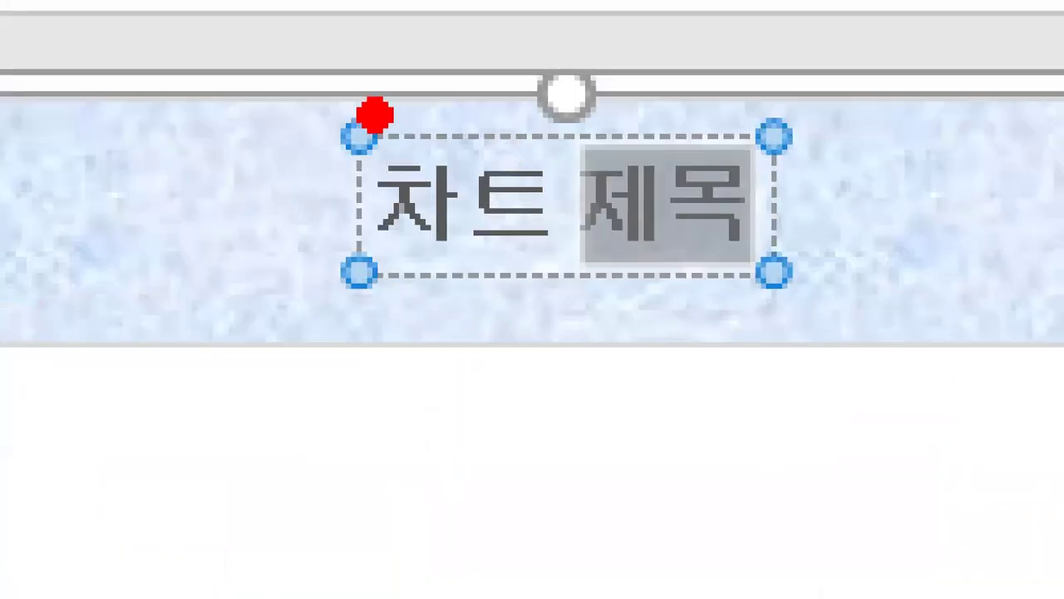
left_click_drag(300, 141, 305, 416)
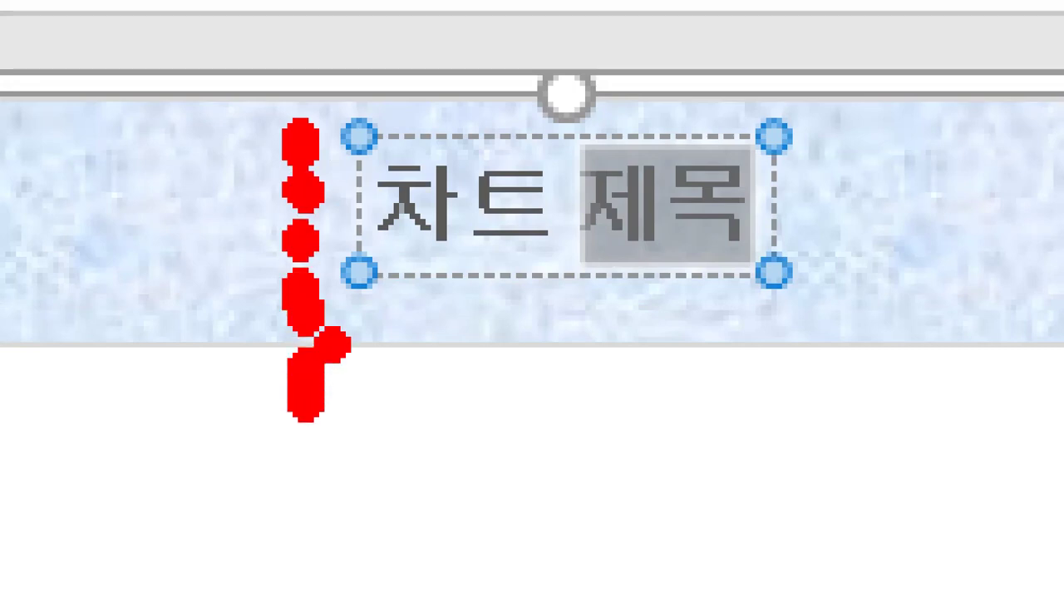
left_click_drag(412, 323, 540, 297)
mouse_move(619, 308)
left_mouse_down()
mouse_move(690, 293)
mouse_move(752, 297)
left_mouse_up()
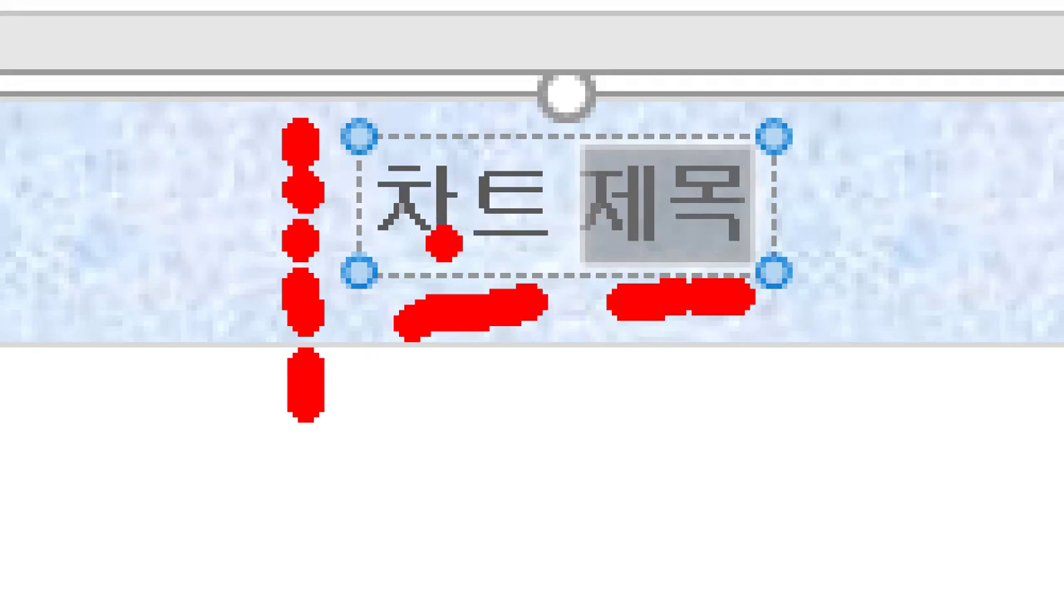
left_click_drag(587, 254, 741, 264)
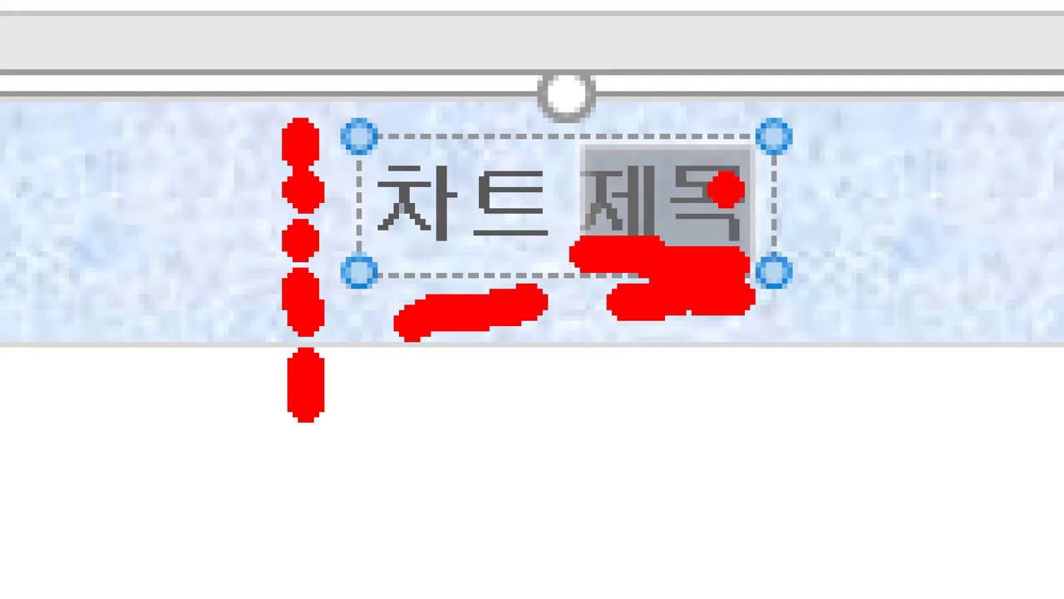
key("Escape")
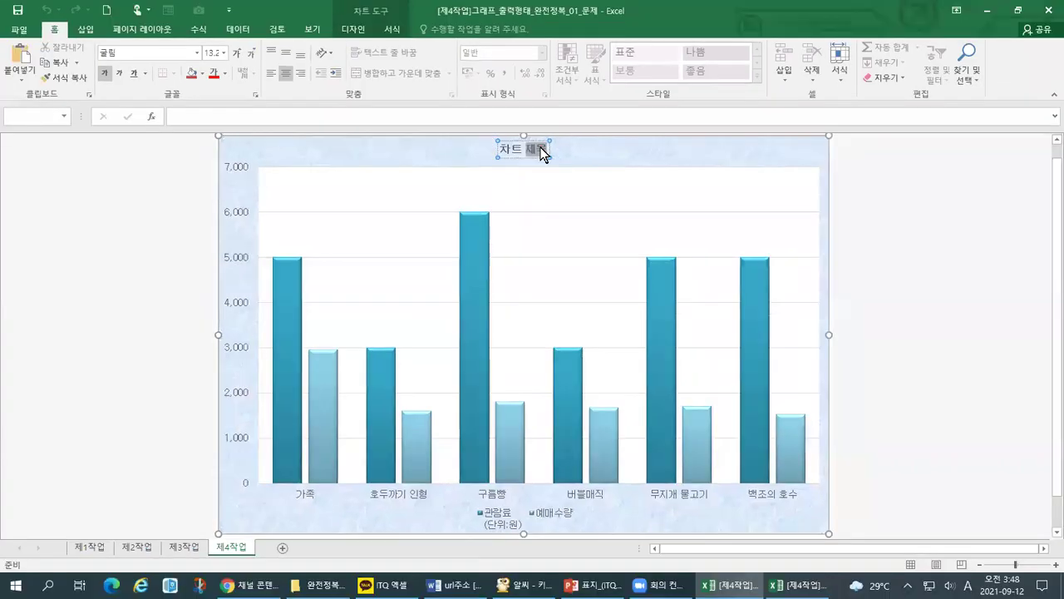
- Replace the chart title's text with the placeholder "frdfdf"
key("BackSpace")
key("BackSpace")
key("BackSpace")
key("BackSpace")
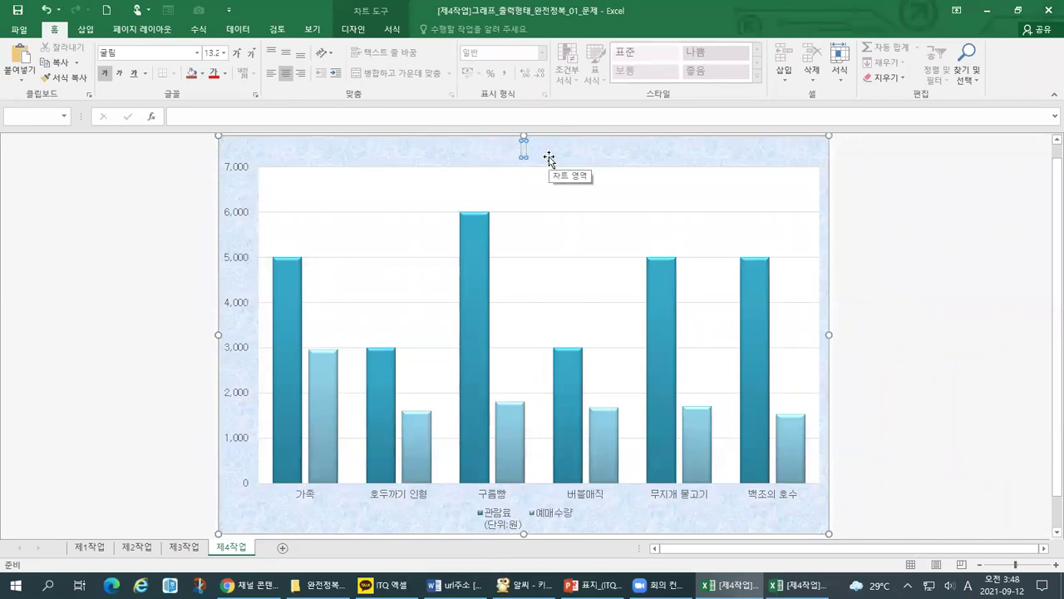
type("frdfdf")
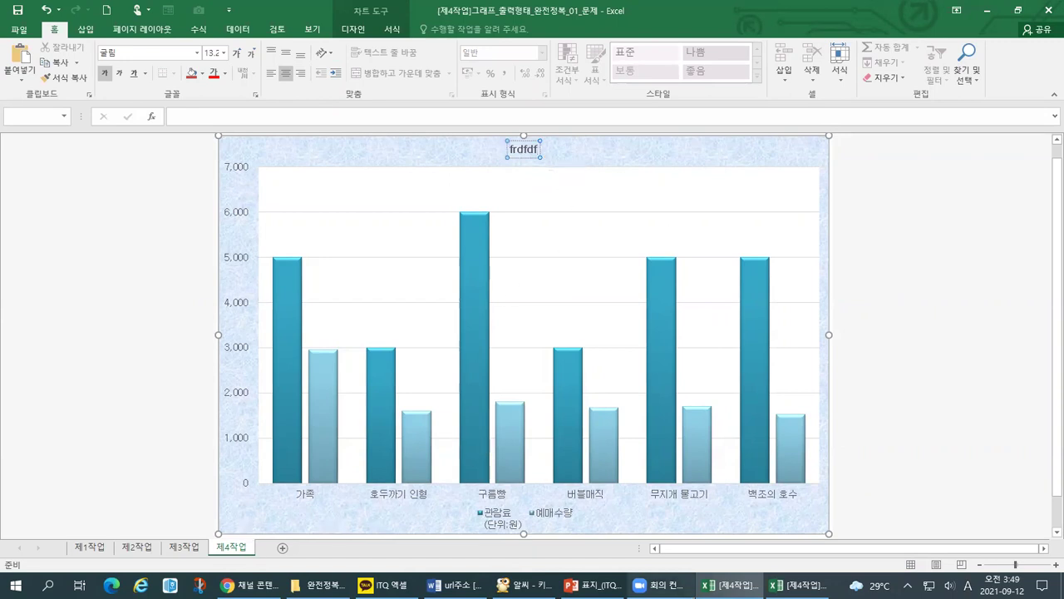
- Check the required title wording on the 제4작업_출력형태 sheet of the 출력형태 workbook and return to the 문제 workbook
left_click(797, 584)
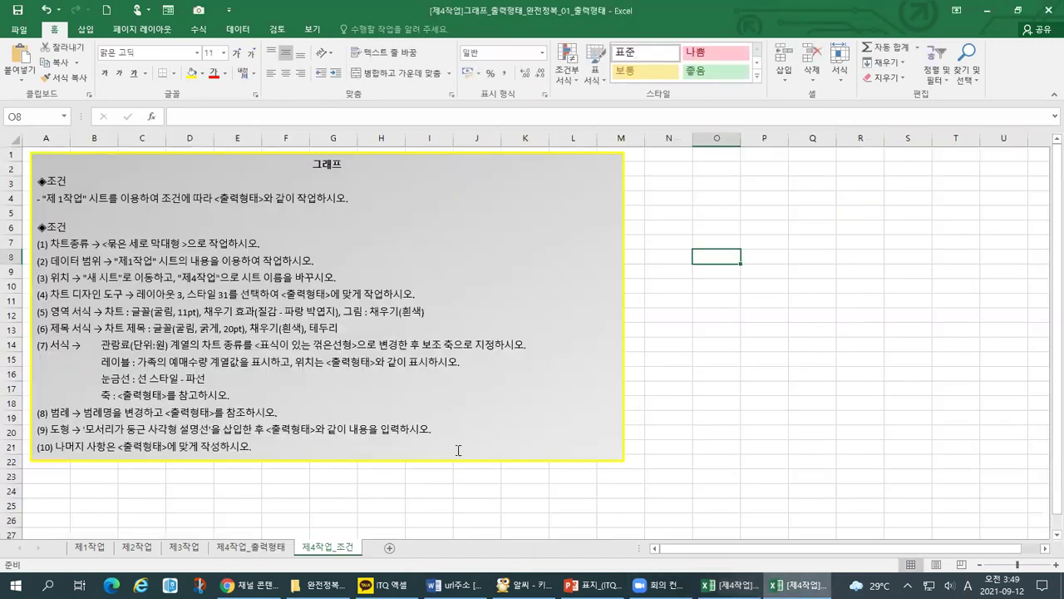
left_click(252, 552)
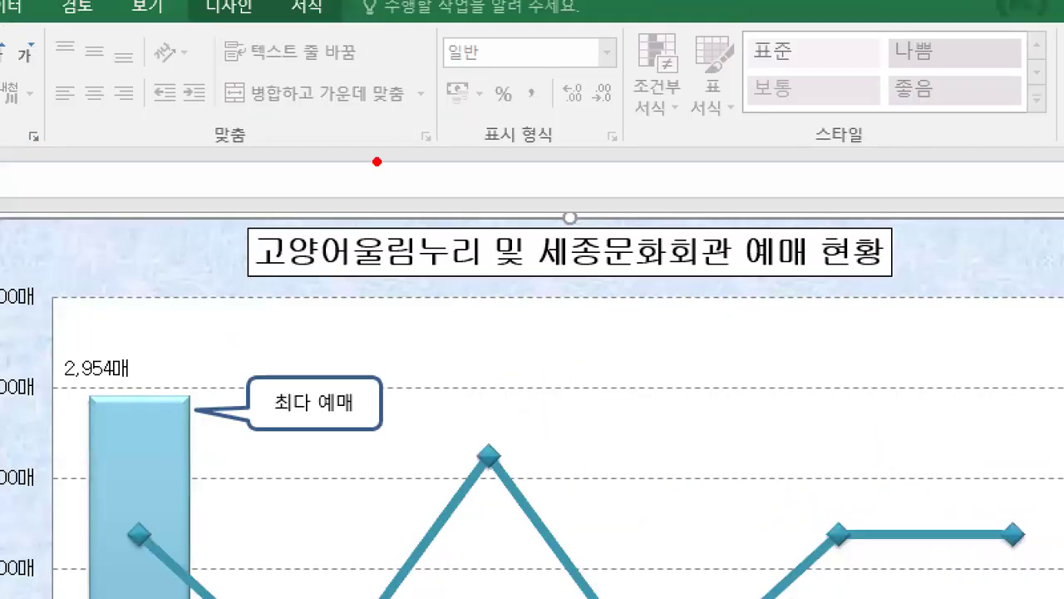
mouse_move(263, 275)
left_mouse_down()
mouse_move(647, 280)
mouse_move(883, 266)
left_mouse_up()
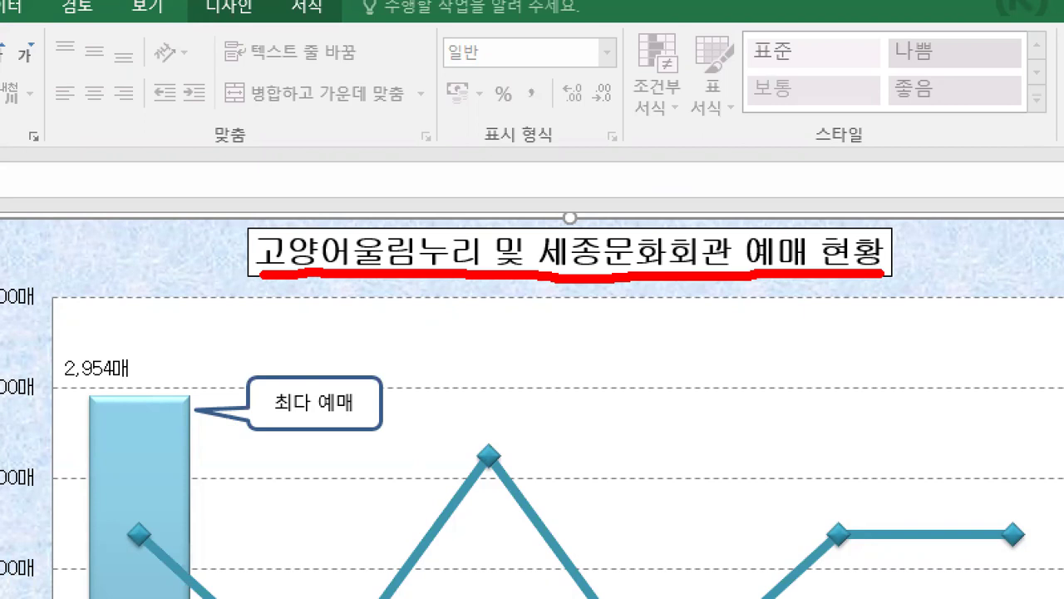
key("Escape")
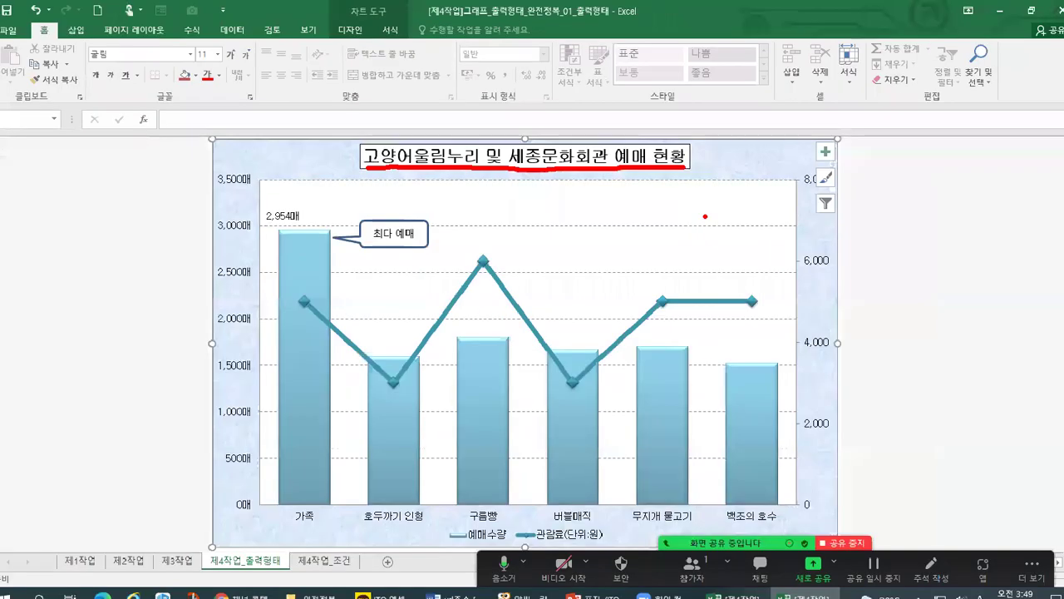
key("alt+Tab")
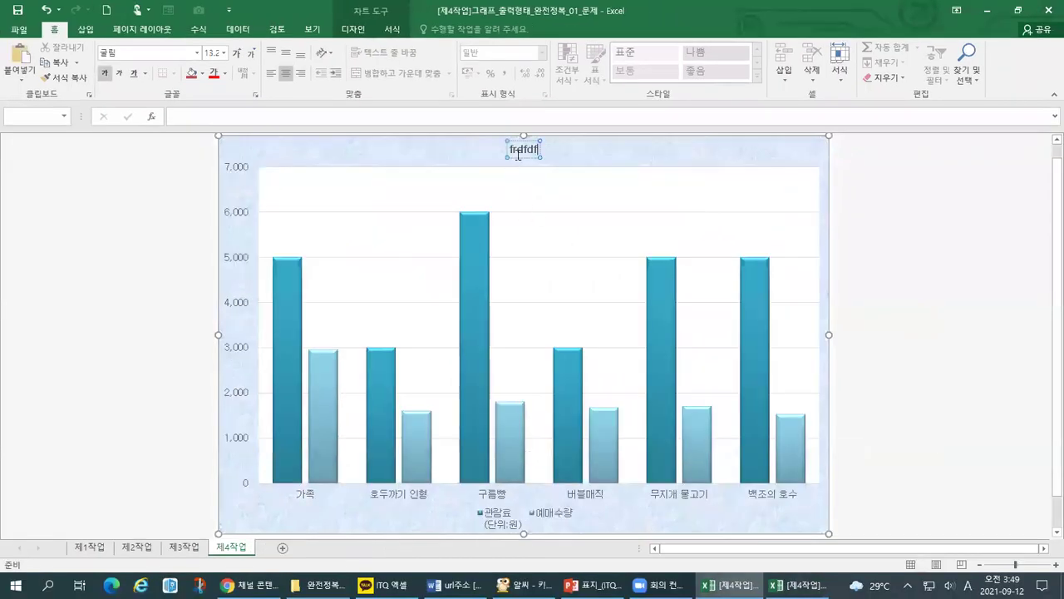
- Replace the chart title's text with "고양어울림누리 및 세종문화회관 예매 현황"
double_click(522, 151)
key("BackSpace")
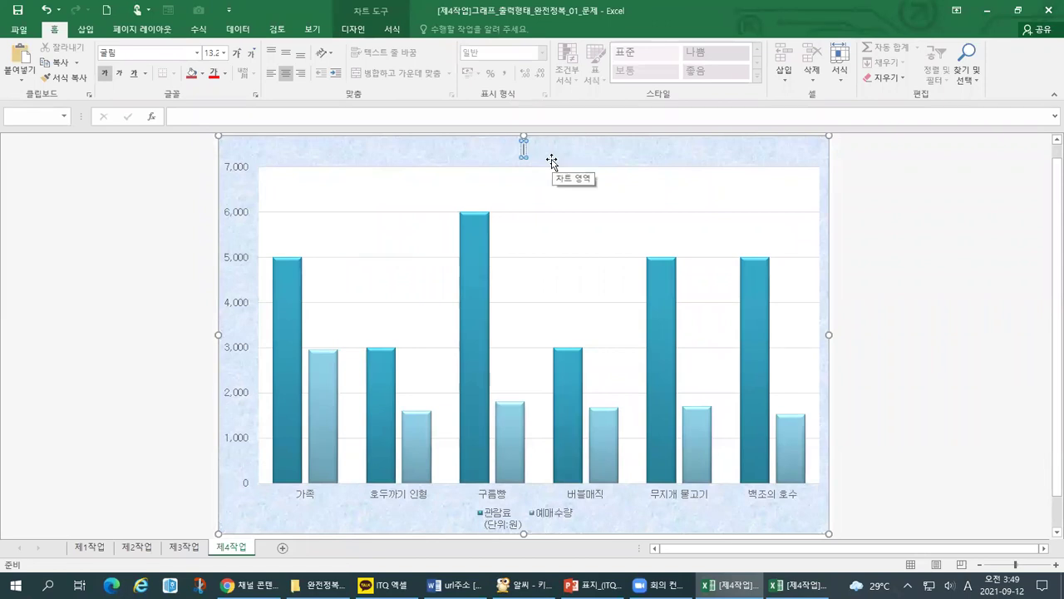
type("rhddus")
key("BackSpace")
key("BackSpace")
key("BackSpace")
key("BackSpace")
key("BackSpace")
key("BackSpace")
key("Hangul")
type("고양어무")
key("BackSpace")
key("BackSpace")
key("BackSpace")
type("울림ㄴ")
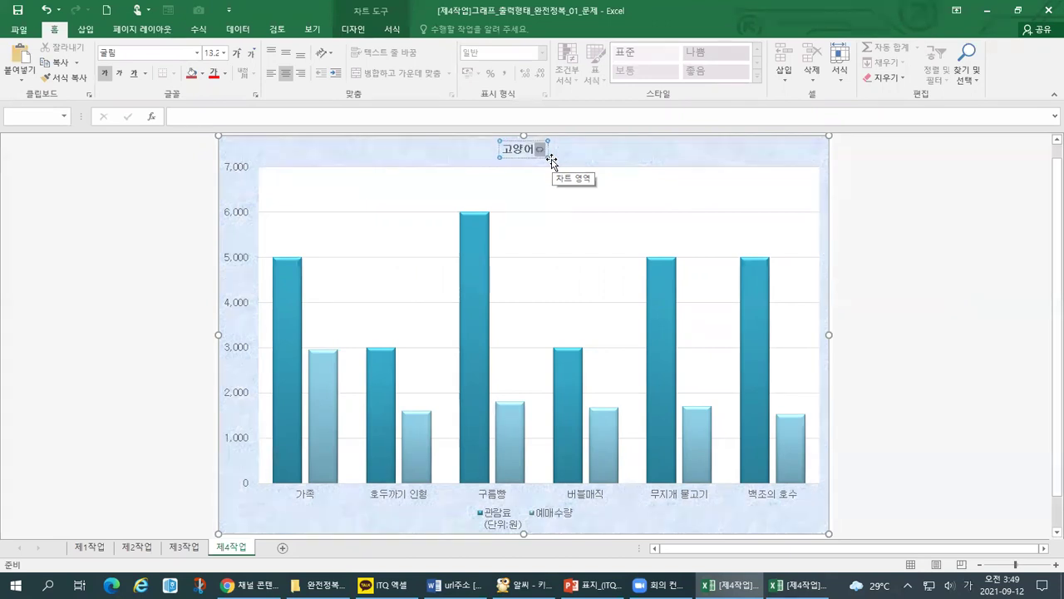
type("누리 및 세")
type("종ㅁ")
type("화회관 ㅇ")
type("ㅖ매 현황")
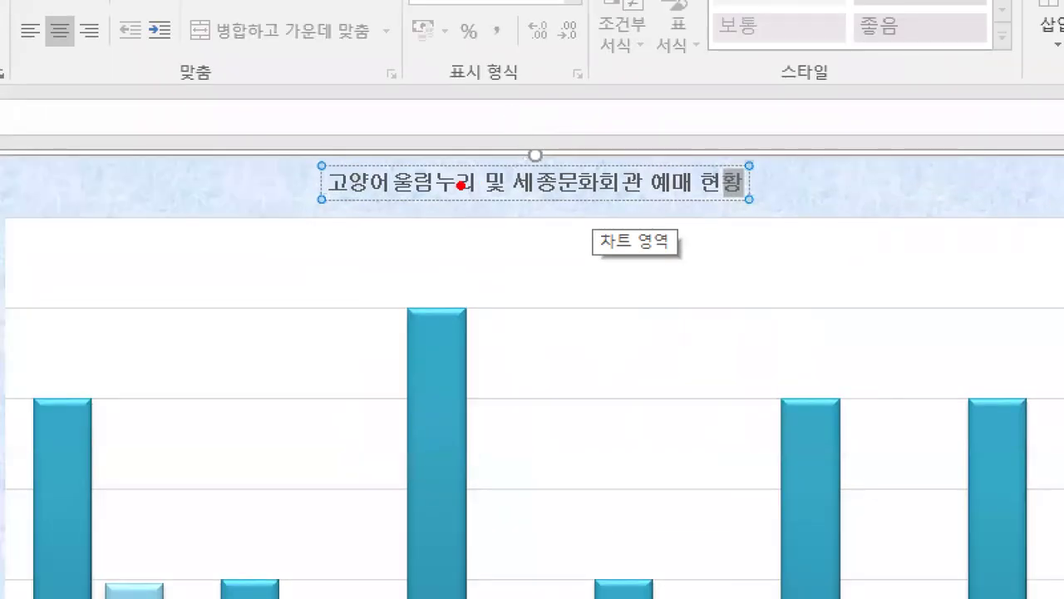
- Leave text editing and select the chart title as a whole object
mouse_move(327, 211)
left_mouse_down()
mouse_move(708, 201)
mouse_move(730, 214)
left_mouse_up()
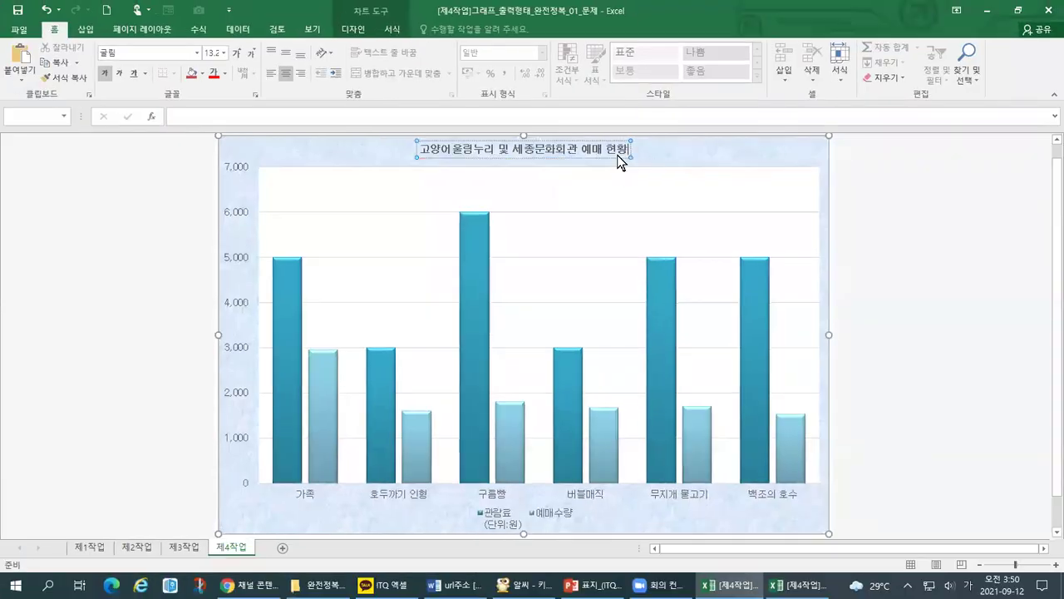
left_click(617, 158)
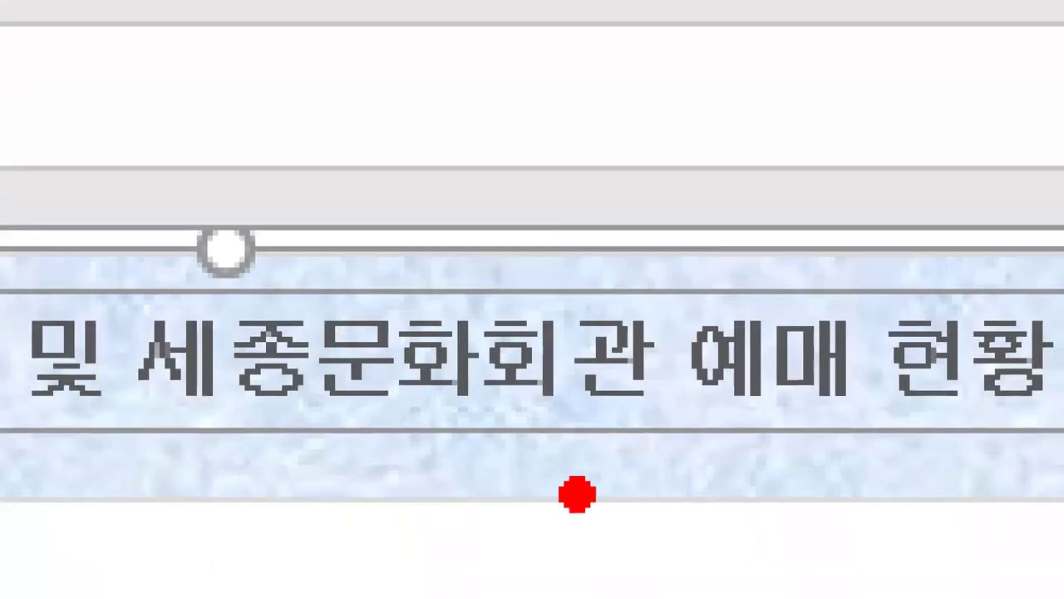
mouse_move(337, 462)
left_mouse_down()
mouse_move(979, 446)
mouse_move(1014, 455)
left_mouse_up()
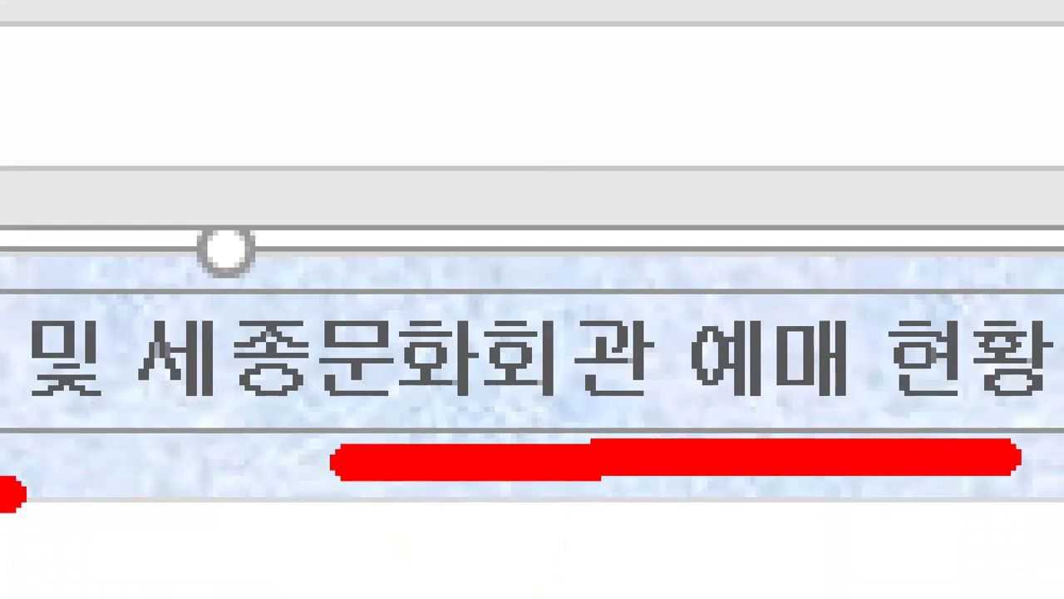
left_click_drag(37, 456, 337, 461)
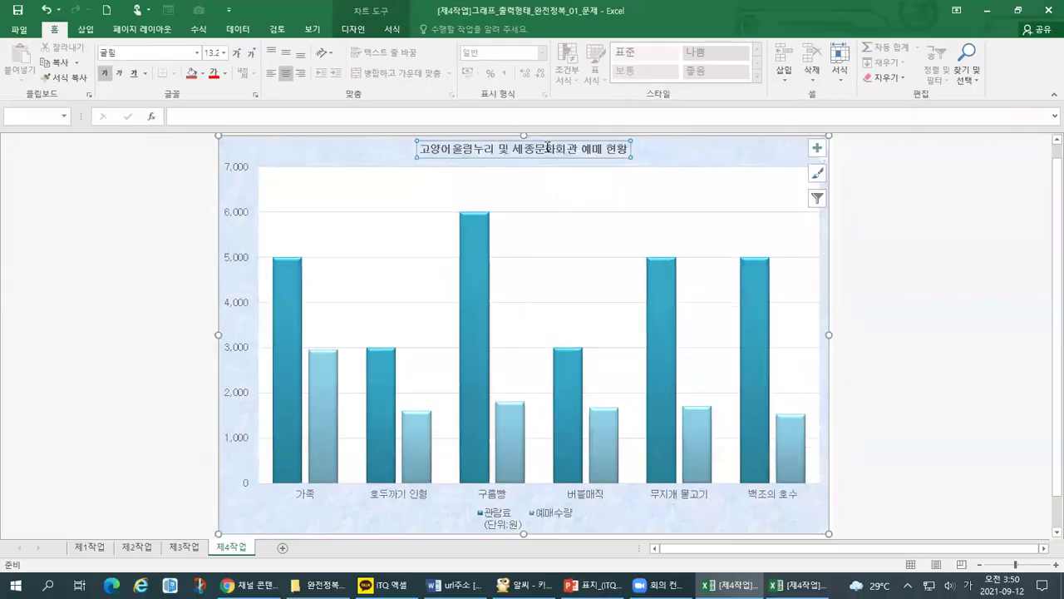
- Reopen the chart title's text and select all of it
double_click(549, 152)
triple_click(549, 152)
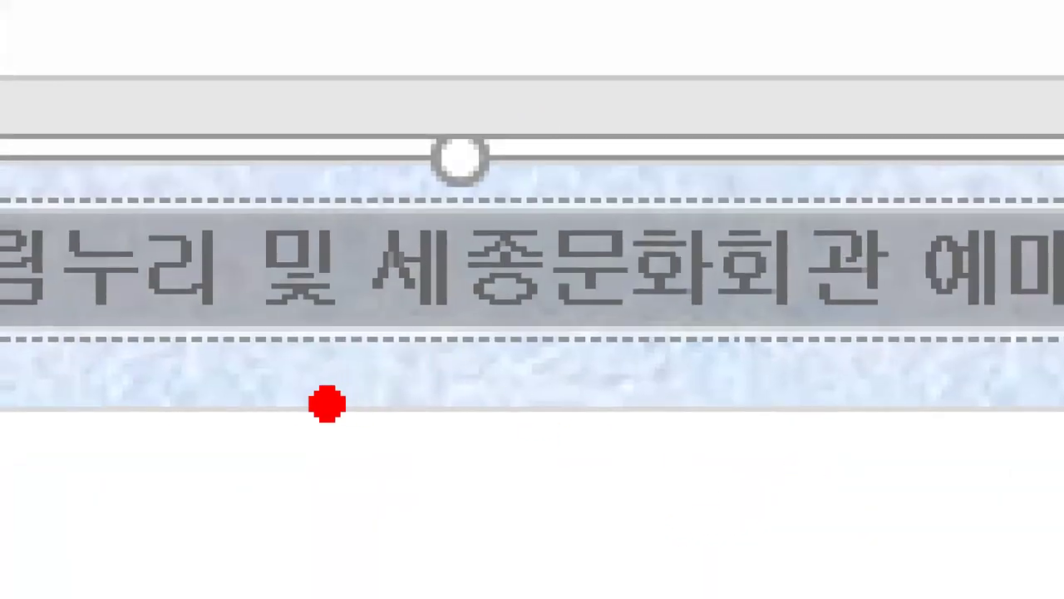
left_click_drag(317, 377, 508, 372)
left_click_drag(565, 366, 640, 366)
key("Escape")
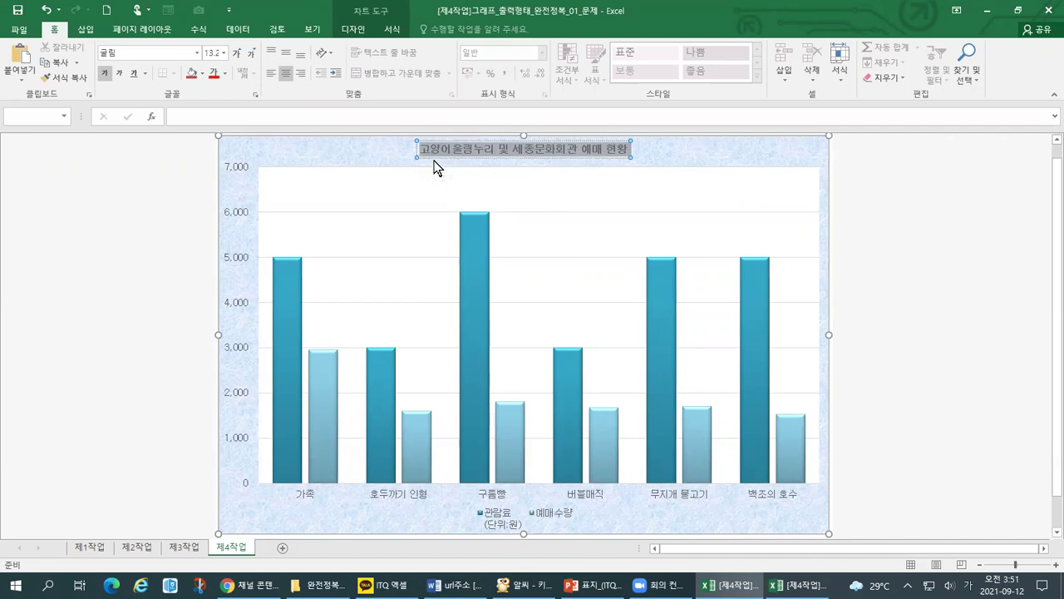
left_click(143, 53)
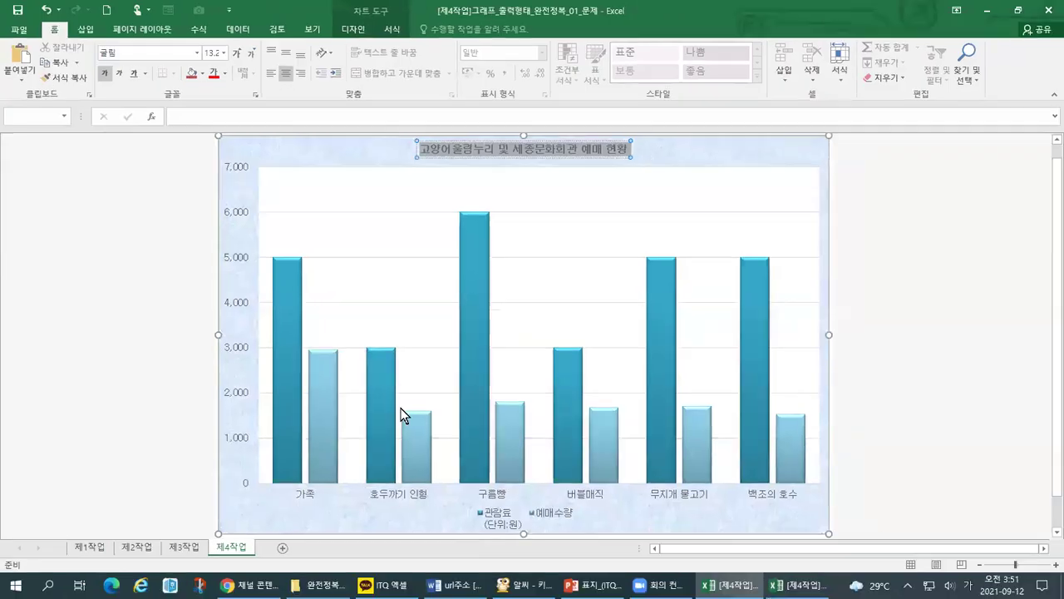
- Check the chart title's font requirements on the 제4작업_조건 sheet of the 출력형태 workbook and return to the 문제 workbook
left_click(798, 585)
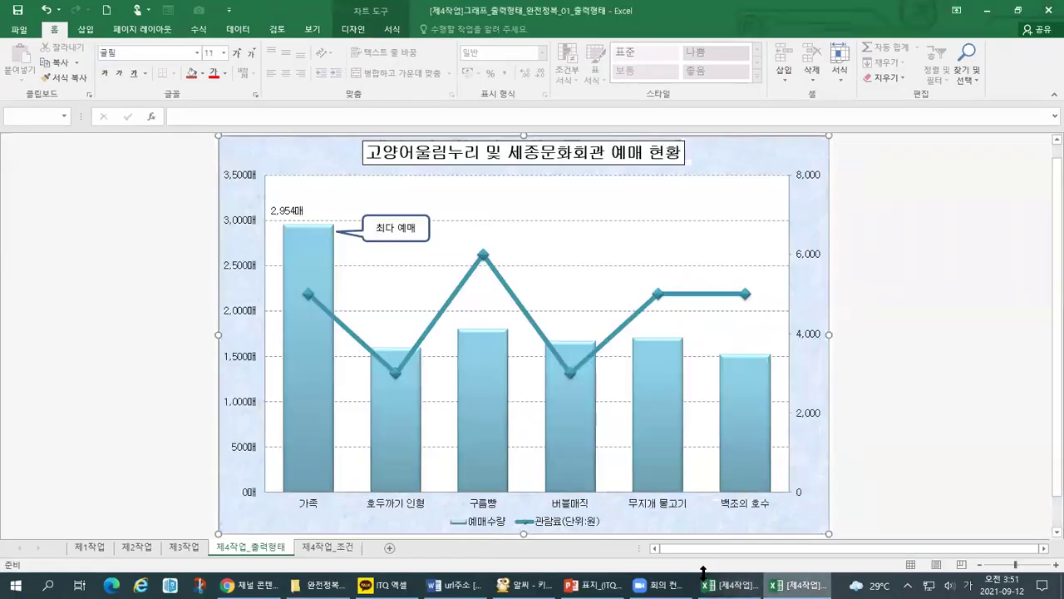
left_click(305, 549)
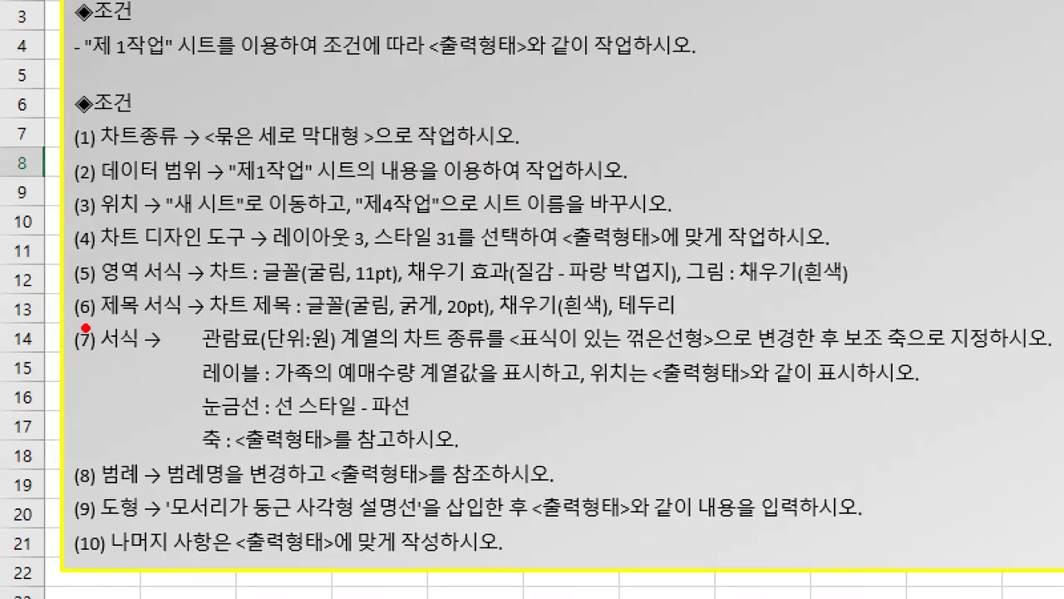
left_click_drag(43, 338, 216, 338)
mouse_move(429, 326)
left_mouse_down()
mouse_move(504, 301)
mouse_move(504, 287)
left_mouse_up()
left_click(413, 289)
left_click(466, 285)
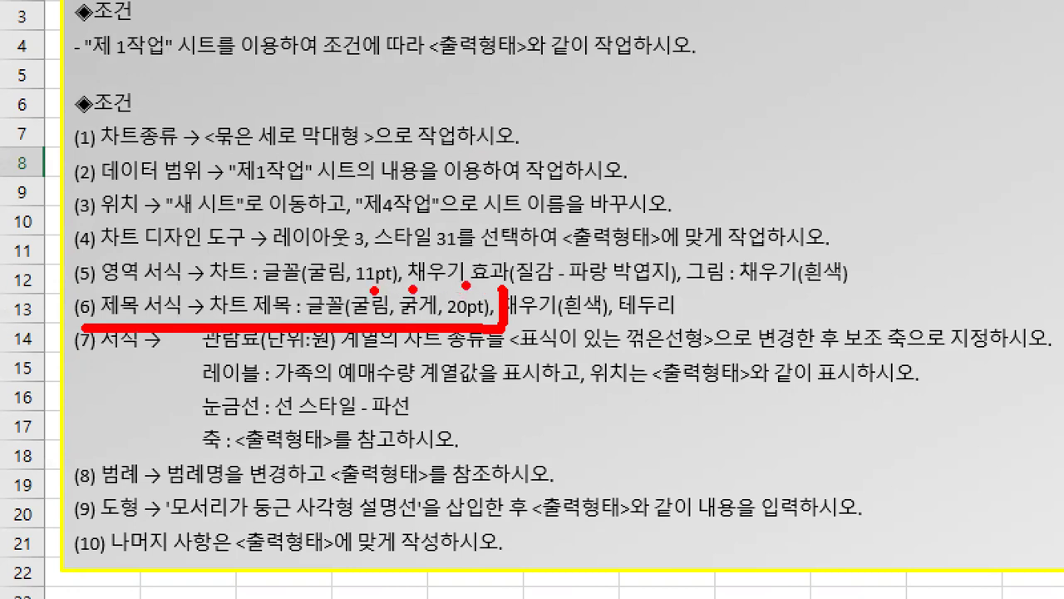
left_click(374, 283)
left_click(412, 282)
left_click(464, 290)
key("Escape")
key("alt+Tab")
key("alt+Tab")
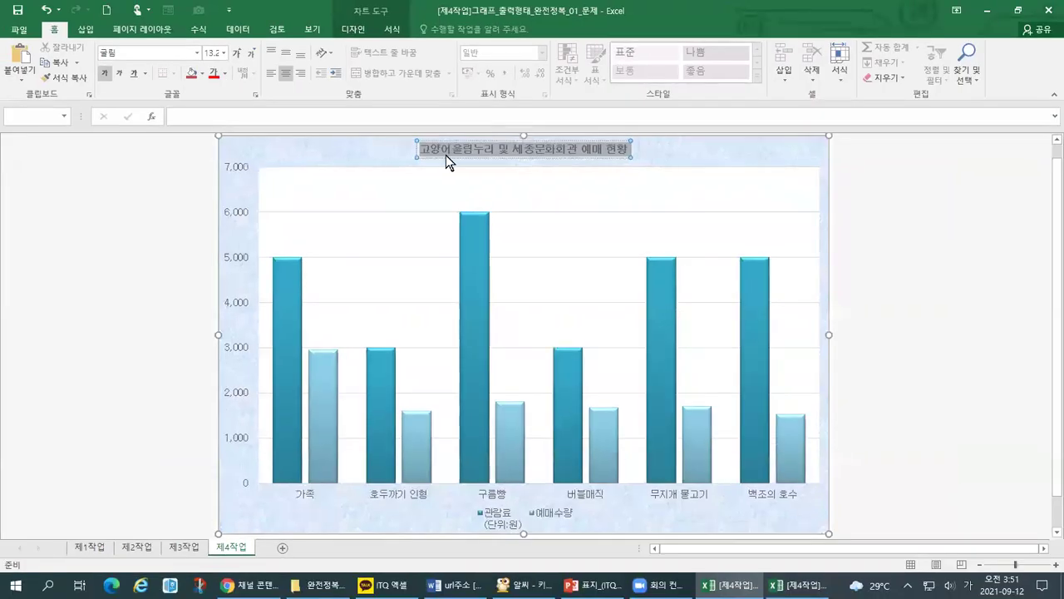
- Select the chart title as a whole object and set its font size to 20
left_click(475, 227)
key("Escape")
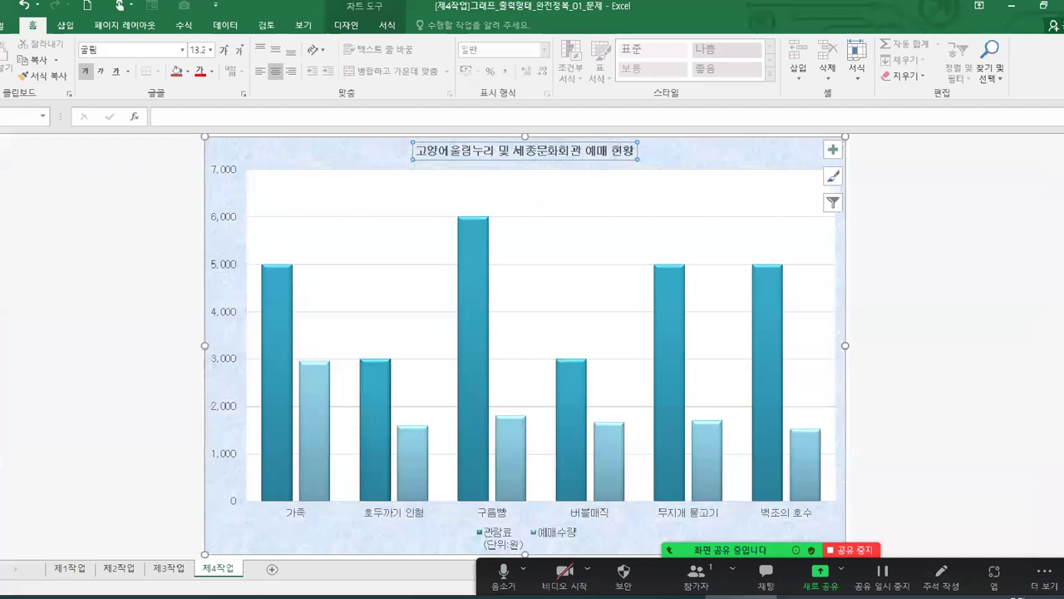
left_click(93, 50)
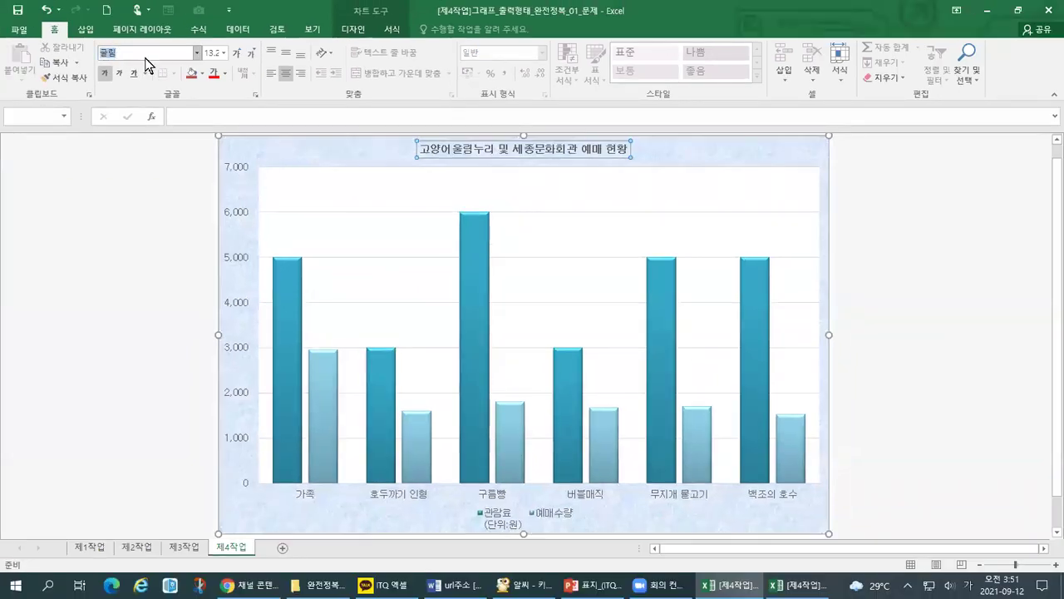
left_click(211, 52)
type("20")
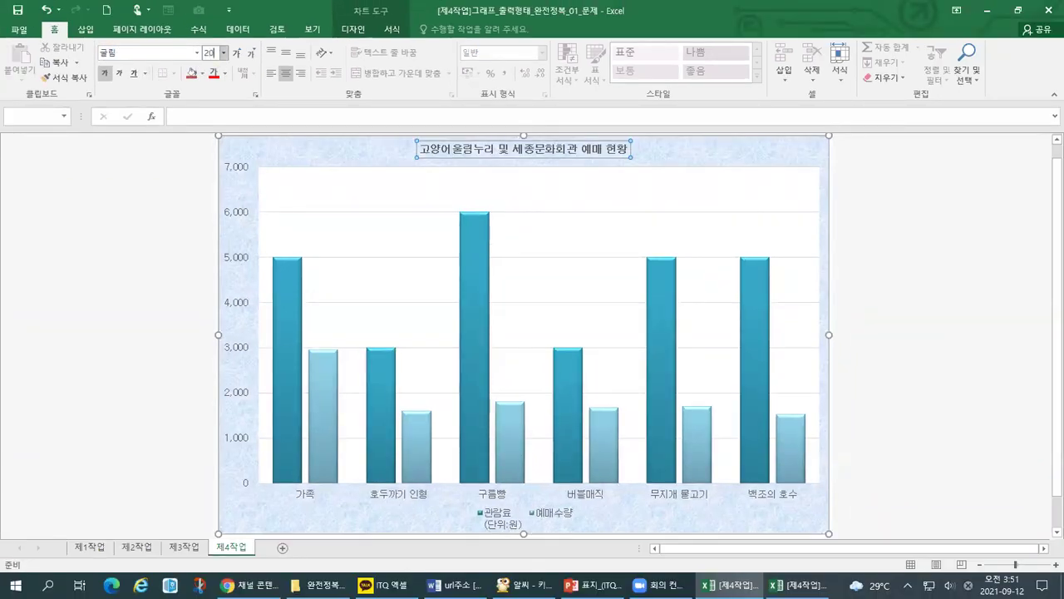
key("Return")
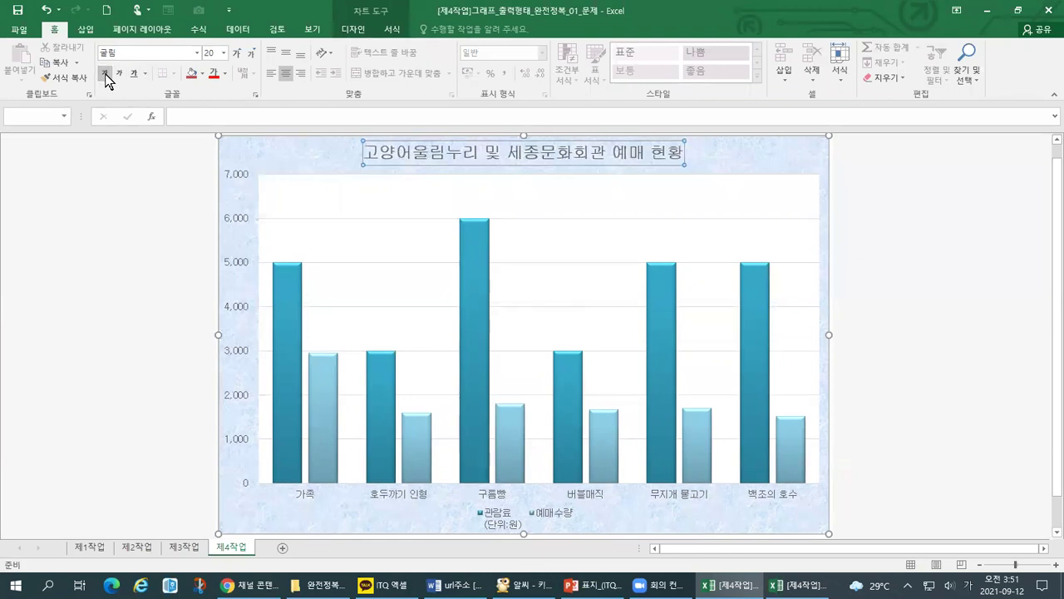
key("ctrl+1")
left_click(133, 75)
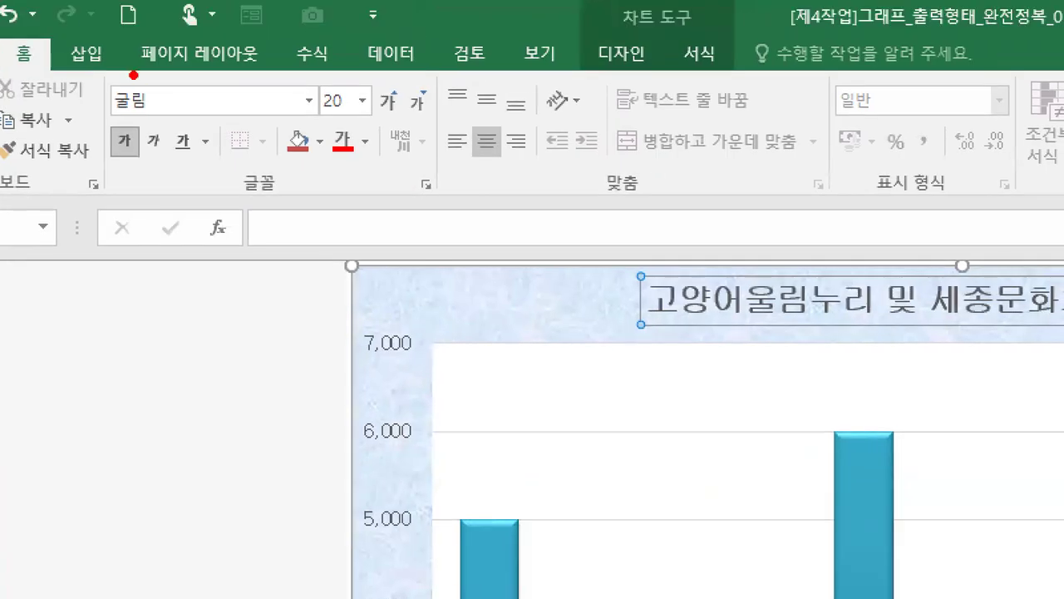
mouse_move(131, 122)
left_mouse_down()
mouse_move(112, 94)
mouse_move(142, 110)
left_mouse_up()
left_click_drag(17, 70, 45, 61)
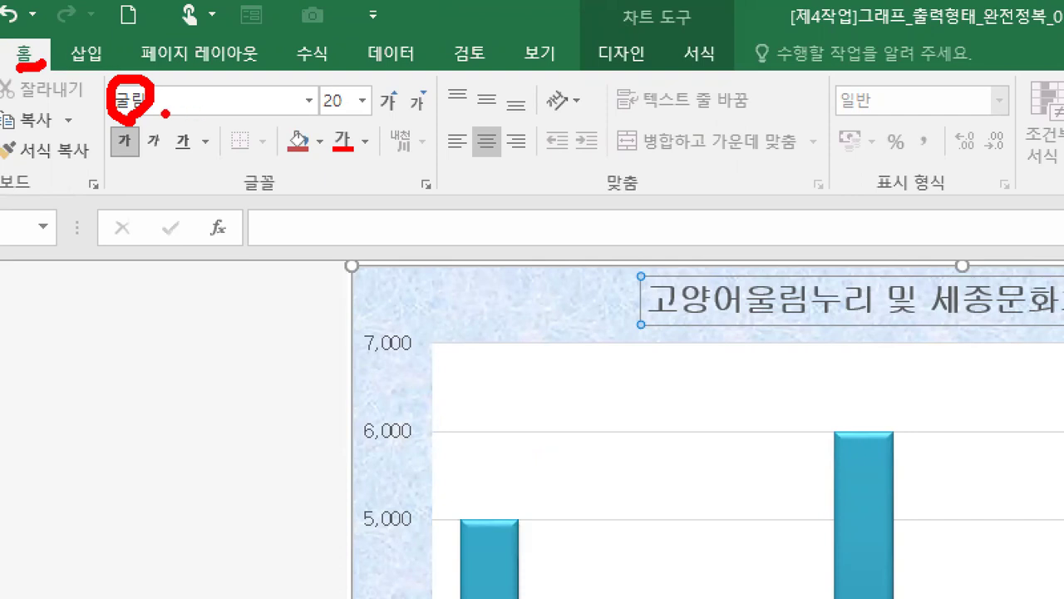
left_click_drag(312, 111, 347, 108)
left_click_drag(117, 159, 141, 159)
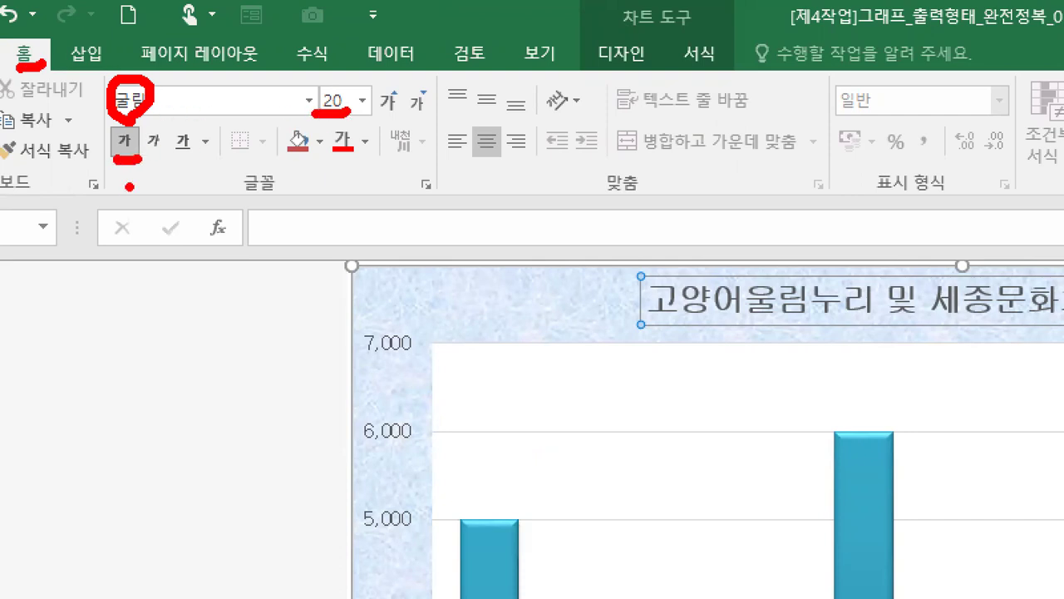
left_click_drag(619, 329, 1031, 322)
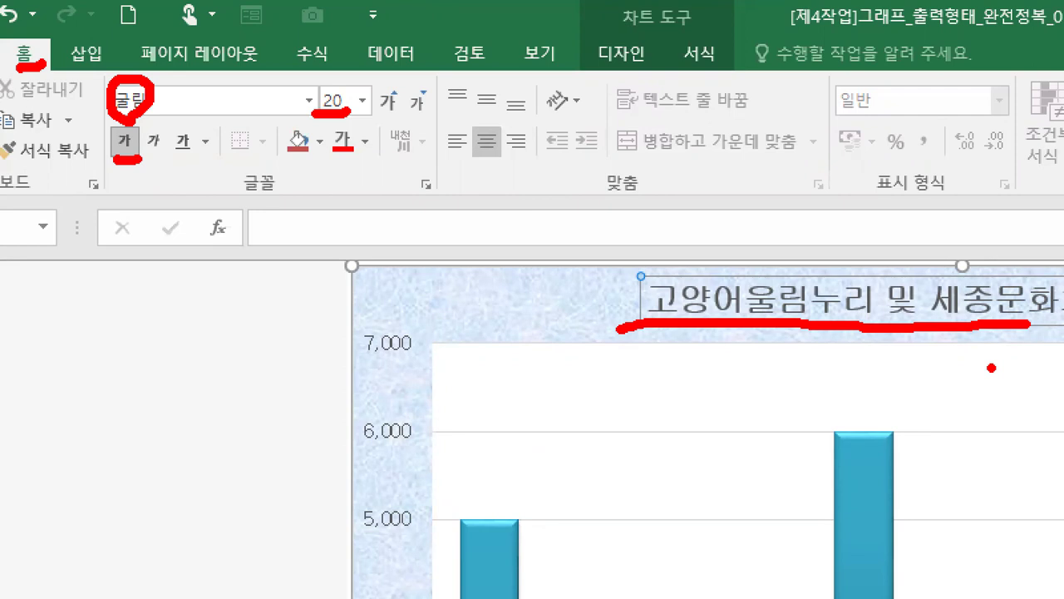
- Check the title's fill and border requirements in the 출력형태 workbook's conditions and return to the 문제 workbook
key("alt+Tab")
left_click(477, 226)
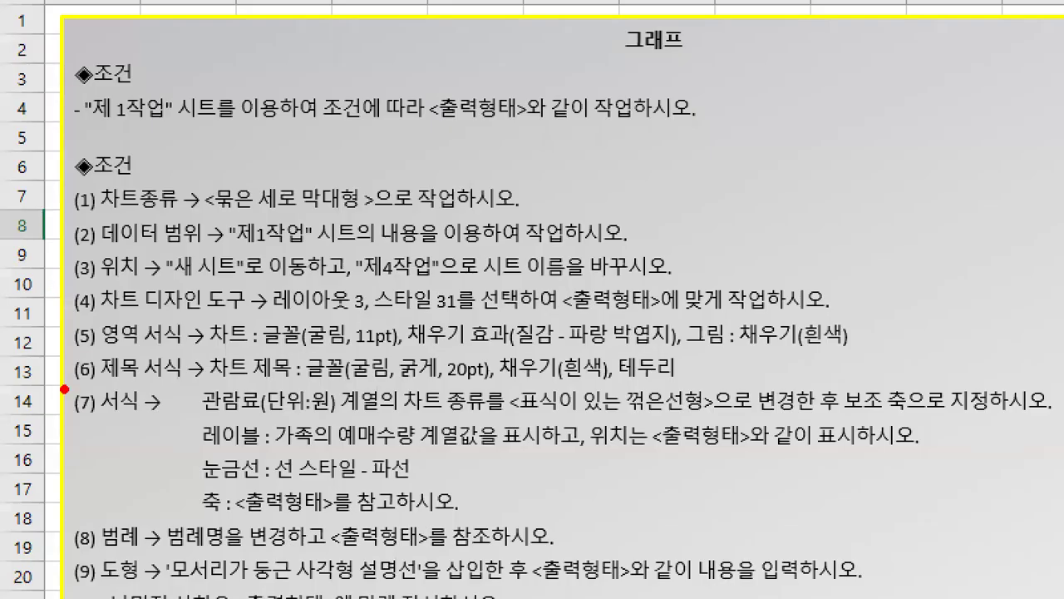
mouse_move(63, 388)
left_mouse_down()
mouse_move(486, 381)
mouse_move(504, 343)
mouse_move(497, 384)
mouse_move(684, 382)
left_mouse_up()
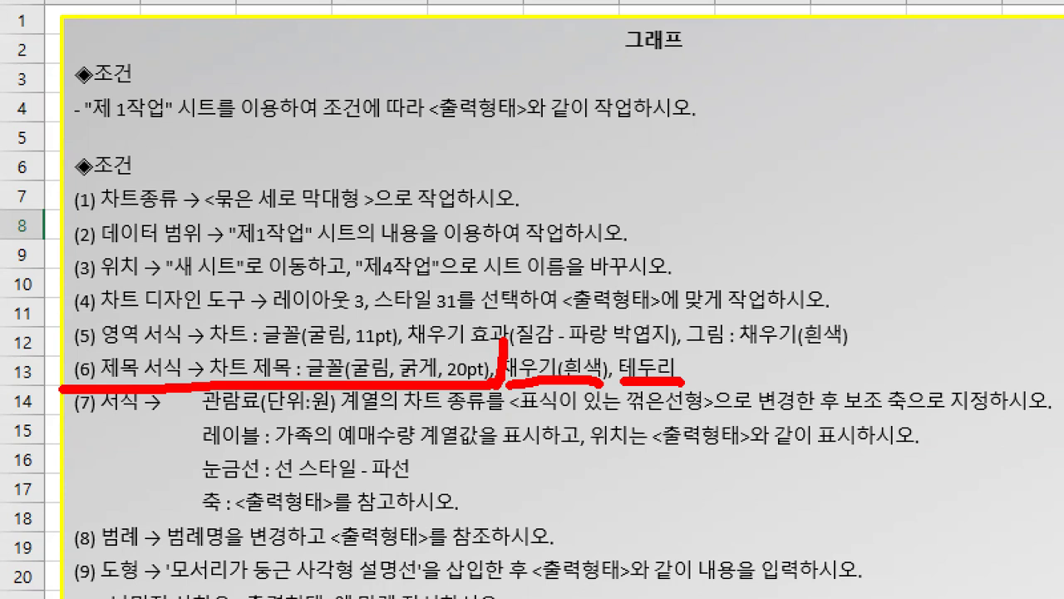
key("alt+Tab")
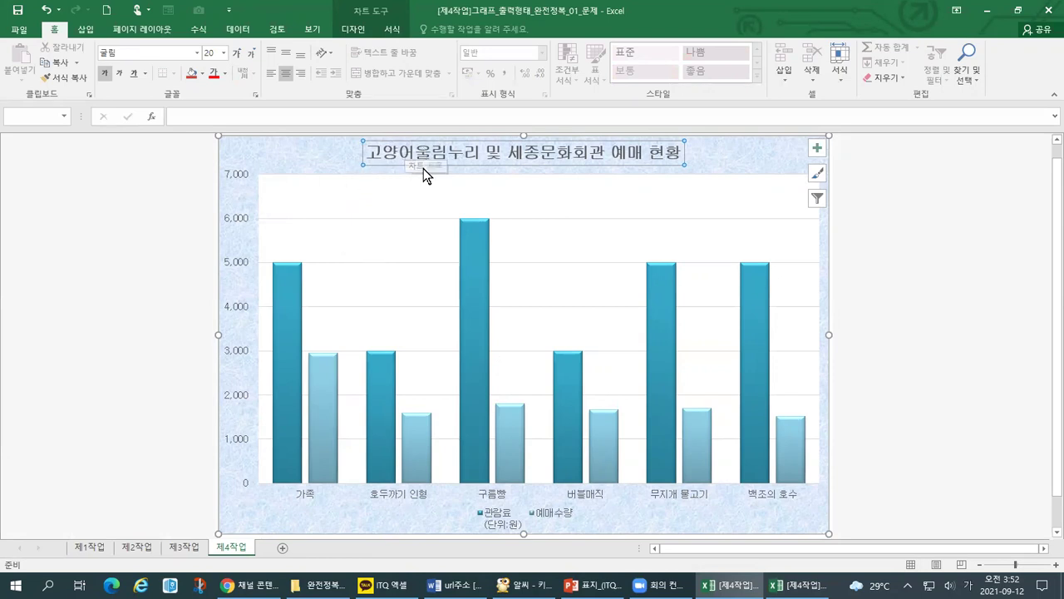
- Open the shape outline options for the chart title
left_click(388, 30)
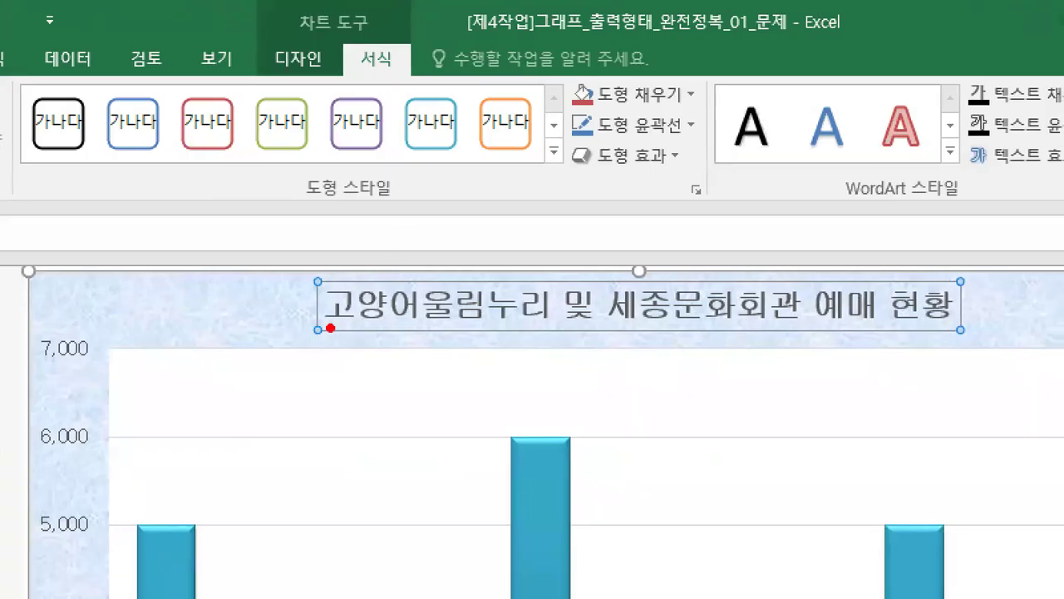
mouse_move(311, 340)
left_mouse_down()
mouse_move(971, 340)
mouse_move(964, 253)
mouse_move(300, 269)
mouse_move(301, 354)
left_mouse_up()
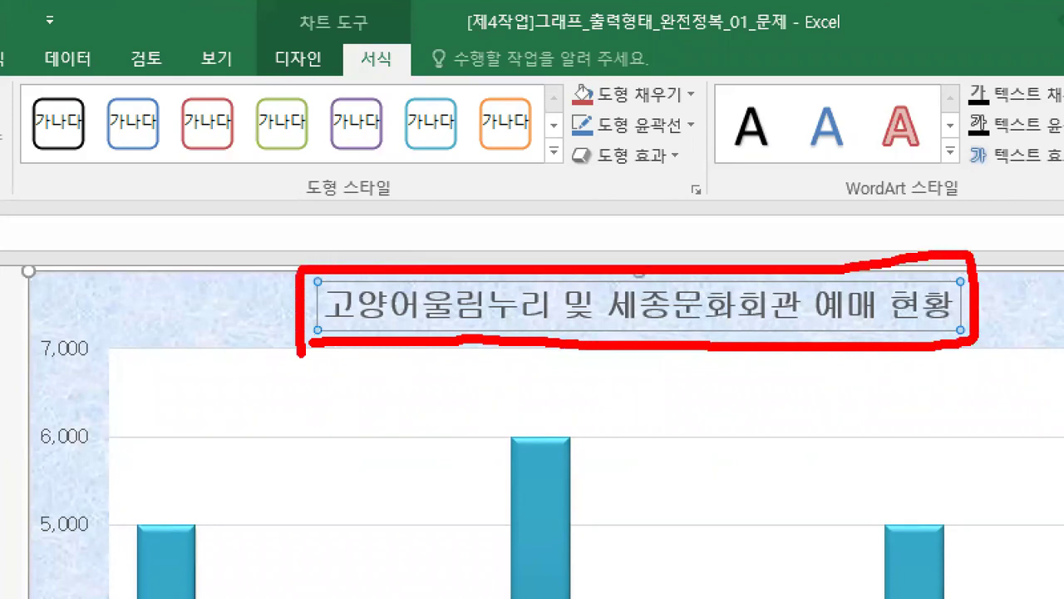
mouse_move(389, 39)
left_mouse_down()
mouse_move(397, 57)
mouse_move(412, 34)
left_mouse_up()
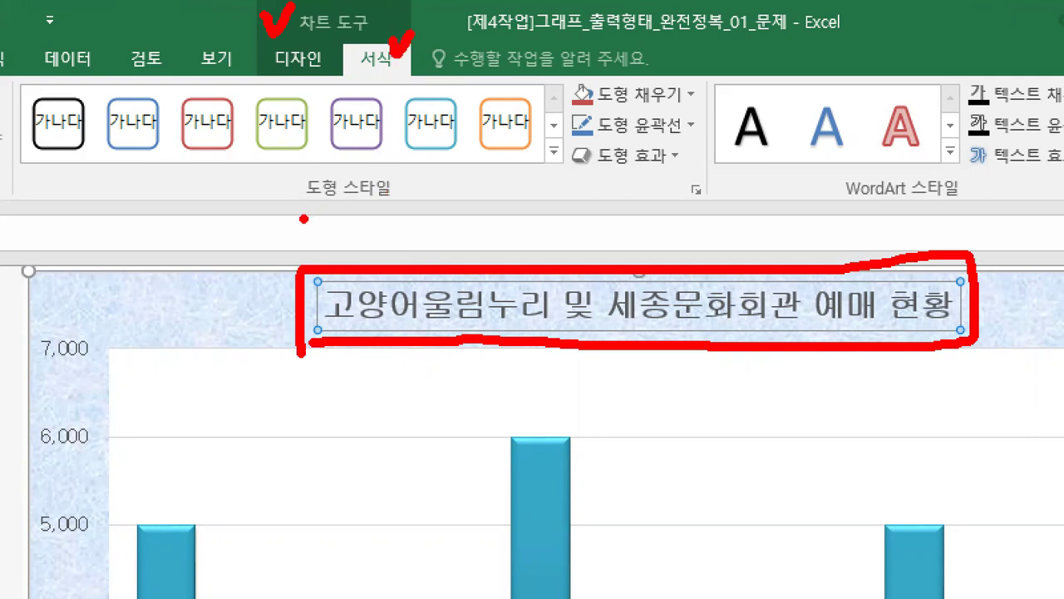
left_click_drag(301, 219, 428, 204)
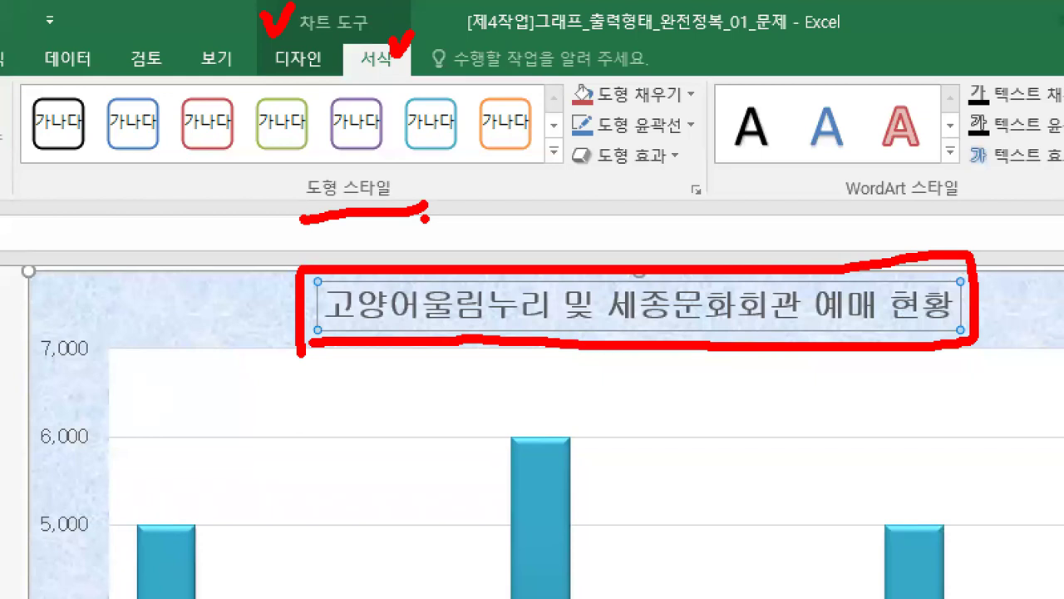
left_click_drag(565, 137, 697, 133)
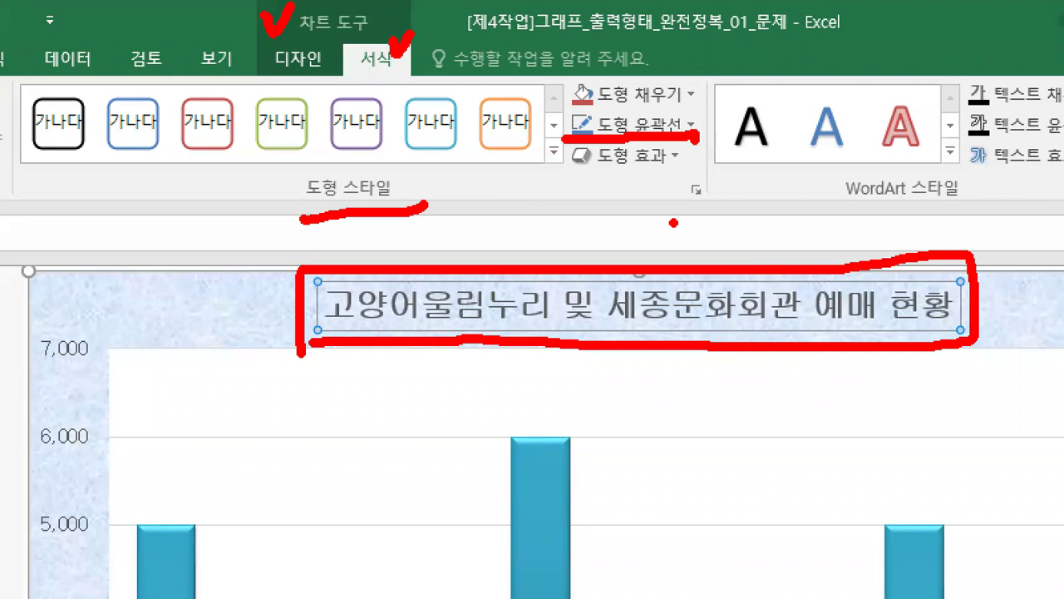
left_click_drag(686, 122, 706, 113)
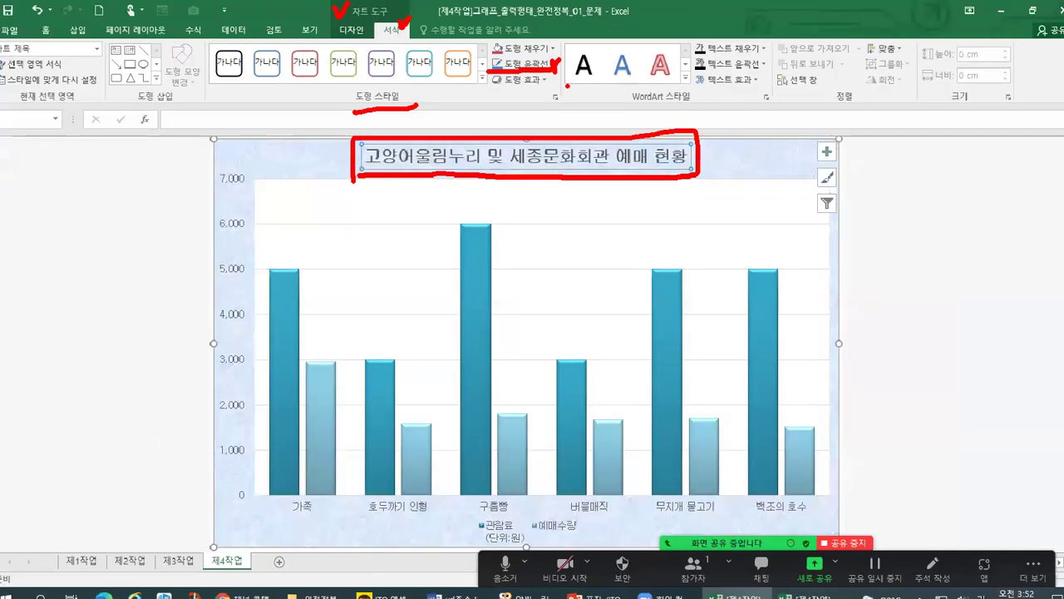
left_click(553, 63)
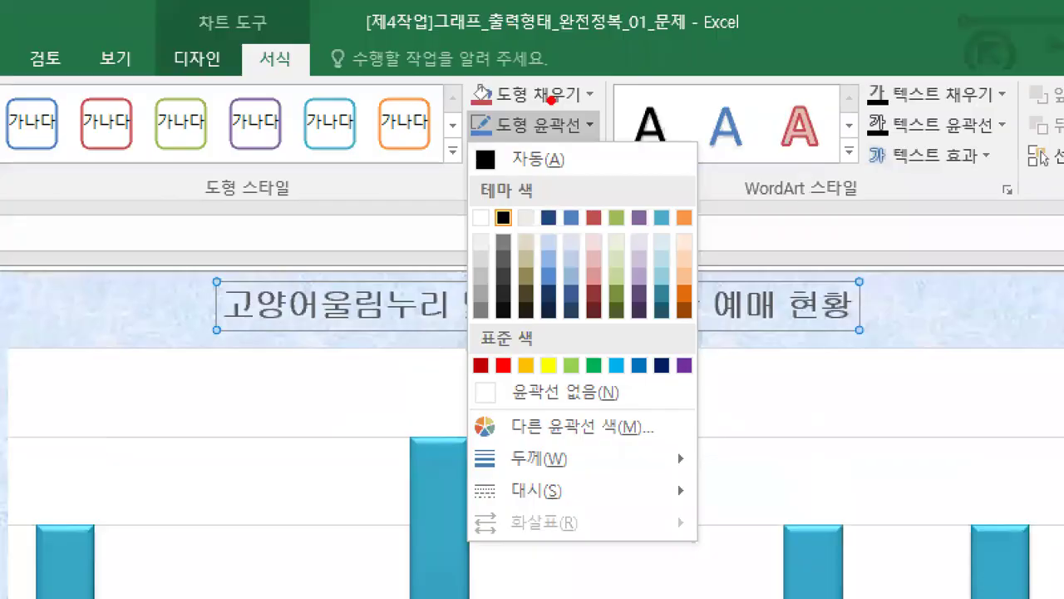
left_click_drag(212, 331, 453, 334)
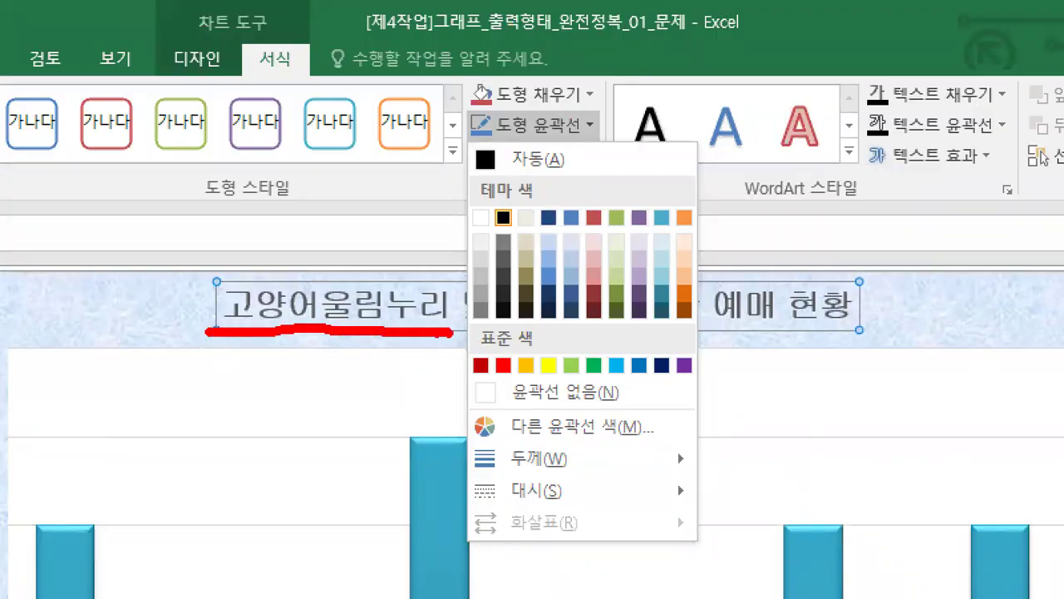
left_click_drag(221, 261, 255, 254)
mouse_move(281, 53)
left_mouse_down()
mouse_move(288, 63)
mouse_move(309, 38)
left_mouse_up()
left_click_drag(298, 179, 326, 170)
left_click_drag(198, 207, 301, 209)
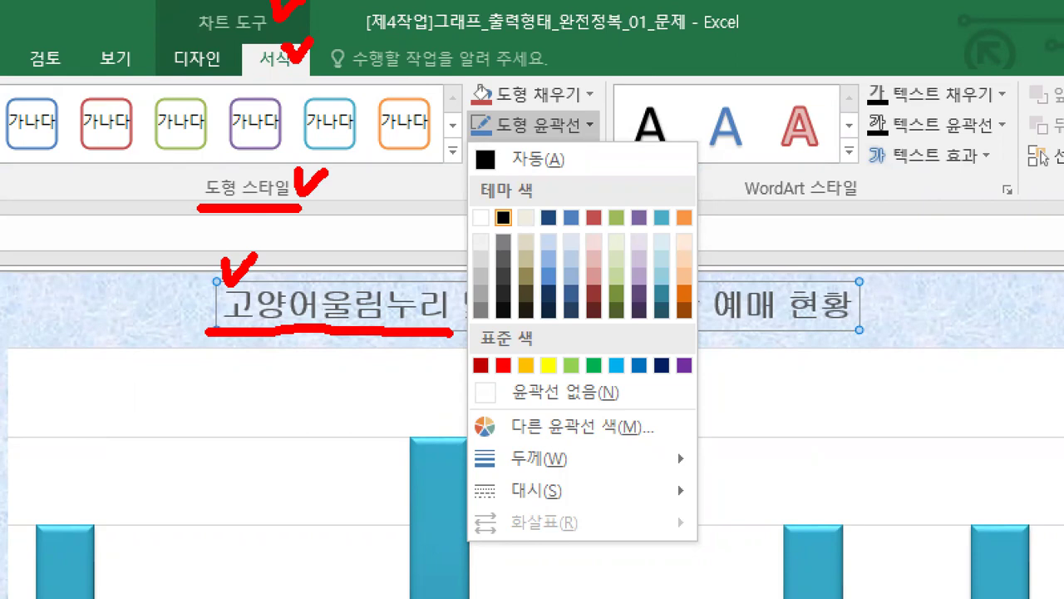
mouse_move(463, 143)
left_mouse_down()
mouse_move(626, 139)
mouse_move(592, 95)
mouse_move(584, 153)
mouse_move(621, 145)
left_mouse_up()
left_click(536, 203)
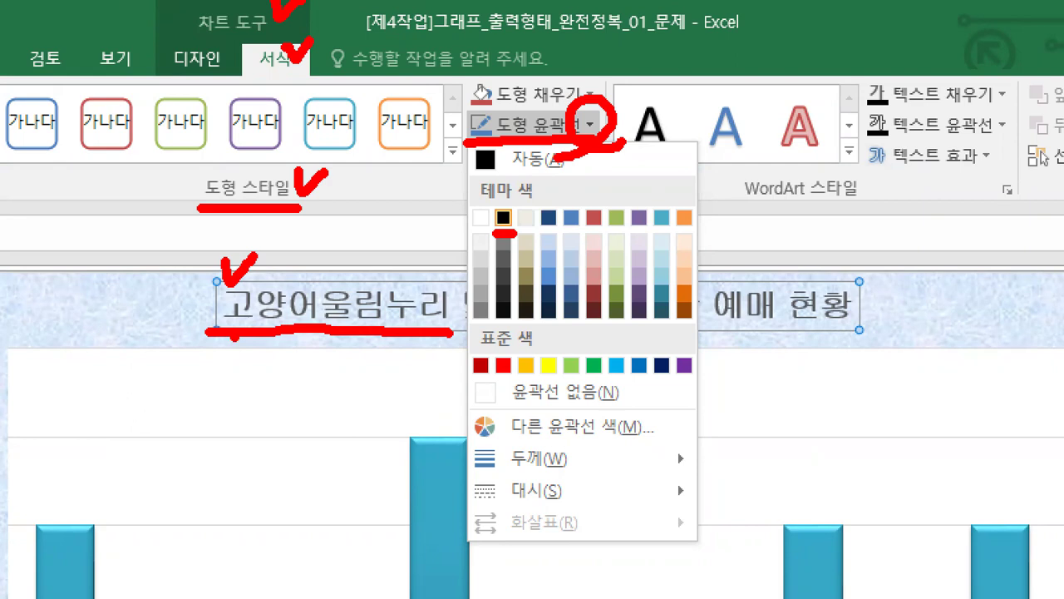
mouse_move(157, 305)
left_mouse_down()
mouse_move(190, 313)
mouse_move(174, 341)
left_mouse_up()
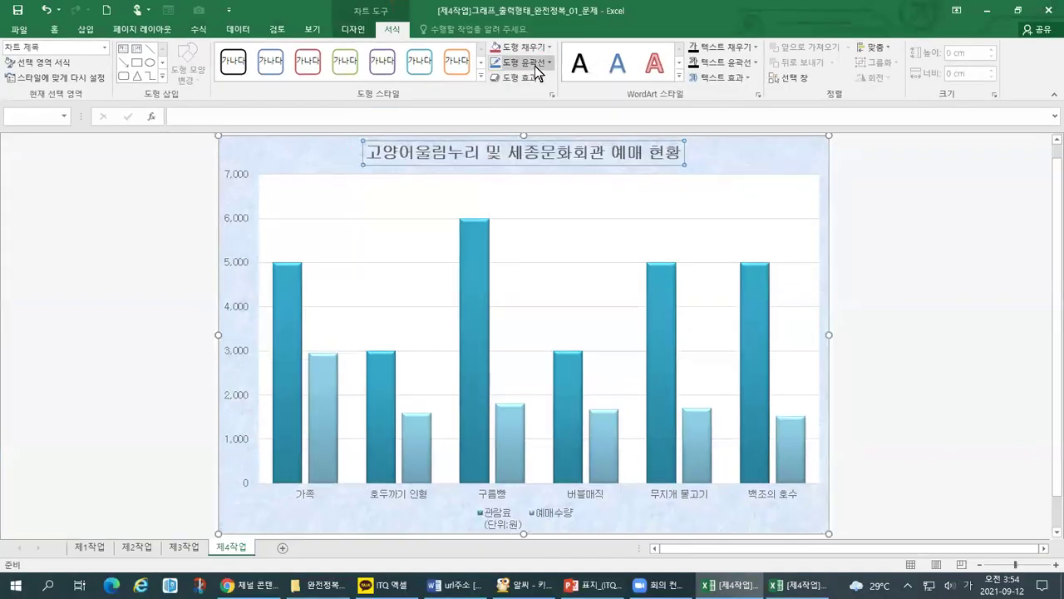
- Apply a black theme-colour outline to the chart title and deselect the chart
left_click(535, 65)
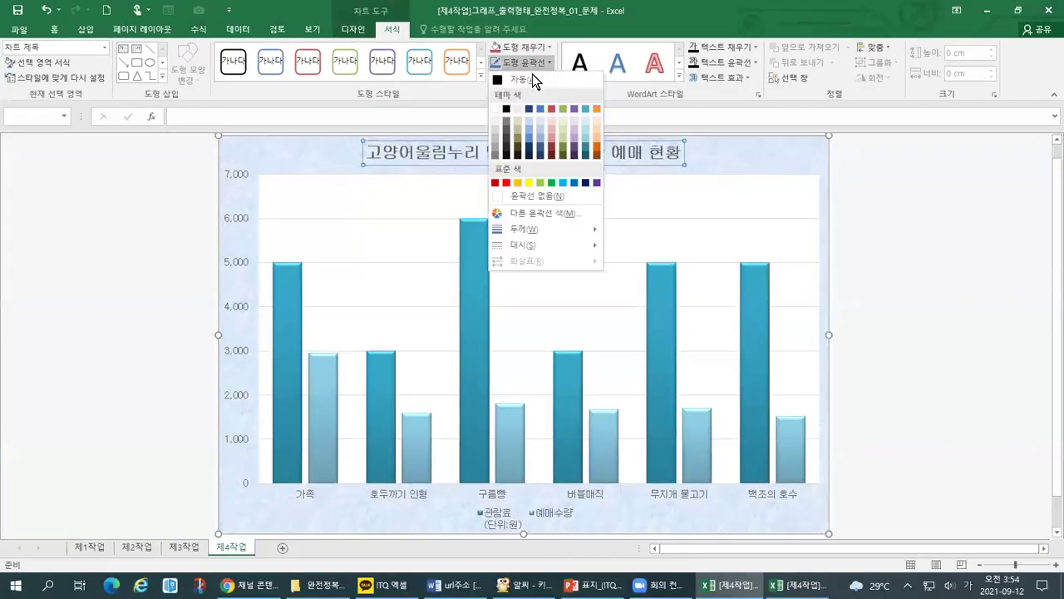
left_click(508, 110)
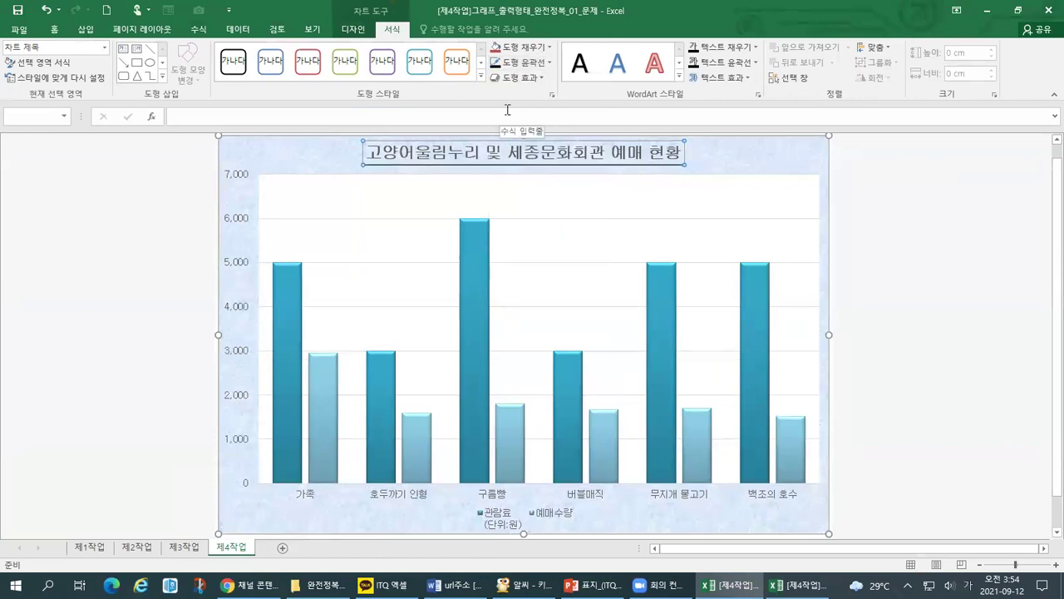
left_click(548, 62)
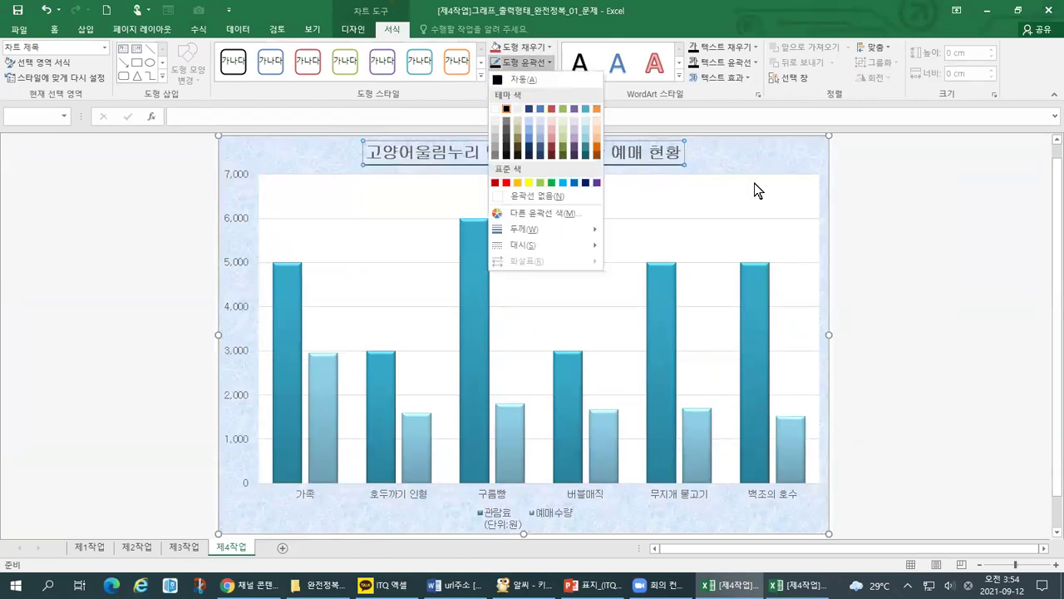
left_click(732, 161)
left_click(1031, 187)
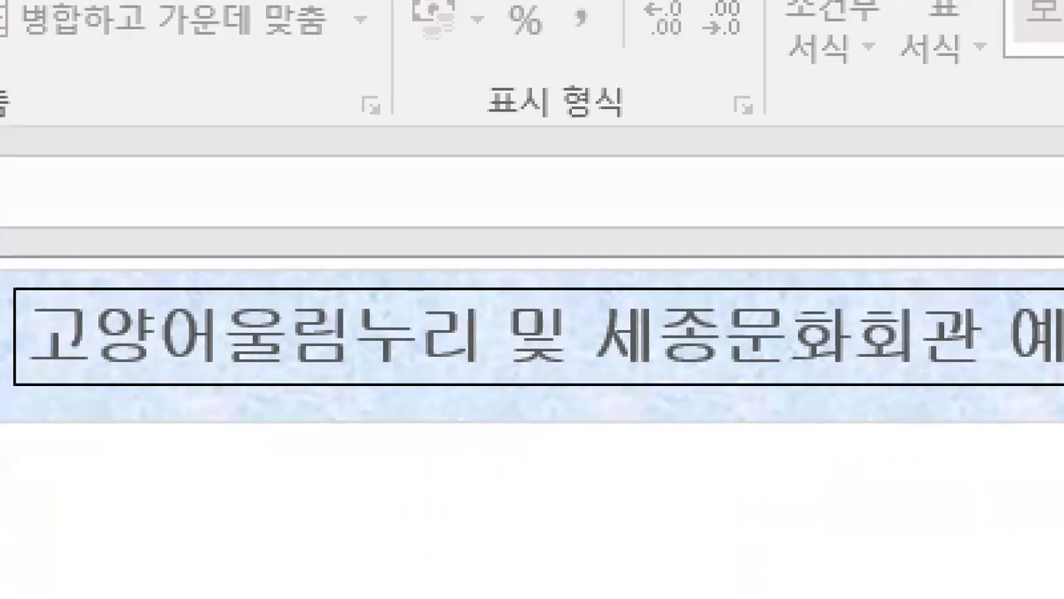
left_click(73, 284)
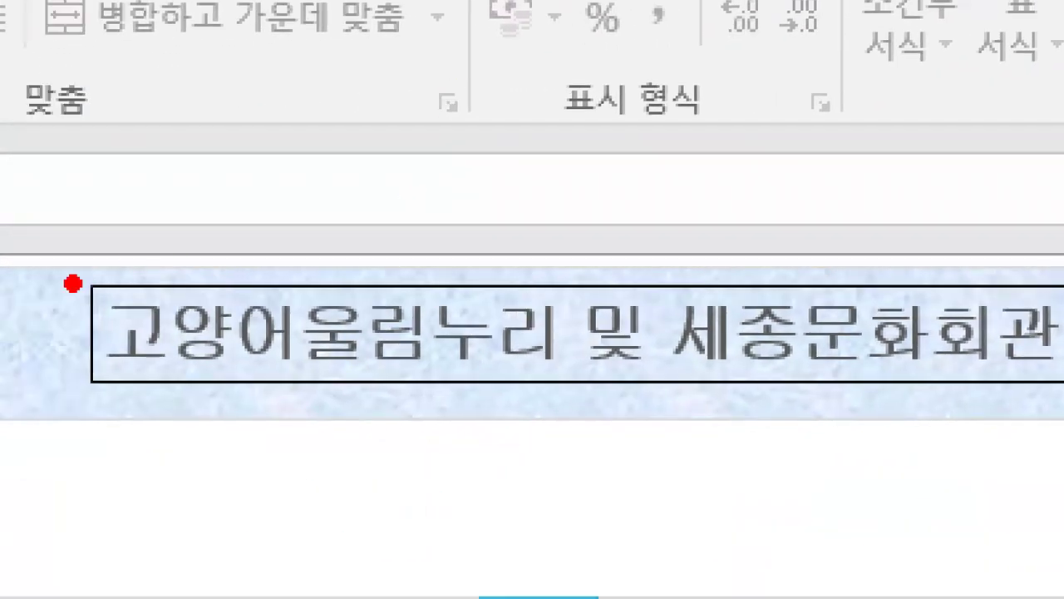
left_click(67, 376)
left_click_drag(314, 120, 299, 226)
mouse_move(240, 199)
left_mouse_down()
mouse_move(252, 225)
mouse_move(365, 199)
left_mouse_up()
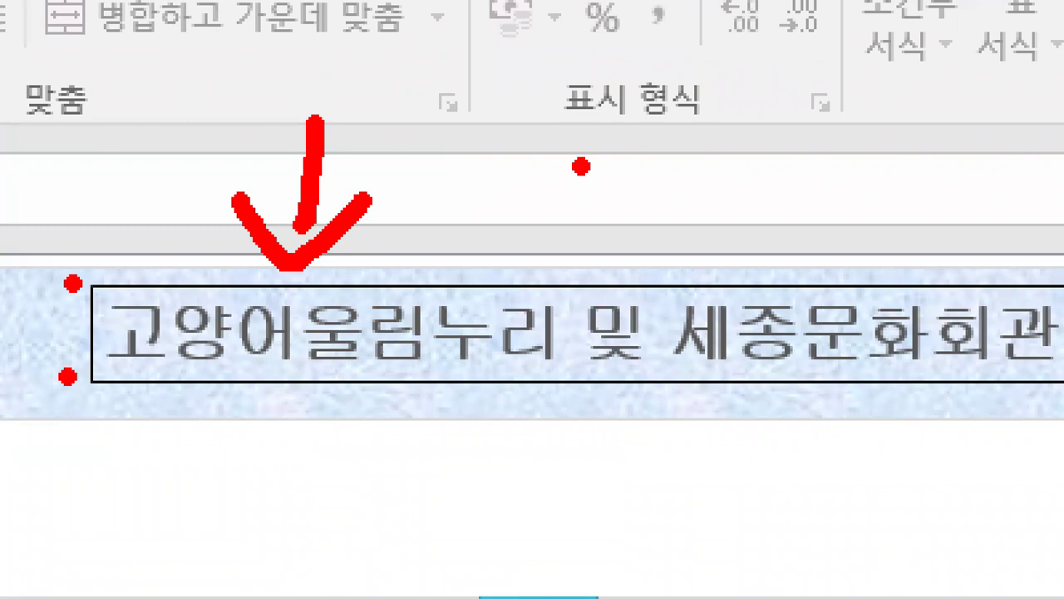
key("Escape")
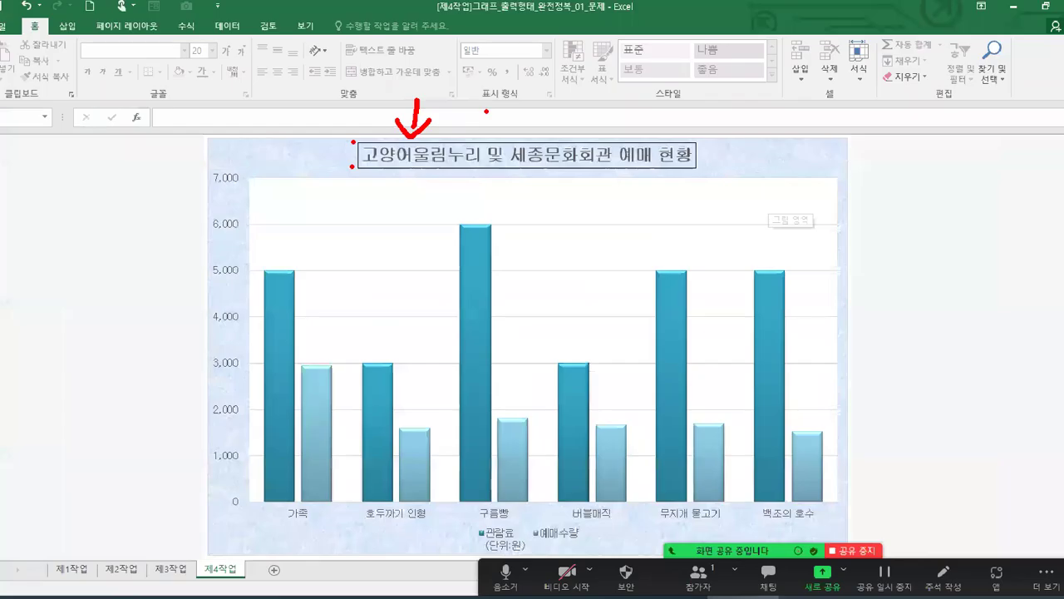
- Select the chart title as a whole object and fill it with the white theme colour
left_click(484, 167)
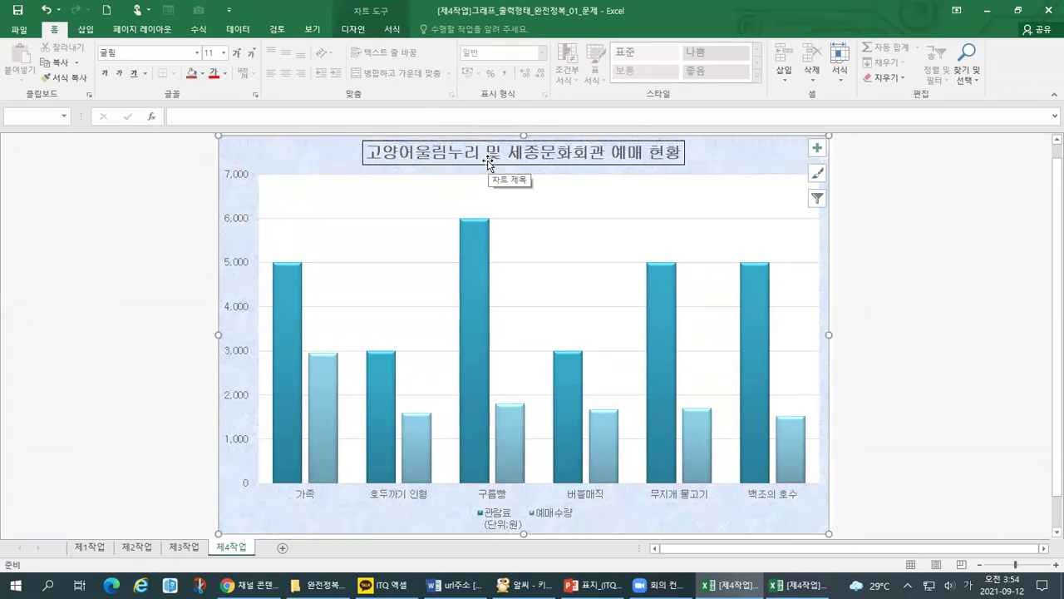
left_click(489, 161)
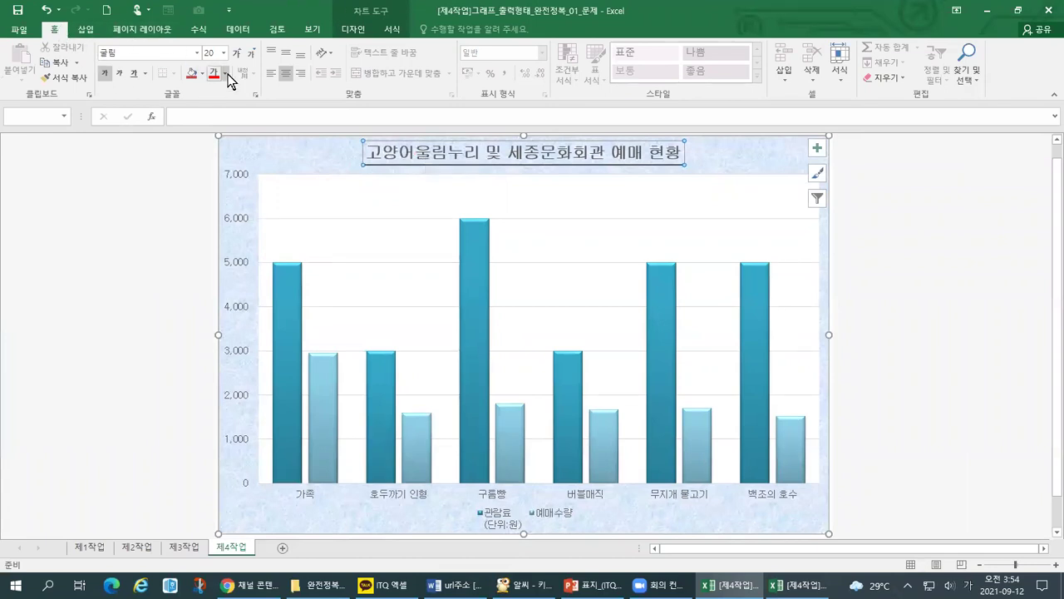
left_click(201, 74)
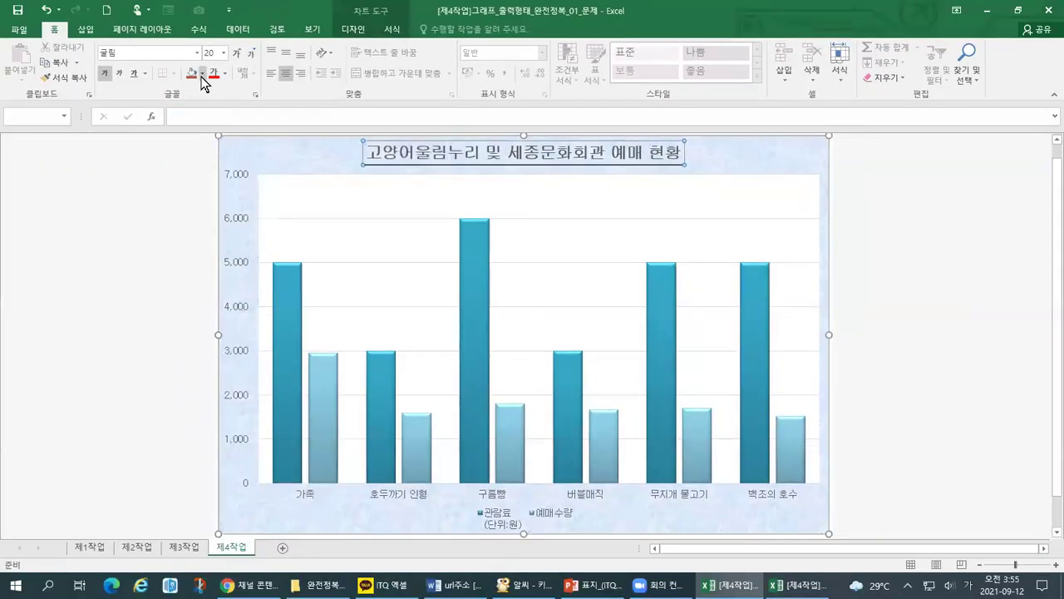
left_click(334, 147)
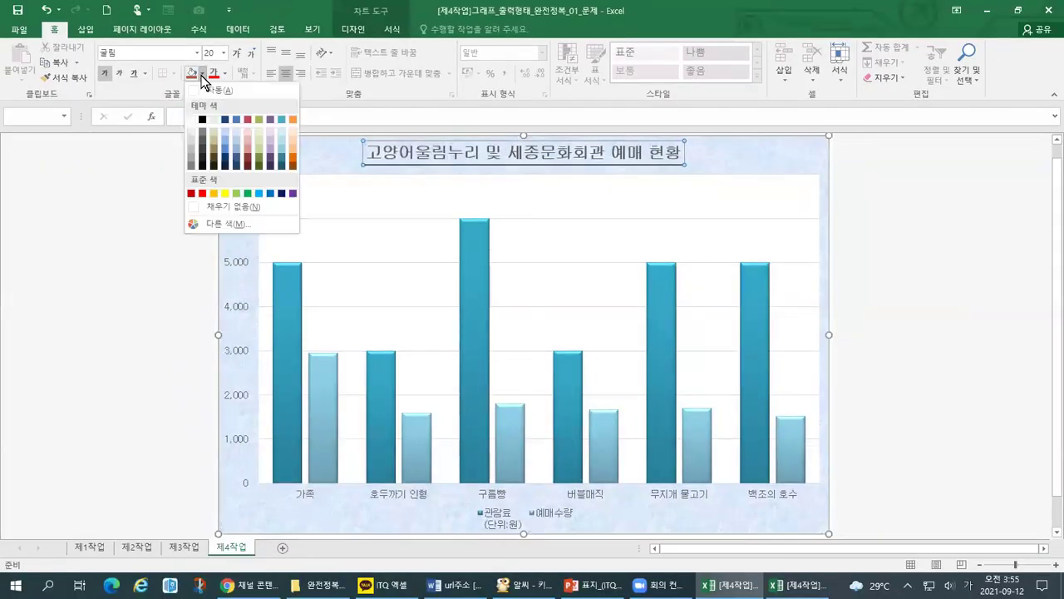
left_click(195, 120)
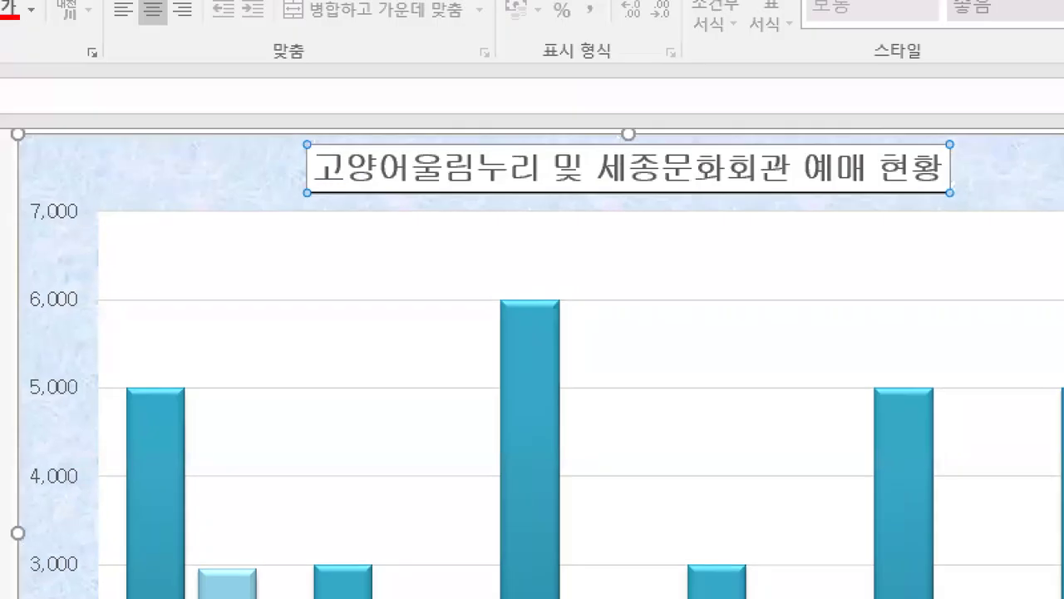
mouse_move(254, 164)
left_mouse_down()
mouse_move(301, 172)
mouse_move(287, 190)
left_mouse_up()
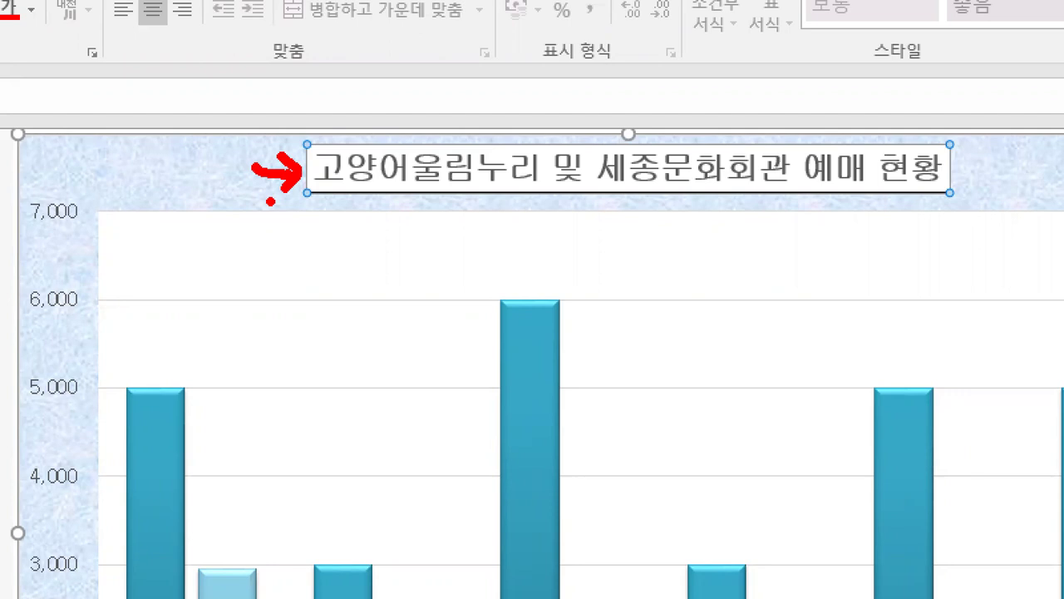
- Switch to the 출력형태 workbook and check condition (6) for the chart title's font, fill and border
key("alt+Tab")
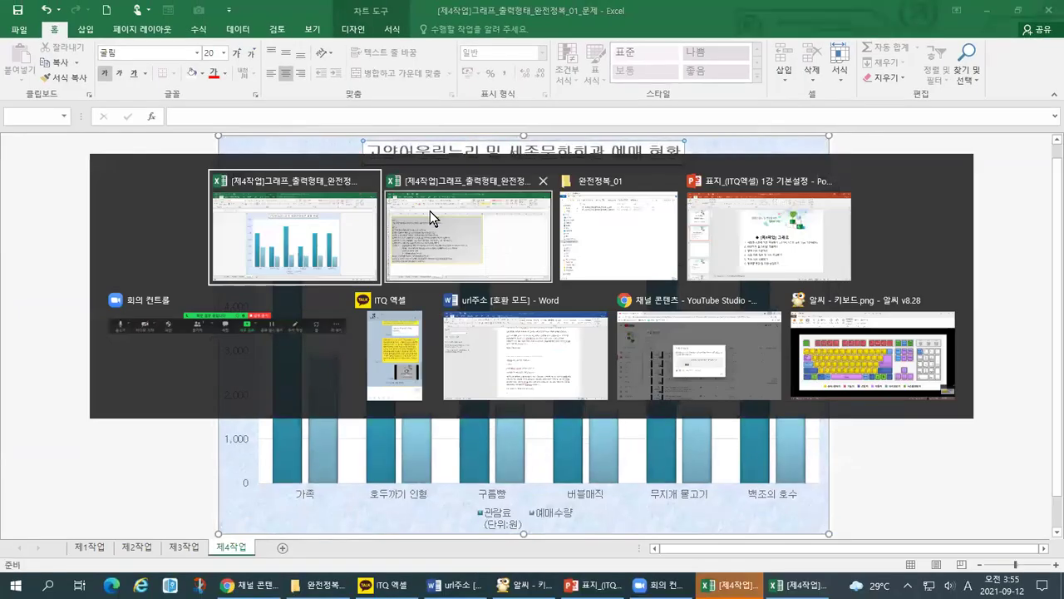
left_click(412, 227)
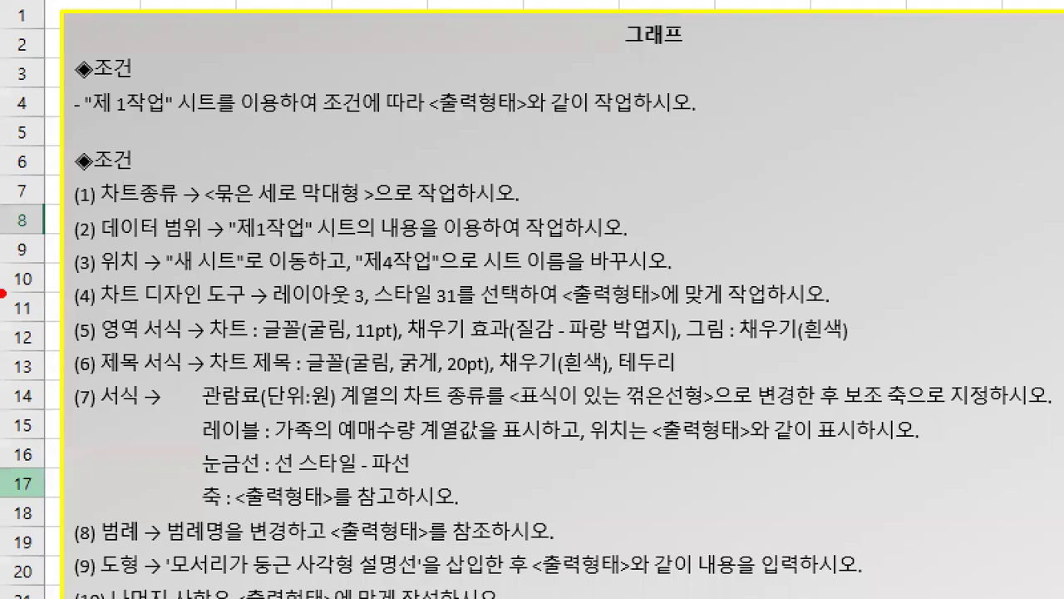
mouse_move(57, 383)
left_mouse_down()
mouse_move(694, 371)
mouse_move(662, 376)
left_mouse_up()
left_click_drag(497, 335, 494, 374)
left_click_drag(253, 376, 489, 373)
left_click(366, 348)
left_click(413, 344)
left_click(454, 345)
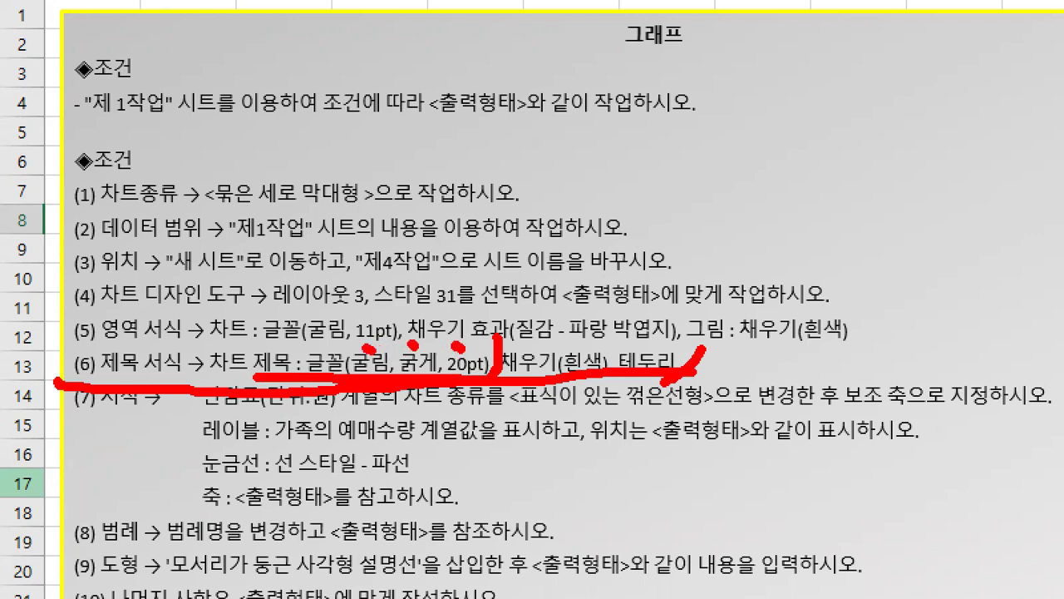
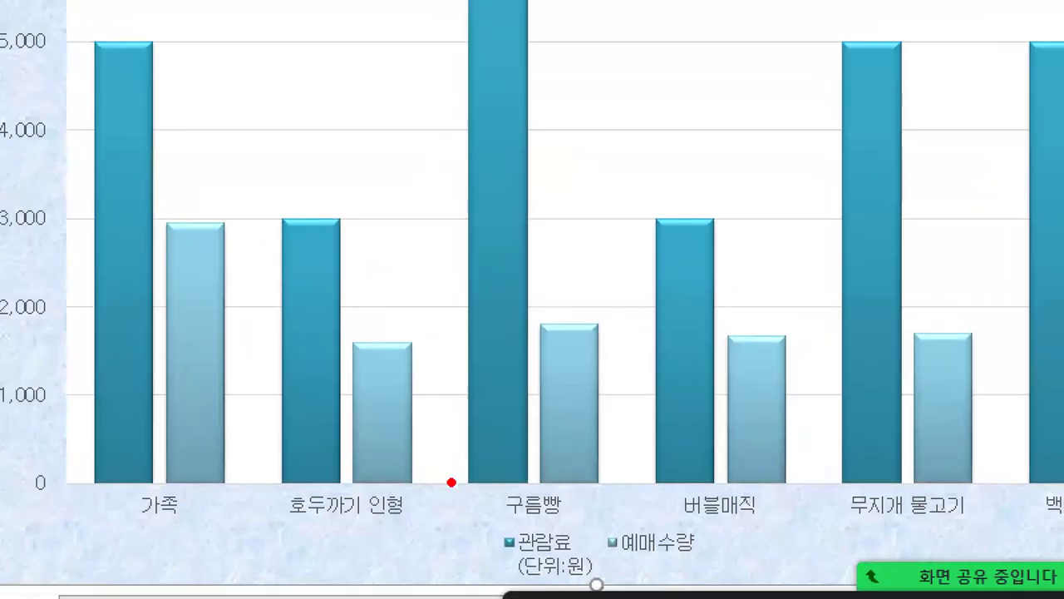
mouse_move(518, 560)
left_mouse_down()
mouse_move(510, 484)
mouse_move(566, 552)
left_mouse_up()
left_click_drag(504, 148, 504, 157)
left_click_drag(316, 249, 314, 264)
left_click(132, 209)
left_click_drag(130, 220, 133, 242)
left_click_drag(693, 271, 713, 297)
left_click_drag(856, 231, 868, 250)
left_click_drag(1040, 208, 1044, 234)
left_click(1052, 269)
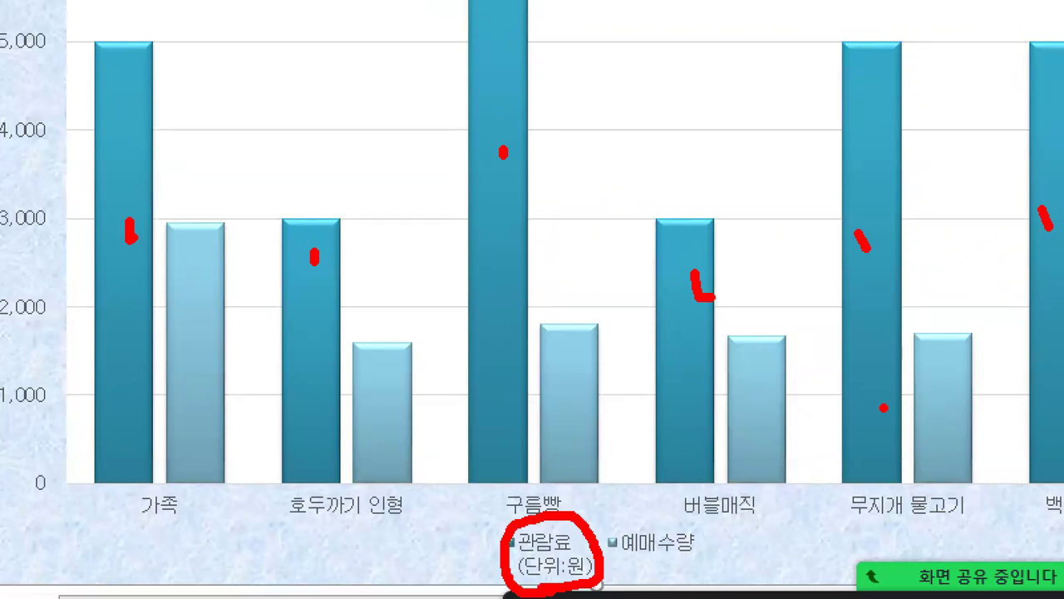
mouse_move(492, 202)
left_mouse_down()
mouse_move(496, 223)
mouse_move(520, 201)
left_mouse_up()
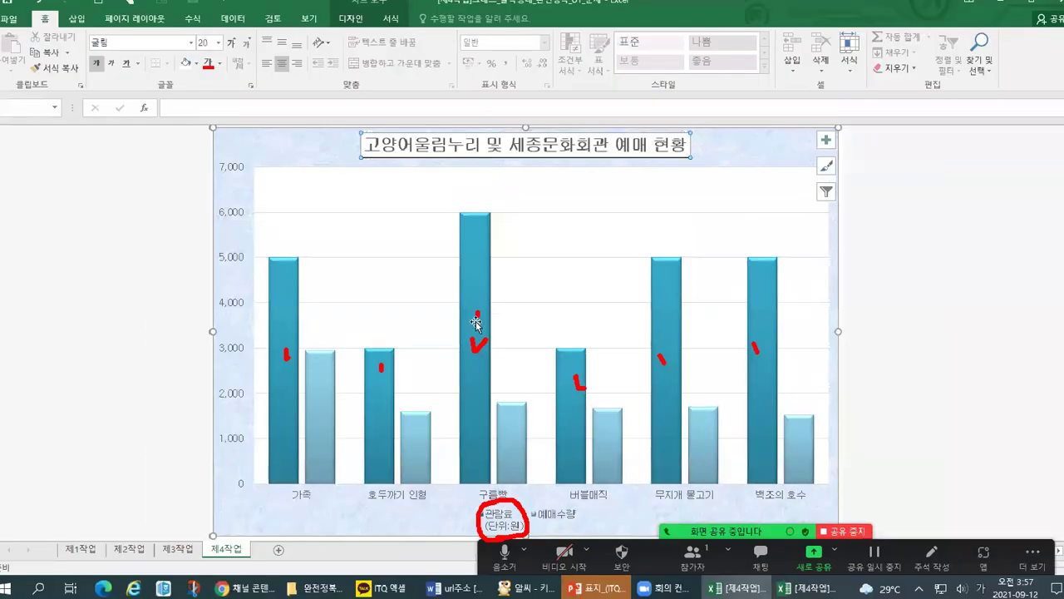
- Select the whole 관람료(단위:원) column series in the chart
left_click(499, 63)
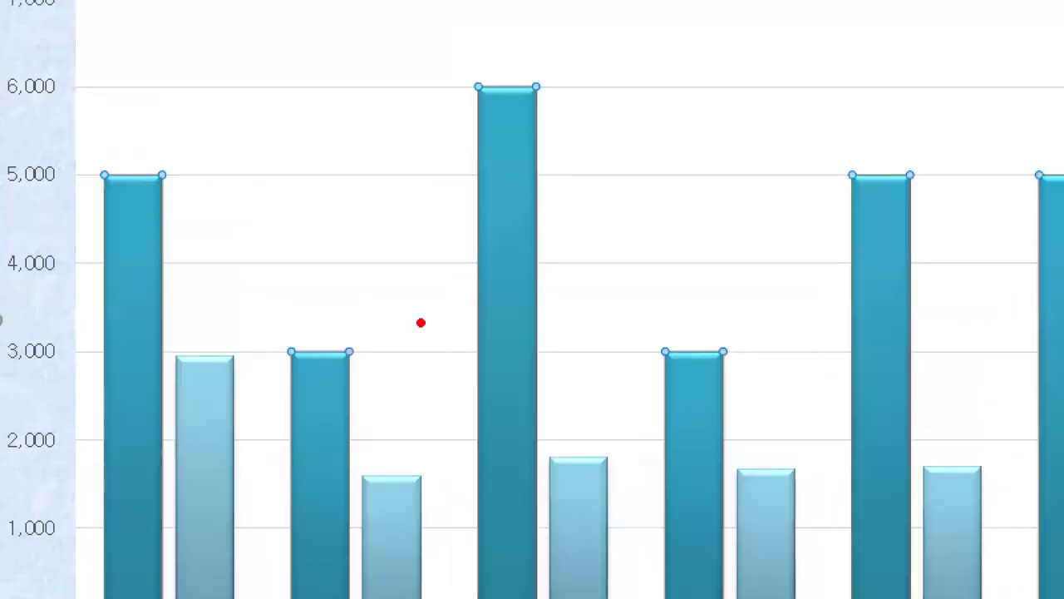
left_click_drag(112, 307, 112, 322)
left_click_drag(299, 507, 325, 504)
left_click_drag(331, 421, 322, 430)
mouse_move(514, 133)
left_mouse_down()
mouse_move(451, 77)
mouse_move(525, 138)
left_mouse_up()
mouse_move(688, 292)
left_mouse_down()
mouse_move(755, 435)
mouse_move(693, 447)
left_mouse_up()
mouse_move(879, 245)
left_mouse_down()
mouse_move(946, 130)
mouse_move(869, 286)
left_mouse_up()
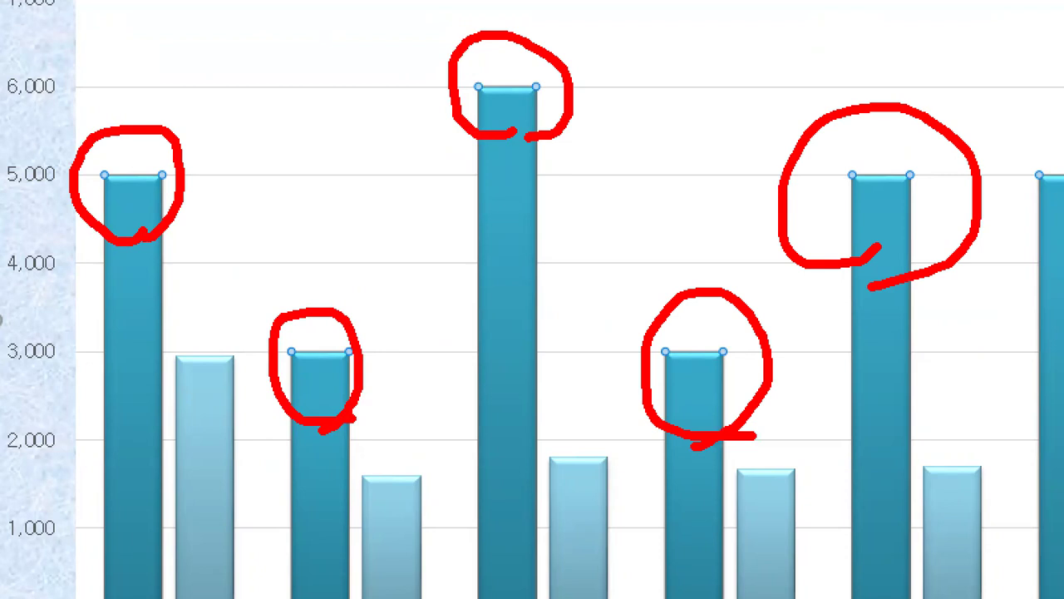
key("Escape")
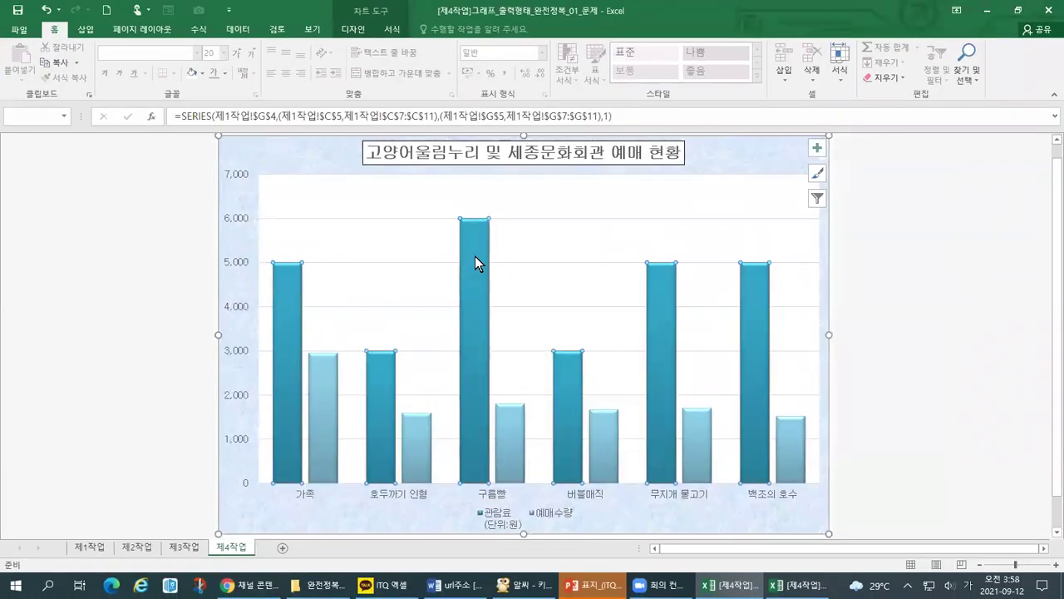
- Examine the commands offered for the selected 관람료(단위:원) series, then dismiss them without choosing any
right_click(475, 263)
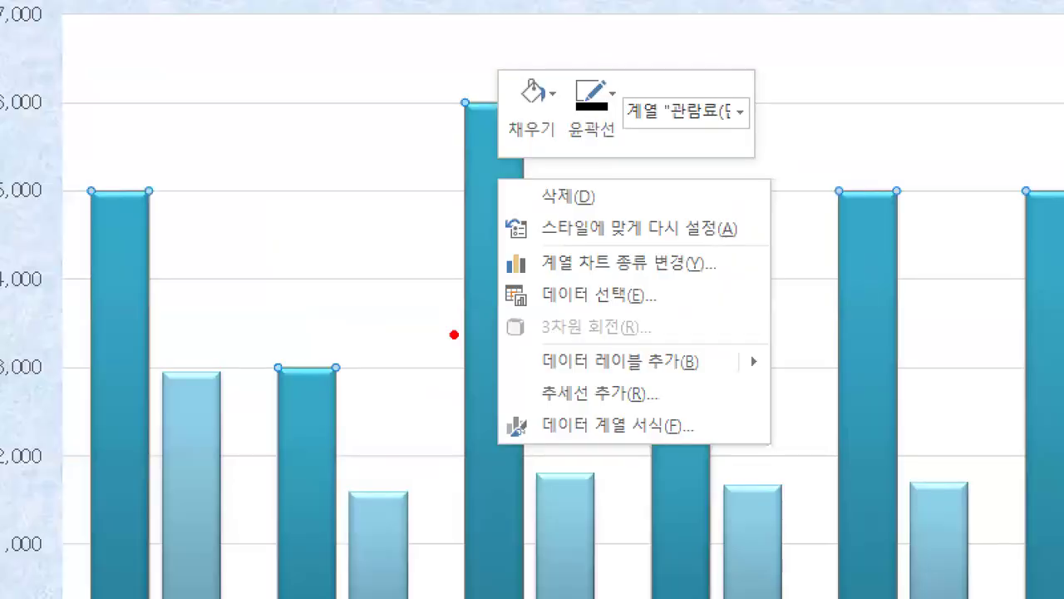
left_click_drag(477, 249, 469, 276)
left_click_drag(482, 220, 507, 452)
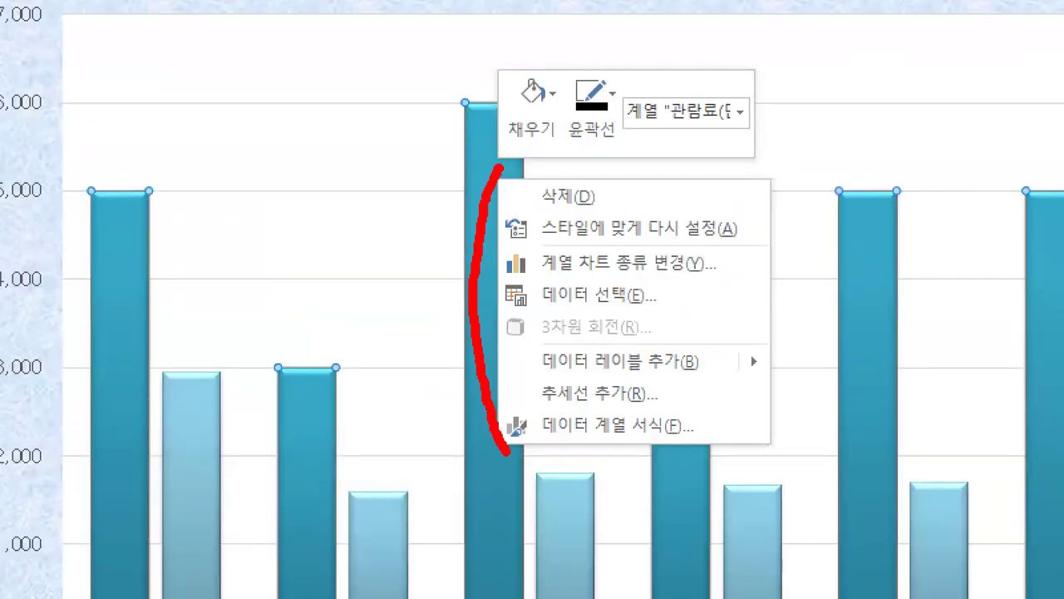
mouse_move(507, 452)
left_mouse_down()
mouse_move(640, 451)
mouse_move(701, 404)
mouse_move(505, 406)
mouse_move(509, 461)
left_mouse_up()
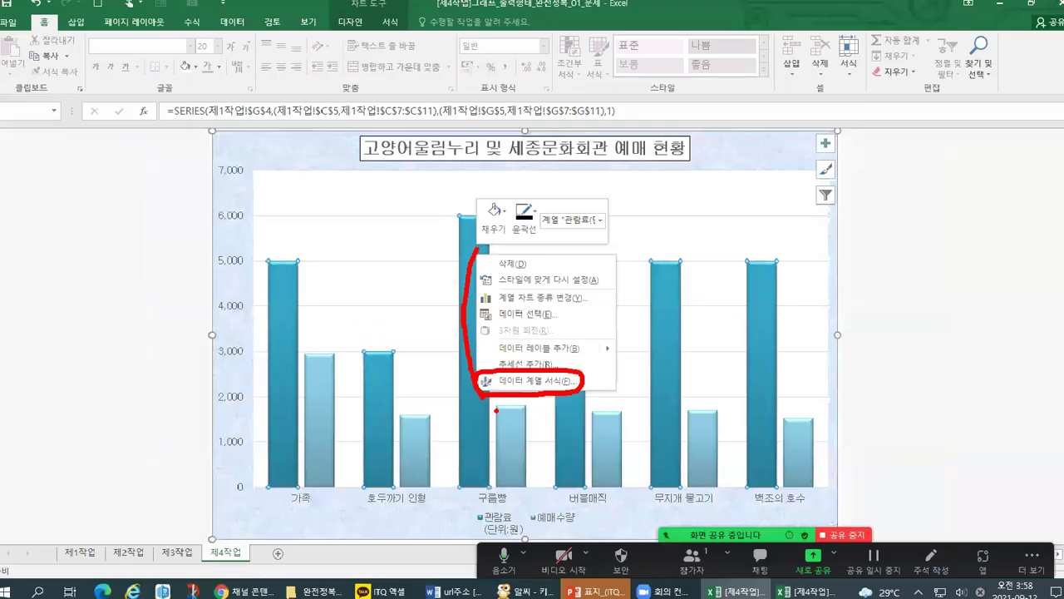
key("Escape")
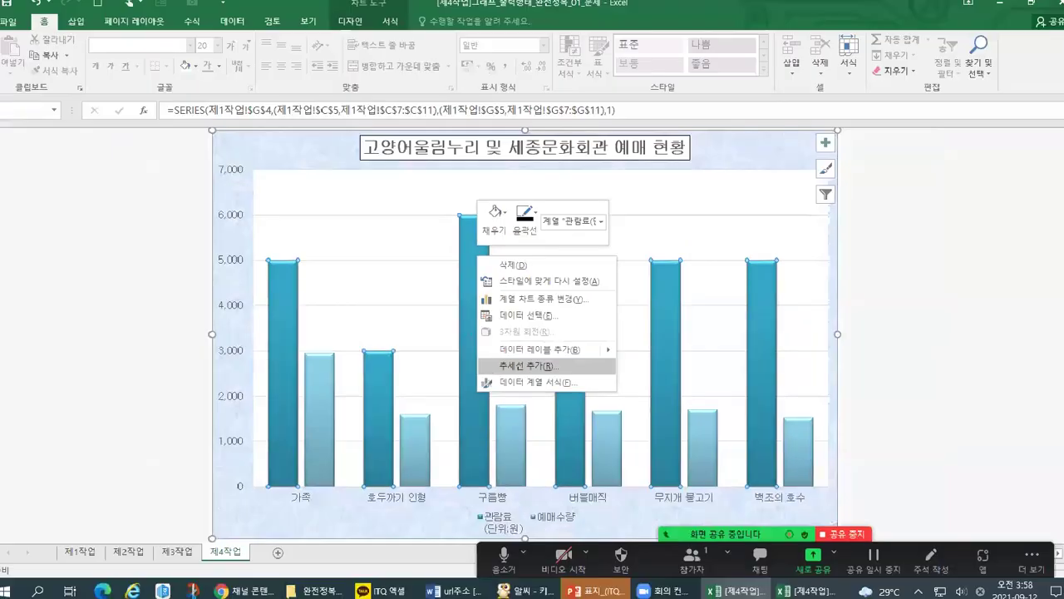
key("Escape")
- Find the 계열 차트 종류 변경 command for the 관람료(단위:원) series without running it
right_click(474, 278)
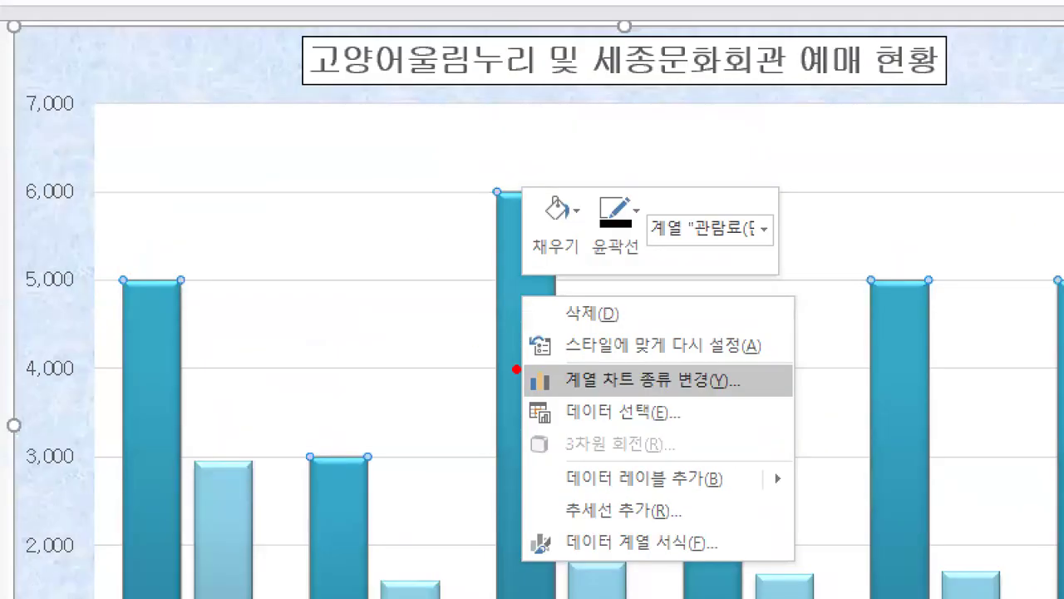
mouse_move(530, 291)
left_mouse_down()
mouse_move(513, 529)
mouse_move(532, 578)
left_mouse_up()
left_click_drag(482, 403, 767, 391)
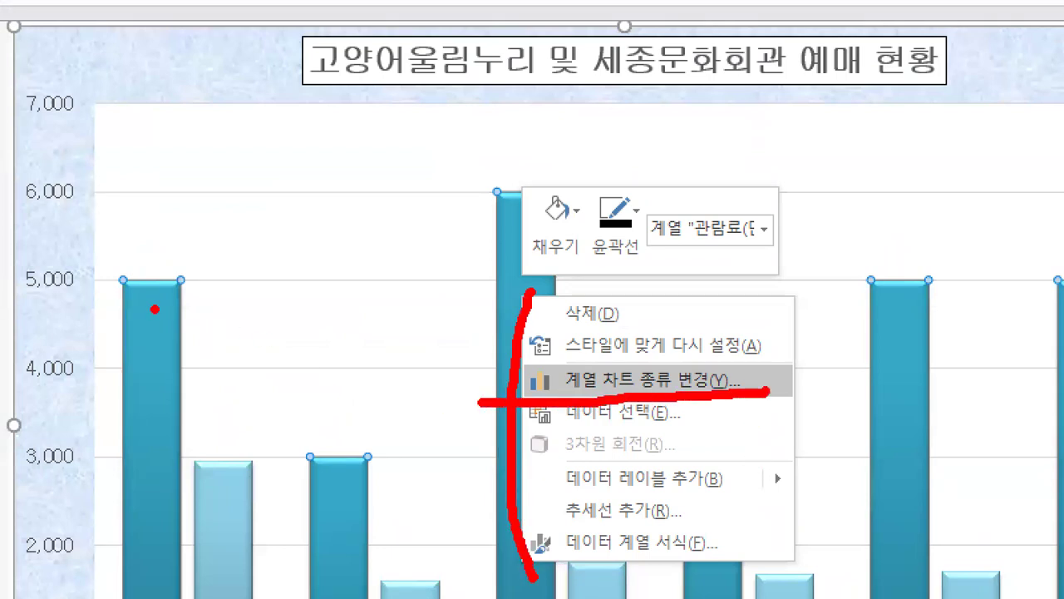
left_click_drag(147, 294, 189, 304)
mouse_move(321, 465)
left_mouse_down()
mouse_move(338, 487)
mouse_move(357, 454)
left_mouse_up()
left_click_drag(489, 236, 523, 242)
mouse_move(883, 297)
left_mouse_down()
mouse_move(895, 318)
mouse_move(931, 288)
left_mouse_up()
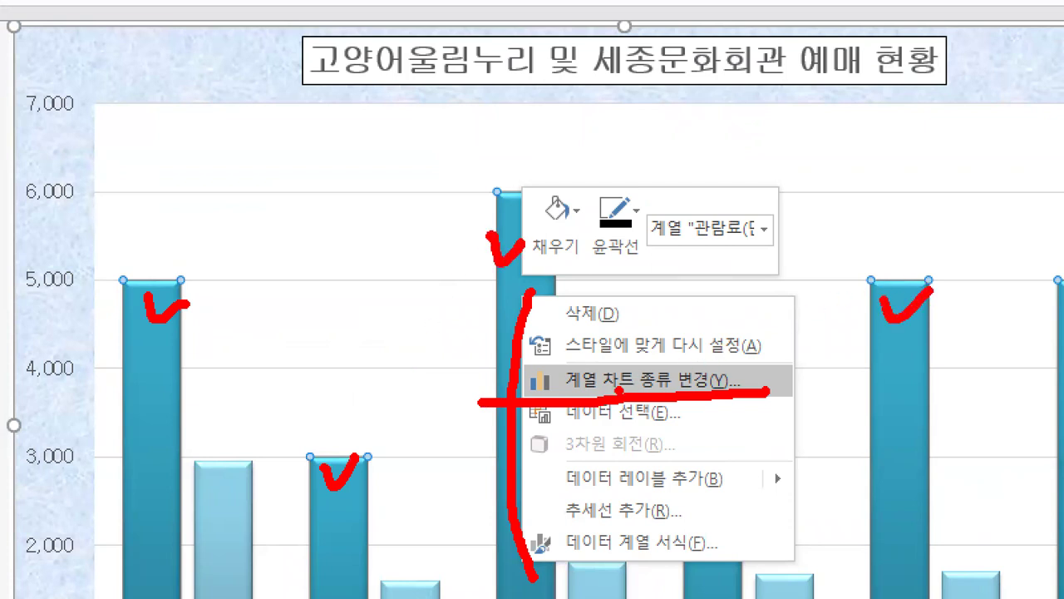
mouse_move(562, 395)
left_mouse_down()
mouse_move(554, 352)
mouse_move(750, 360)
mouse_move(735, 411)
left_mouse_up()
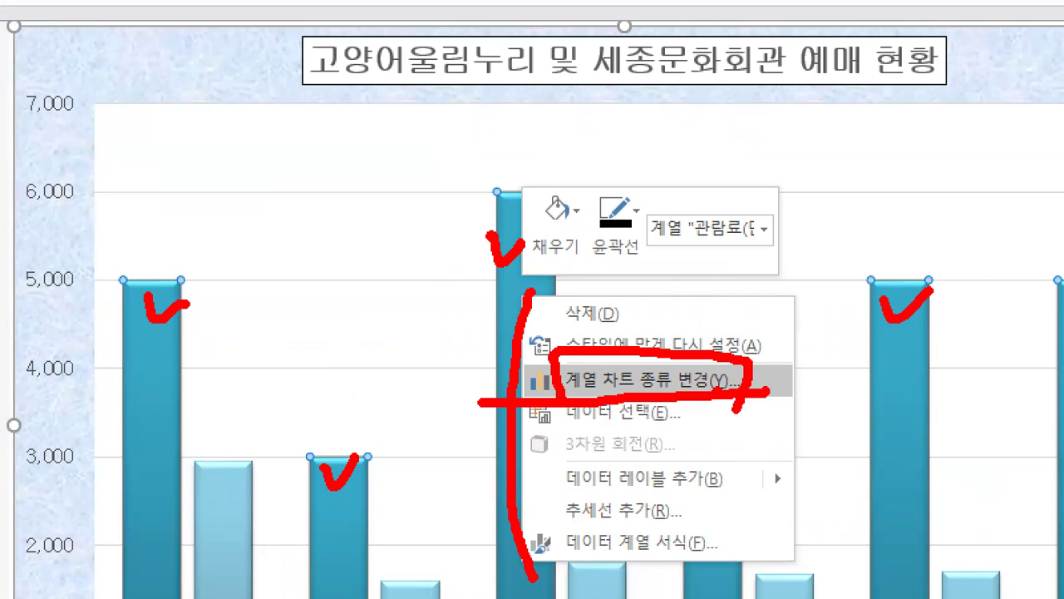
key("Escape")
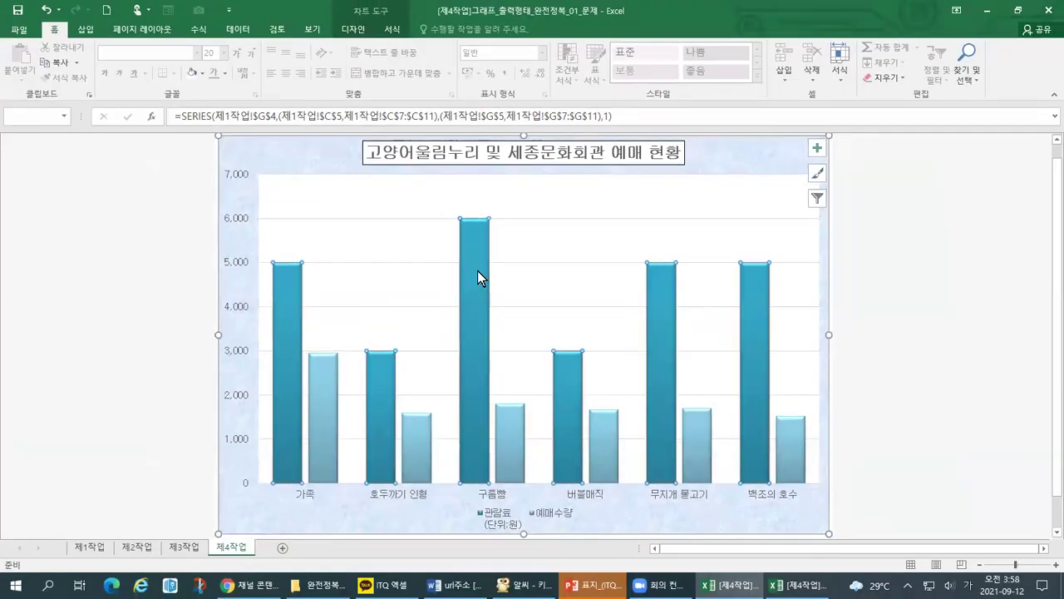
key("ctrl+1")
left_click_drag(109, 279, 108, 309)
left_click_drag(281, 452, 286, 463)
left_click_drag(448, 231, 456, 251)
left_click_drag(645, 470, 651, 477)
left_click_drag(799, 322, 820, 350)
left_click_drag(1031, 295, 1041, 310)
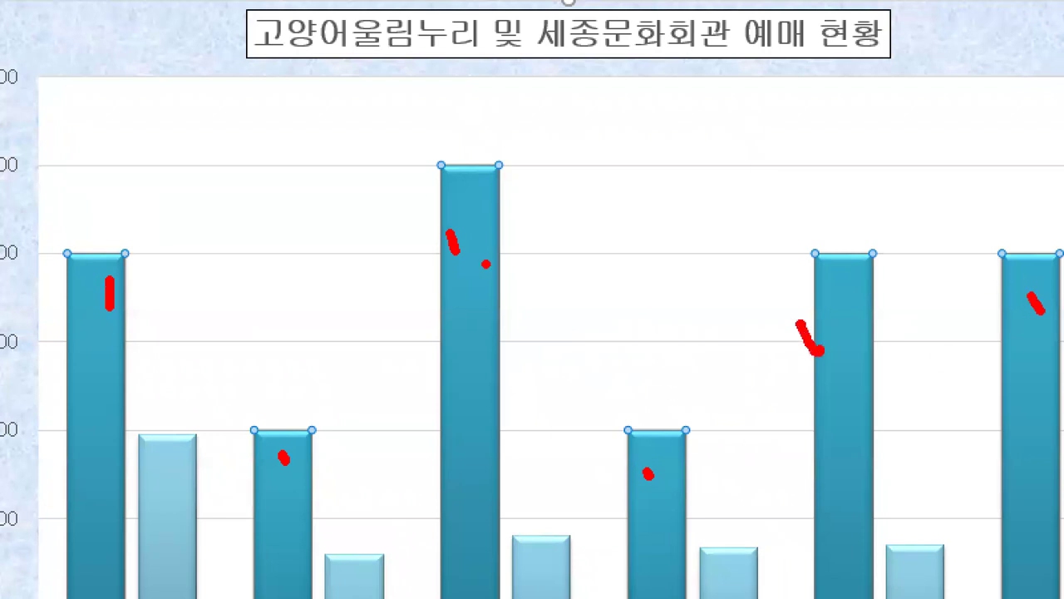
mouse_move(487, 209)
left_mouse_down()
mouse_move(490, 227)
mouse_move(530, 192)
left_mouse_up()
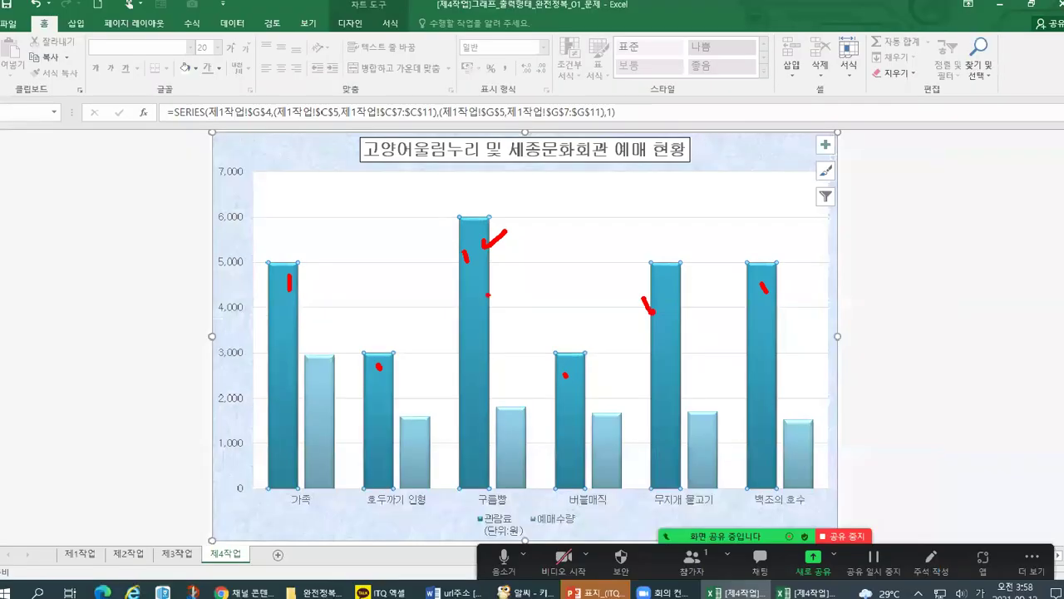
- Bring up the 관람료(단위:원) series' commands from the 구름빵 column and compare them with the columns selected
right_click(474, 247)
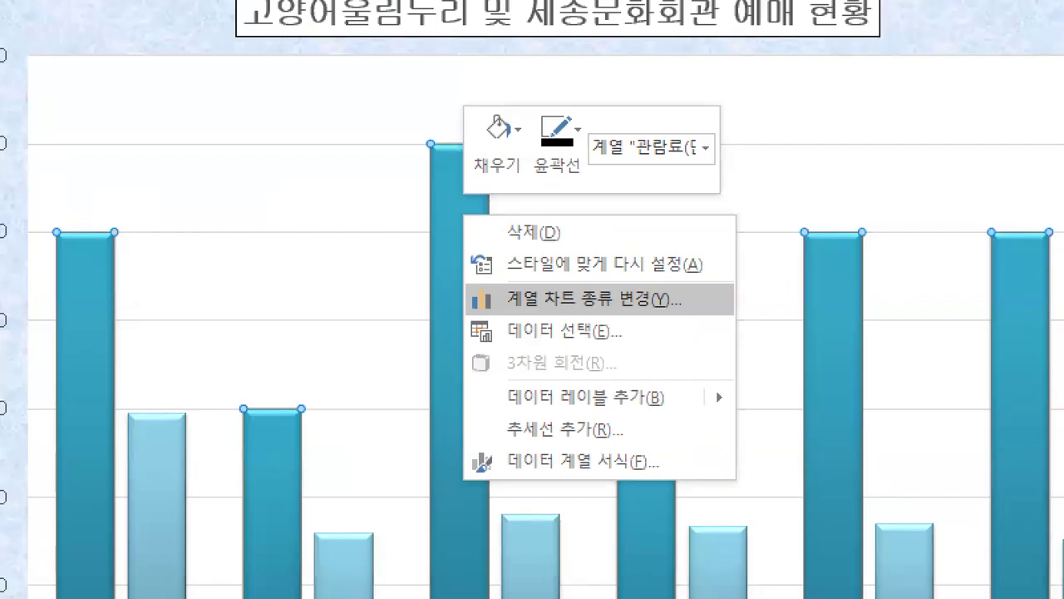
left_click_drag(72, 246, 72, 260)
left_click_drag(255, 419, 256, 425)
left_click_drag(443, 172, 444, 192)
left_click_drag(634, 489, 630, 509)
left_click_drag(850, 229, 838, 278)
left_click_drag(1013, 256, 1014, 285)
mouse_move(134, 264)
left_mouse_down()
mouse_move(58, 277)
mouse_move(135, 189)
mouse_move(72, 327)
left_mouse_up()
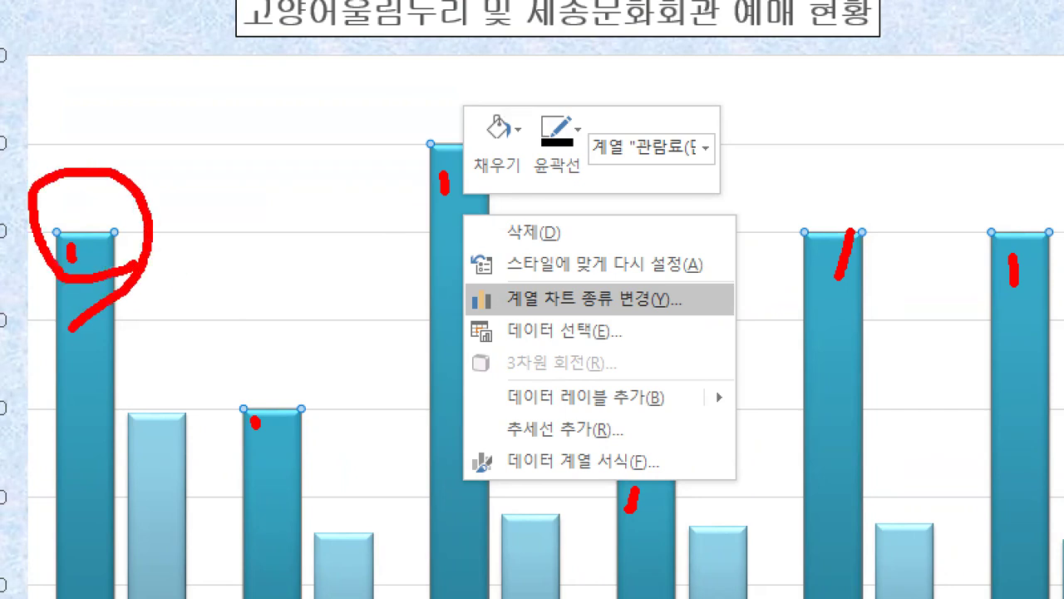
left_click_drag(280, 429, 280, 447)
left_click_drag(441, 237, 437, 253)
mouse_move(630, 504)
left_mouse_down()
mouse_move(627, 517)
mouse_move(650, 527)
left_mouse_up()
left_click_drag(814, 267, 831, 309)
left_click_drag(1009, 292, 1038, 339)
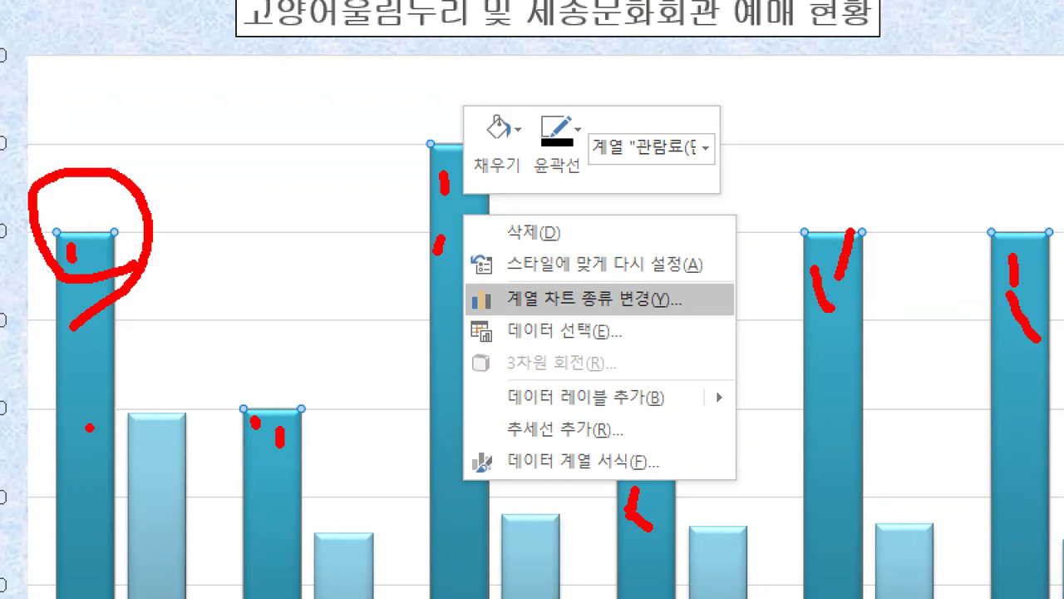
mouse_move(127, 349)
left_mouse_down()
mouse_move(91, 176)
mouse_move(21, 326)
mouse_move(141, 218)
mouse_move(89, 401)
left_mouse_up()
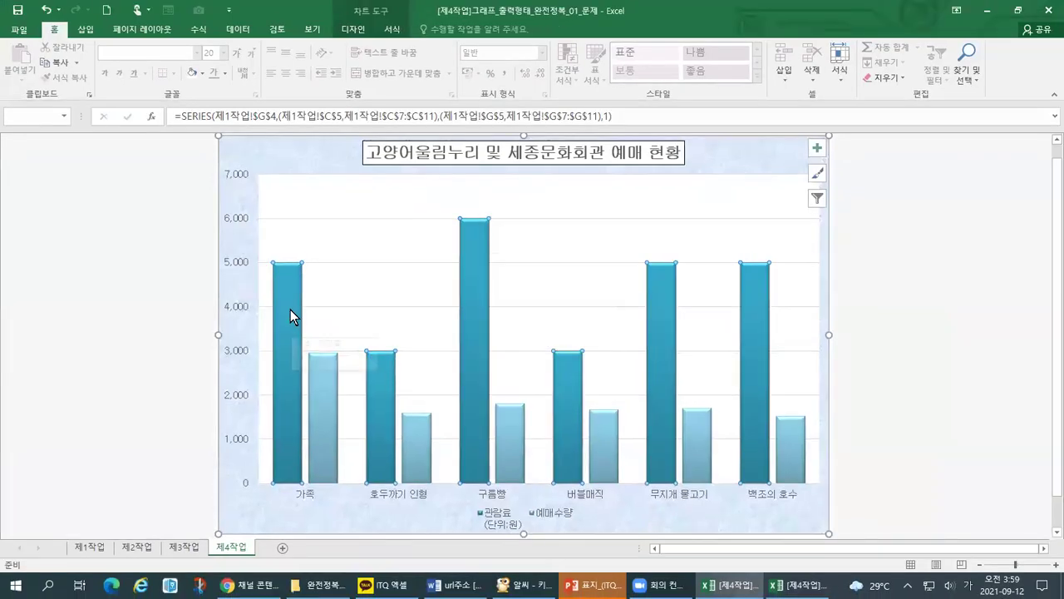
- Narrow the selection to only the 가족 column of the 관람료(단위:원) series
left_click(286, 296)
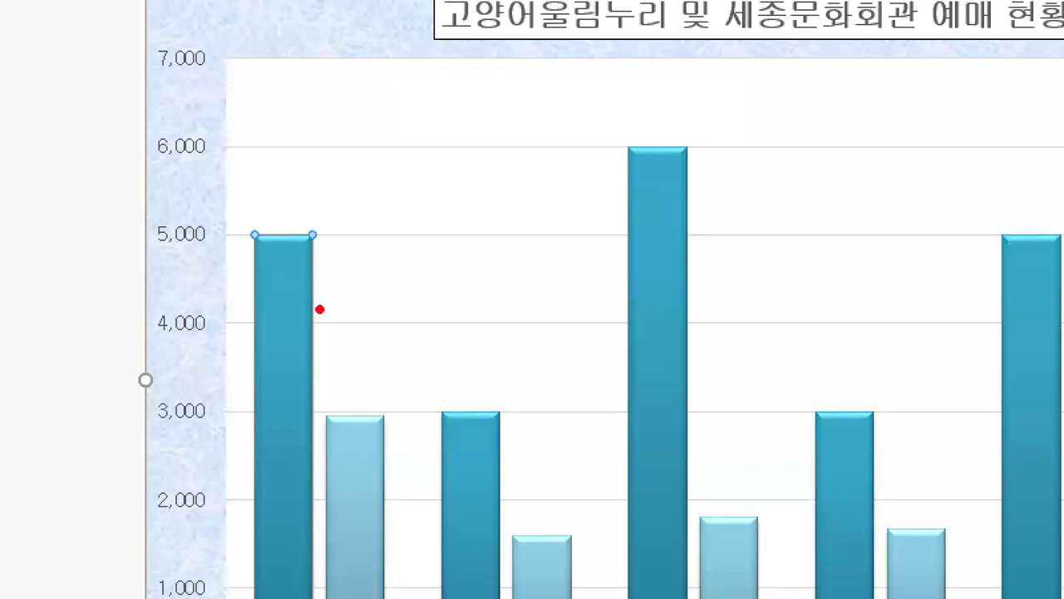
mouse_move(303, 299)
left_mouse_down()
mouse_move(276, 240)
mouse_move(300, 306)
mouse_move(291, 331)
left_mouse_up()
left_click_drag(538, 473, 491, 502)
left_click_drag(555, 150, 646, 241)
left_click_drag(656, 110, 664, 263)
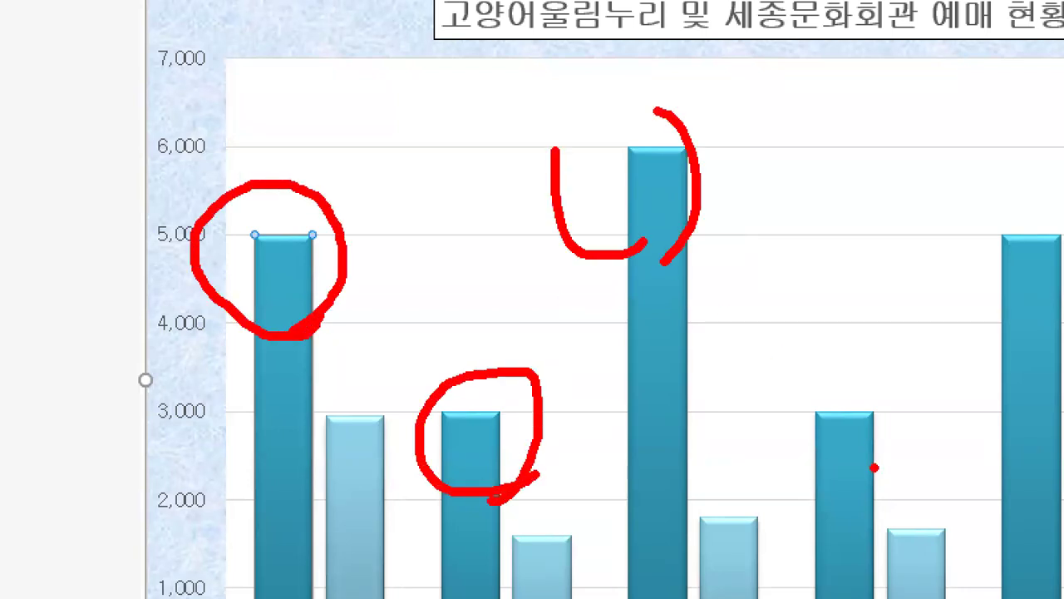
left_click_drag(874, 468, 857, 497)
mouse_move(1057, 305)
left_mouse_down()
mouse_move(1061, 184)
mouse_move(1031, 321)
left_mouse_up()
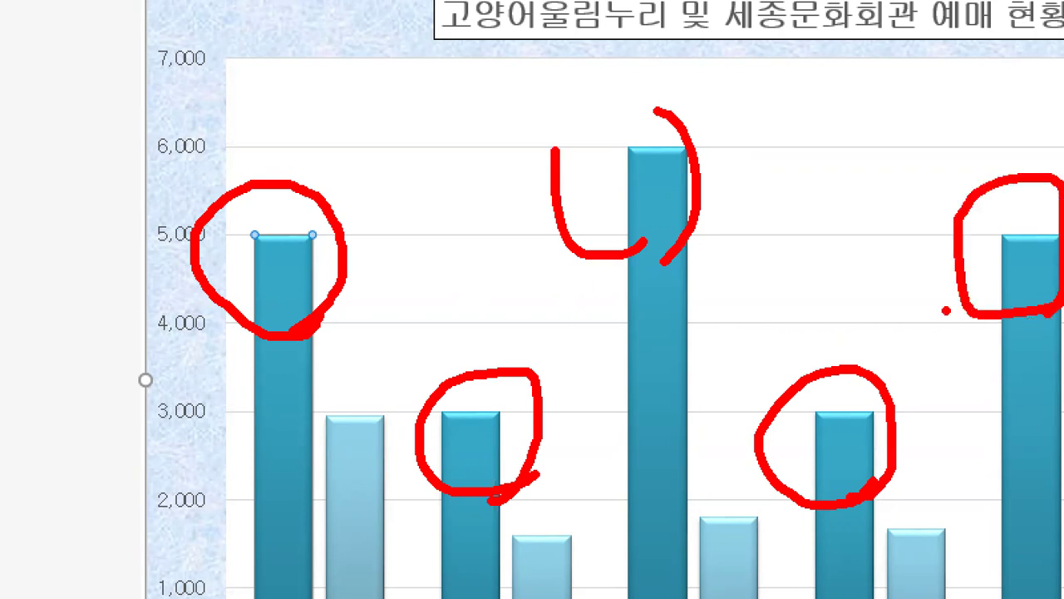
- Select only the 구름빵 column of the 관람료(단위:원) series, then select the plot area instead
key("Escape")
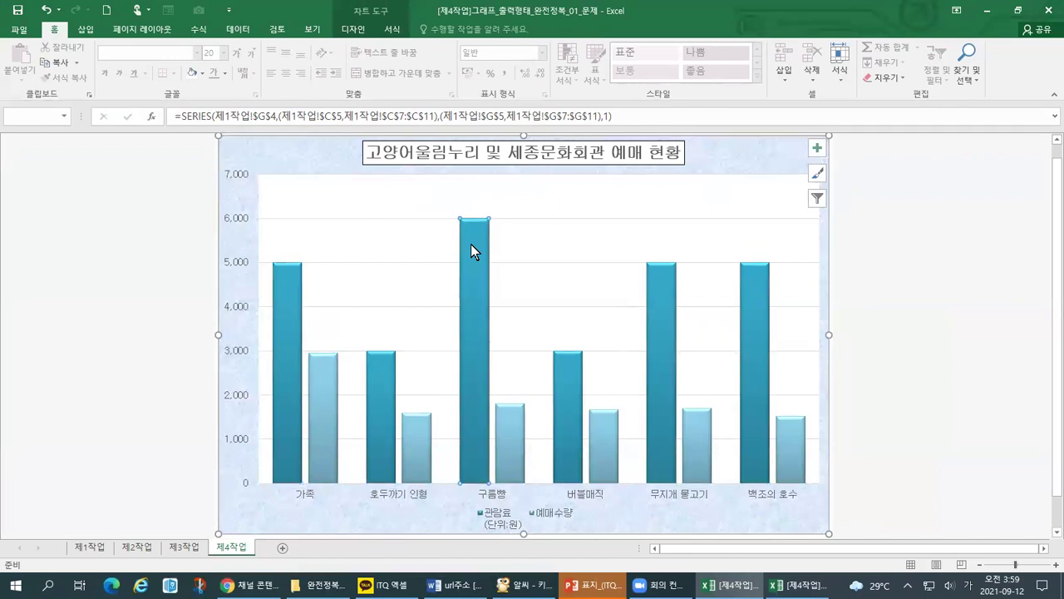
left_click(147, 268)
left_click(460, 255)
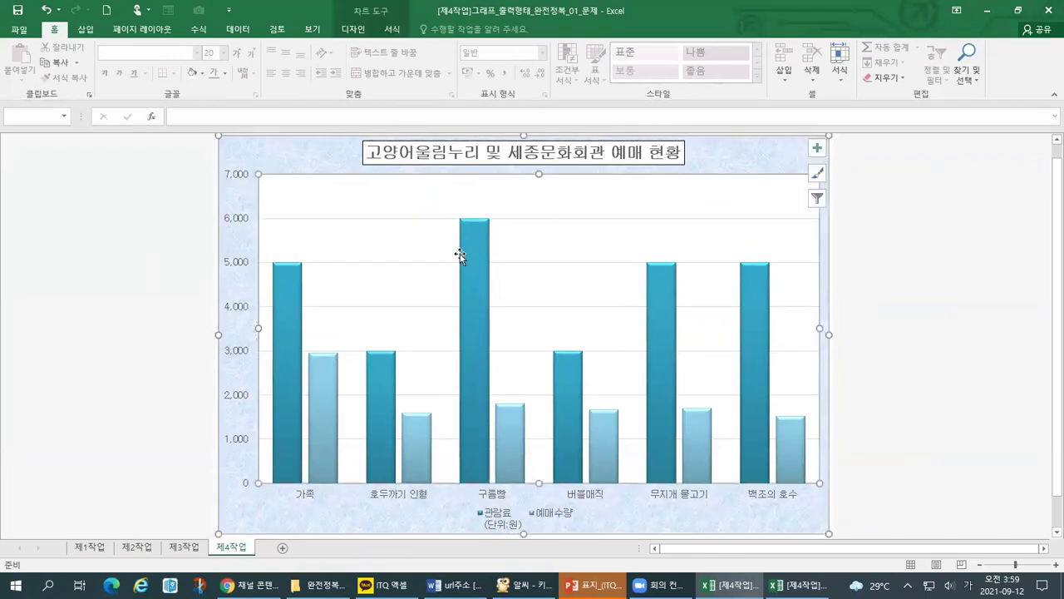
- Select the whole 관람료(단위:원) series so that all six of its columns are included
left_click(475, 246)
key("ctrl+1")
left_click(88, 290)
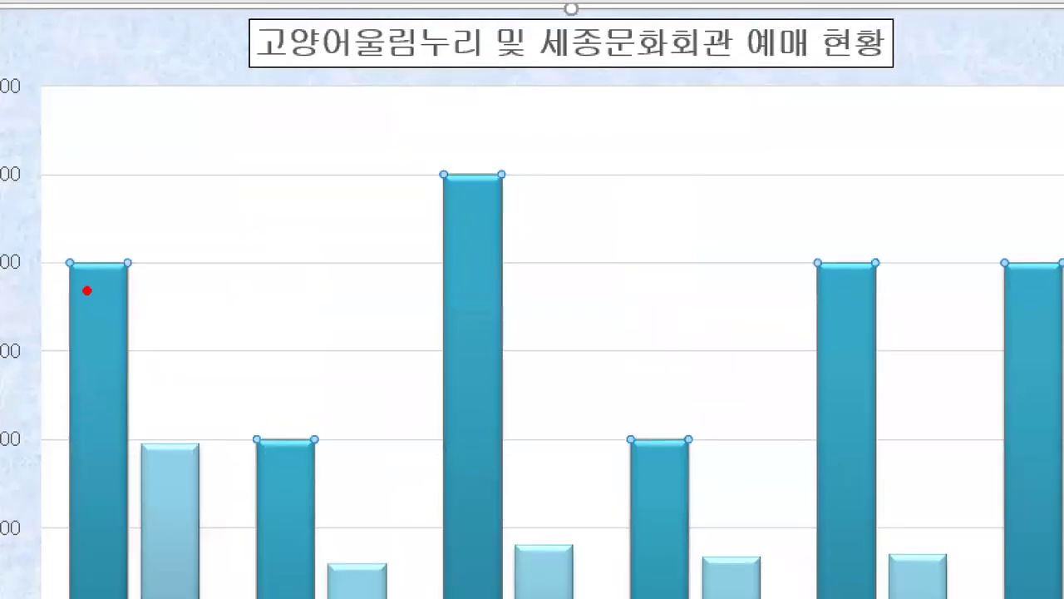
left_click_drag(54, 297, 175, 297)
left_click_drag(218, 476, 341, 461)
left_click_drag(437, 198, 555, 195)
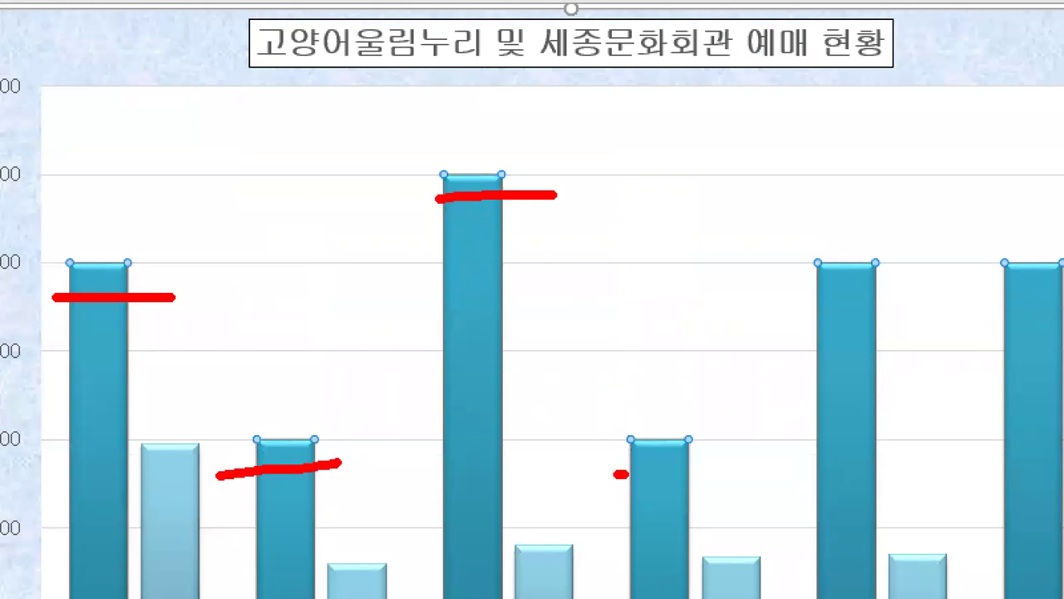
left_click_drag(617, 474, 731, 440)
left_click_drag(798, 291, 1006, 272)
left_click_drag(1021, 293, 1063, 293)
left_click_drag(474, 231, 511, 211)
key("Escape")
- Open the 계열 차트 종류 변경 dialog for the 관람료(단위:원) series and examine its row in the custom combination settings
right_click(476, 261)
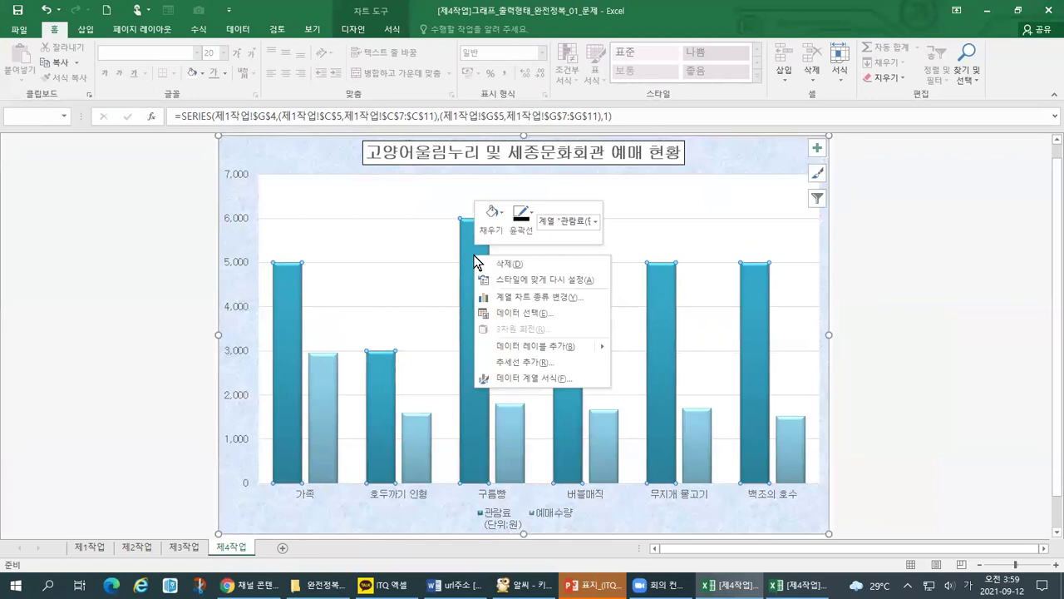
key("ctrl+1")
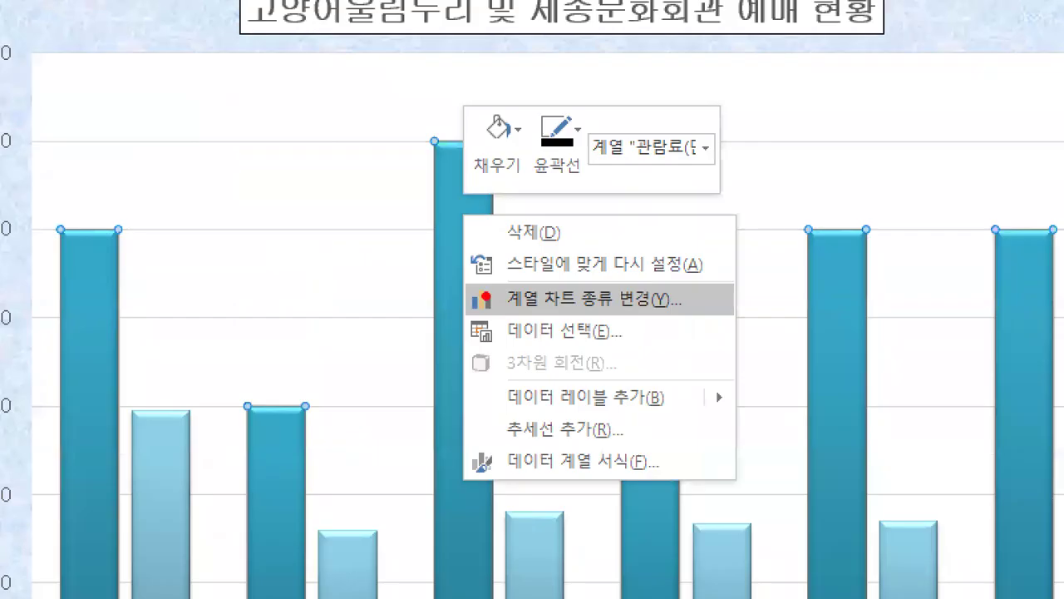
left_click_drag(514, 305, 558, 305)
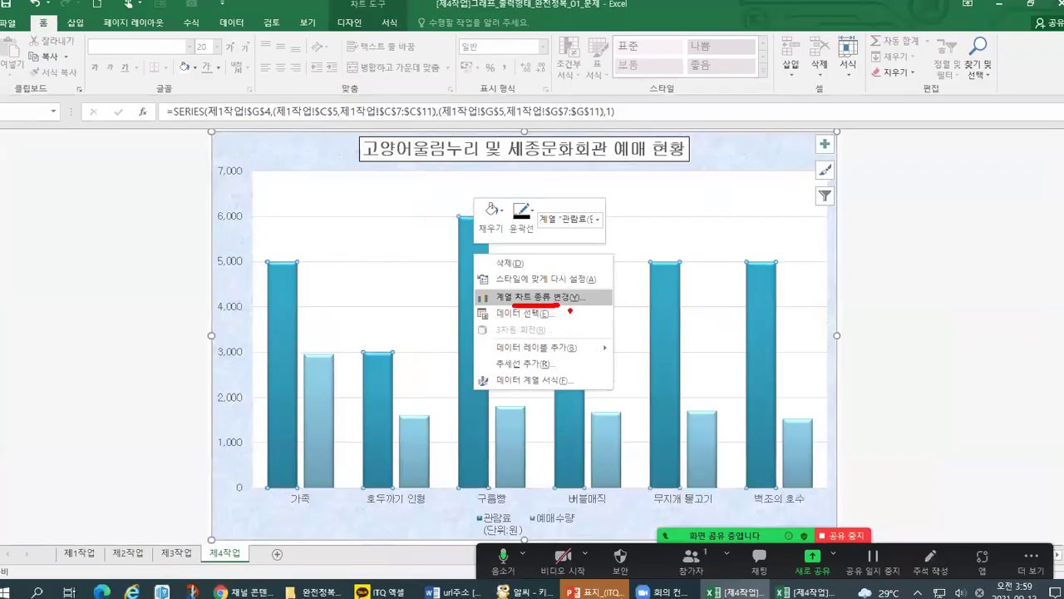
key("Escape")
right_click(476, 251)
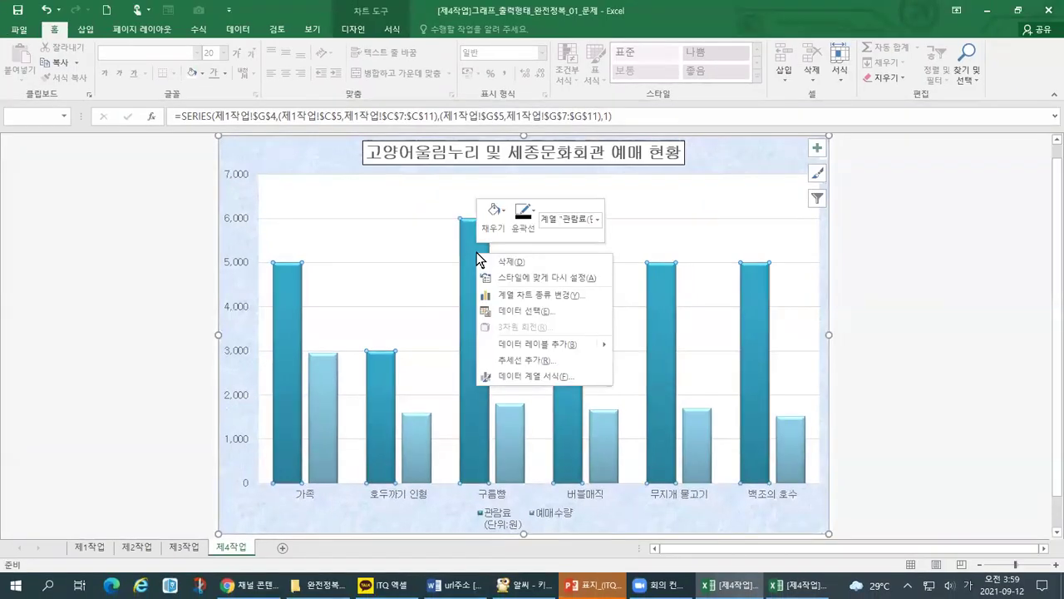
left_click(492, 294)
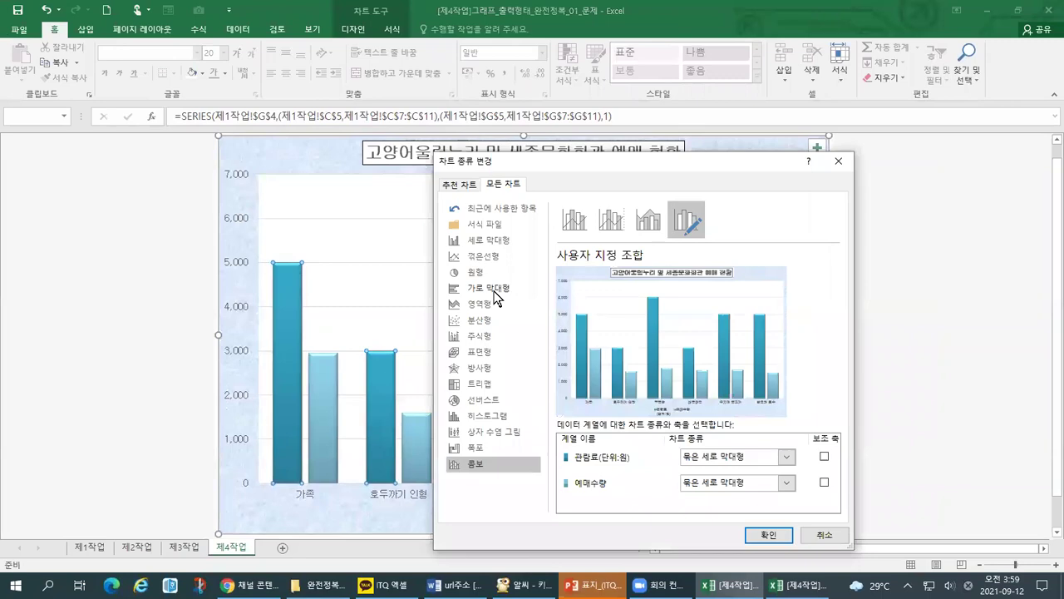
left_click_drag(601, 156, 609, 81)
key("ctrl+1")
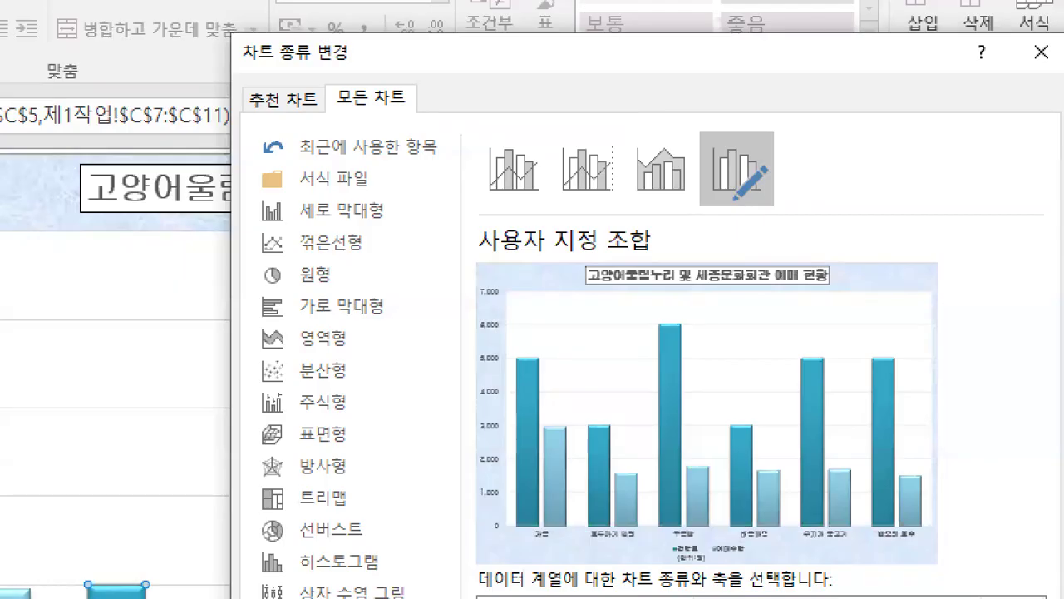
left_click(705, 155)
mouse_move(147, 39)
left_mouse_down()
mouse_move(370, 31)
mouse_move(402, 10)
left_mouse_up()
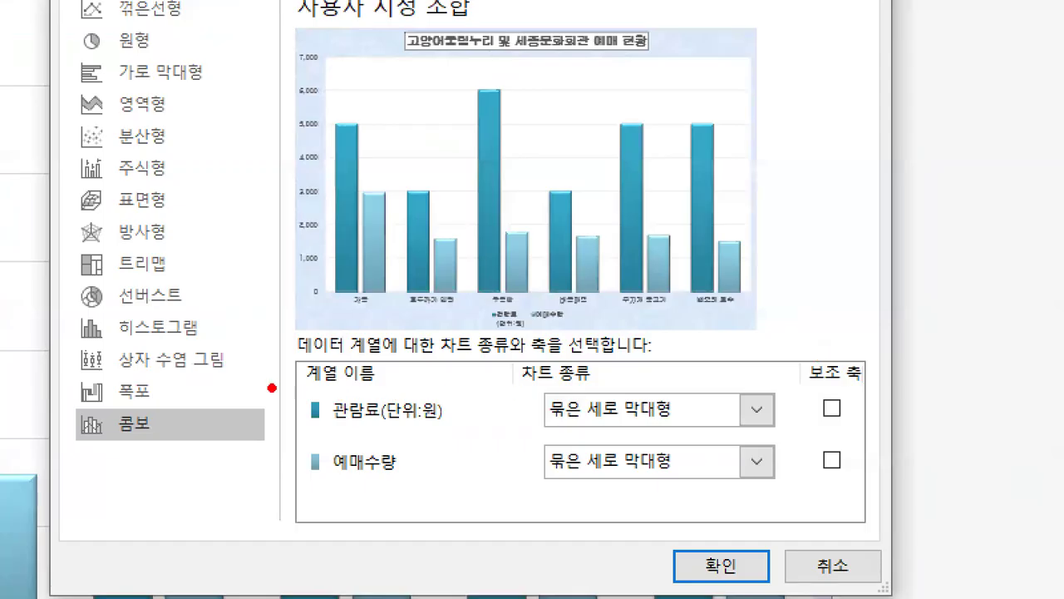
left_click_drag(268, 387, 403, 385)
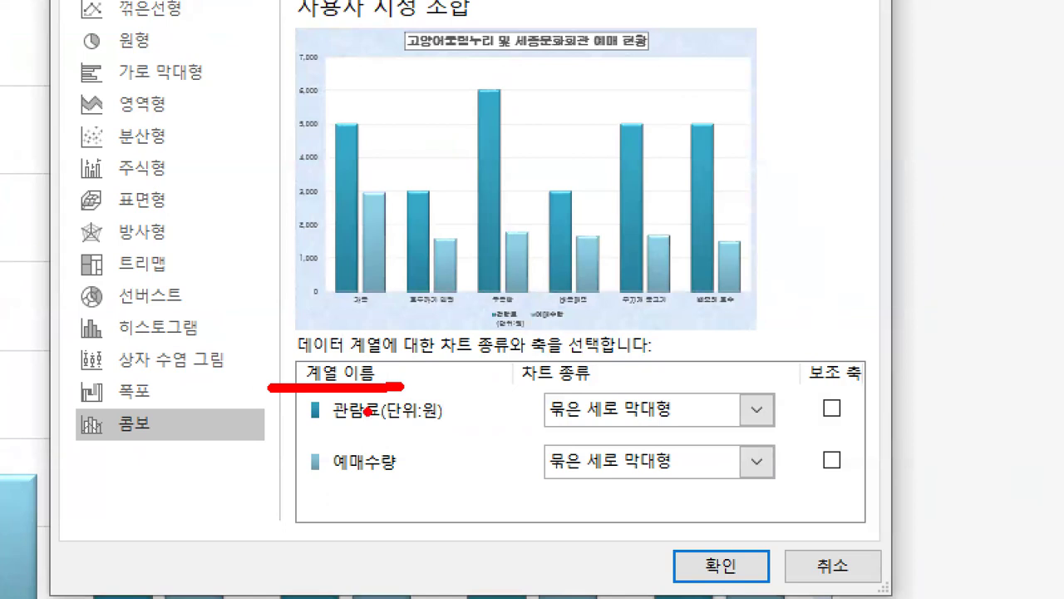
mouse_move(297, 433)
left_mouse_down()
mouse_move(454, 433)
mouse_move(362, 382)
mouse_move(301, 429)
mouse_move(307, 445)
left_mouse_up()
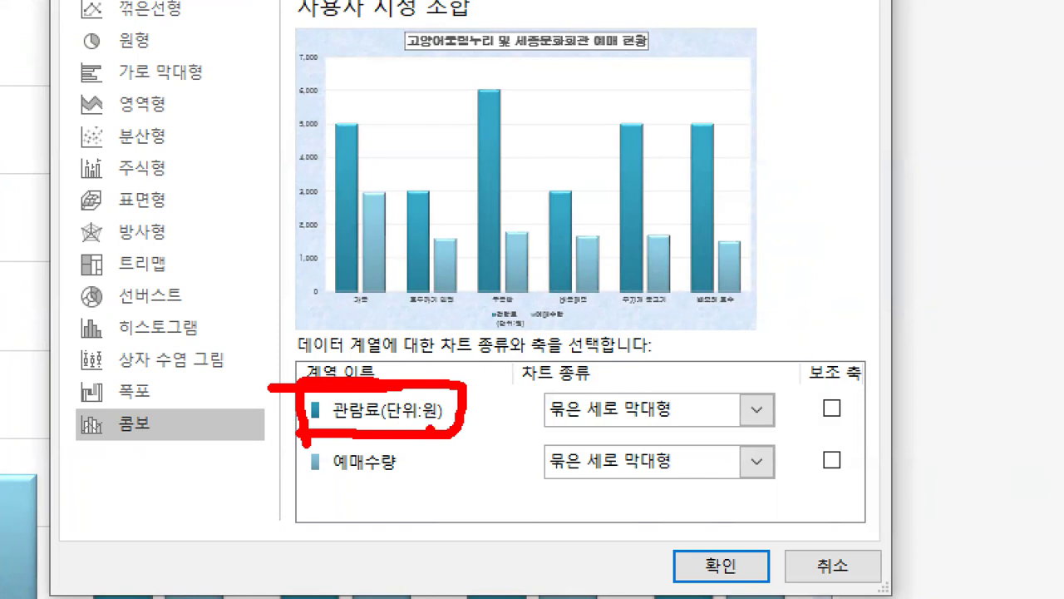
mouse_move(759, 421)
left_mouse_down()
mouse_move(739, 398)
mouse_move(775, 404)
mouse_move(760, 433)
left_mouse_up()
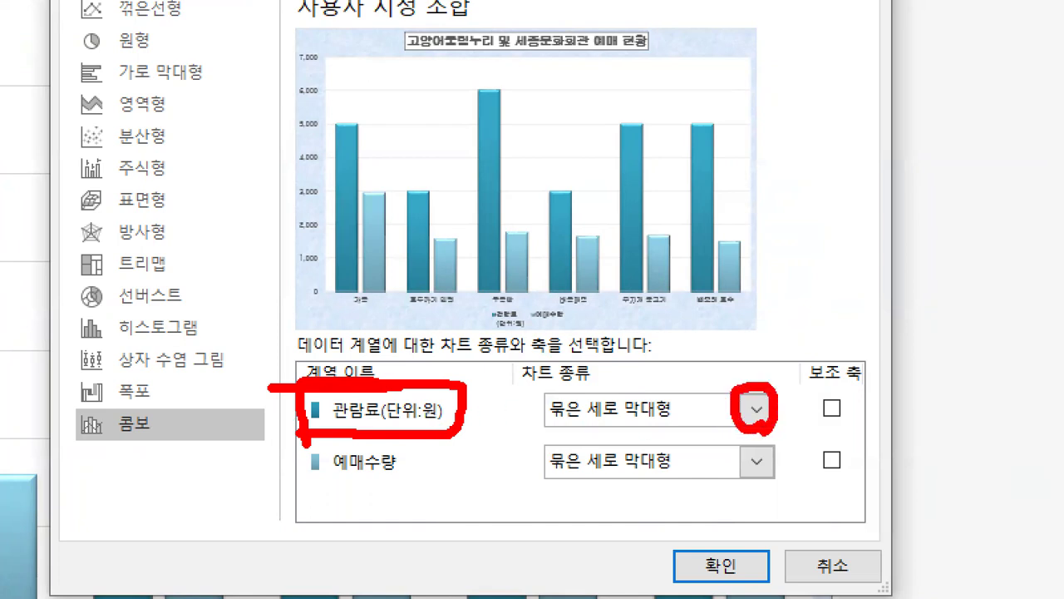
key("Escape")
- Examine the chart types offered for 관람료(단위:원), especially the 꺾은선형 group, then close the dialog without changing the series
left_click(755, 408)
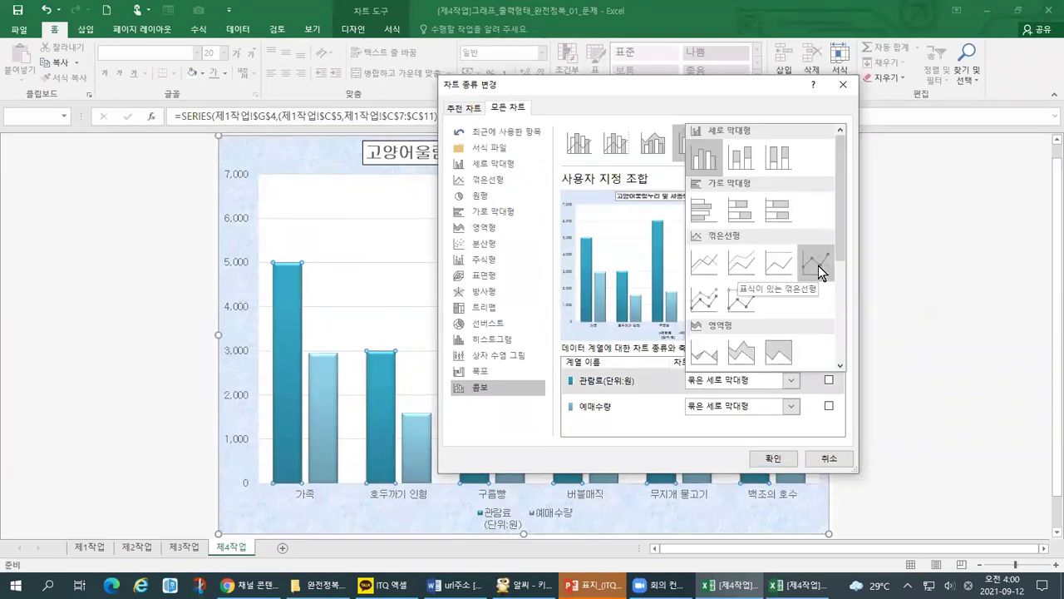
key("ctrl+1")
left_click(823, 201)
mouse_move(559, 28)
left_mouse_down()
mouse_move(532, 62)
mouse_move(509, 423)
mouse_move(550, 555)
left_mouse_up()
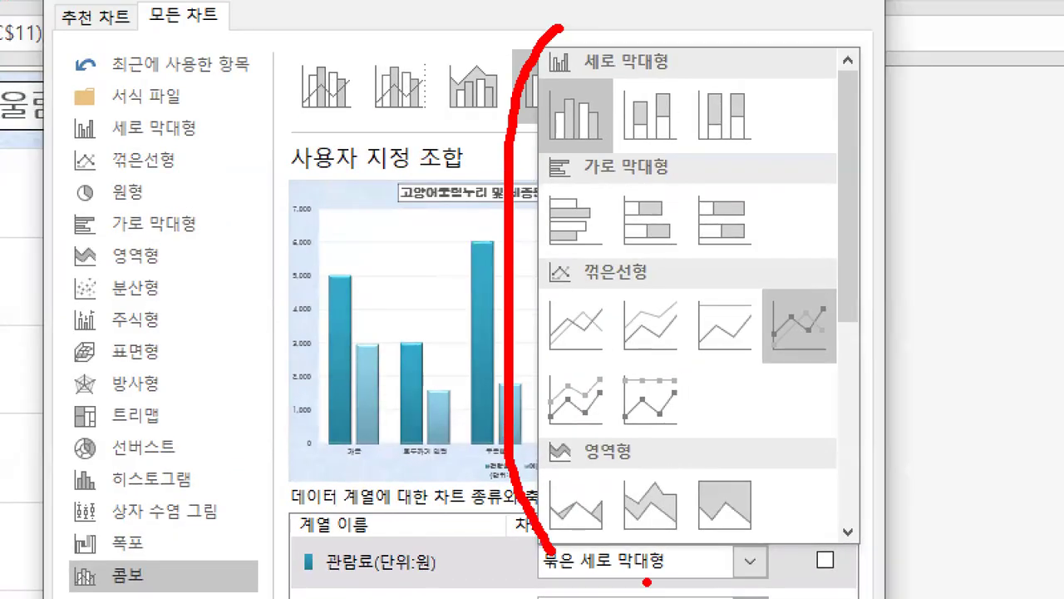
mouse_move(309, 577)
left_mouse_down()
mouse_move(424, 563)
mouse_move(293, 569)
mouse_move(448, 593)
mouse_move(754, 580)
mouse_move(712, 564)
mouse_move(760, 532)
mouse_move(775, 582)
left_mouse_up()
left_click_drag(573, 291, 659, 292)
left_click_drag(552, 254, 545, 442)
mouse_move(812, 383)
left_mouse_down()
mouse_move(757, 343)
mouse_move(800, 253)
mouse_move(848, 349)
mouse_move(783, 387)
left_mouse_up()
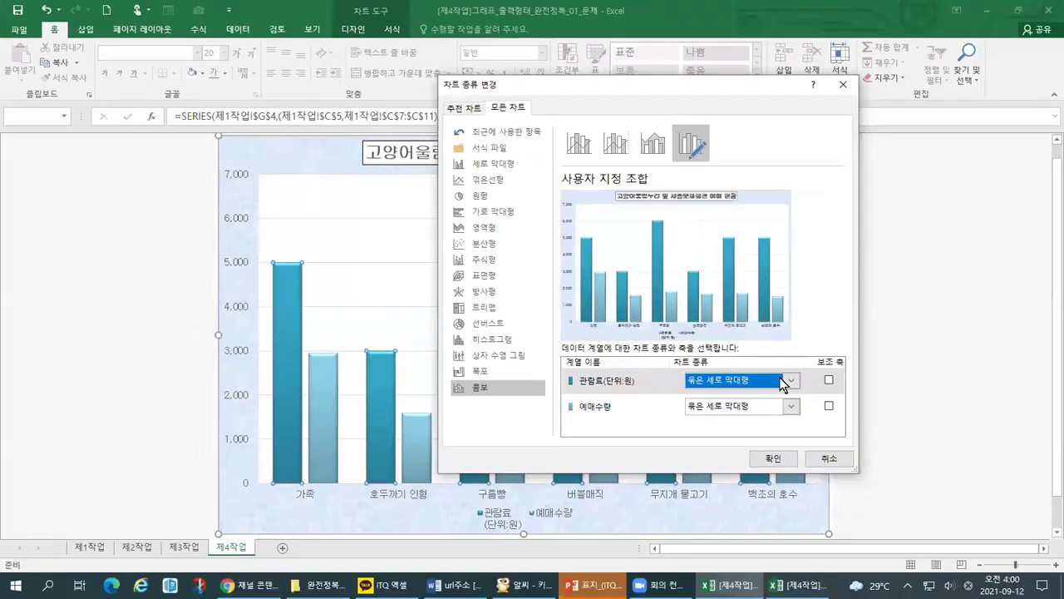
left_click(789, 384)
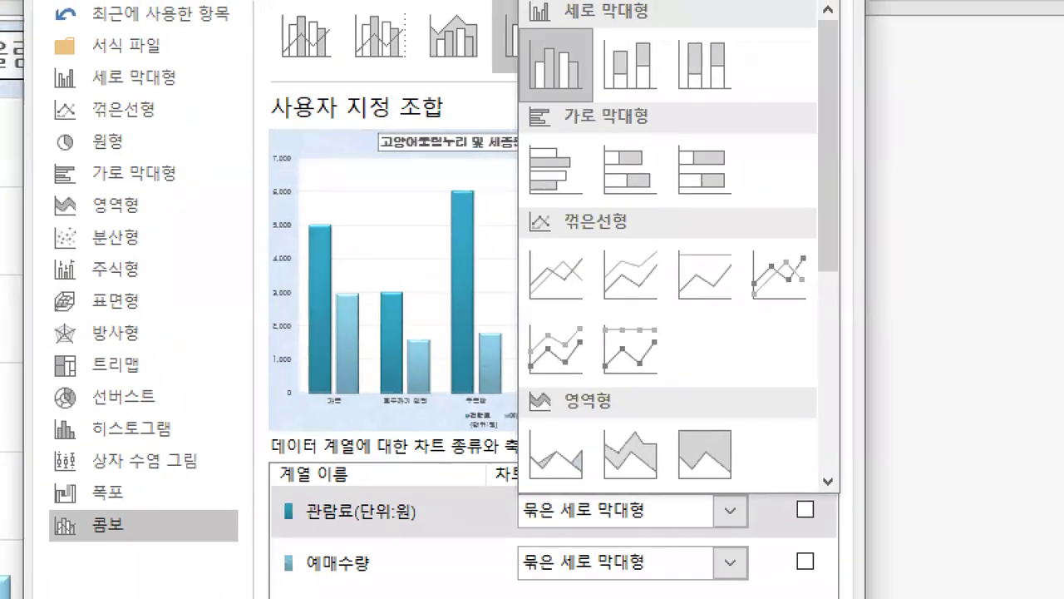
left_click(859, 234)
key("Escape")
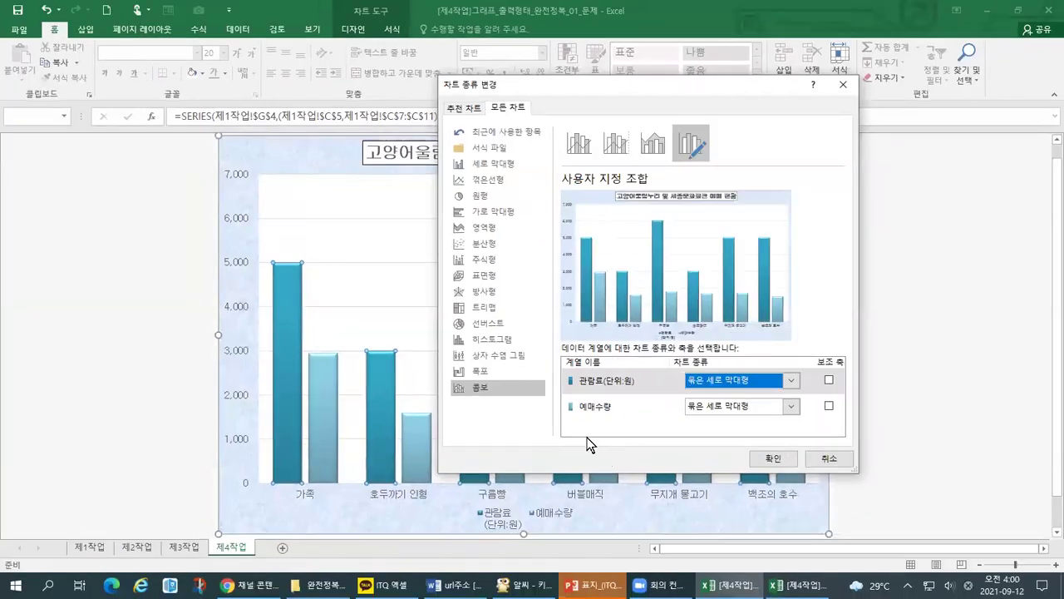
key("Return")
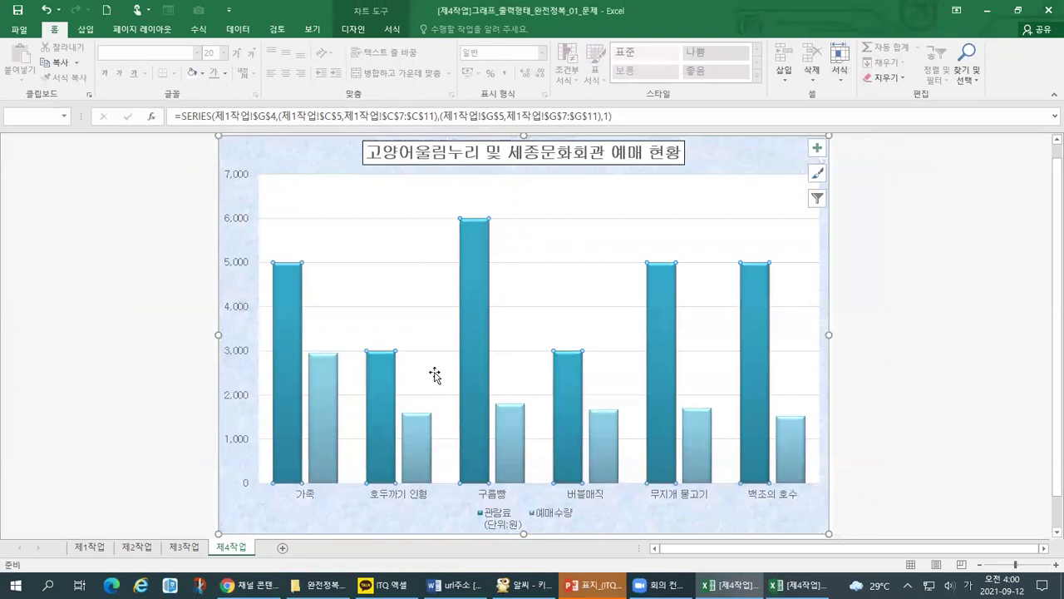
- Check the selected 관람료(단위:원) columns against the chart's legend entry
right_click(471, 274)
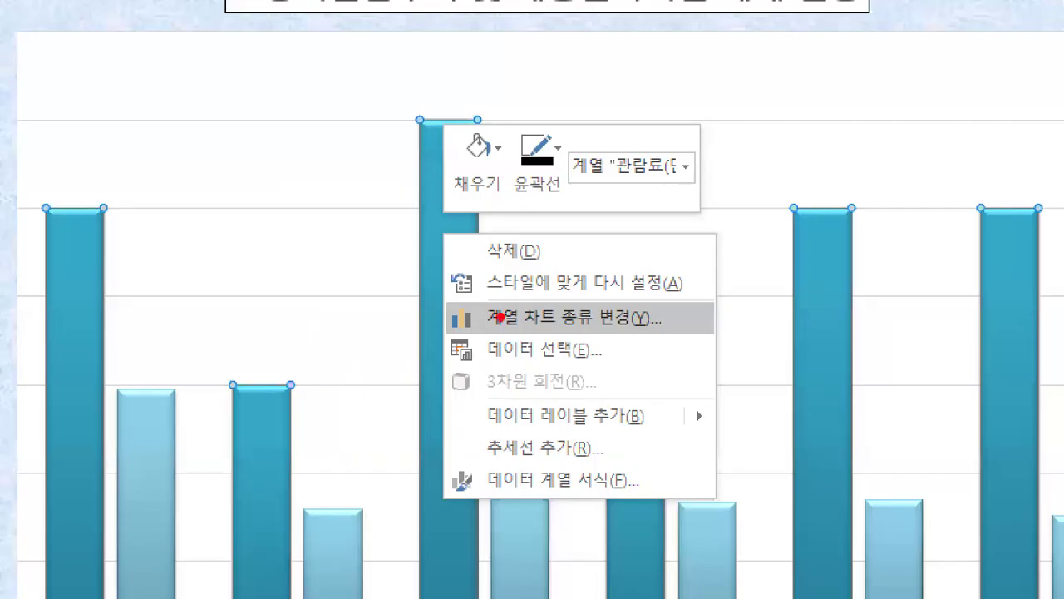
left_click_drag(286, 276, 287, 285)
left_click_drag(254, 413, 257, 431)
left_click_drag(425, 183, 426, 196)
left_click_drag(804, 238, 809, 254)
left_click_drag(997, 230, 1000, 240)
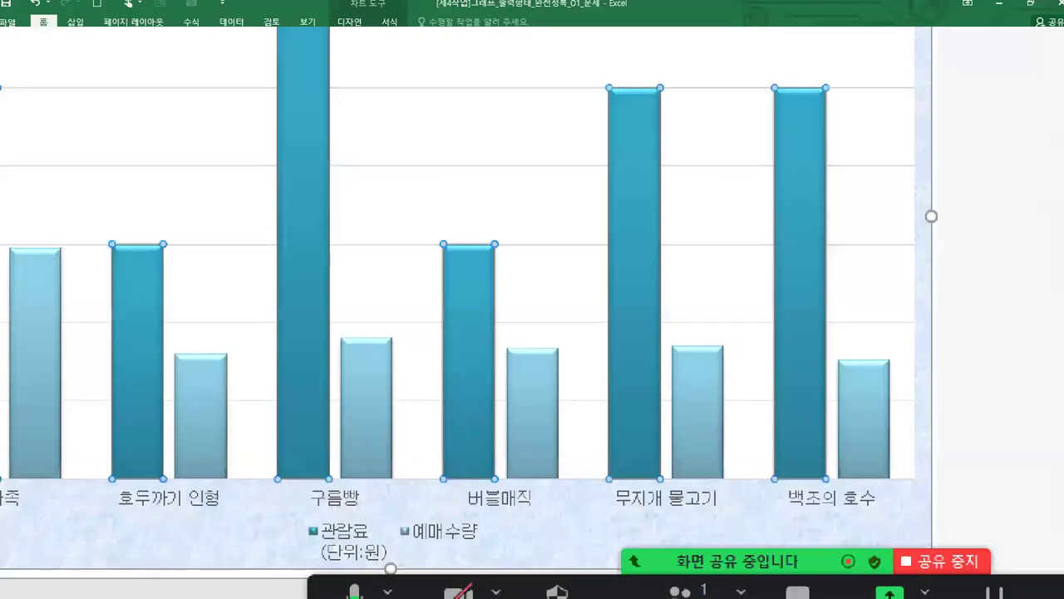
mouse_move(318, 579)
left_mouse_down()
mouse_move(359, 570)
mouse_move(384, 496)
mouse_move(337, 572)
left_mouse_up()
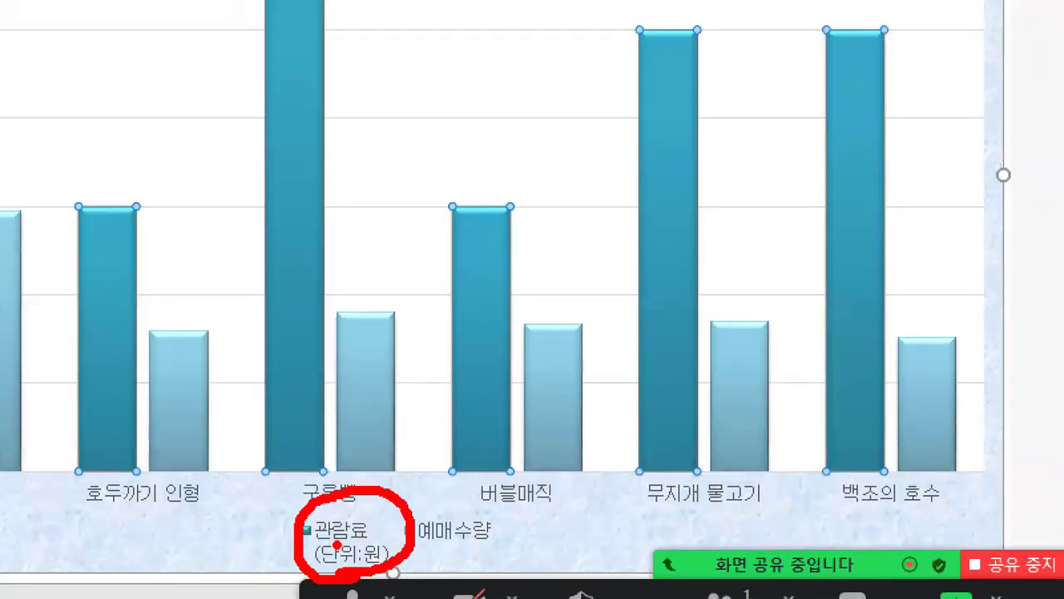
left_click_drag(247, 530, 275, 531)
left_click_drag(251, 510, 263, 554)
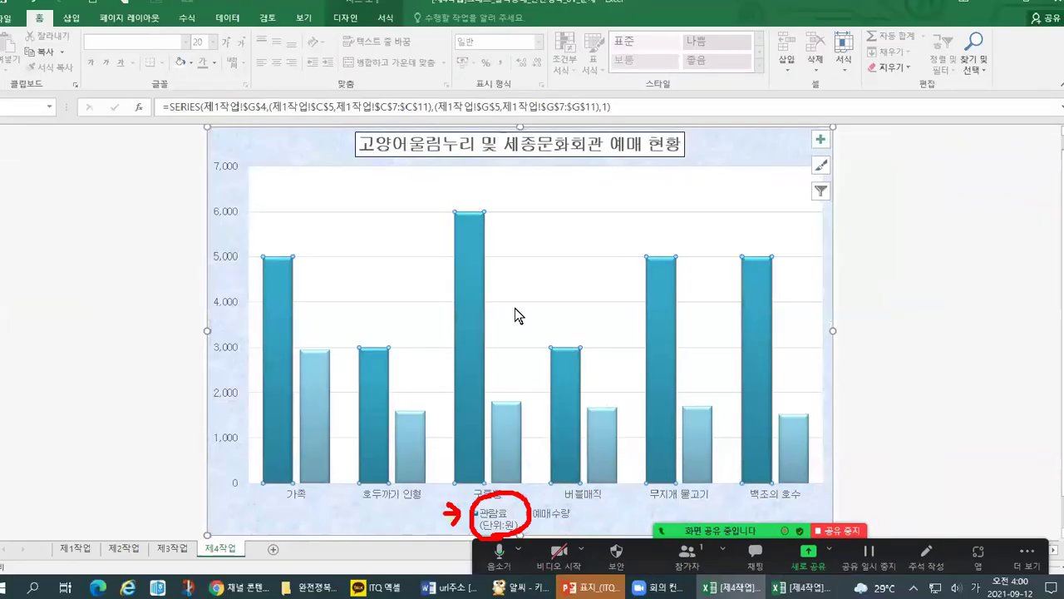
- Locate the 계열 차트 종류 변경 command for the selected 관람료(단위:원) columns without running it
right_click(474, 241)
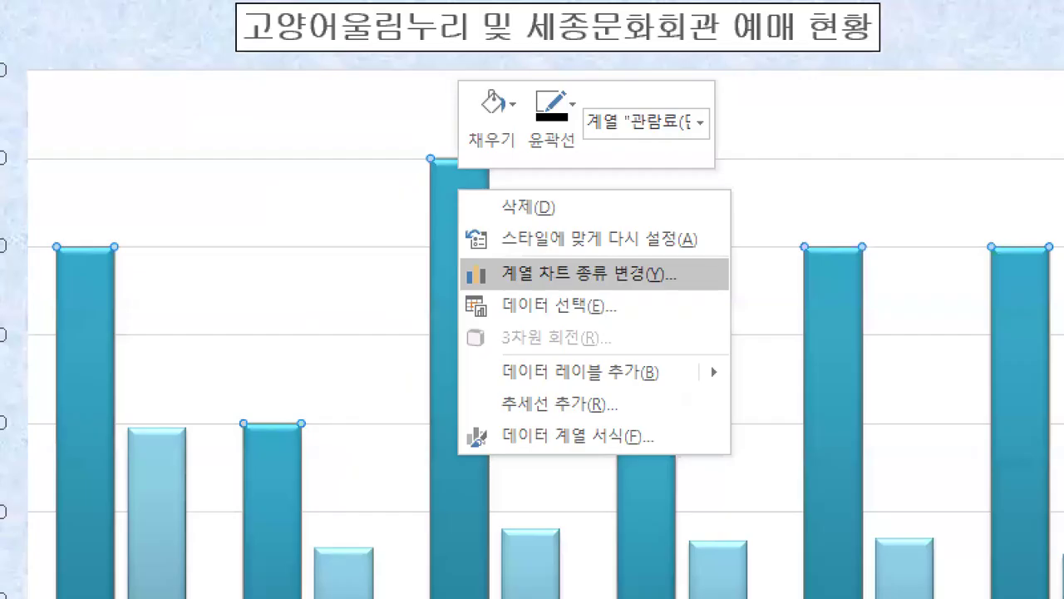
left_click_drag(100, 268, 99, 306)
left_click_drag(279, 454, 278, 473)
left_click_drag(454, 181, 454, 205)
left_click_drag(646, 496, 651, 522)
left_click_drag(823, 284, 826, 300)
left_click_drag(1015, 280, 1020, 306)
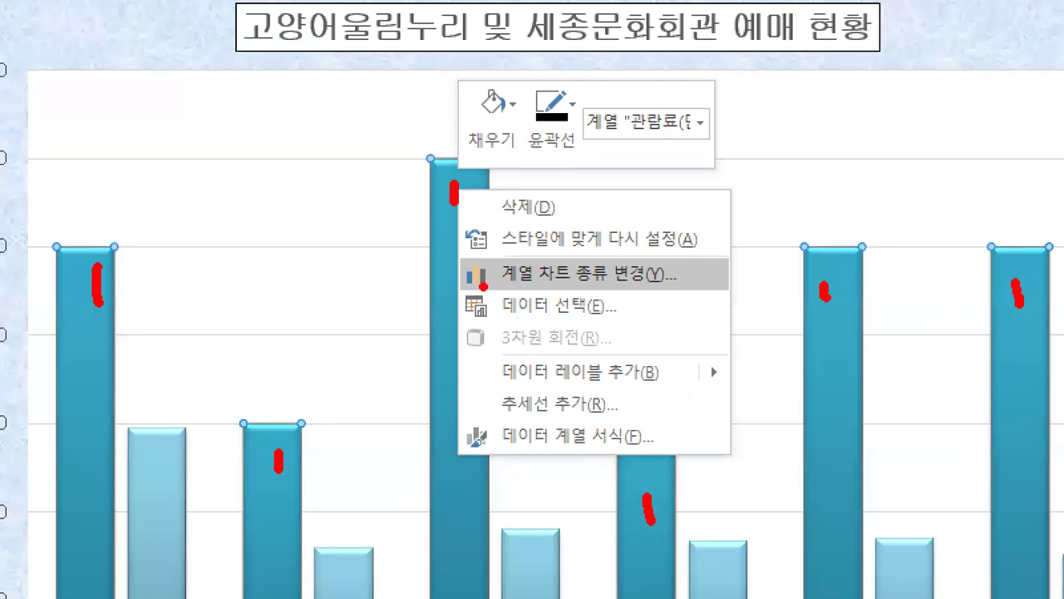
mouse_move(470, 173)
left_mouse_down()
mouse_move(422, 356)
mouse_move(478, 484)
left_mouse_up()
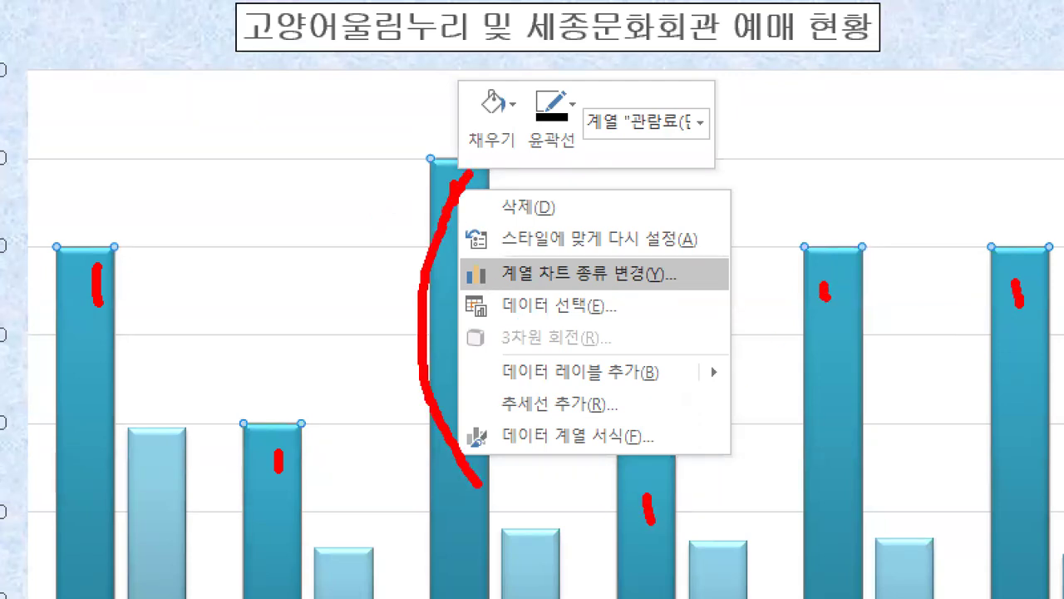
left_click_drag(501, 293, 688, 288)
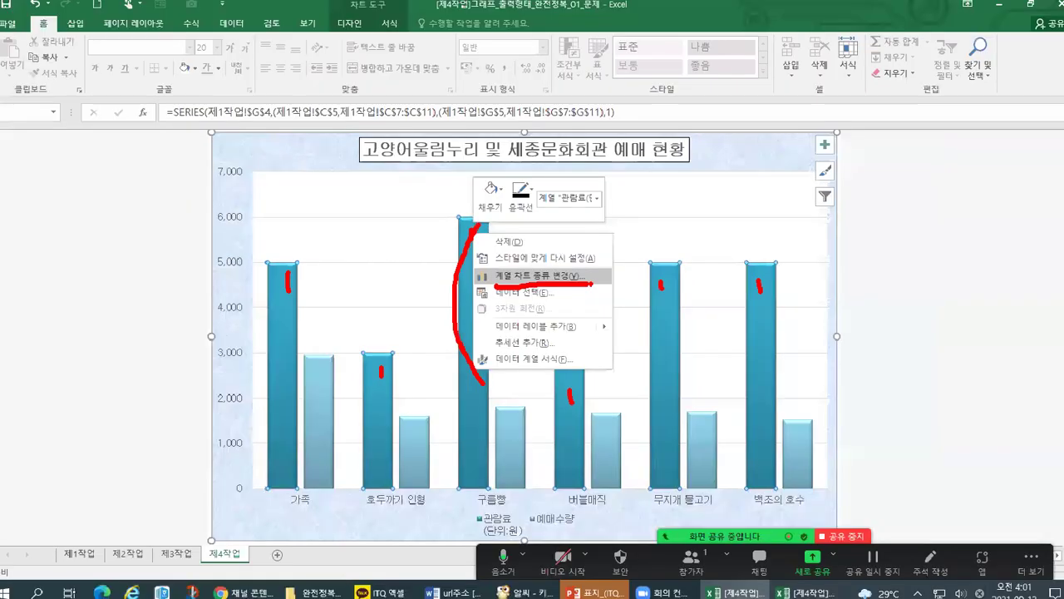
- Open the 계열 차트 종류 변경 dialog for the 관람료(단위:원) series
right_click(475, 240)
left_click(483, 285)
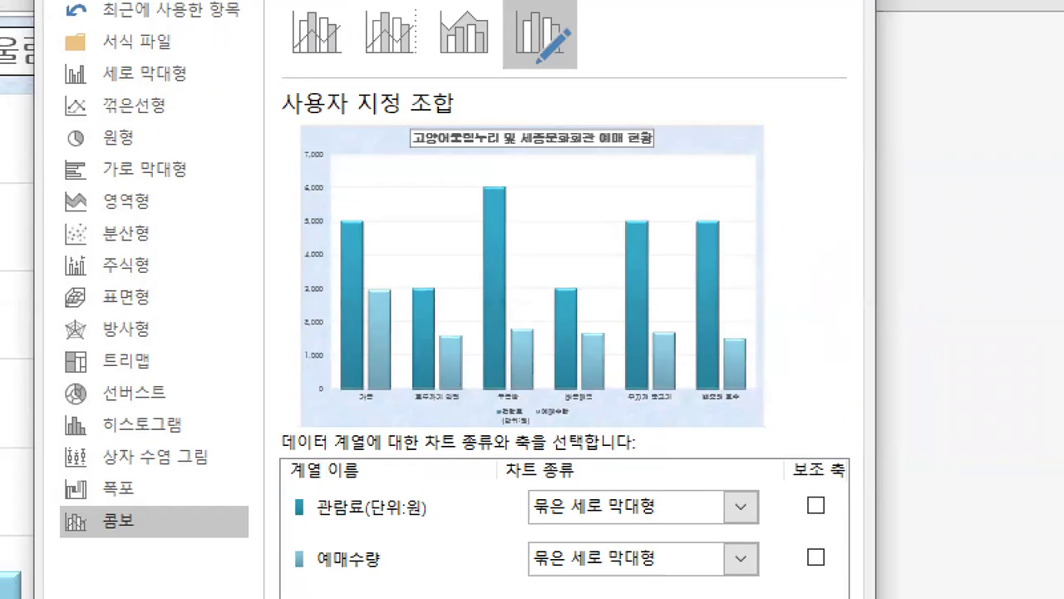
mouse_move(262, 536)
left_mouse_down()
mouse_move(465, 490)
mouse_move(269, 480)
mouse_move(265, 536)
mouse_move(427, 514)
left_mouse_up()
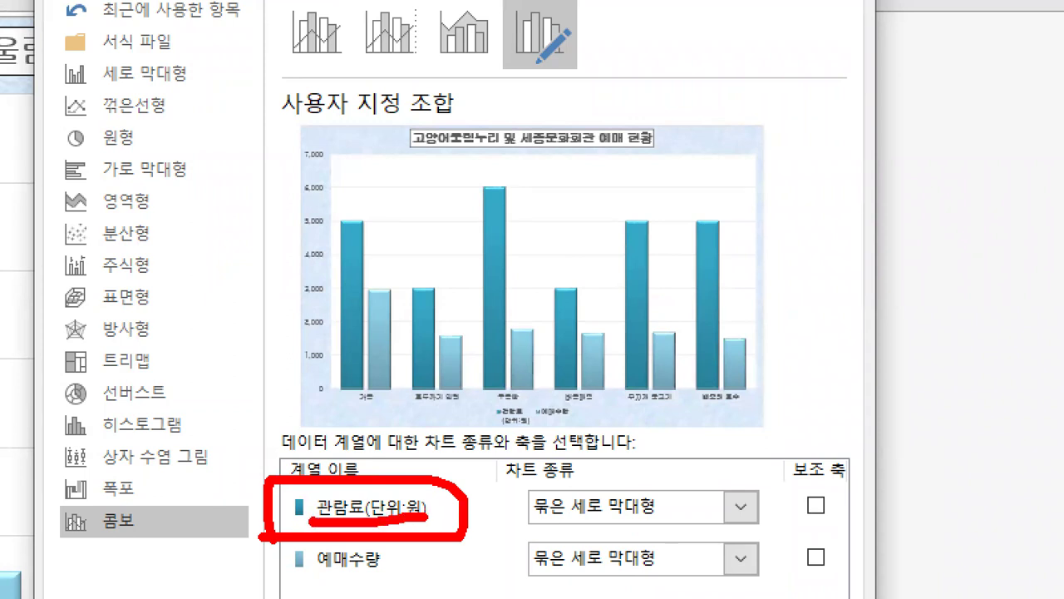
mouse_move(740, 523)
left_mouse_down()
mouse_move(708, 474)
mouse_move(746, 529)
left_mouse_up()
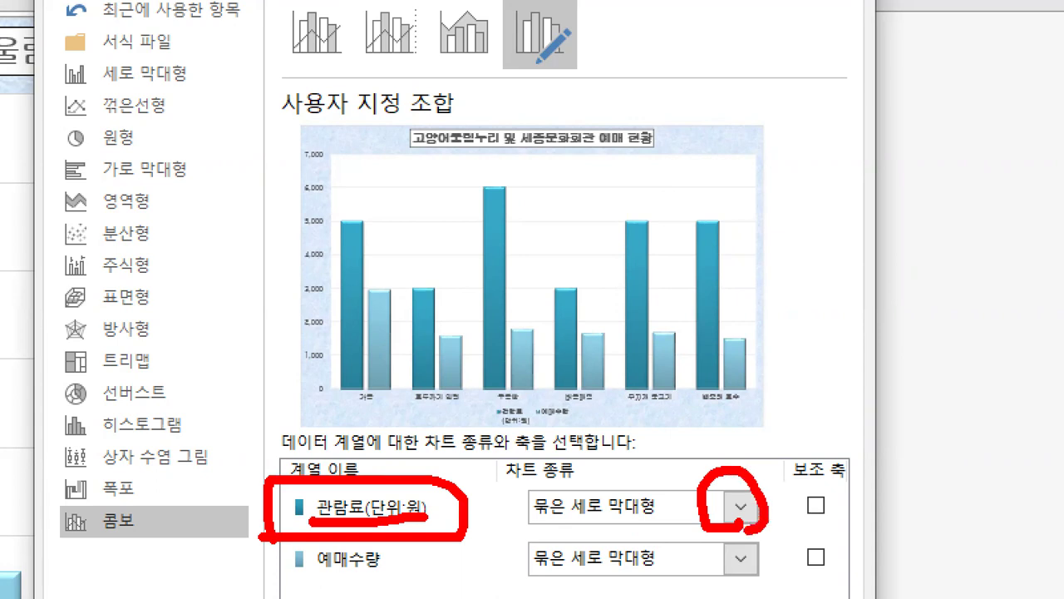
mouse_move(770, 477)
left_mouse_down()
mouse_move(772, 489)
mouse_move(783, 487)
left_mouse_up()
key("Escape")
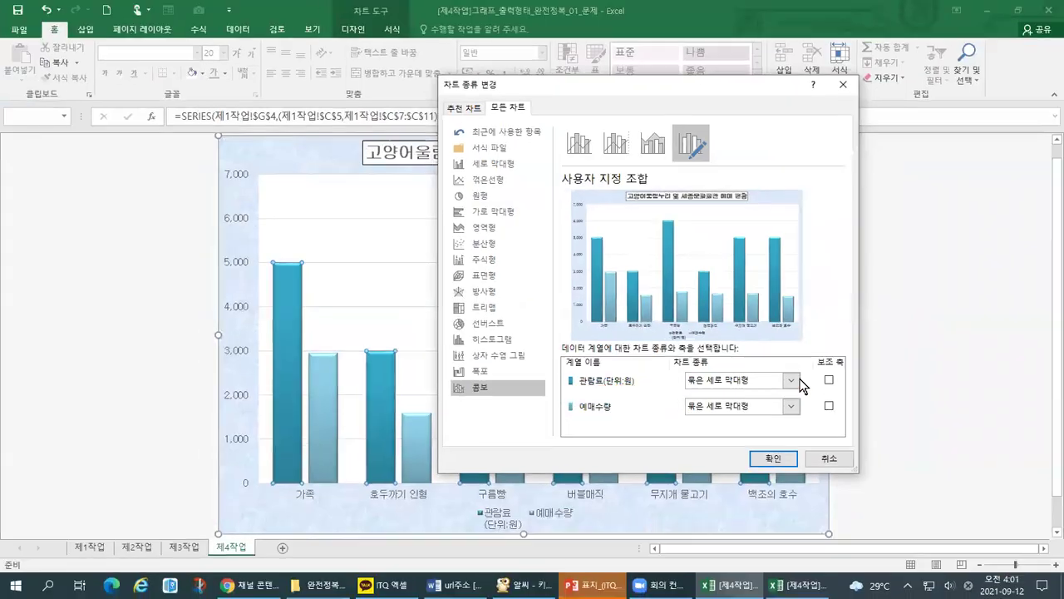
- Set the 관람료(단위:원) series' chart type to 표식이 있는 꺾은선형 in the custom combination
left_click(791, 381)
key("ctrl+1")
left_click(829, 201)
left_click_drag(587, 284, 667, 286)
mouse_move(812, 363)
left_mouse_down()
mouse_move(787, 285)
mouse_move(835, 333)
mouse_move(802, 365)
left_mouse_up()
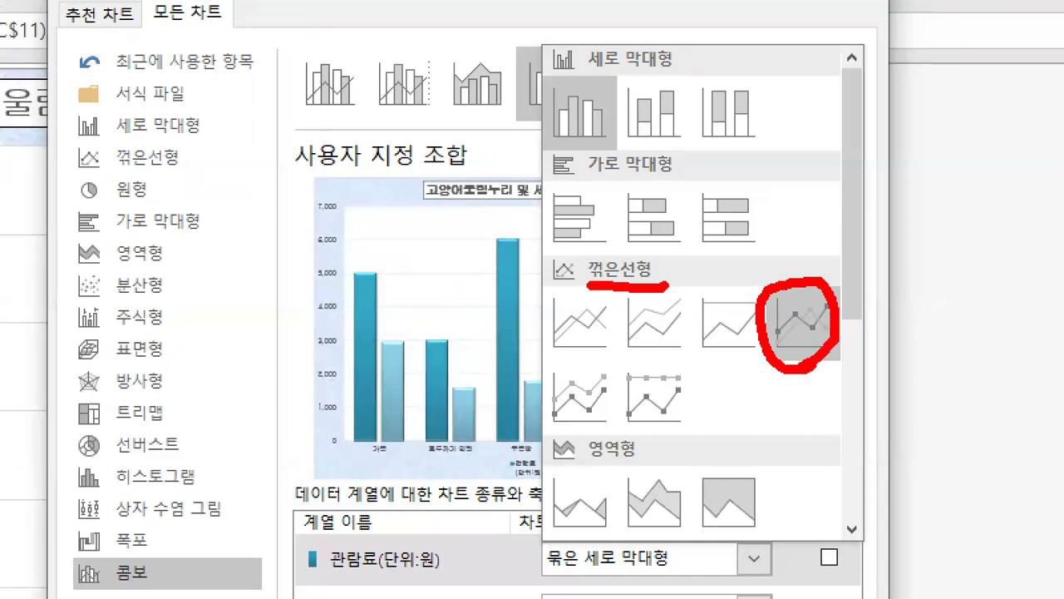
key("Escape")
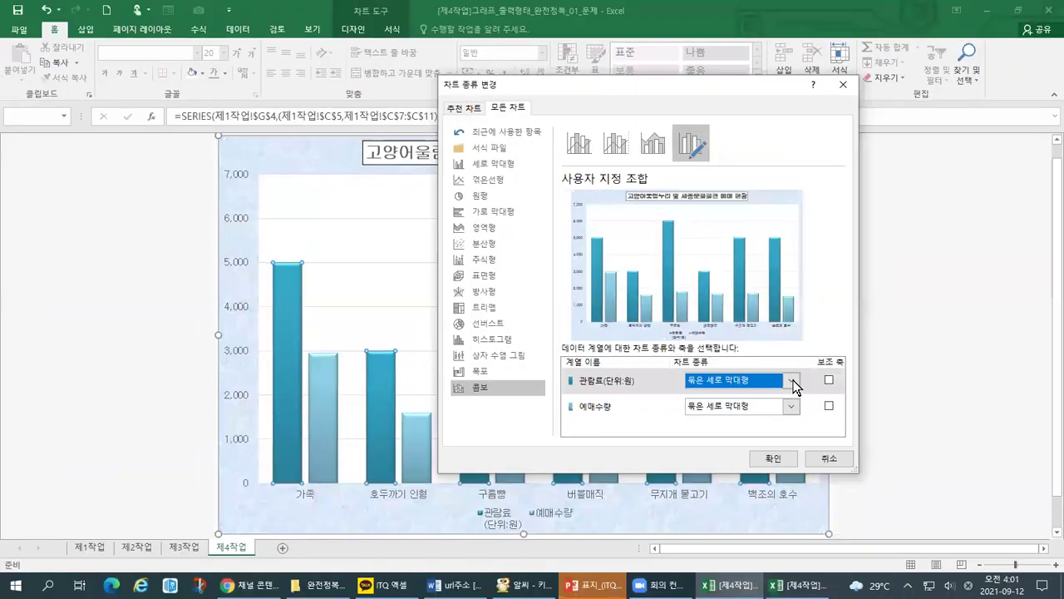
left_click(793, 382)
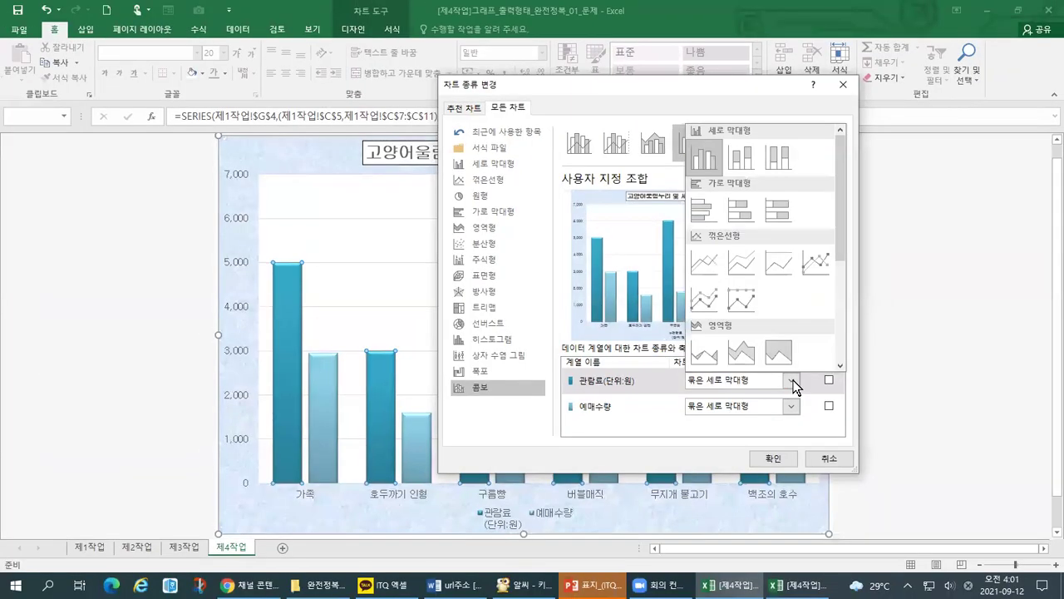
left_click(821, 272)
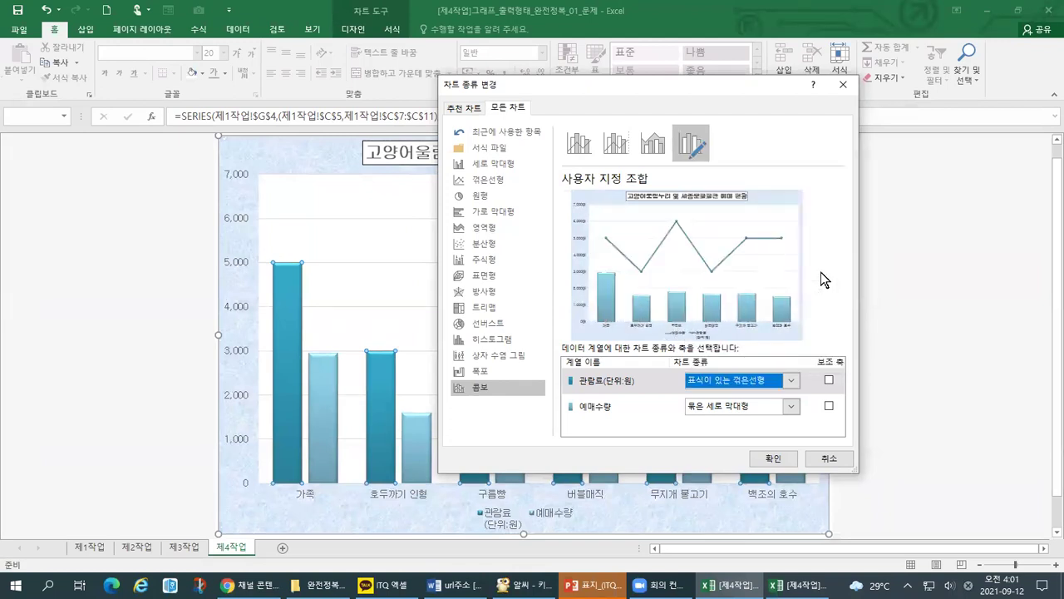
key("ctrl+1")
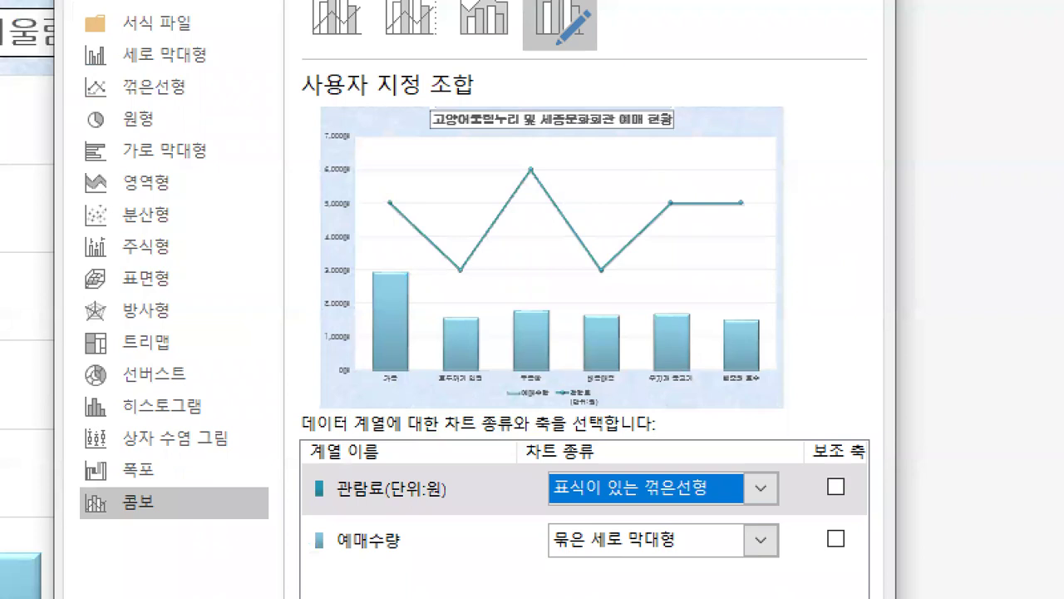
- Check the line series in the combo chart preview and close the dialog without applying the change
left_click_drag(837, 61, 795, 108)
left_click_drag(783, 83, 846, 127)
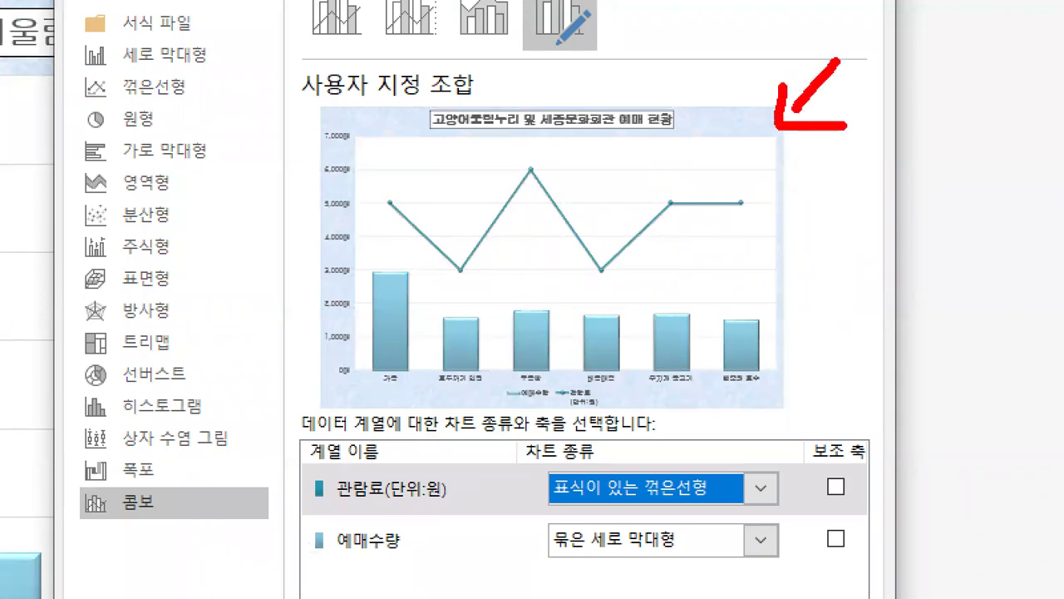
key("alt+Tab")
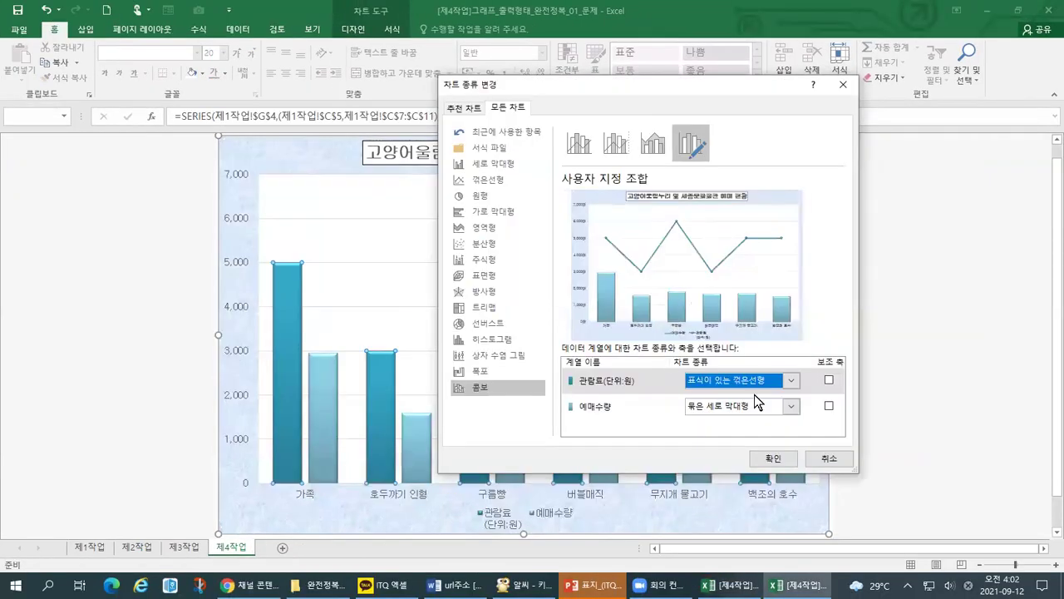
key("Escape")
- Switch to the 출력형태 workbook and read condition (7) on the 제4작업_조건 sheet about the 관람료(단위:원) series' chart type and 보조 축
left_click(797, 585)
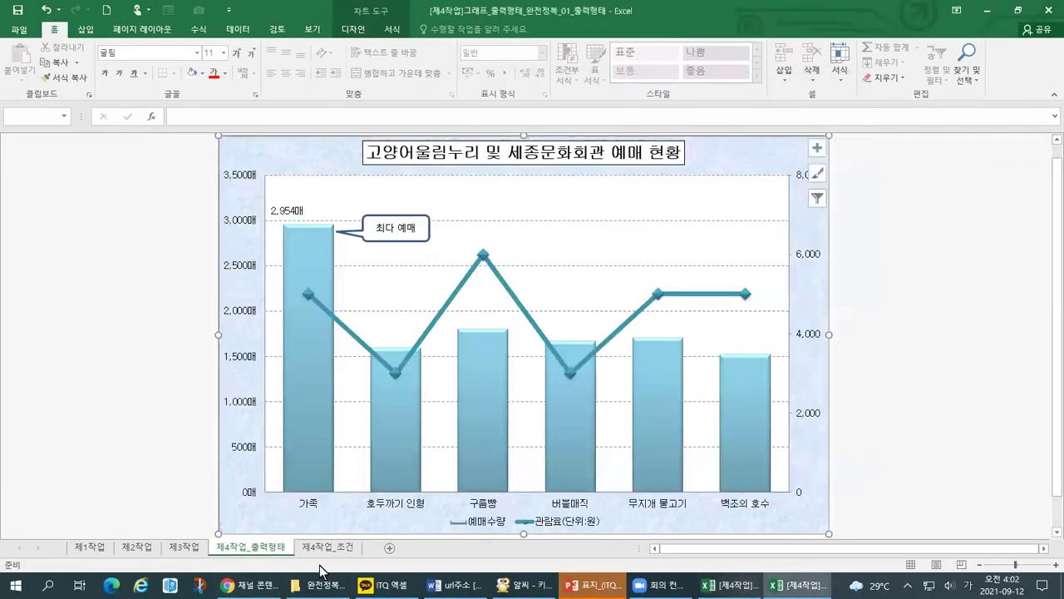
left_click(330, 548)
left_click_drag(152, 389, 739, 383)
mouse_move(798, 340)
left_mouse_down()
mouse_move(767, 381)
mouse_move(1021, 387)
left_mouse_up()
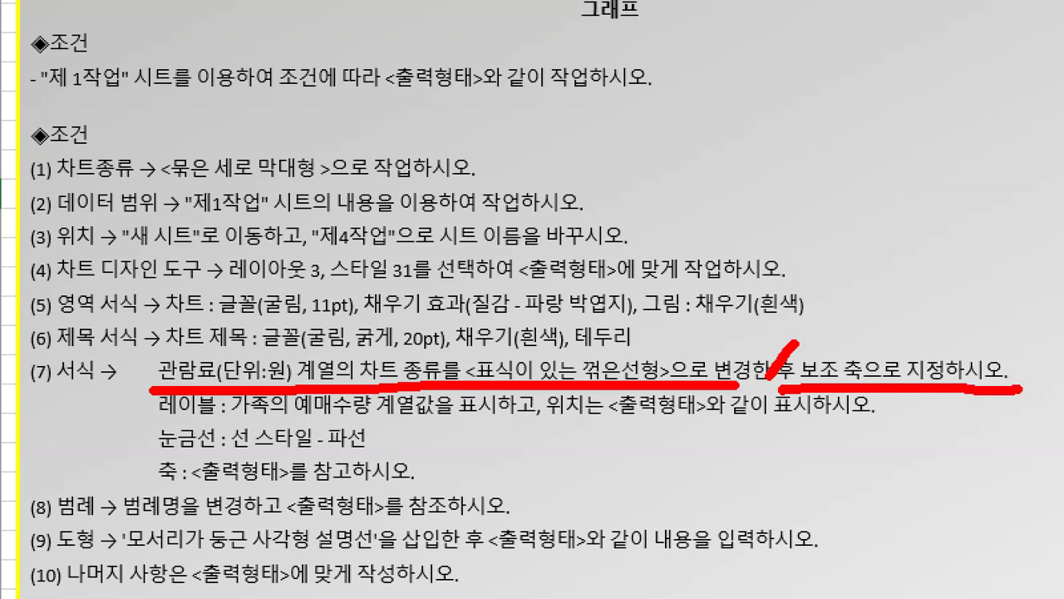
mouse_move(837, 326)
left_mouse_down()
mouse_move(850, 345)
mouse_move(880, 320)
left_mouse_up()
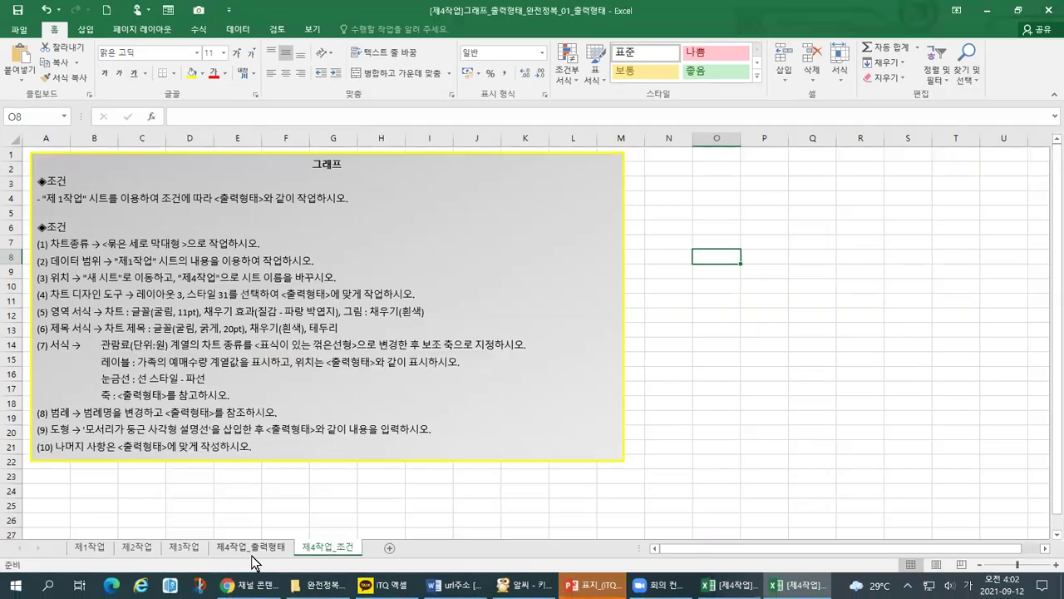
- Examine the primary and secondary vertical axes of the finished chart on the 제4작업_출력형태 sheet
left_click(252, 547)
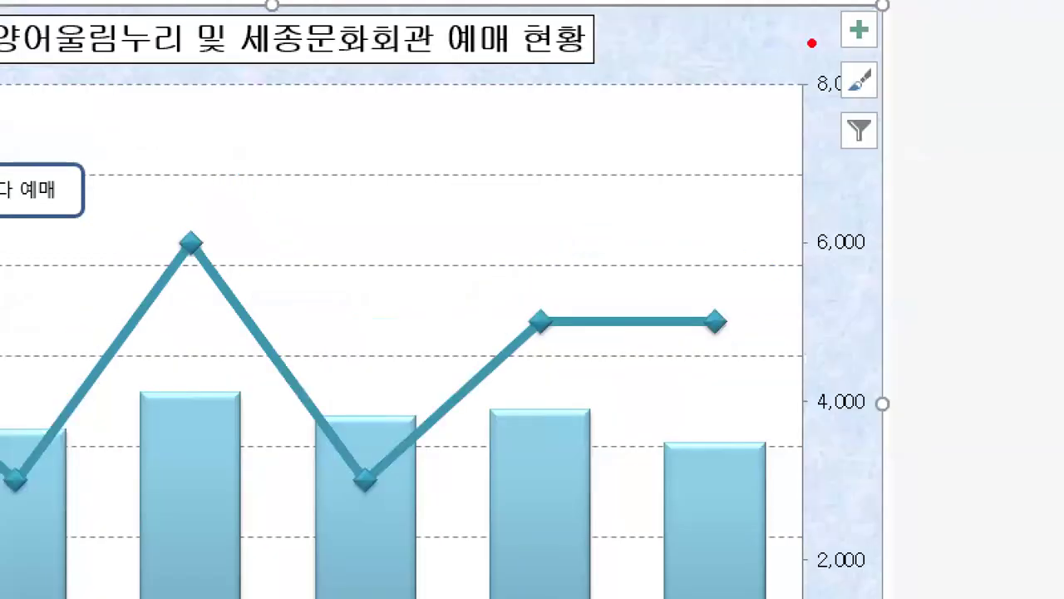
left_click_drag(813, 42, 799, 598)
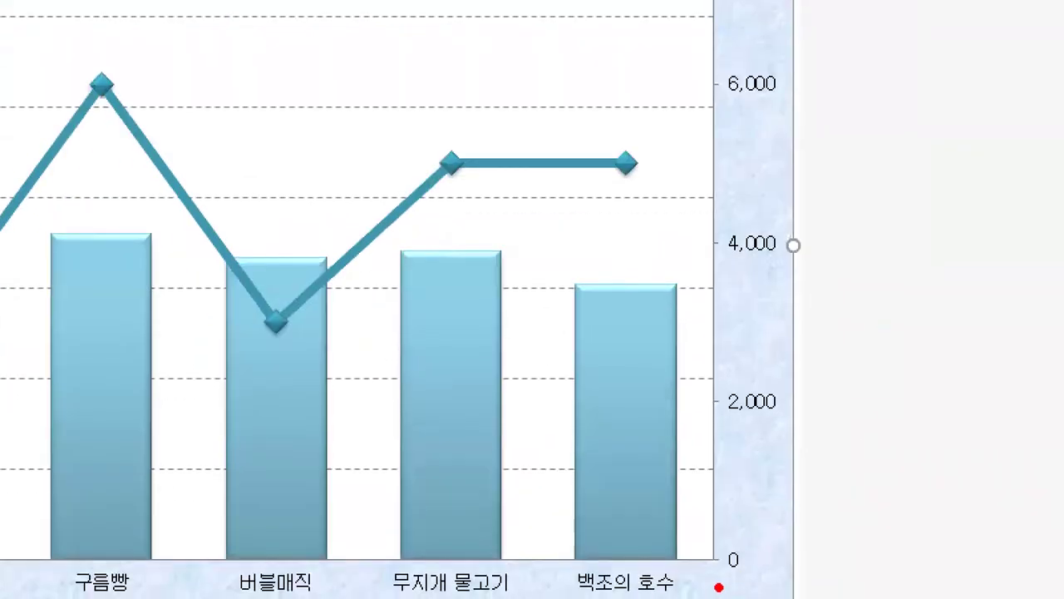
left_click_drag(719, 587, 754, 582)
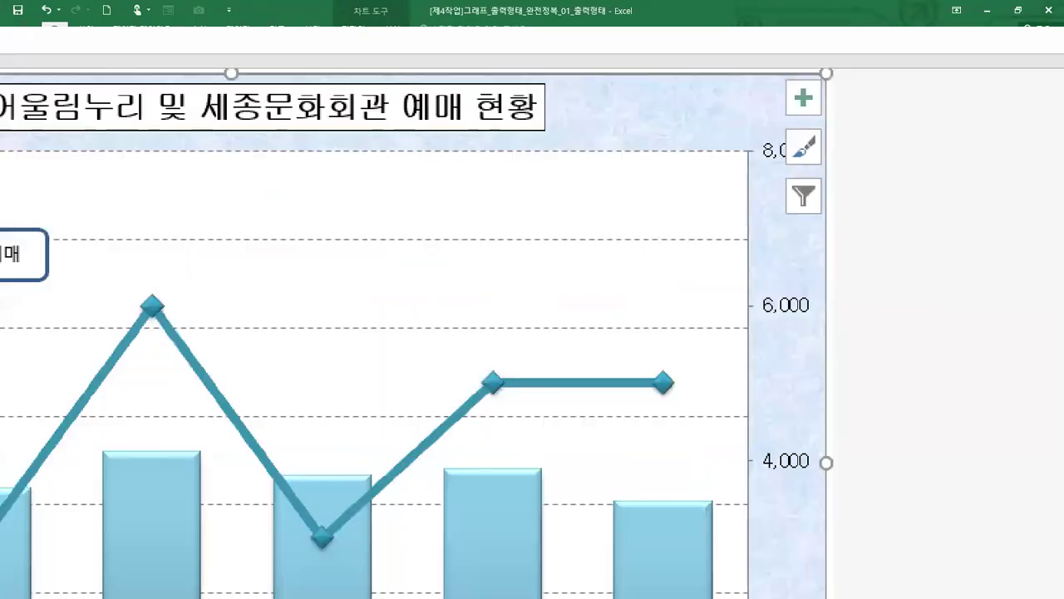
left_click_drag(740, 170, 779, 170)
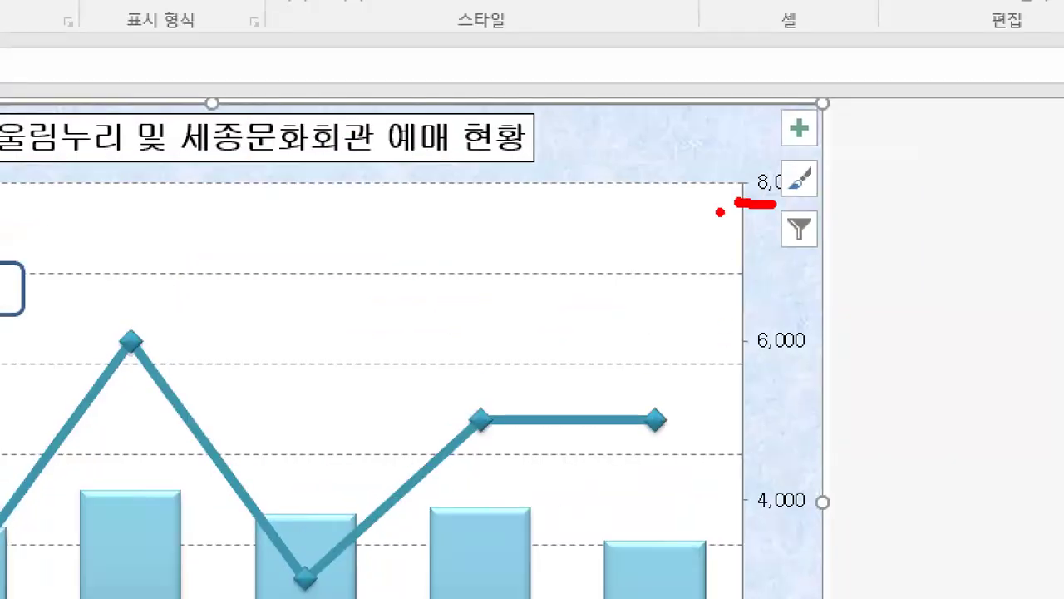
mouse_move(730, 136)
left_mouse_down()
mouse_move(748, 258)
mouse_move(752, 598)
left_mouse_up()
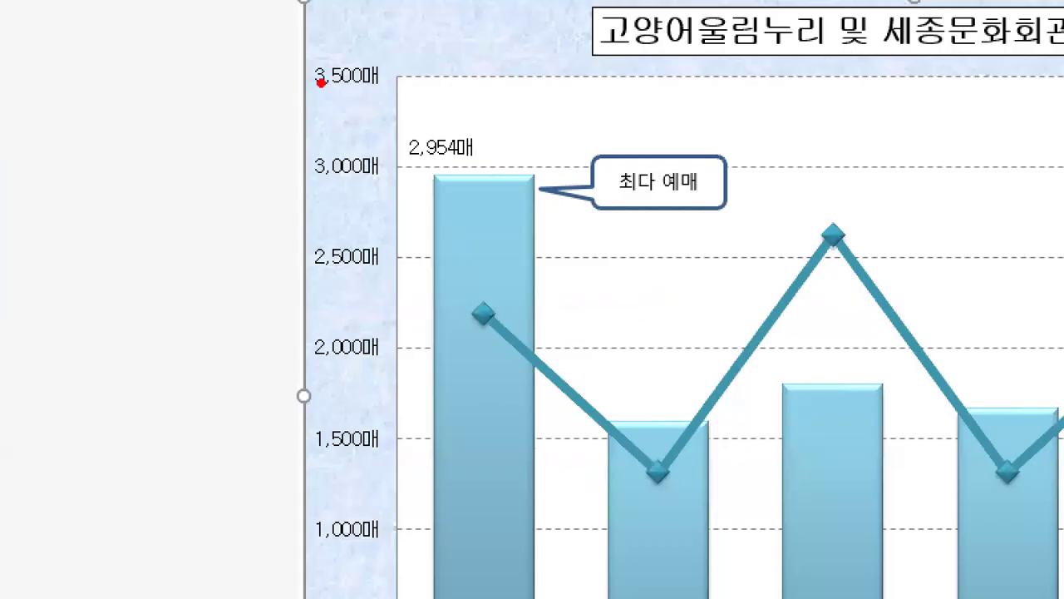
left_click_drag(403, 33, 394, 598)
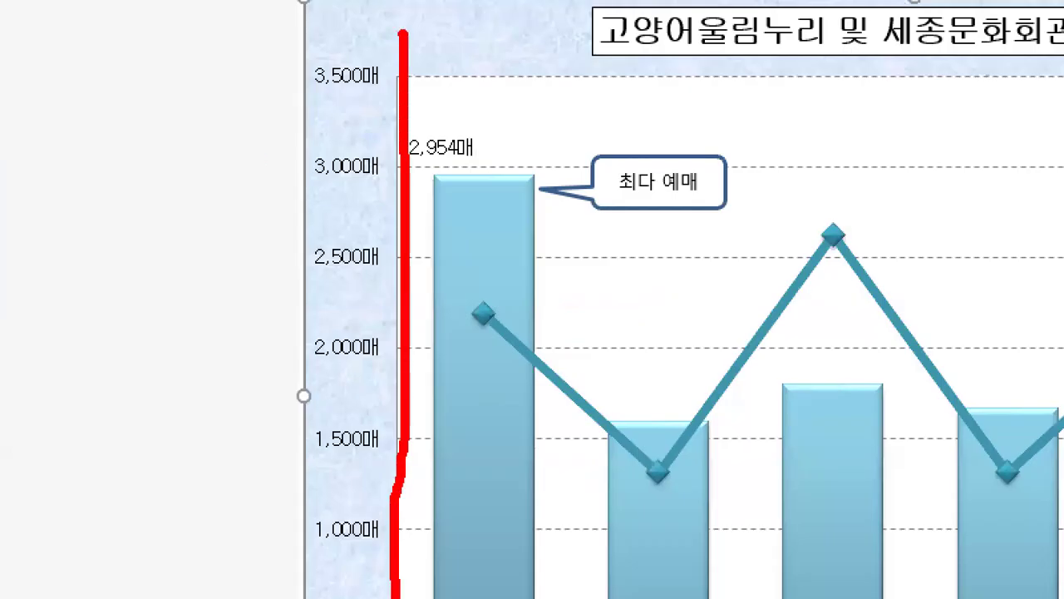
left_click_drag(112, 127, 283, 137)
mouse_move(232, 79)
left_mouse_down()
mouse_move(240, 88)
mouse_move(207, 301)
left_mouse_up()
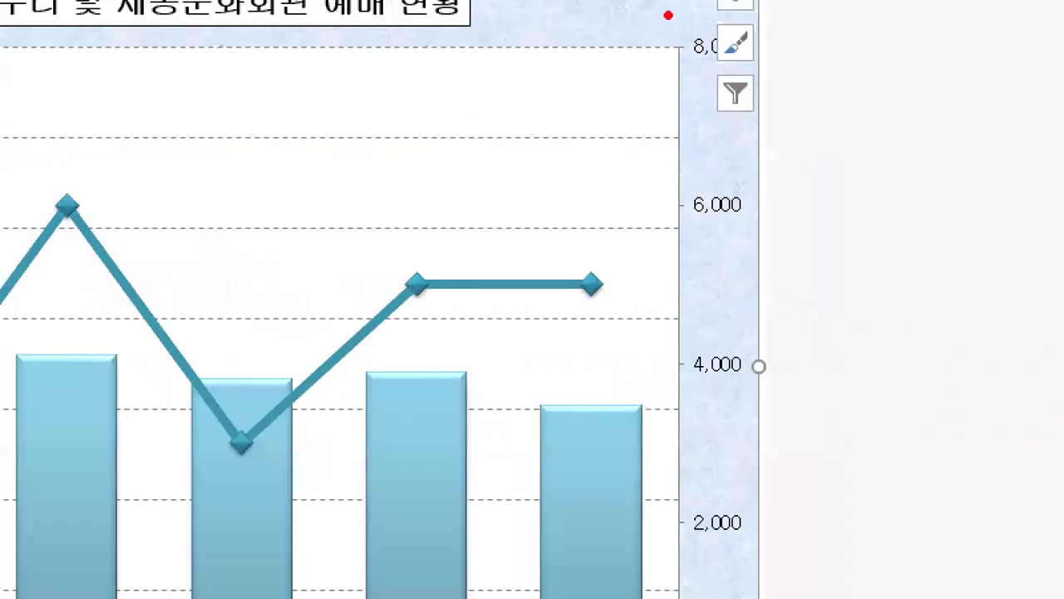
left_click_drag(669, 15, 647, 596)
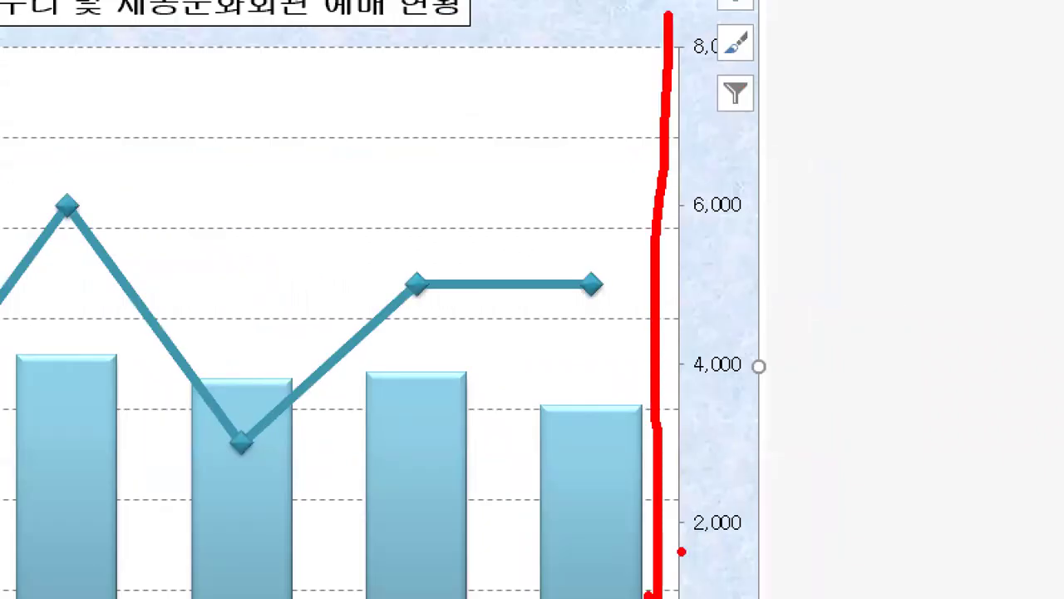
- Return to the 문제 workbook, open the 계열 차트 종류 변경 dialog for the 관람료(단위:원) series and locate its 보조 축 option
key("alt+Tab")
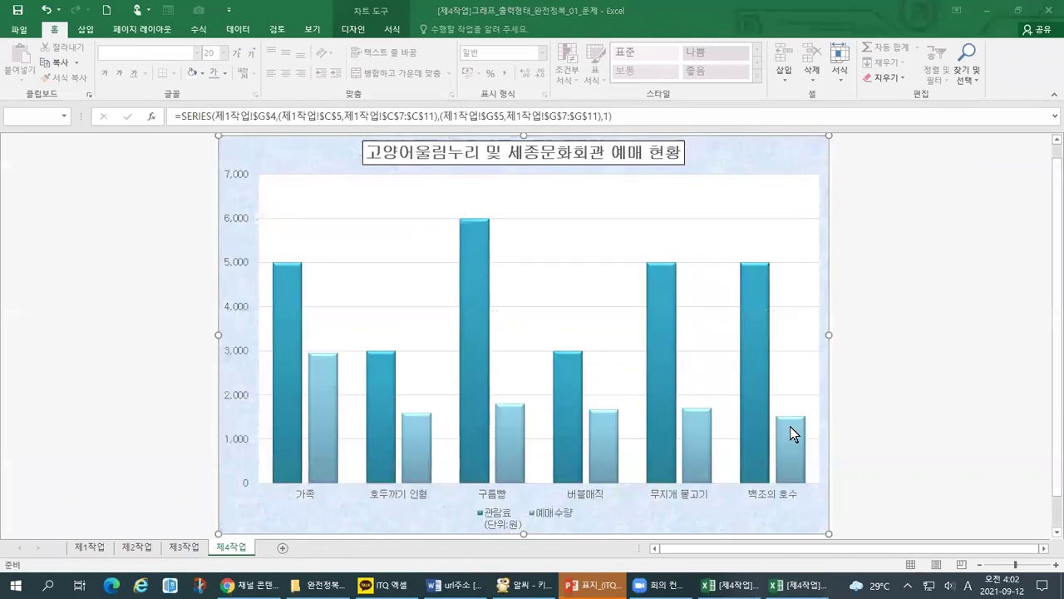
right_click(759, 320)
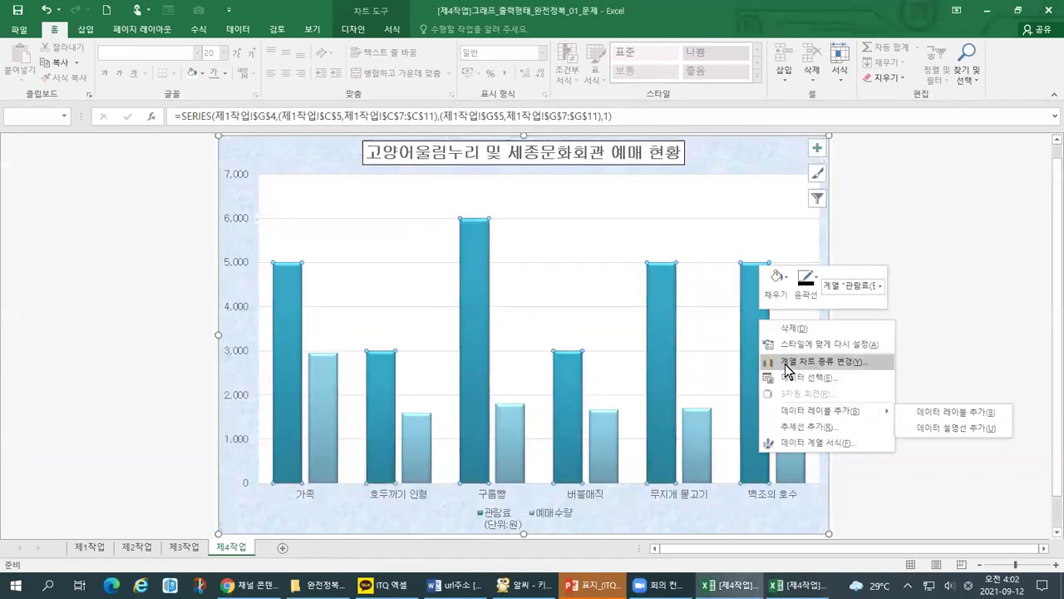
left_click(784, 363)
left_click_drag(800, 333, 818, 338)
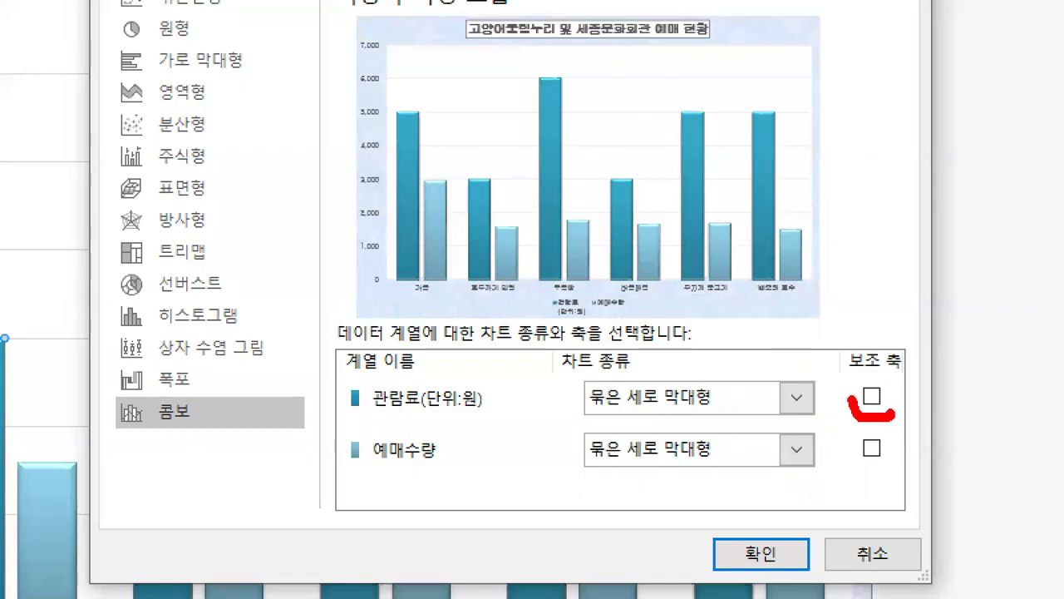
mouse_move(850, 402)
left_mouse_down()
mouse_move(898, 415)
mouse_move(856, 433)
left_mouse_up()
left_click_drag(805, 40, 806, 289)
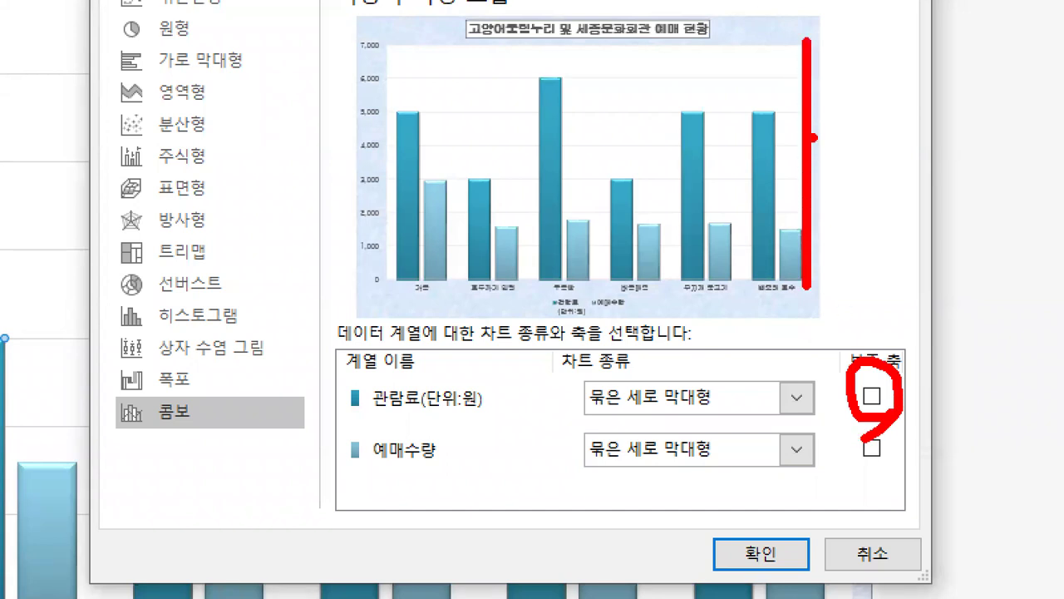
key("Escape")
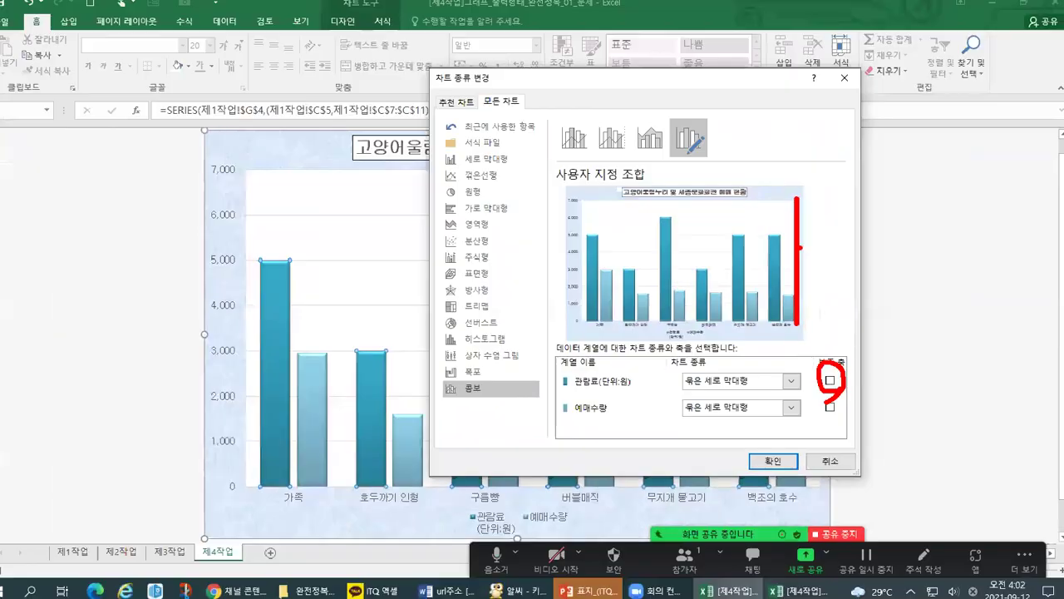
- Set the 관람료(단위:원) series to 표식이 있는 꺾은선형 and assign it to the 보조 축
left_click(725, 380)
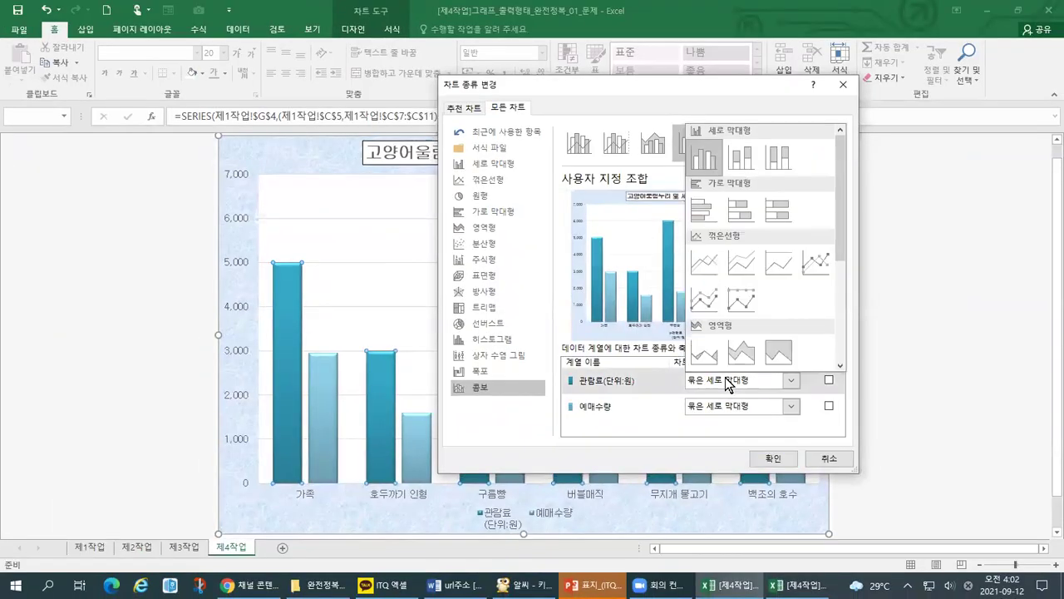
left_click(814, 259)
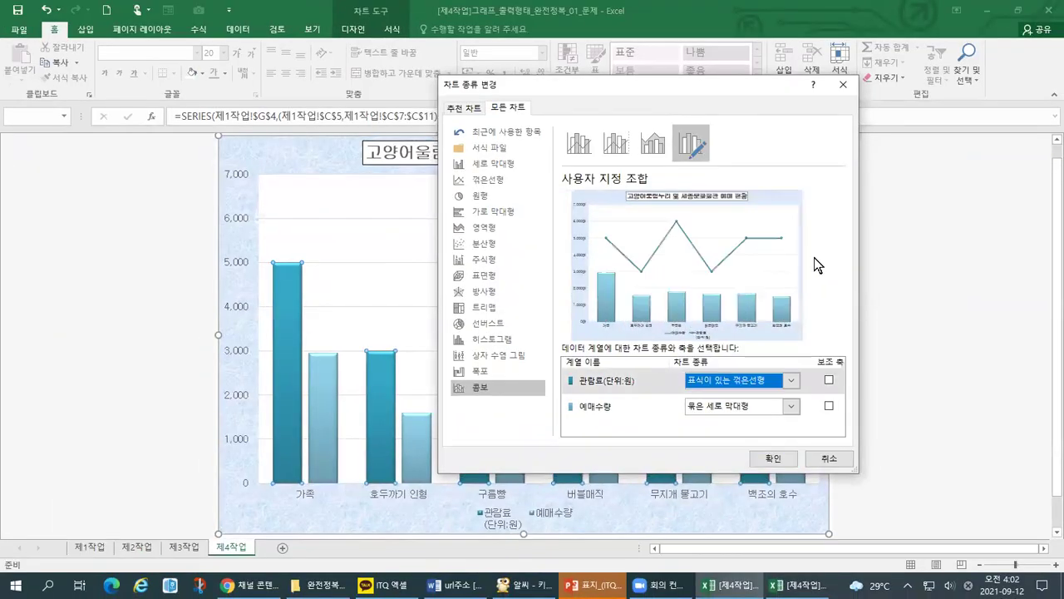
left_click(829, 380)
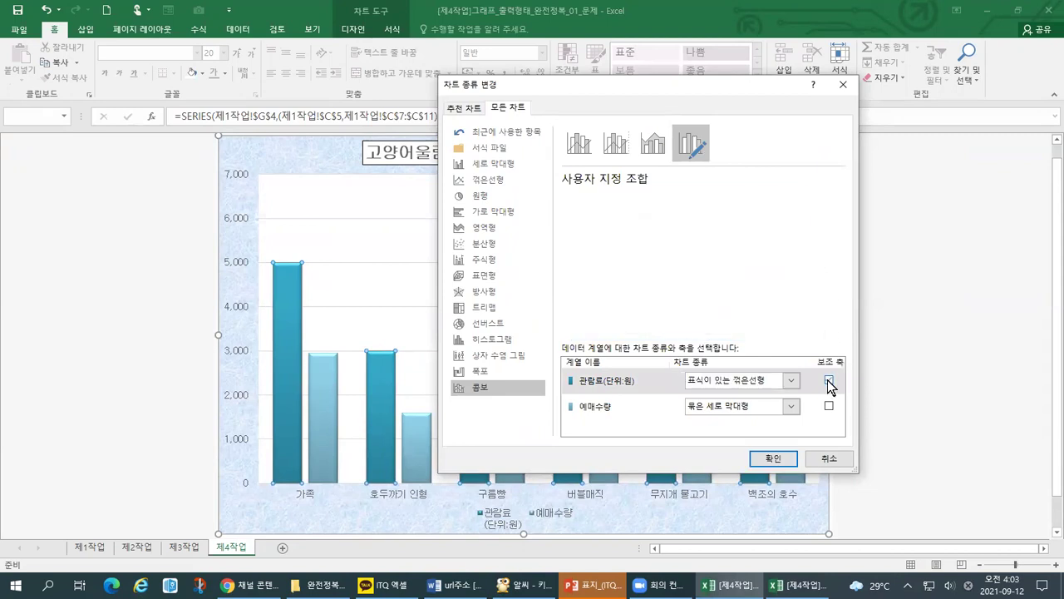
- Check the line and secondary axis in the combo preview against the series settings, and apply the chart type change
key("ctrl+1")
left_click(843, 284)
left_click_drag(791, 503, 830, 502)
mouse_move(748, 368)
left_mouse_down()
mouse_move(763, 367)
mouse_move(775, 134)
mouse_move(715, 133)
mouse_move(713, 331)
mouse_move(728, 368)
mouse_move(744, 369)
left_mouse_up()
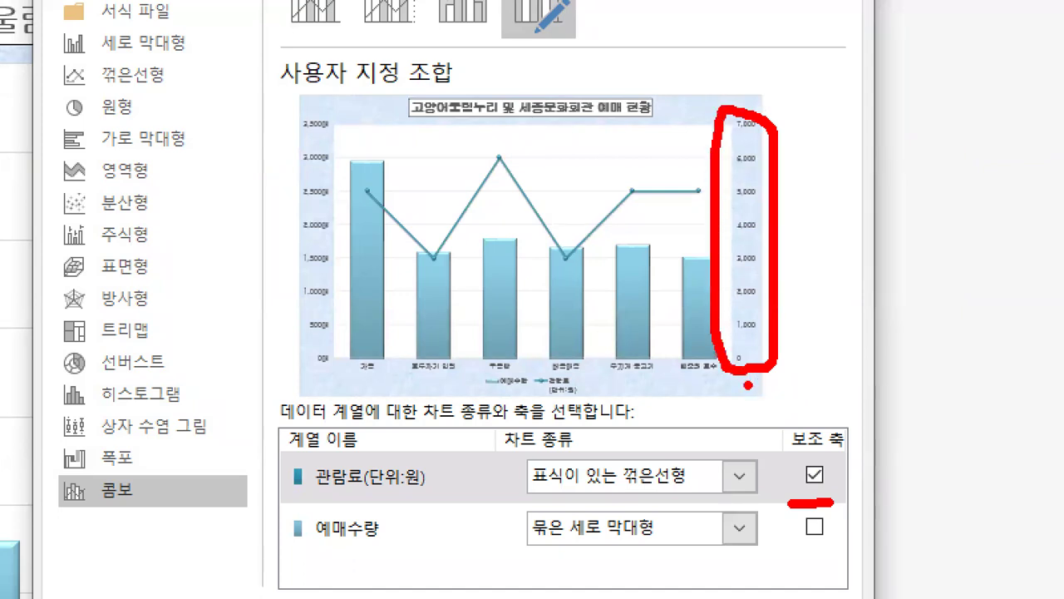
mouse_move(367, 190)
left_mouse_down()
mouse_move(509, 158)
mouse_move(562, 264)
mouse_move(698, 192)
left_mouse_up()
mouse_move(679, 502)
left_mouse_down()
mouse_move(499, 464)
mouse_move(721, 484)
mouse_move(634, 497)
left_mouse_up()
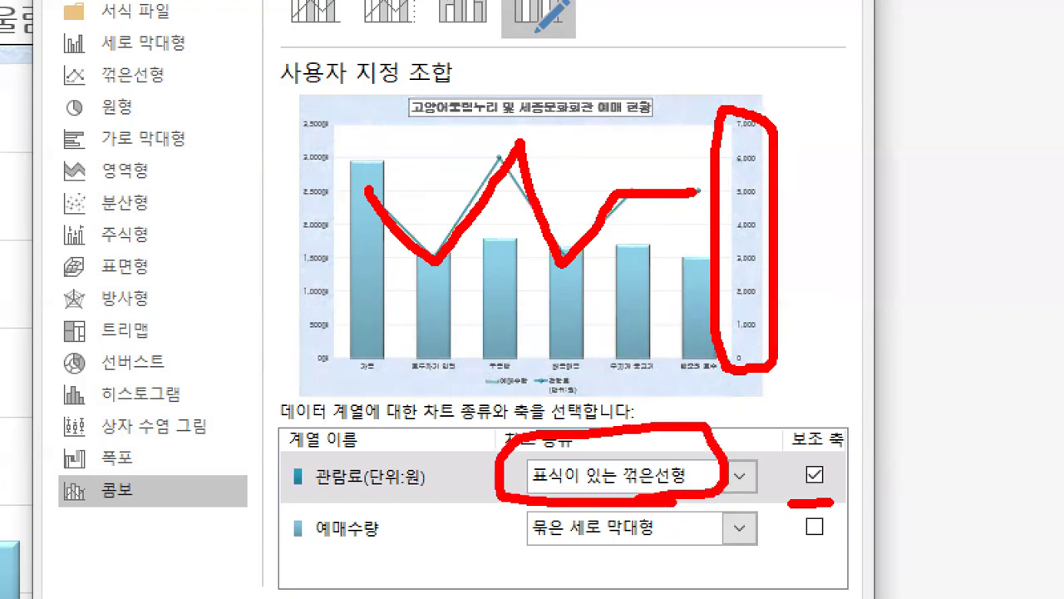
left_click_drag(634, 425, 574, 238)
left_click_drag(283, 497, 468, 497)
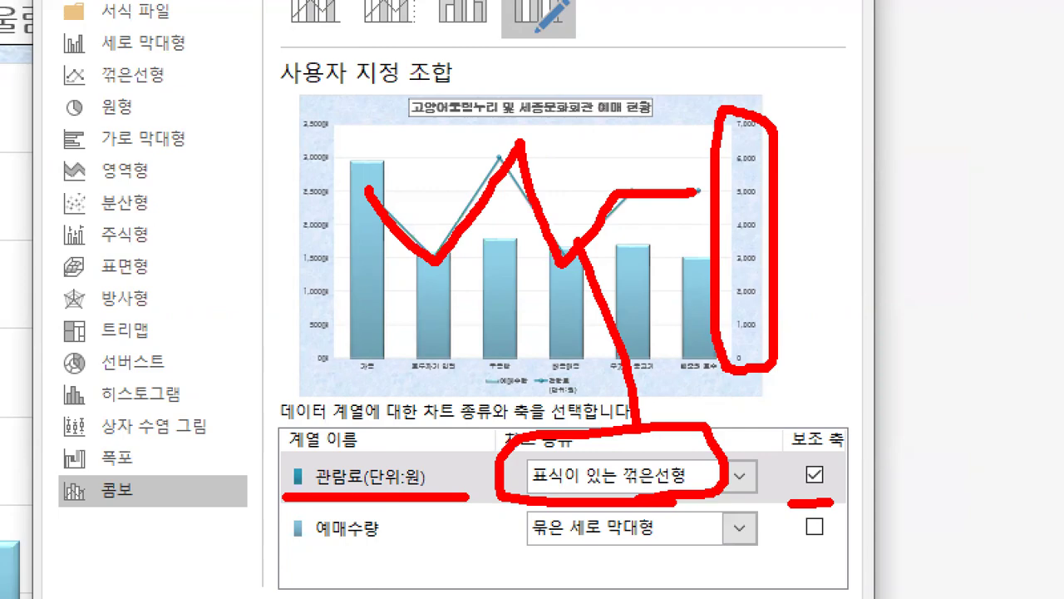
key("Escape")
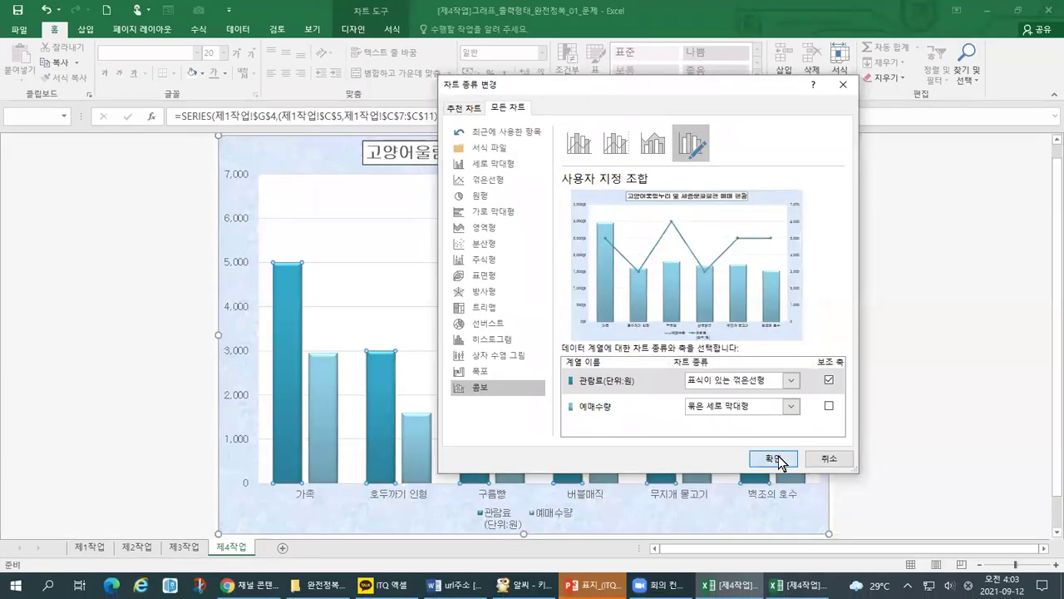
left_click(774, 458)
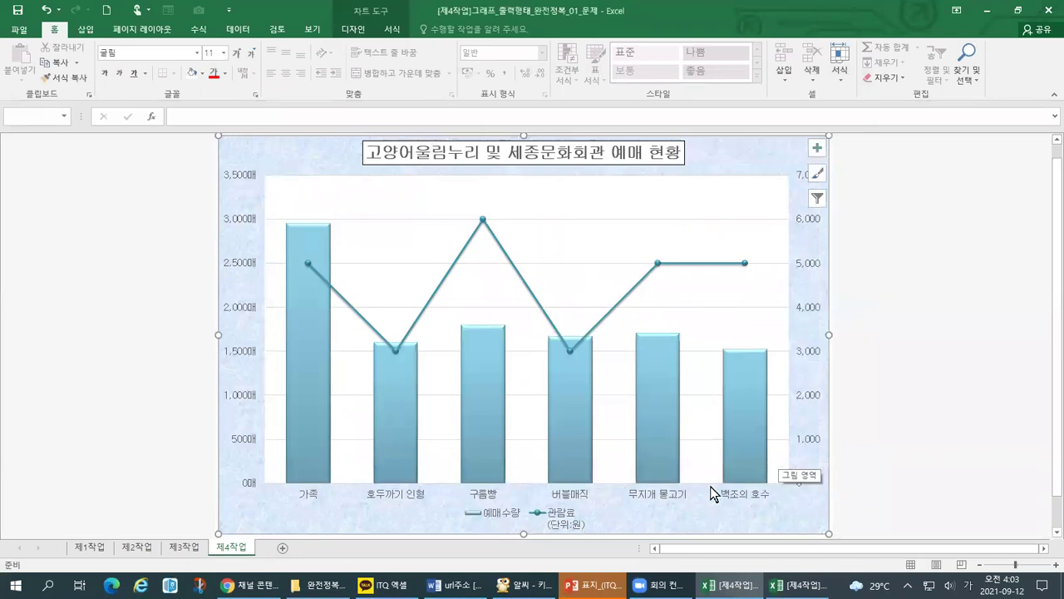
- Compare the combo chart on the 제4작업 sheet with the finished chart in the 출력형태 workbook
key("ctrl+1")
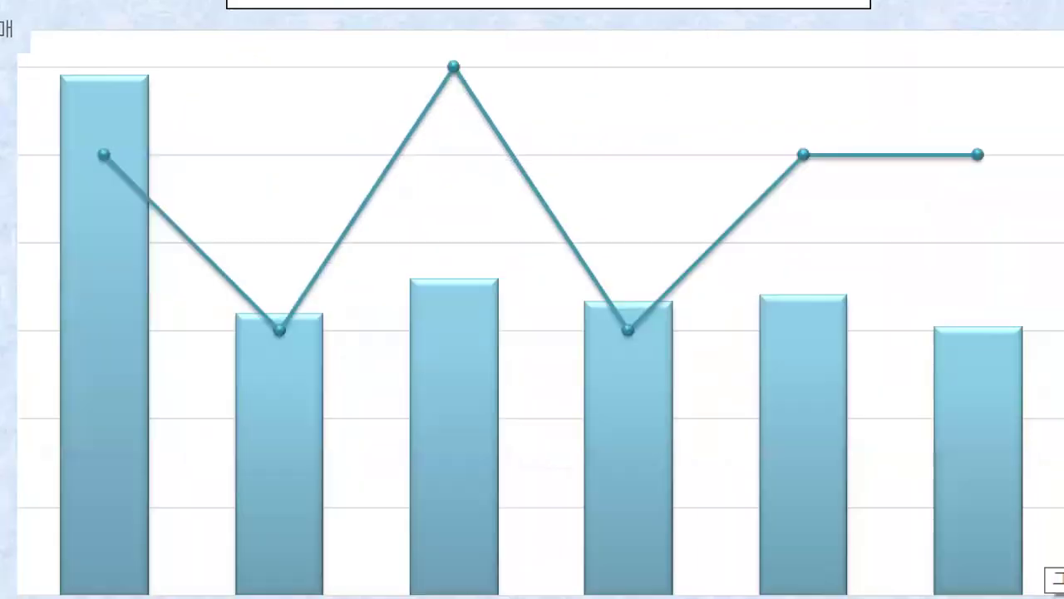
key("Escape")
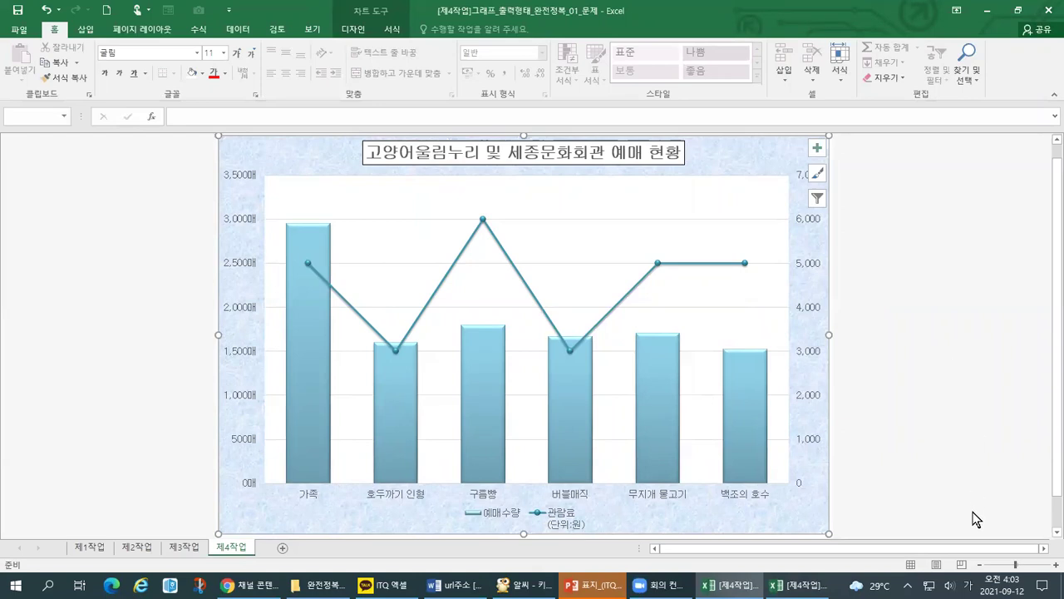
left_click(797, 586)
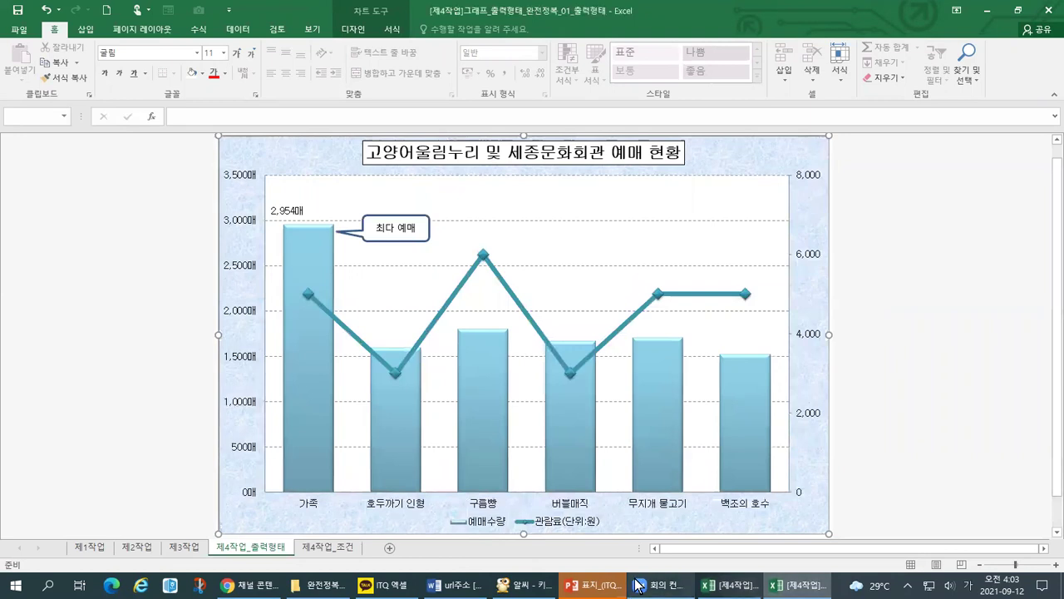
left_click(730, 585)
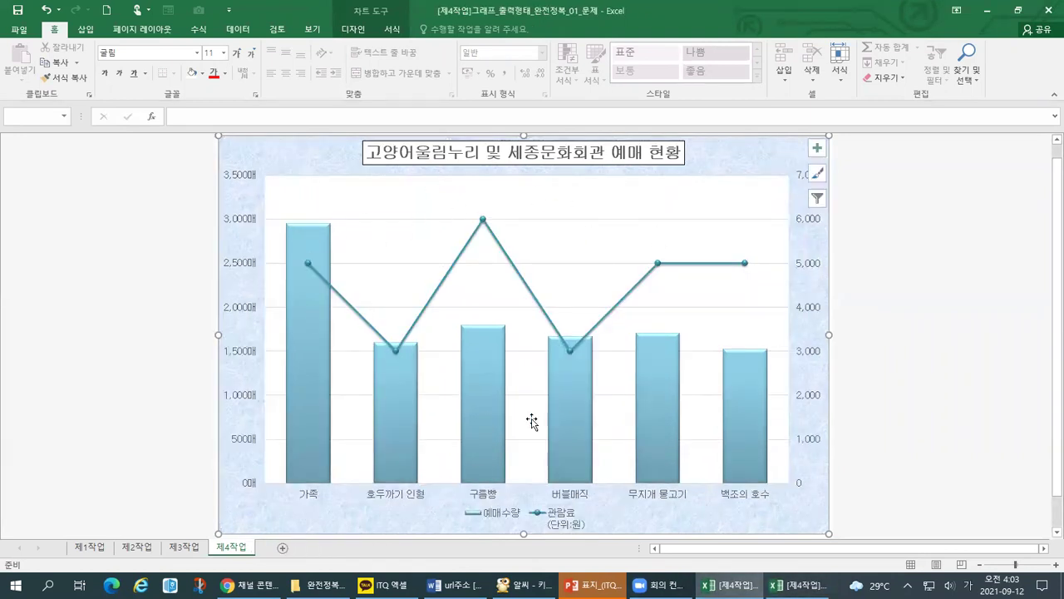
left_click(797, 585)
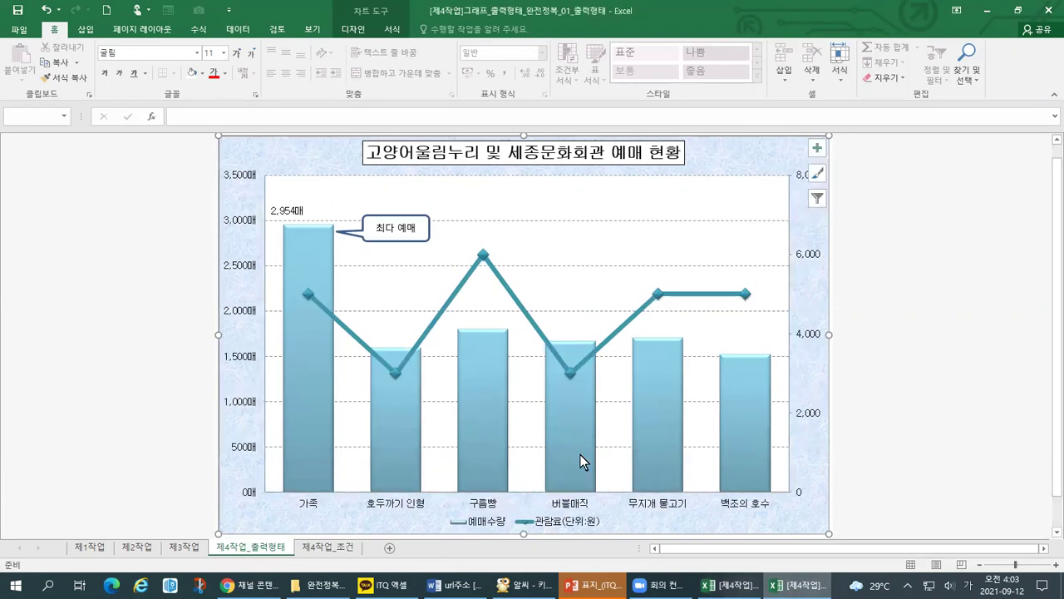
- Read condition (7) on the 제4작업_조건 sheet, from the chart type and 보조 축 requirement to the 레이블 requirement for 가족's 예매수량
left_click(331, 545)
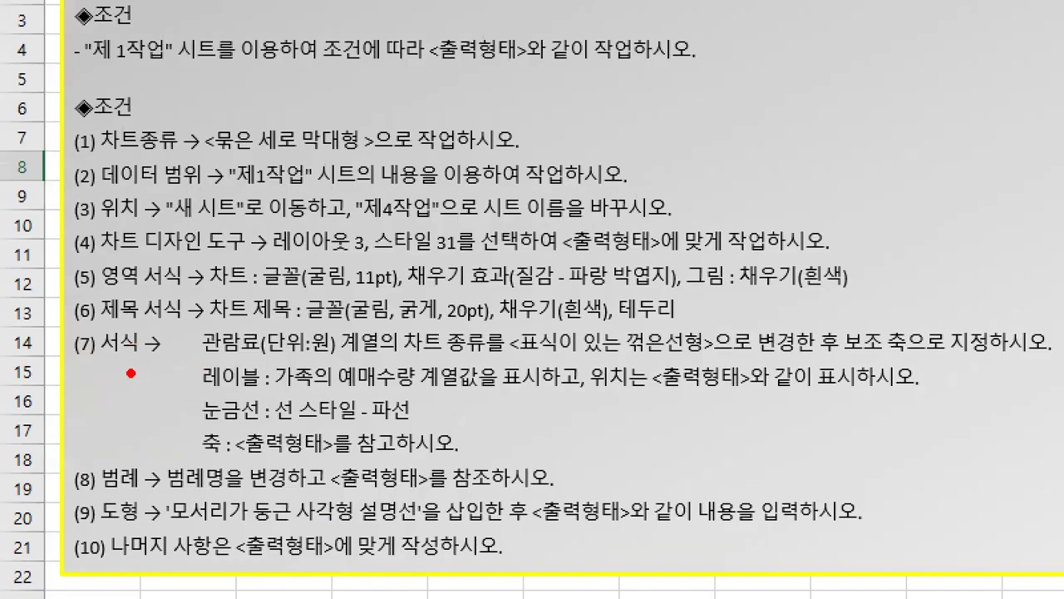
left_click_drag(35, 358, 78, 358)
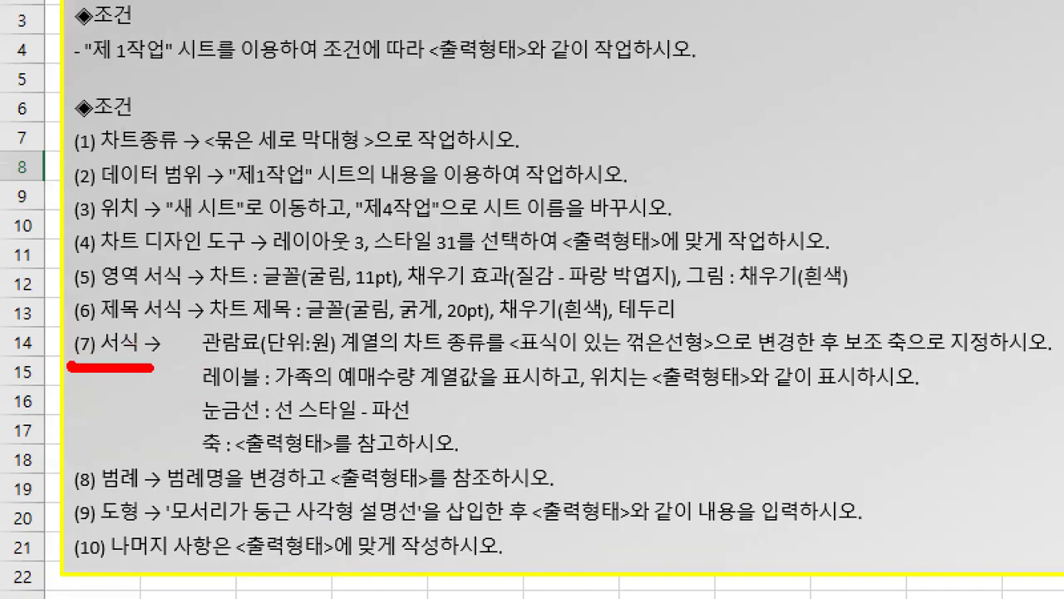
left_click_drag(193, 363, 803, 363)
mouse_move(843, 293)
left_mouse_down()
mouse_move(782, 368)
mouse_move(1009, 358)
left_mouse_up()
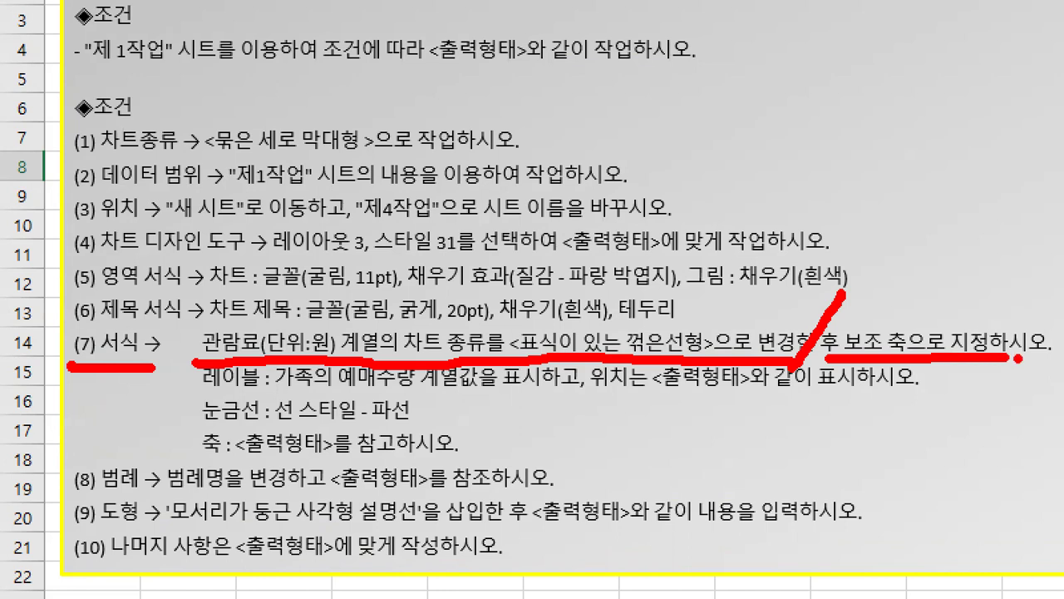
mouse_move(148, 399)
left_mouse_down()
mouse_move(201, 383)
mouse_move(176, 418)
left_mouse_up()
left_click_drag(272, 389, 482, 396)
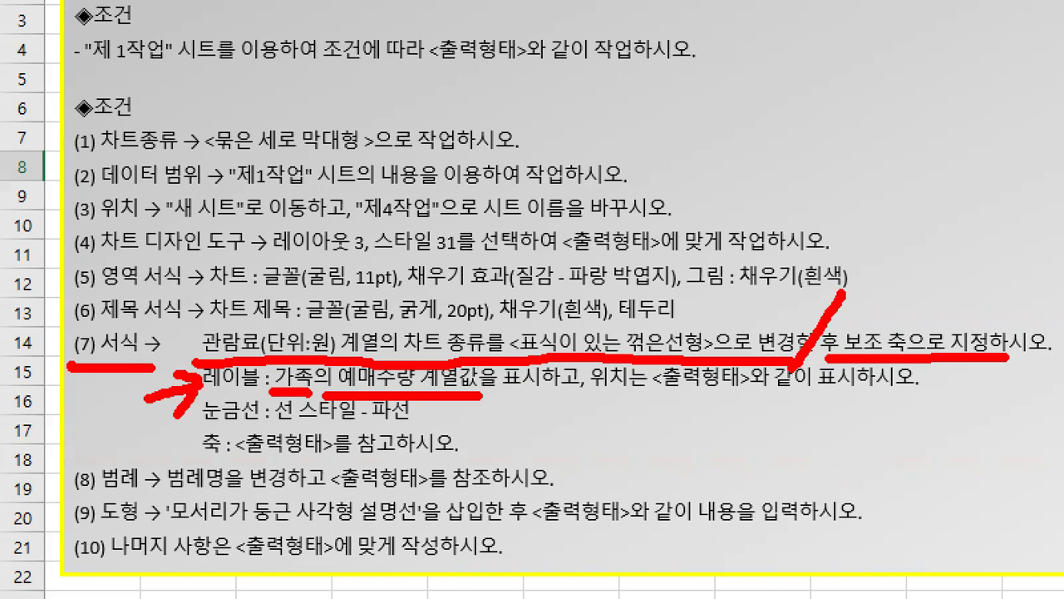
- Read the 레이블 position requirement in condition (7) and examine the 가족 label and callout in the 제4작업_출력형태 chart
left_click_drag(480, 396, 534, 395)
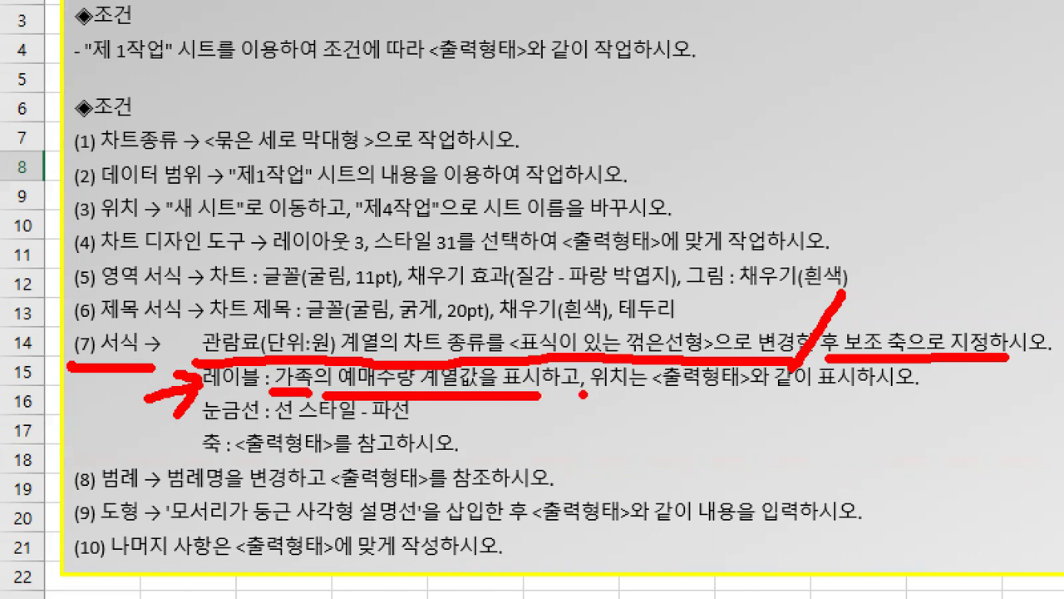
left_click_drag(581, 399, 876, 393)
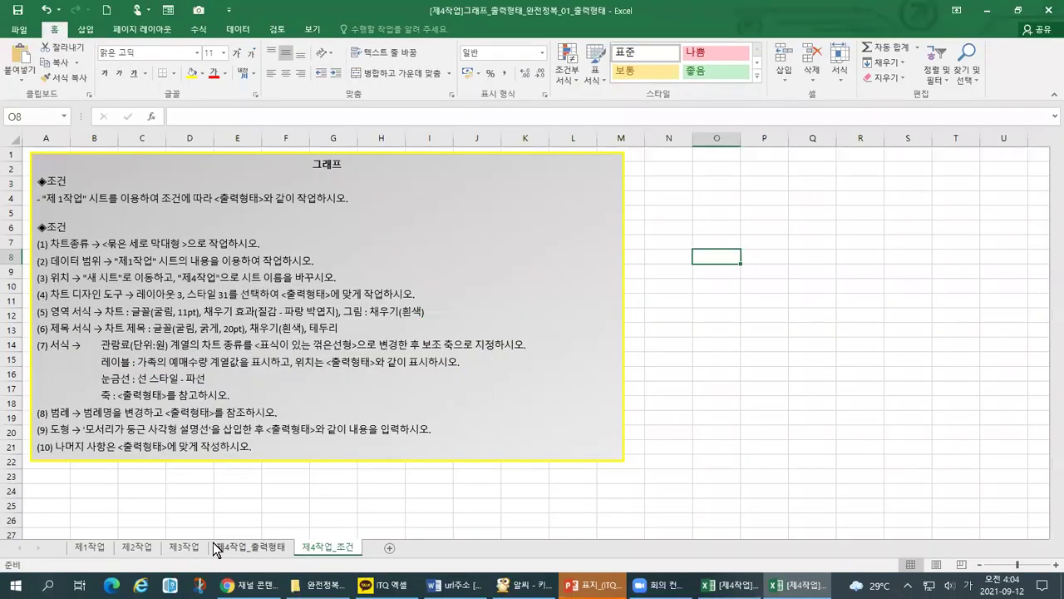
left_click(216, 550)
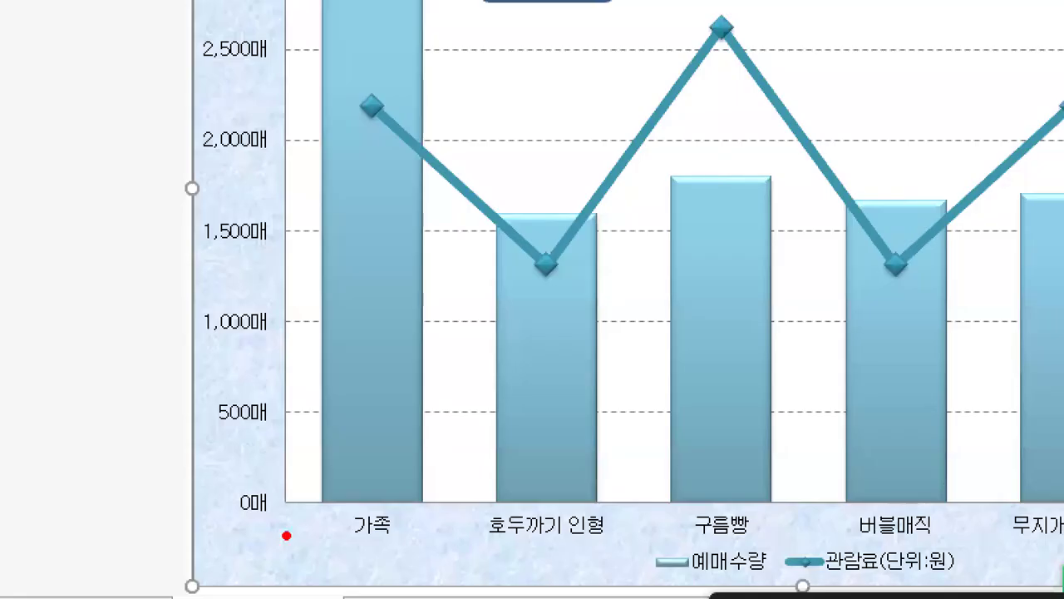
mouse_move(392, 560)
left_mouse_down()
mouse_move(366, 489)
mouse_move(389, 550)
mouse_move(378, 549)
left_mouse_up()
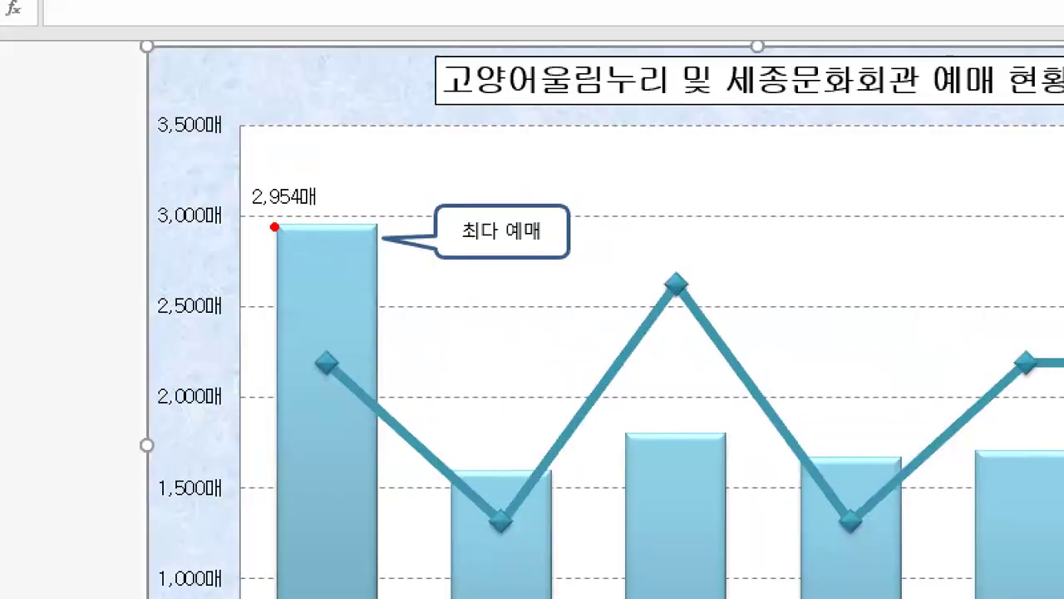
mouse_move(299, 218)
left_mouse_down()
mouse_move(261, 218)
mouse_move(296, 153)
mouse_move(326, 218)
mouse_move(301, 226)
left_mouse_up()
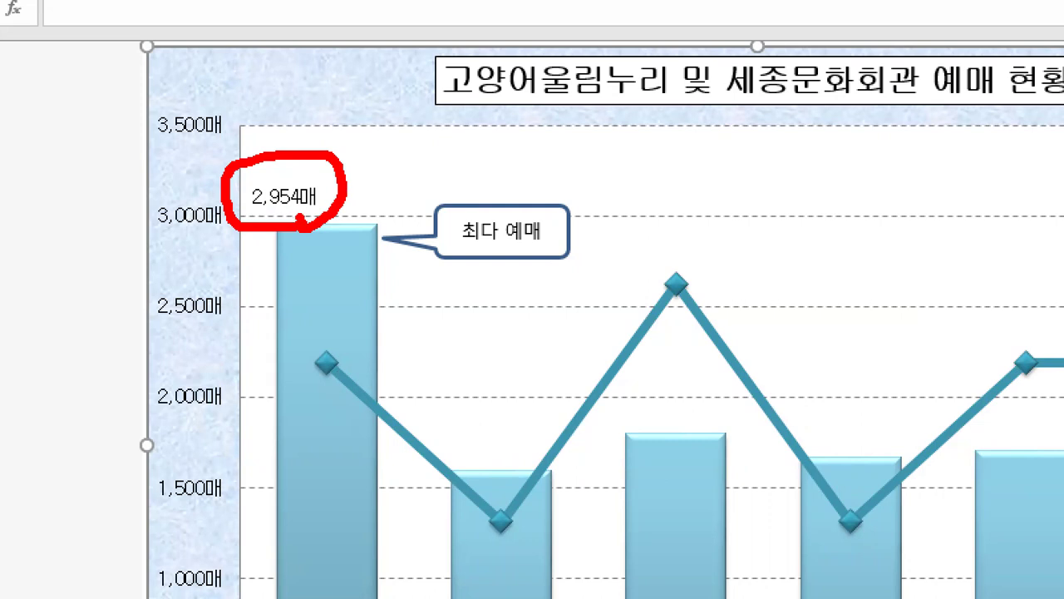
mouse_move(280, 130)
left_mouse_down()
mouse_move(290, 146)
mouse_move(311, 125)
left_mouse_up()
mouse_move(395, 275)
left_mouse_down()
mouse_move(439, 275)
mouse_move(590, 167)
mouse_move(391, 178)
mouse_move(387, 289)
left_mouse_up()
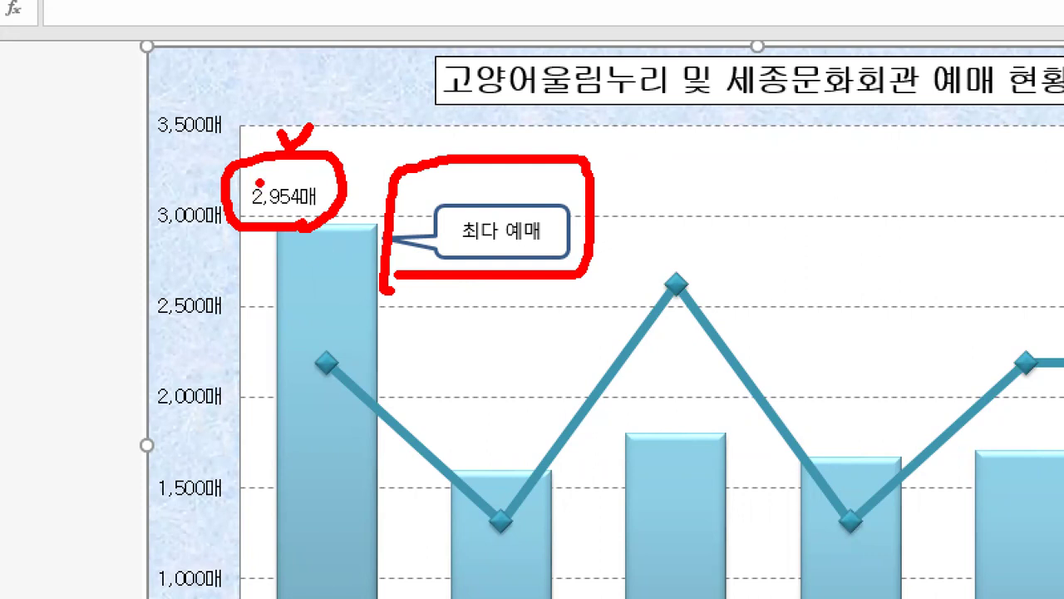
left_click_drag(280, 182, 321, 184)
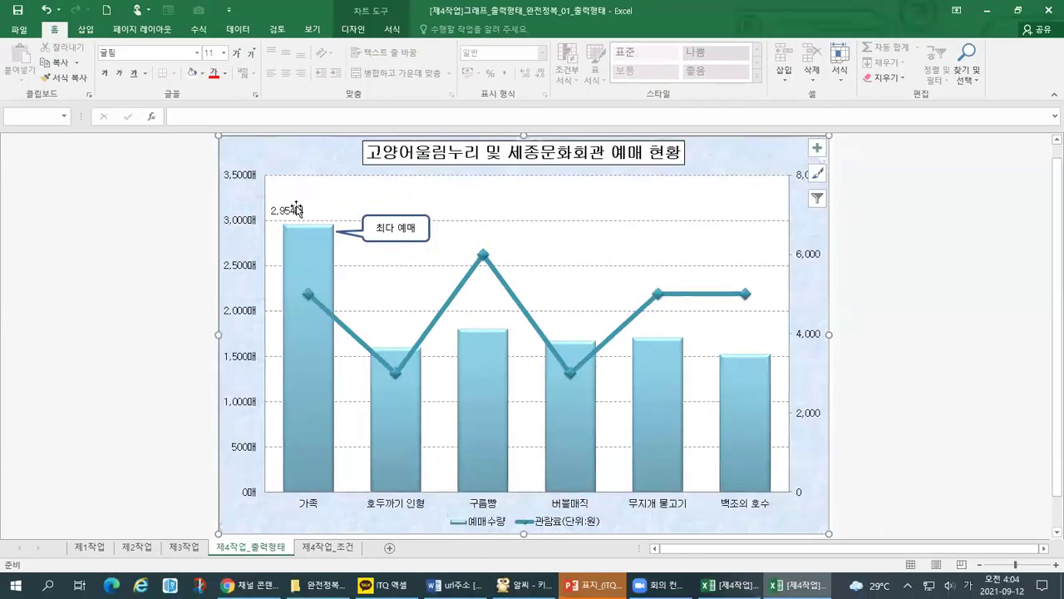
- Return to the 문제 workbook's 제4작업 chart and select the 관람료(단위:원) line series, examining its markers around the 가족 point
key("alt+Tab")
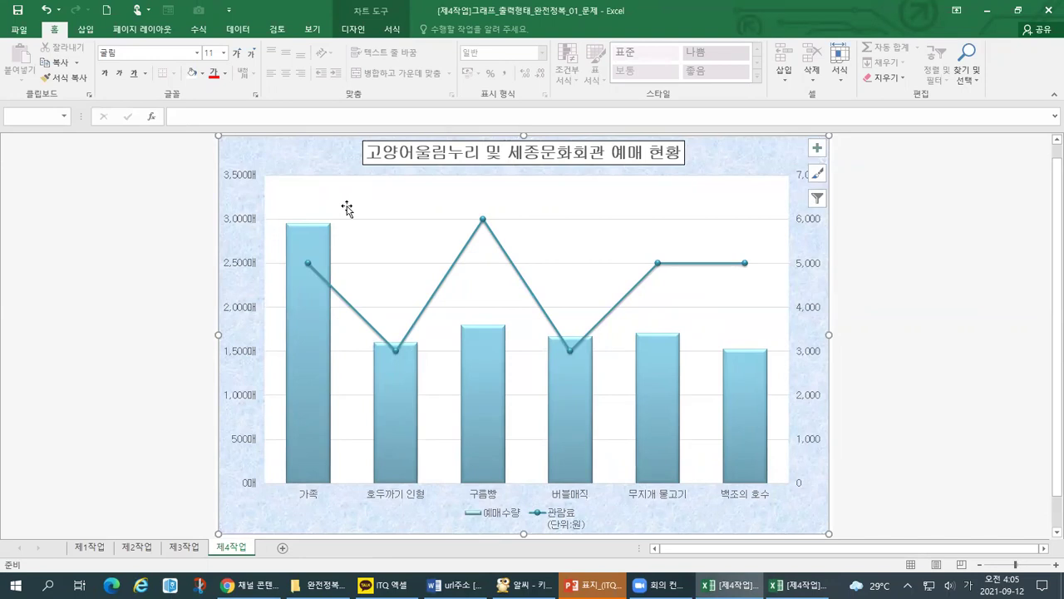
left_click(808, 309)
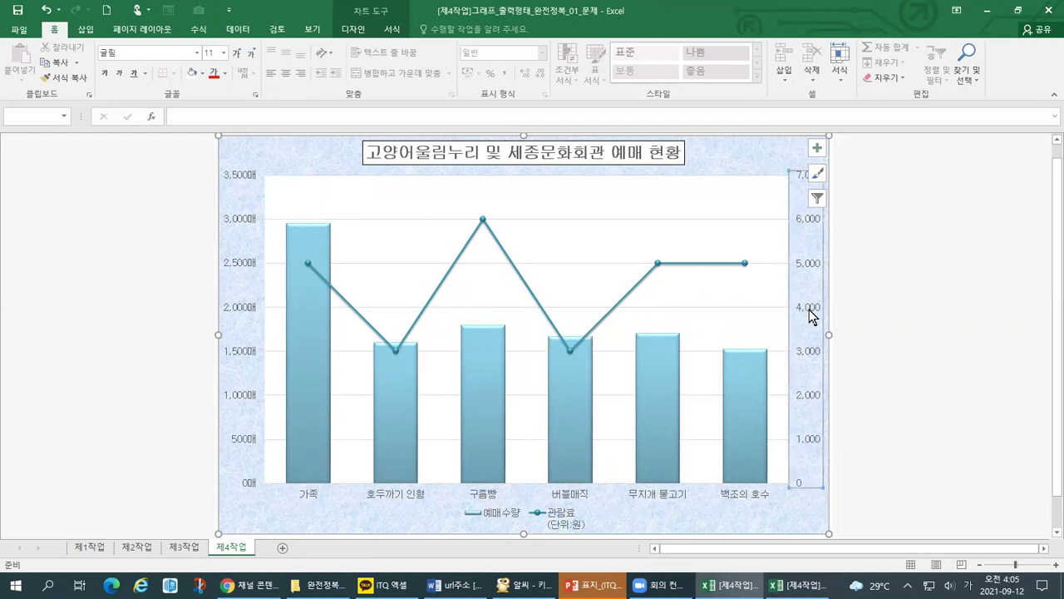
left_click(307, 264)
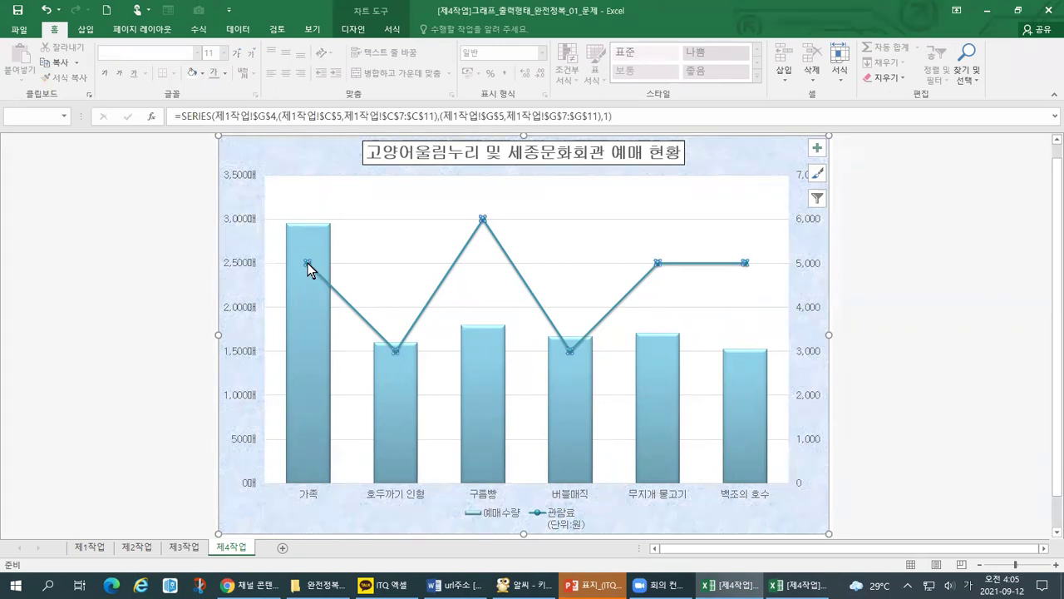
key("ctrl+1")
left_click(308, 263)
mouse_move(316, 281)
left_mouse_down()
mouse_move(312, 240)
mouse_move(309, 289)
left_mouse_up()
left_click_drag(489, 434, 487, 468)
mouse_move(650, 184)
left_mouse_down()
mouse_move(639, 158)
mouse_move(661, 198)
left_mouse_up()
left_click_drag(848, 411, 841, 467)
mouse_move(984, 261)
left_mouse_down()
mouse_move(987, 241)
mouse_move(1014, 304)
left_mouse_up()
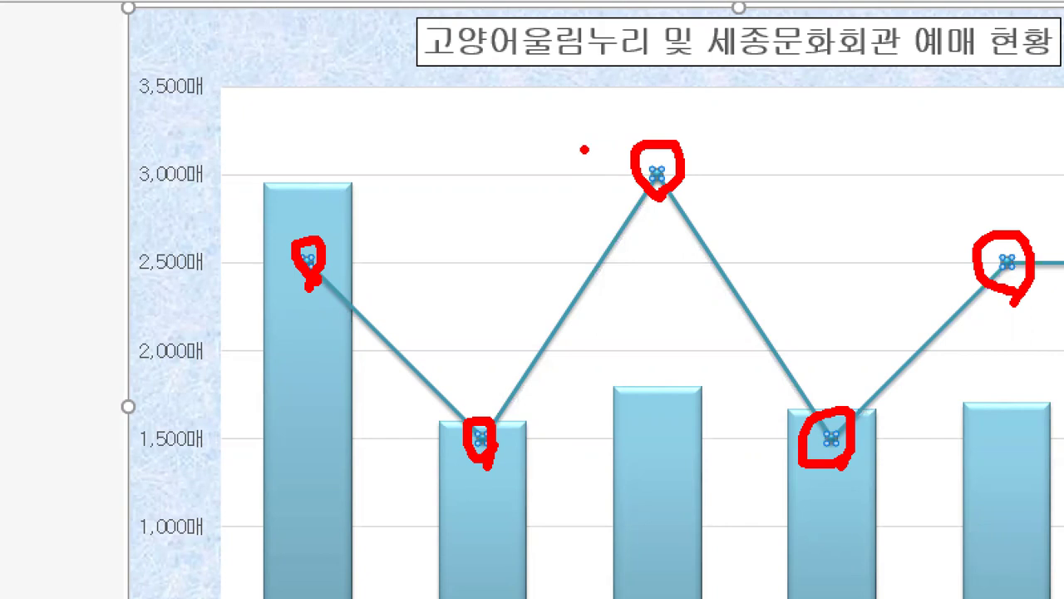
mouse_move(276, 291)
left_mouse_down()
mouse_move(336, 284)
mouse_move(341, 300)
left_mouse_up()
mouse_move(279, 316)
left_mouse_down()
mouse_move(286, 199)
mouse_move(275, 321)
mouse_move(264, 292)
left_mouse_up()
mouse_move(226, 148)
left_mouse_down()
mouse_move(226, 164)
mouse_move(309, 132)
mouse_move(229, 133)
left_mouse_up()
left_click_drag(308, 223, 328, 214)
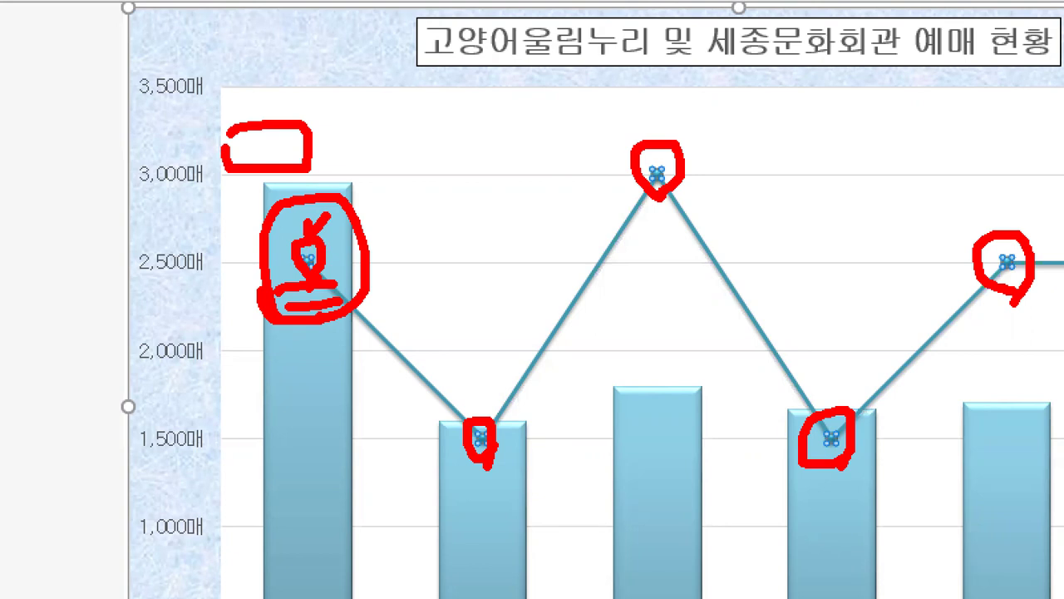
- Select only the 가족 point of the 관람료(단위:원) line and open its 데이터 요소 서식 settings
key("Escape")
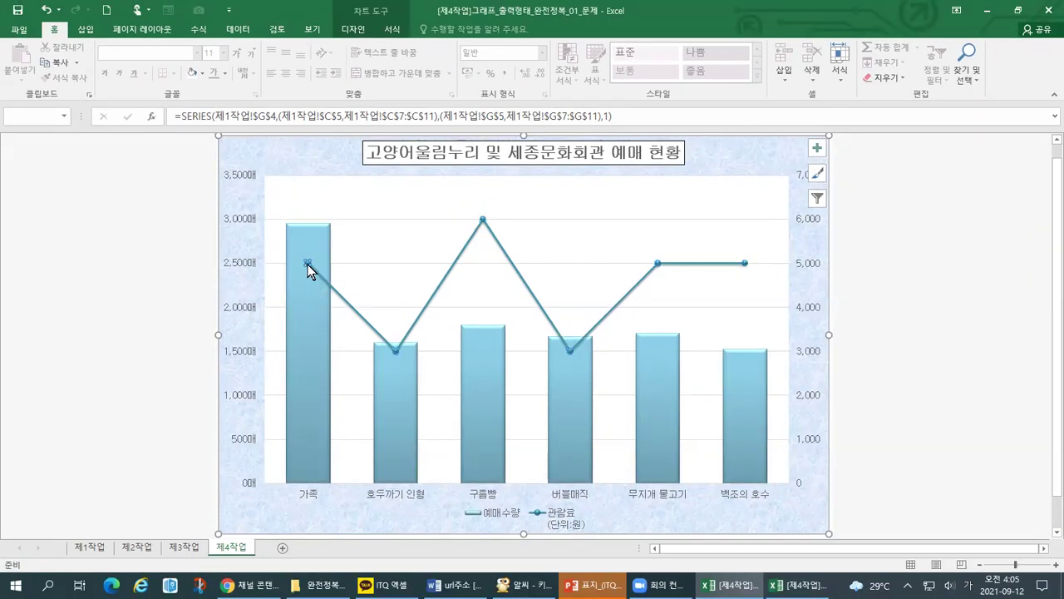
double_click(308, 265)
key("ctrl+1")
mouse_move(232, 336)
left_mouse_down()
mouse_move(210, 344)
mouse_move(200, 279)
mouse_move(223, 323)
mouse_move(200, 373)
left_mouse_up()
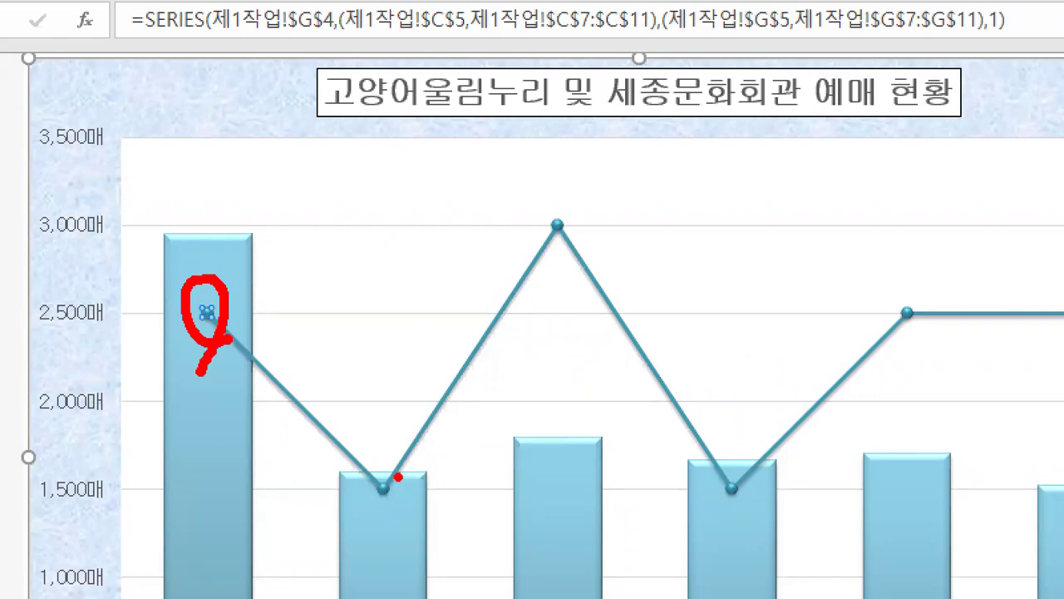
left_click_drag(399, 465, 369, 504)
left_click_drag(568, 209, 554, 251)
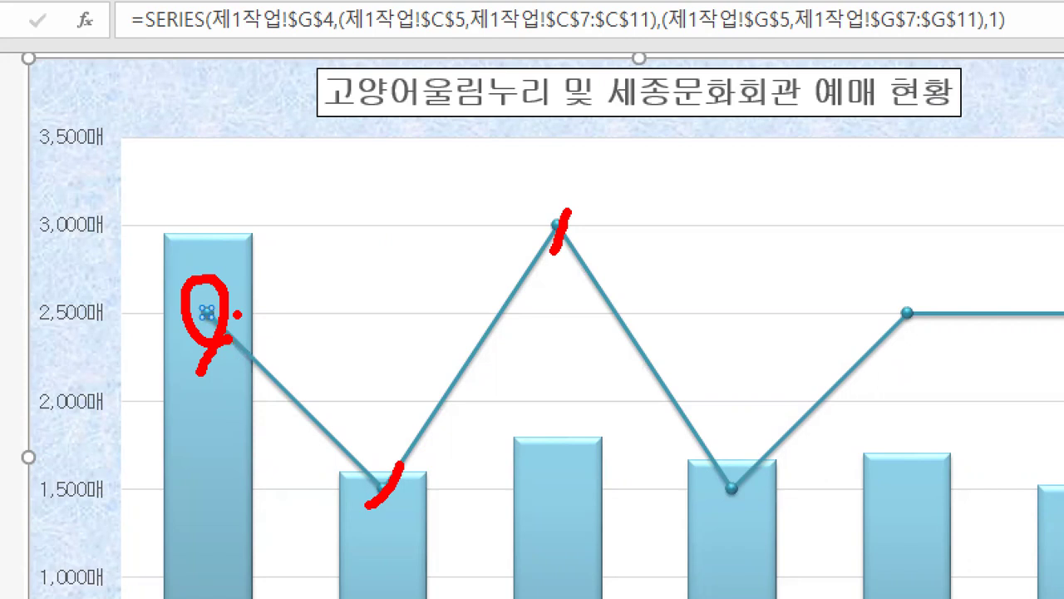
left_click_drag(213, 249, 253, 245)
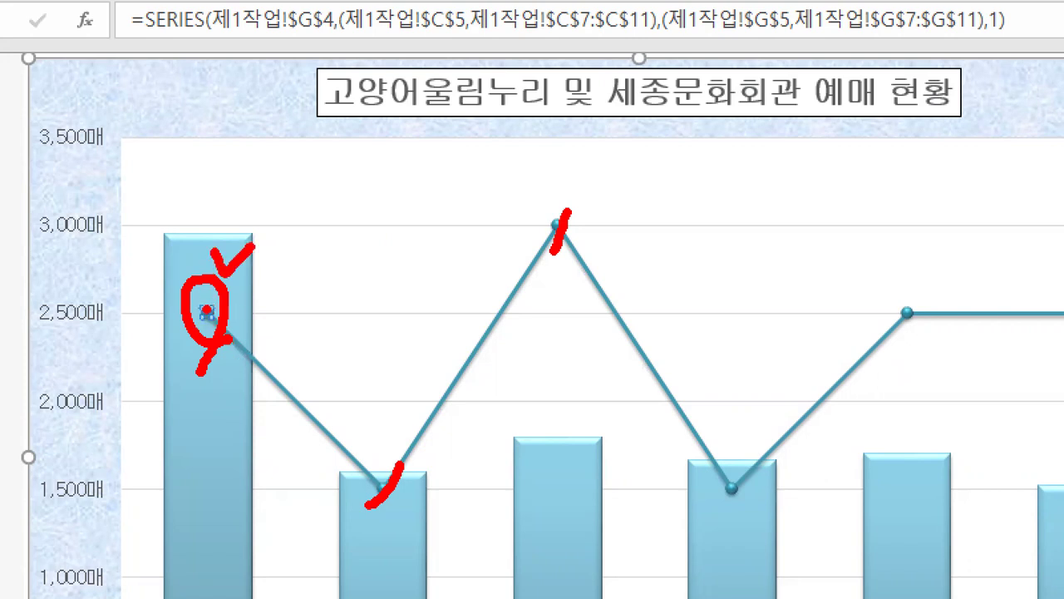
left_click_drag(210, 340, 210, 325)
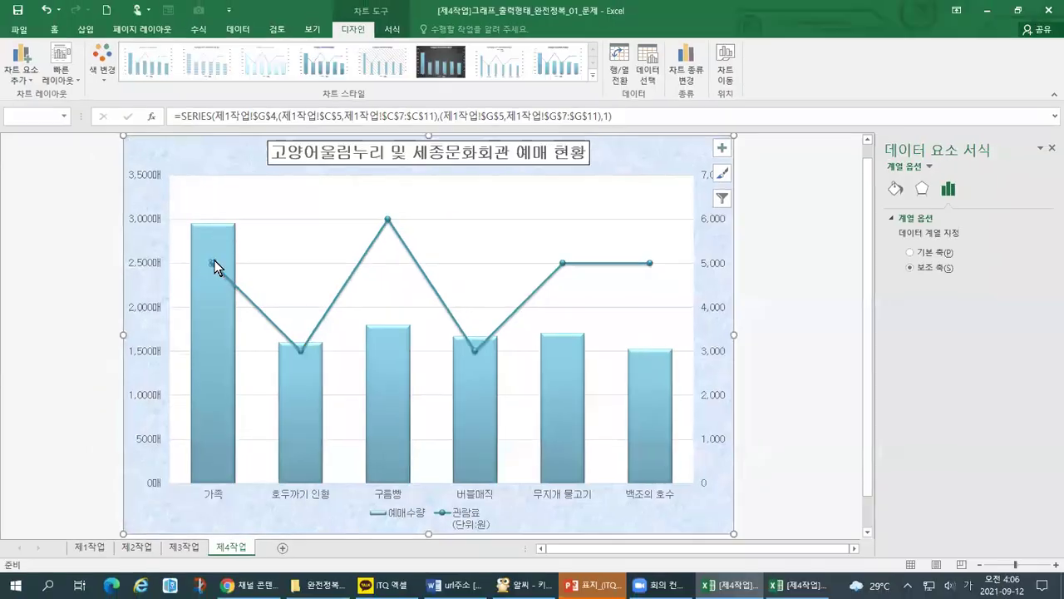
- Add a plain data label to the 가족 point of the 관람료(단위:원) line series
right_click(205, 311)
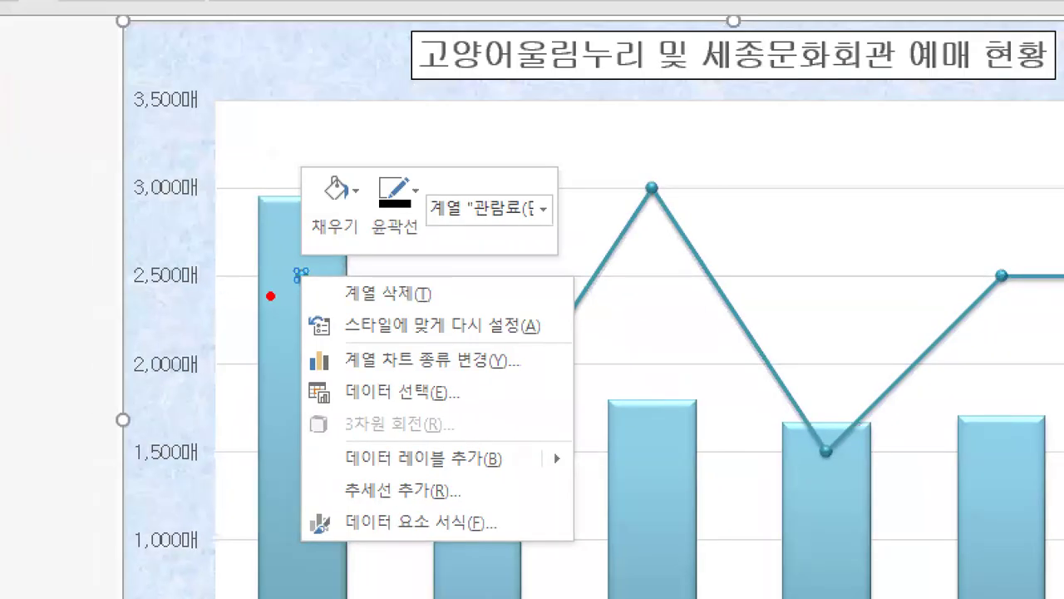
mouse_move(196, 272)
left_mouse_down()
mouse_move(272, 284)
mouse_move(270, 299)
left_mouse_up()
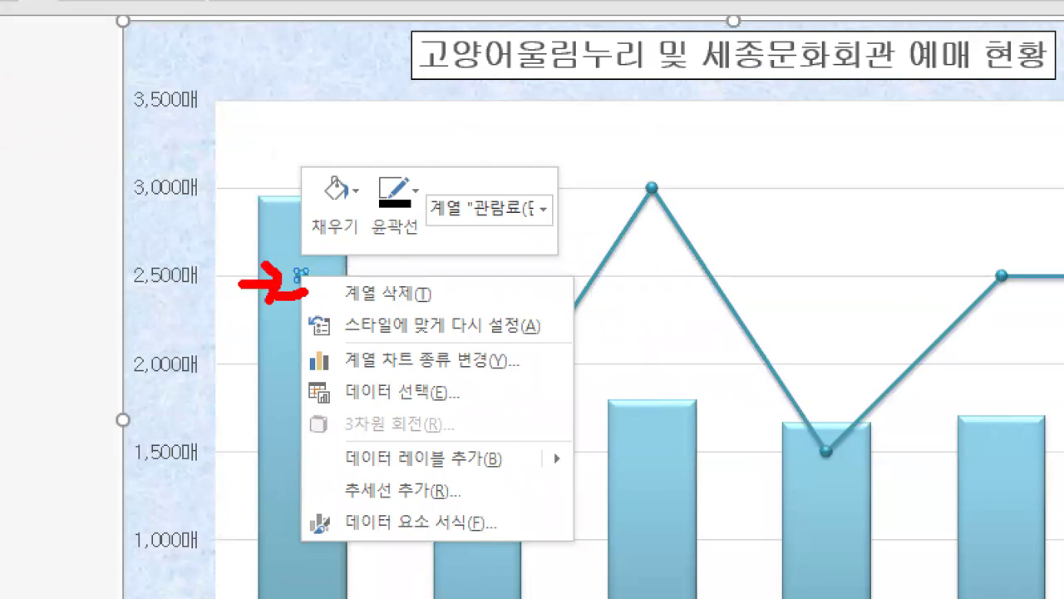
mouse_move(325, 256)
left_mouse_down()
mouse_move(288, 436)
mouse_move(313, 547)
left_mouse_up()
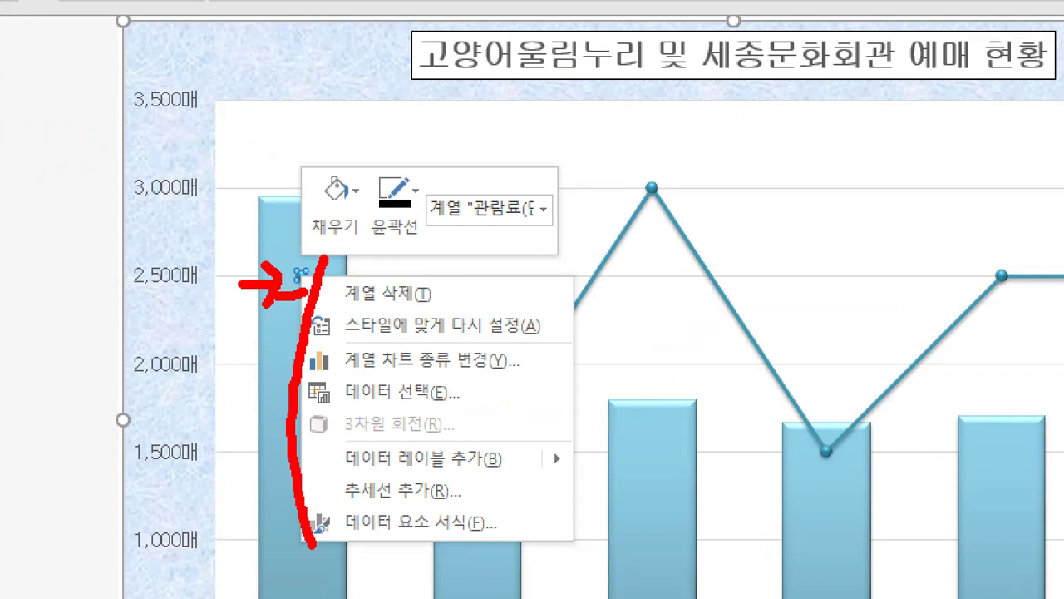
left_click_drag(319, 471, 522, 479)
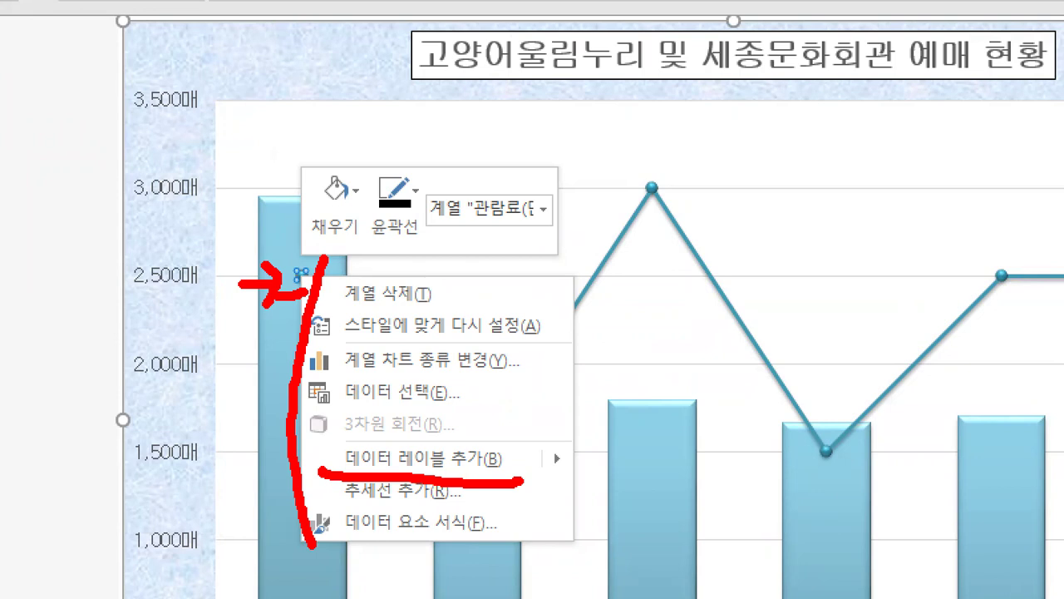
key("Escape")
right_click(212, 262)
mouse_move(341, 350)
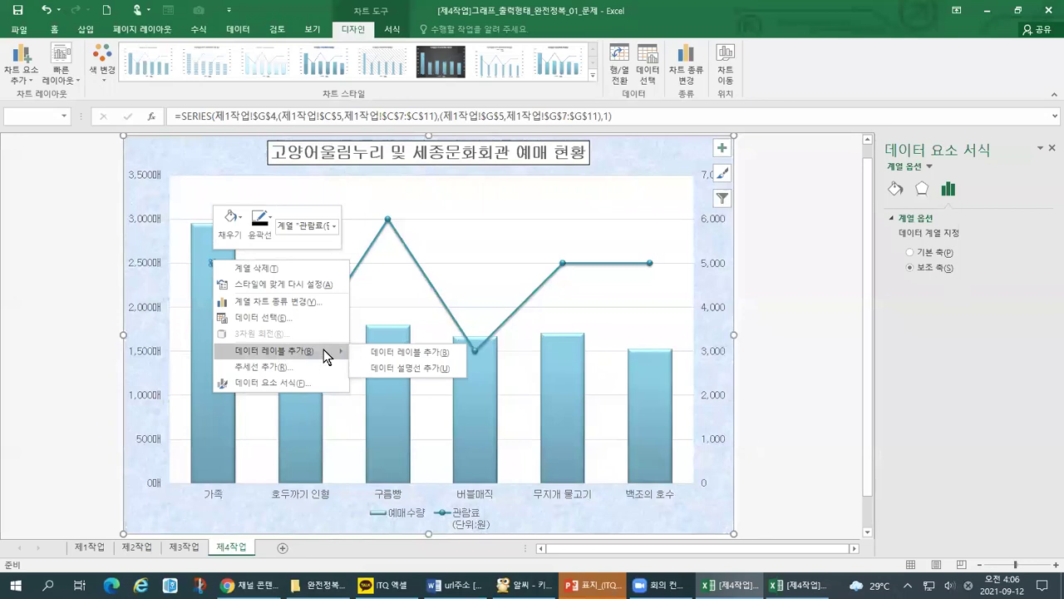
left_click(395, 350)
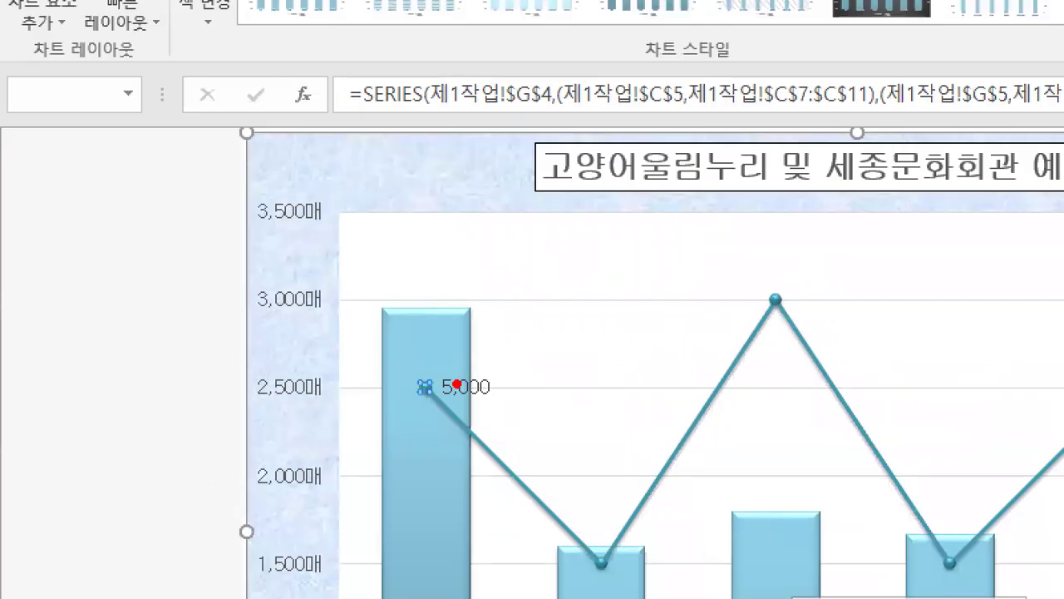
- Open the 데이터 레이블 서식 settings for the 가족 label on the line and review its content, separator and position options
left_click_drag(325, 52, 360, 53)
left_click_drag(478, 408, 486, 408)
left_click_drag(414, 413, 436, 410)
key("Escape")
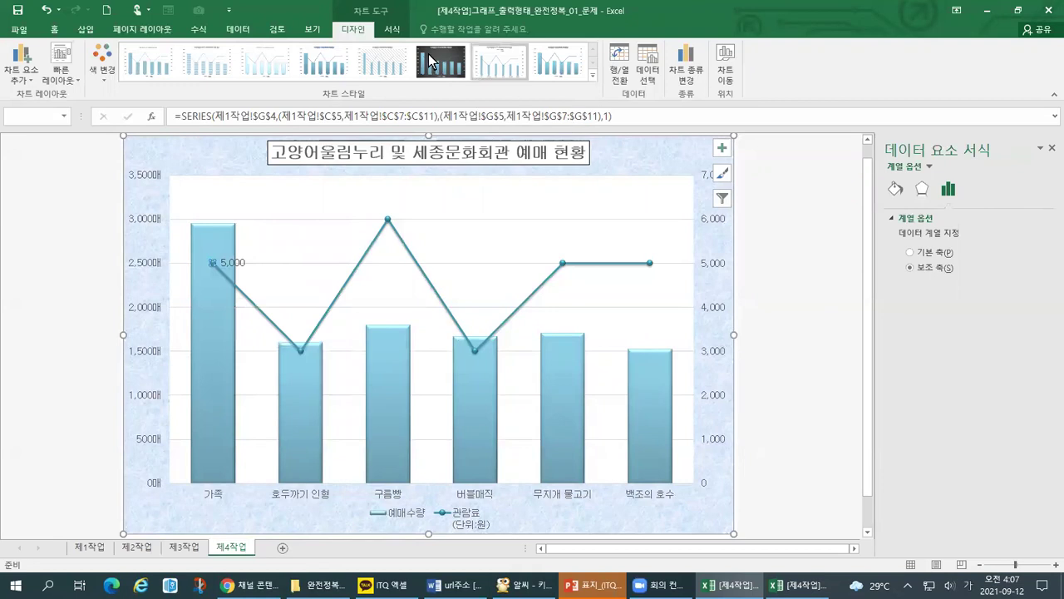
left_click(392, 29)
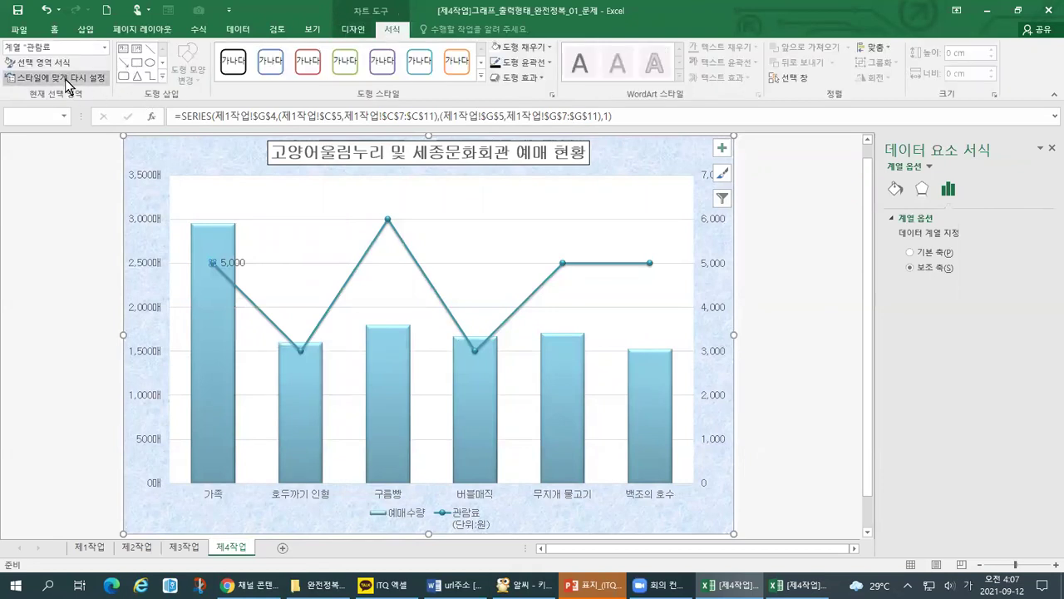
left_click(235, 256)
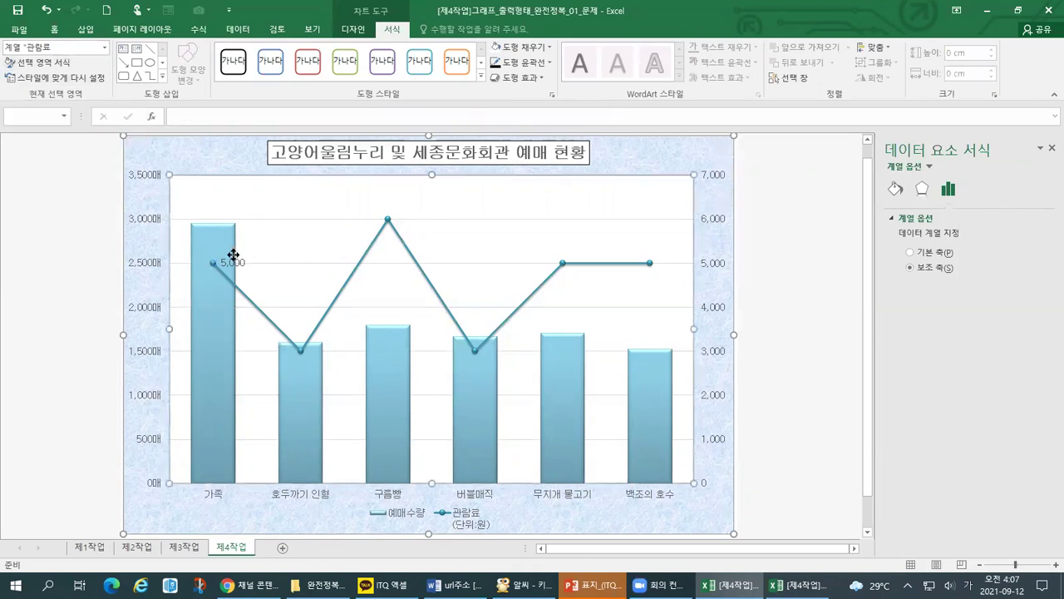
left_click(238, 266)
right_click(238, 266)
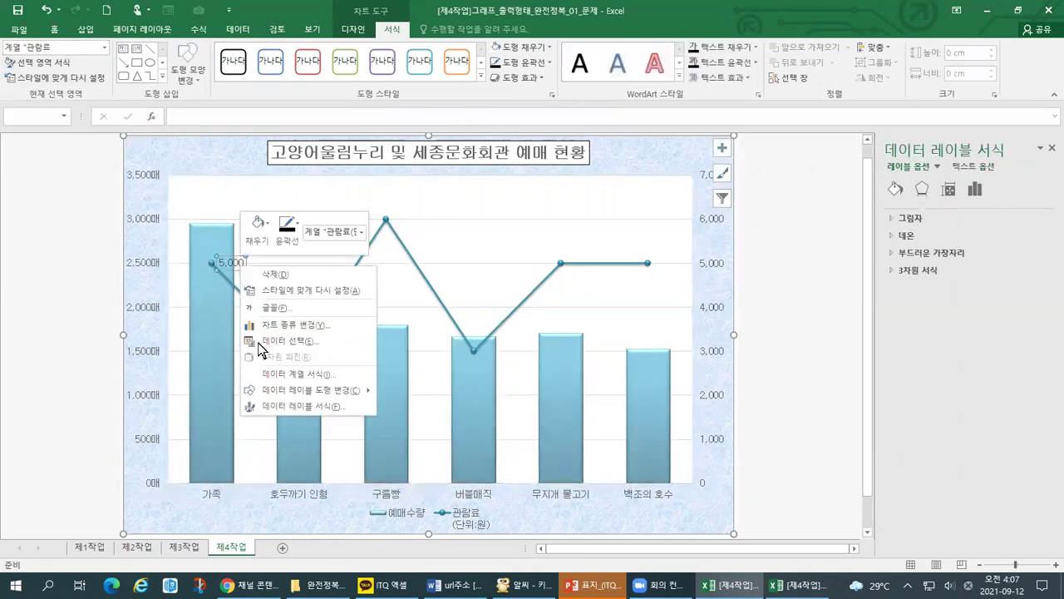
left_click(268, 404)
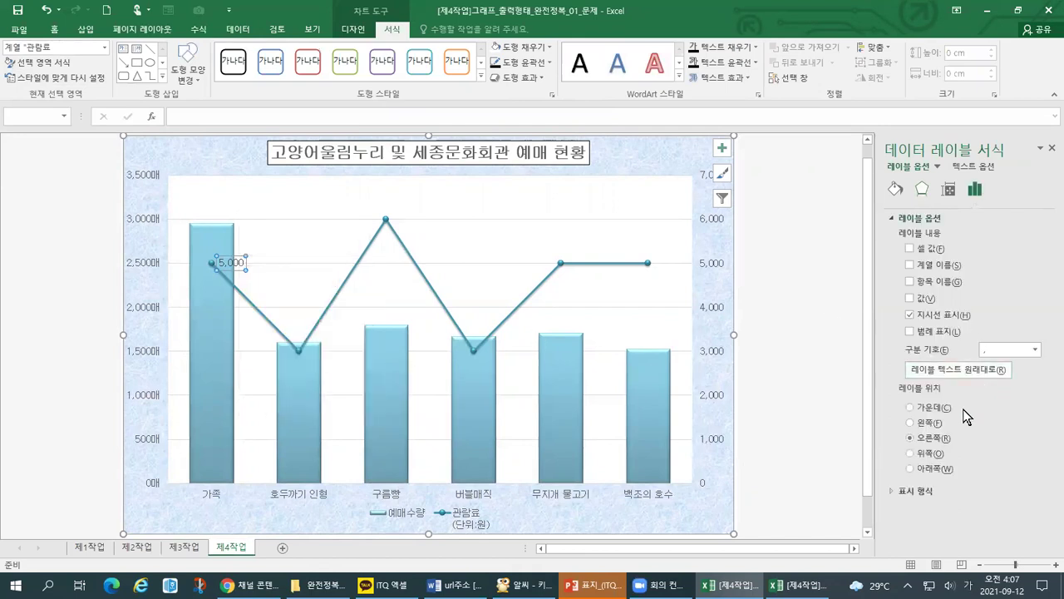
left_click(1036, 352)
left_click(1011, 415)
left_click(843, 350)
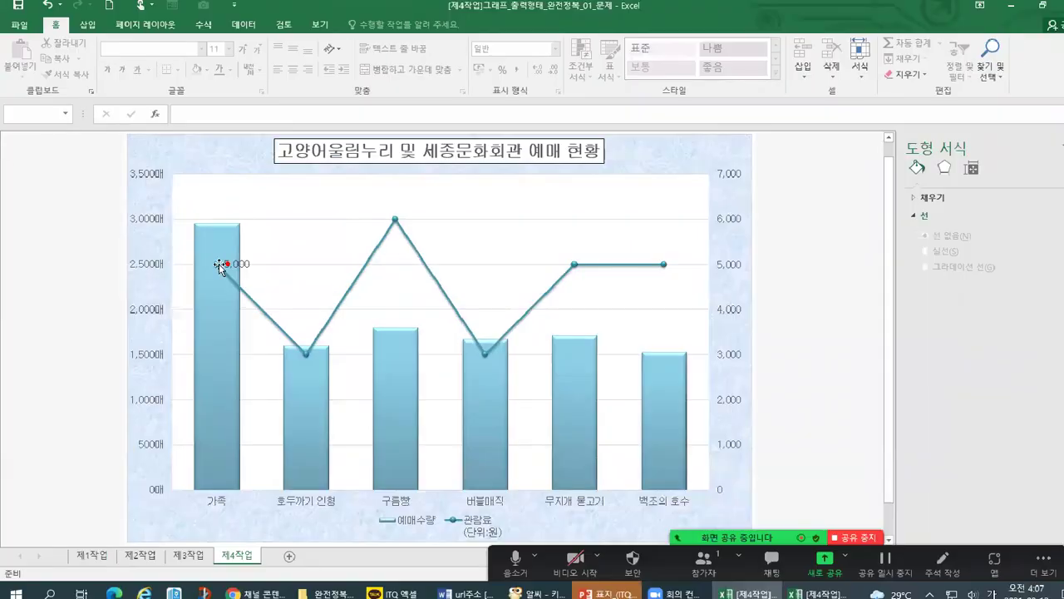
- Select the whole 관람료(단위:원) line series and compare the 가족 point's label with the 예매수량 bar behind it
left_click(313, 309)
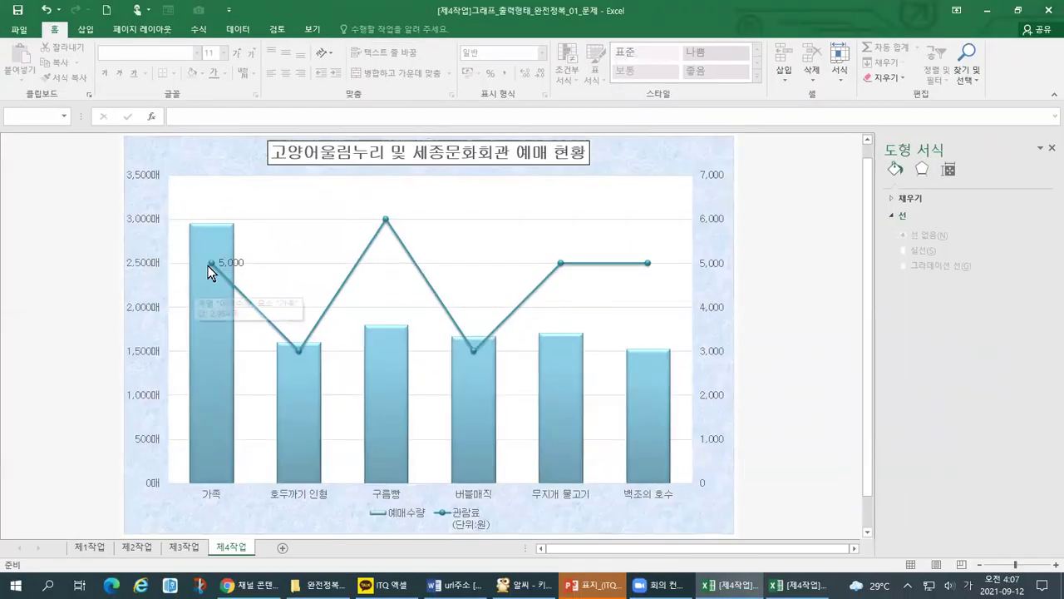
left_click(211, 262)
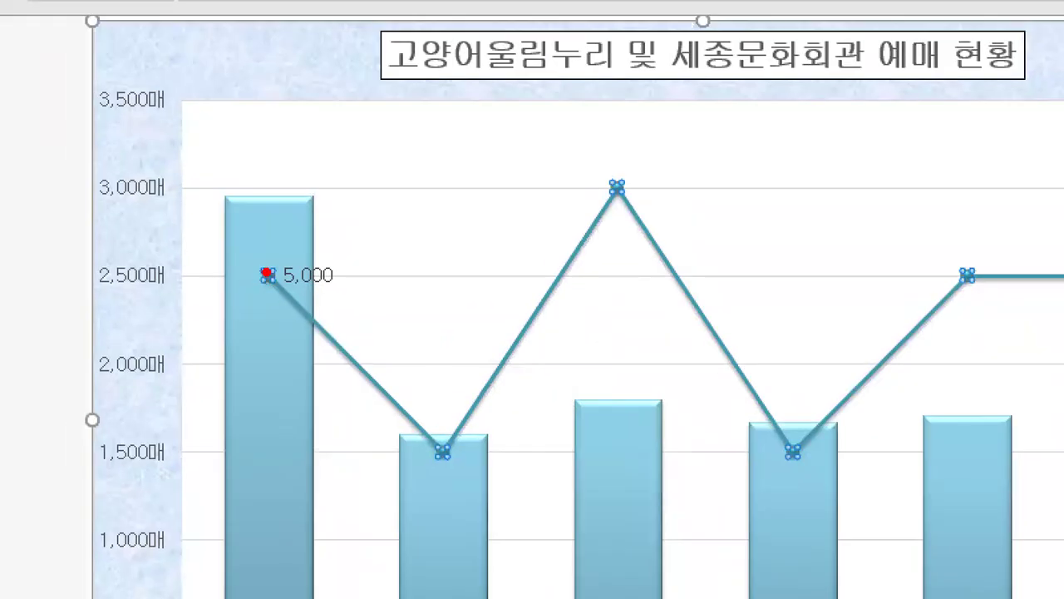
left_click_drag(279, 291, 345, 291)
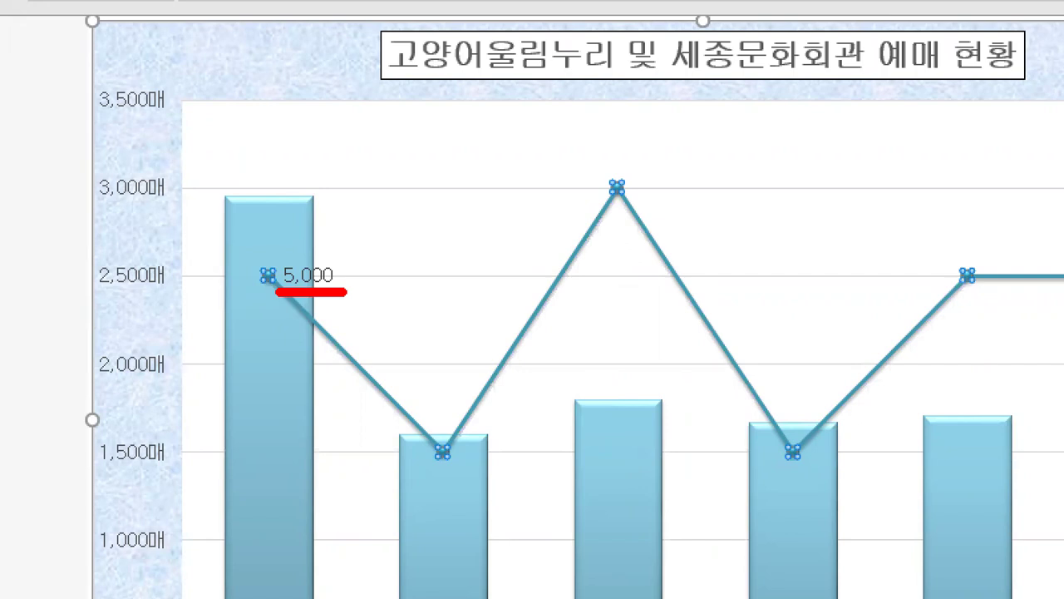
left_click_drag(219, 265, 266, 259)
mouse_move(237, 258)
left_mouse_down()
mouse_move(191, 228)
mouse_move(256, 276)
left_mouse_up()
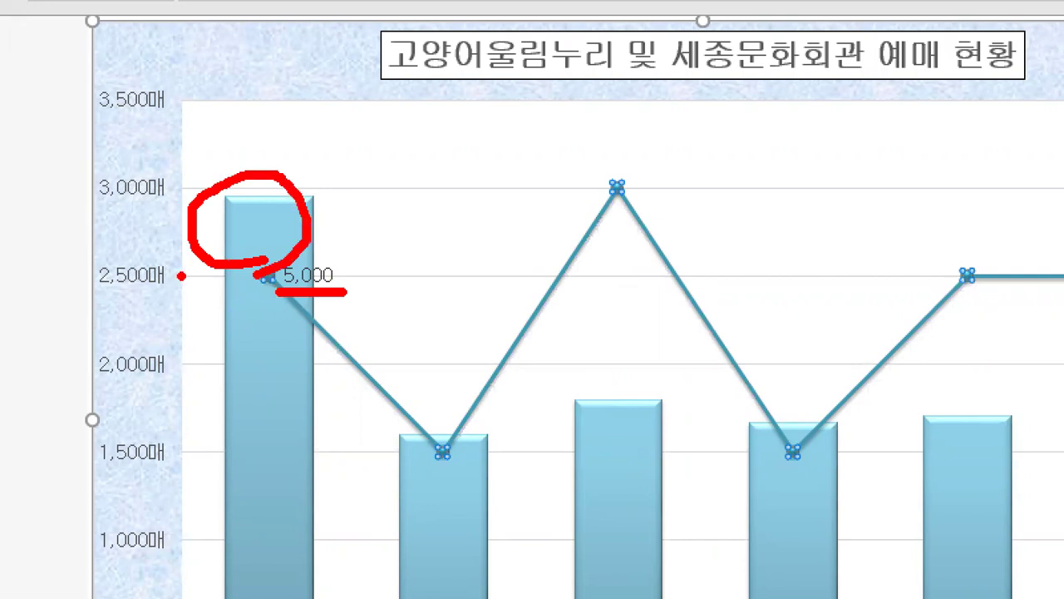
key("Escape")
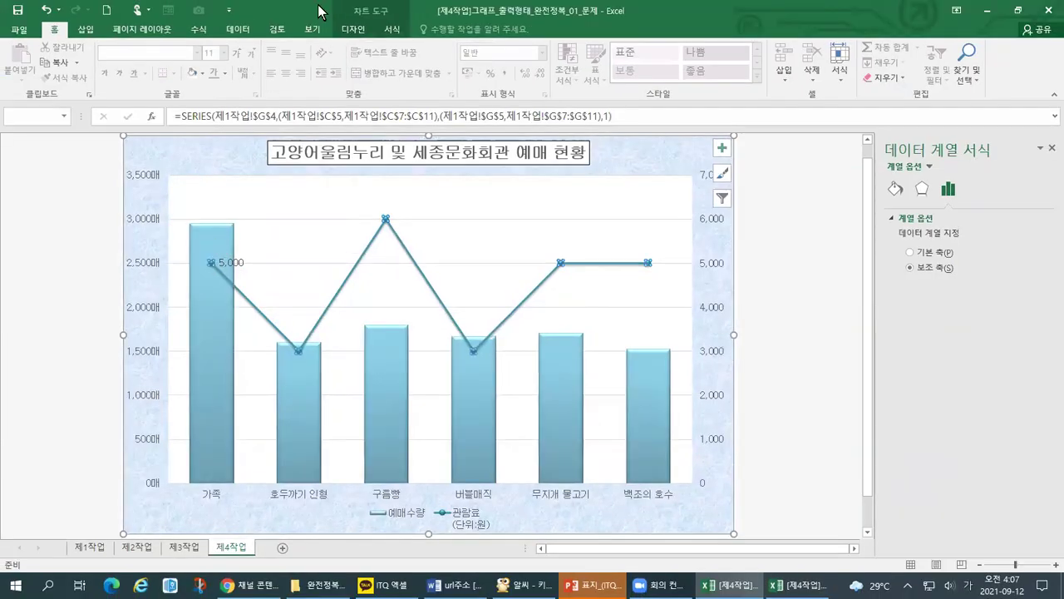
left_click(363, 30)
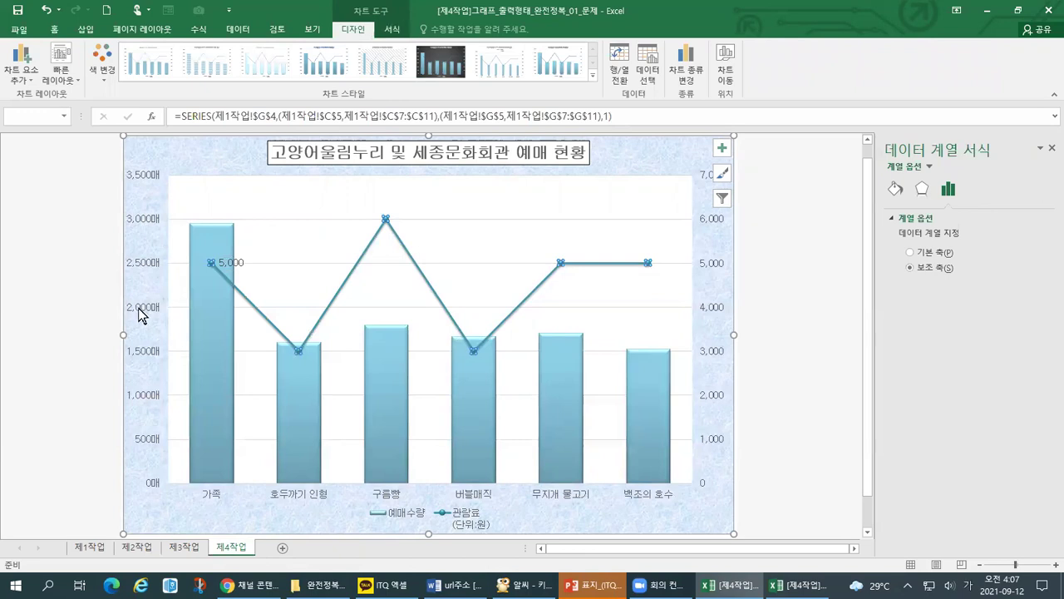
- Open the 데이터 레이블 서식 settings for the 가족 label on the 관람료(단위:원) line series
right_click(211, 261)
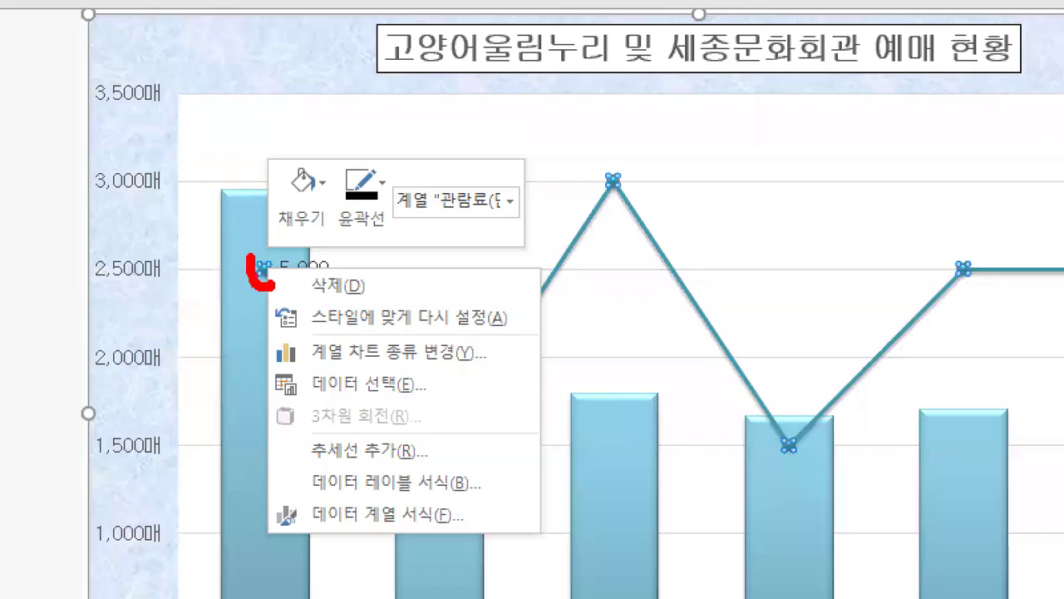
mouse_move(254, 311)
left_mouse_down()
mouse_move(234, 373)
mouse_move(254, 524)
mouse_move(485, 495)
left_mouse_up()
key("Escape")
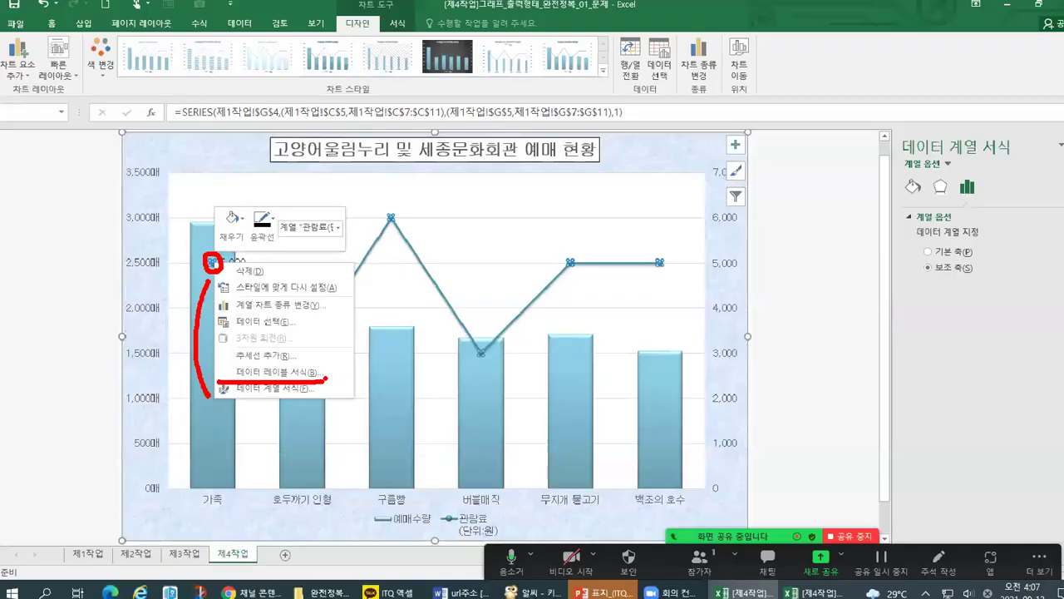
right_click(212, 268)
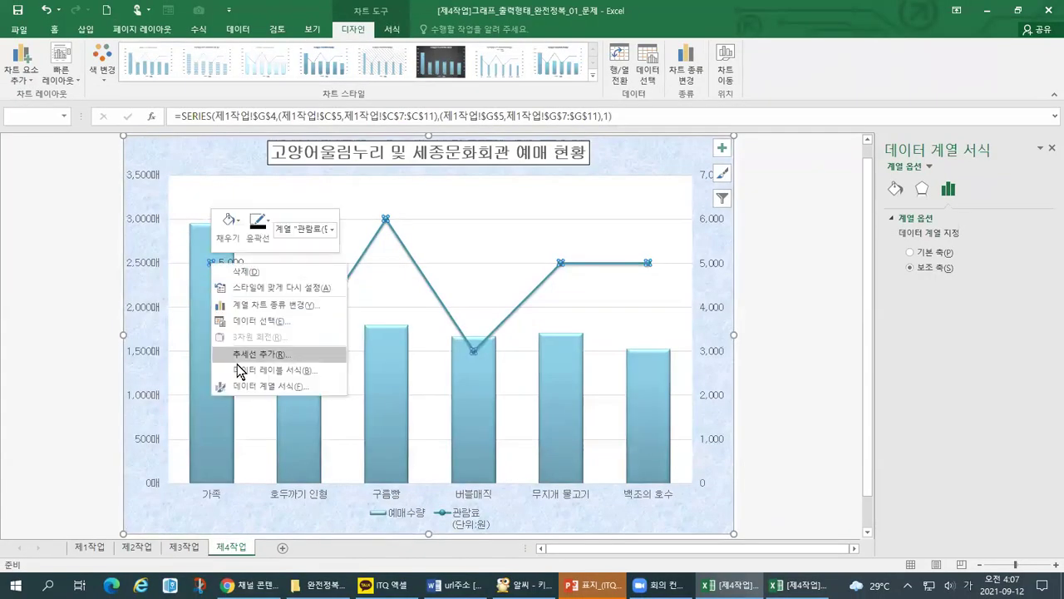
left_click(237, 374)
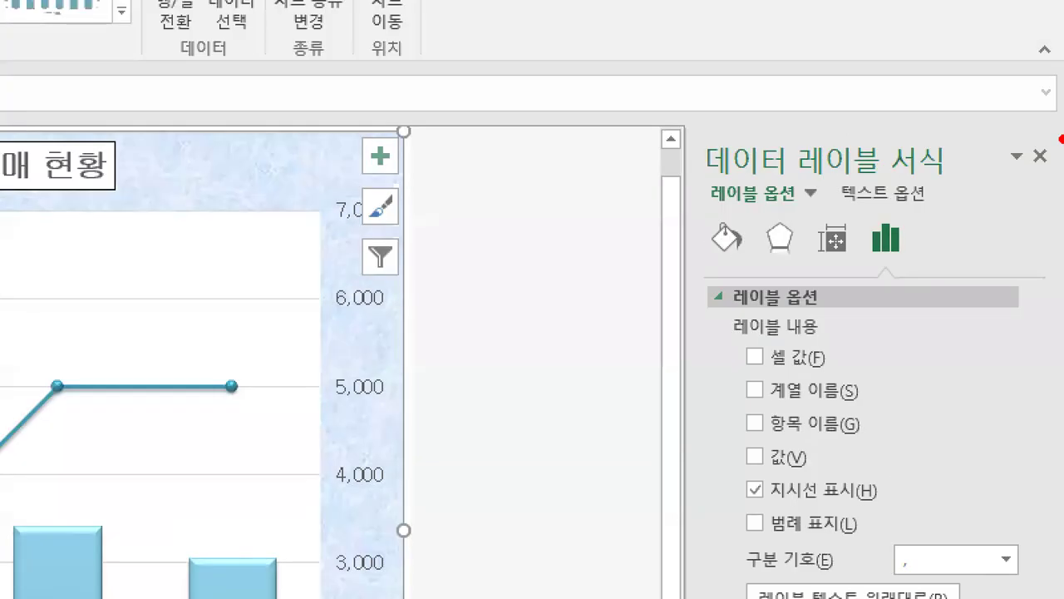
left_click_drag(863, 167, 930, 167)
mouse_move(794, 194)
left_mouse_down()
mouse_move(986, 164)
mouse_move(735, 121)
mouse_move(703, 214)
left_mouse_up()
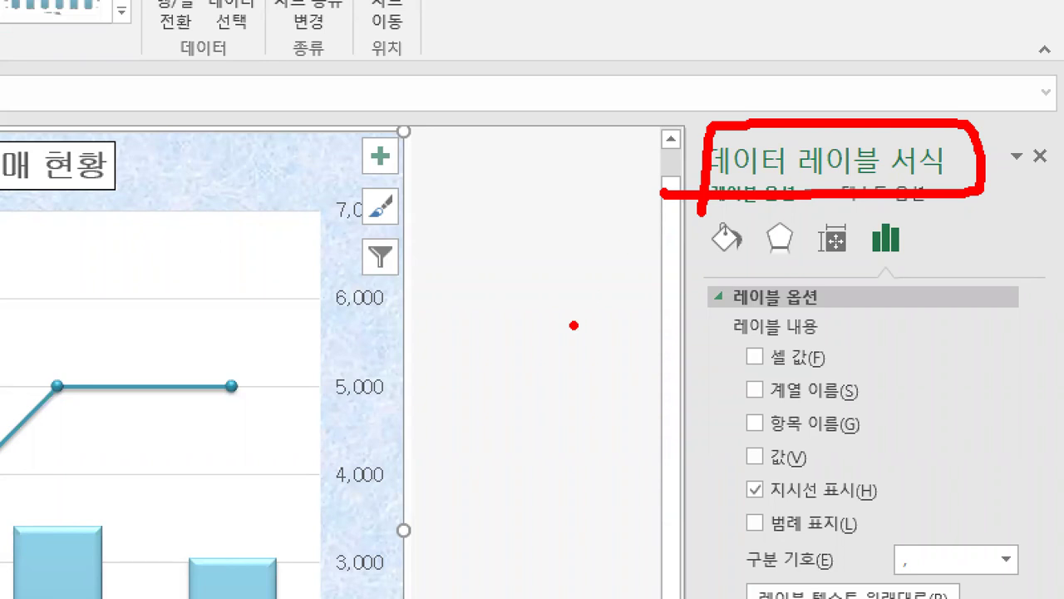
mouse_move(562, 263)
left_mouse_down()
mouse_move(631, 264)
mouse_move(600, 343)
left_mouse_up()
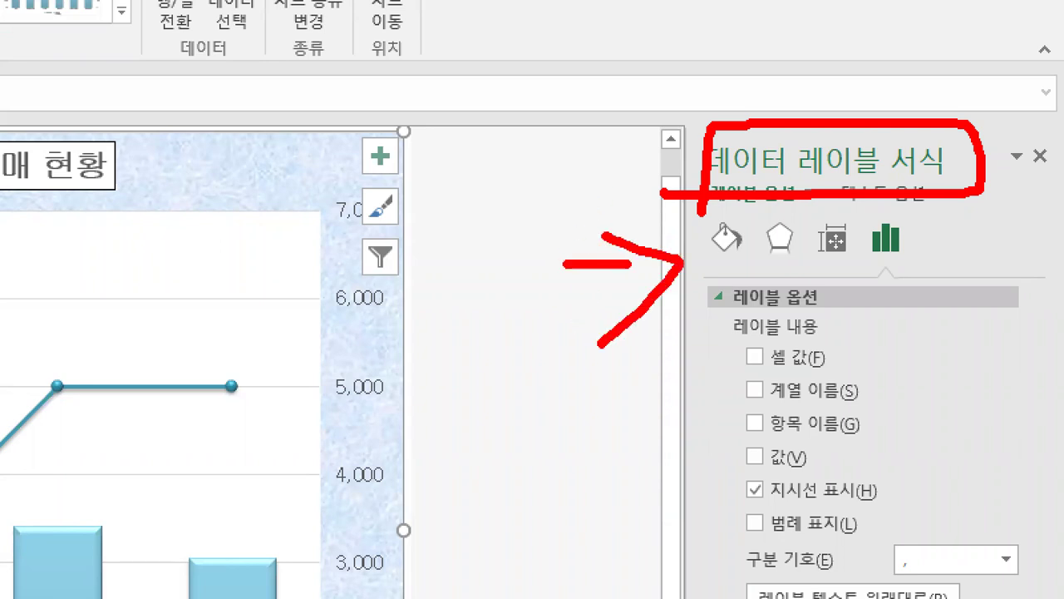
key("Escape")
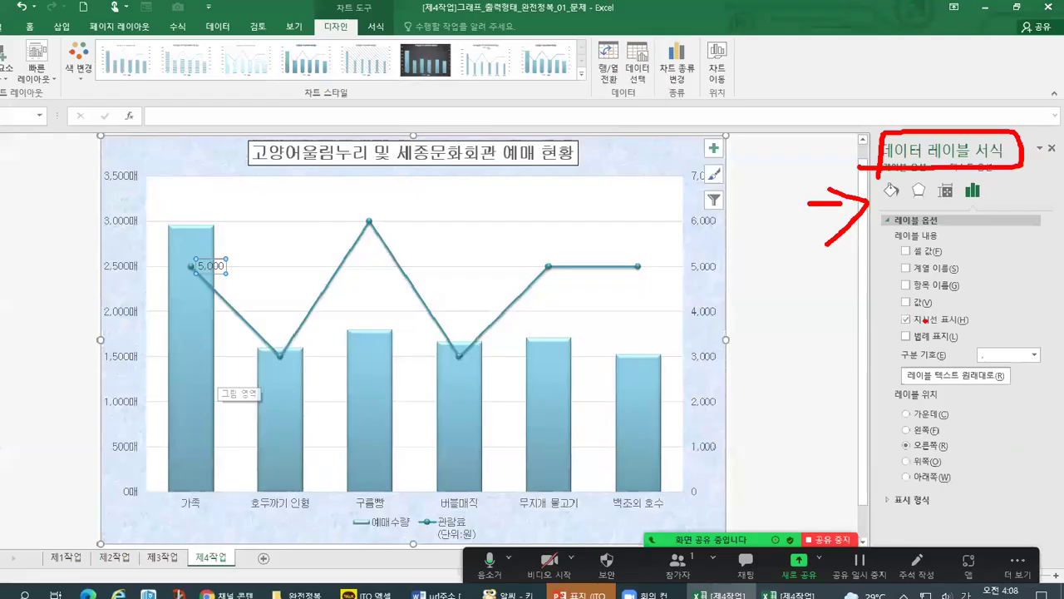
- Set the label position of the 가족 label on the 관람료(단위:원) line to 위쪽
key("ctrl+1")
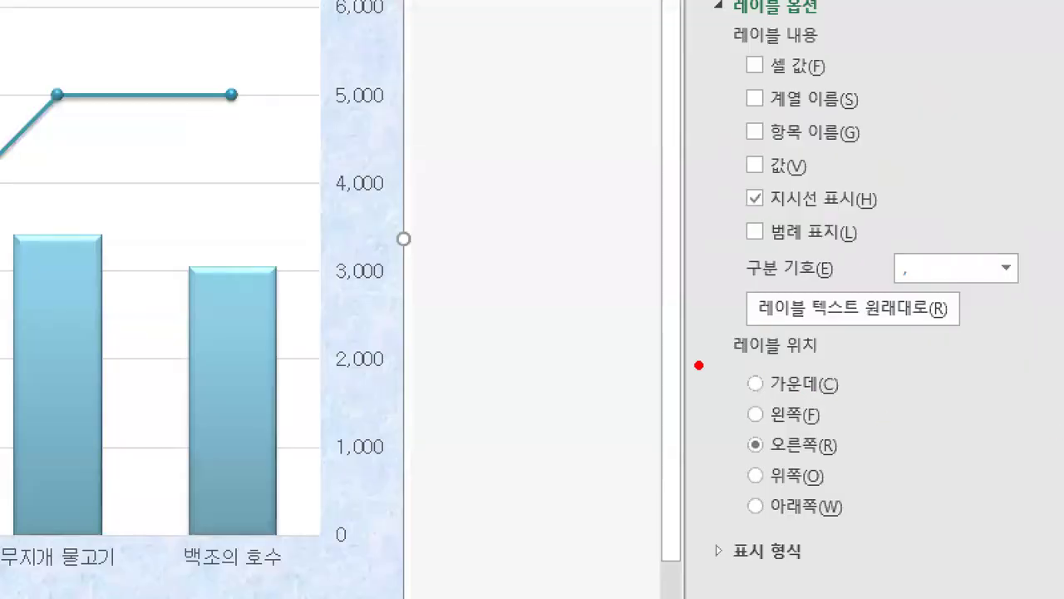
left_click_drag(880, 398, 958, 398)
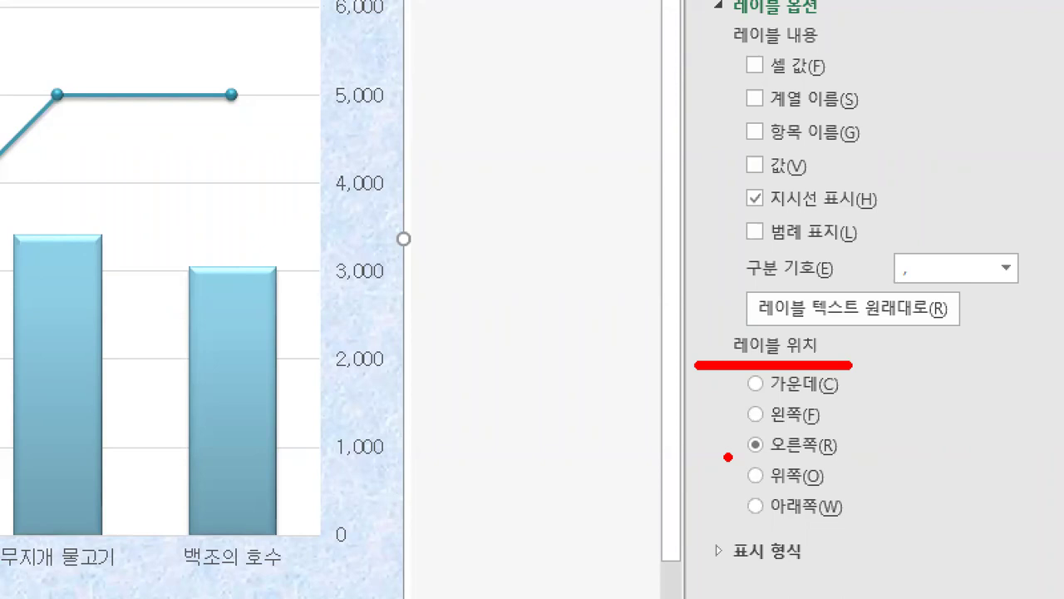
left_click(722, 445)
left_click_drag(747, 457, 841, 458)
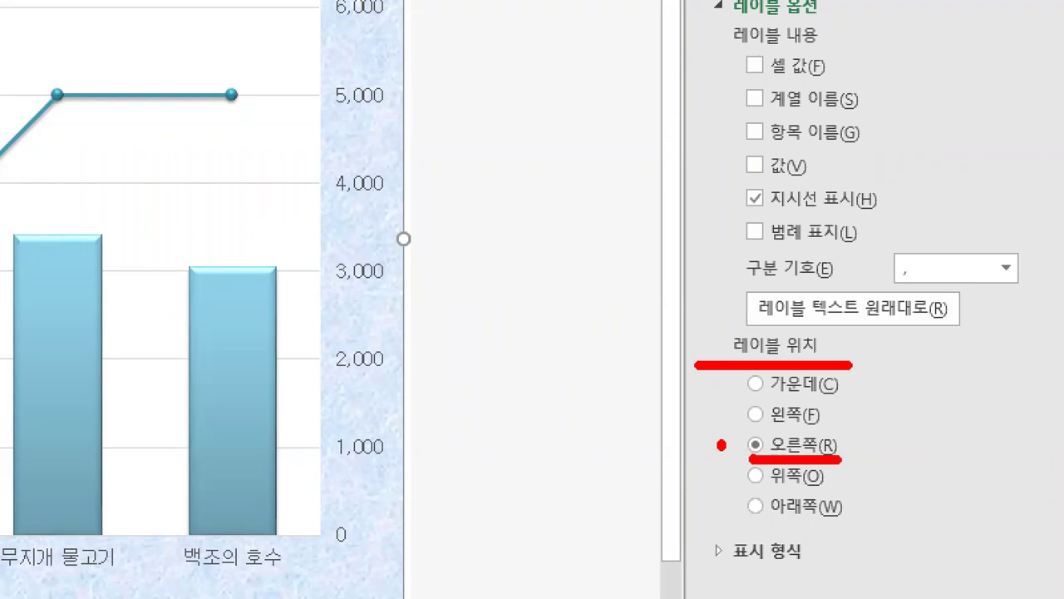
key("Escape")
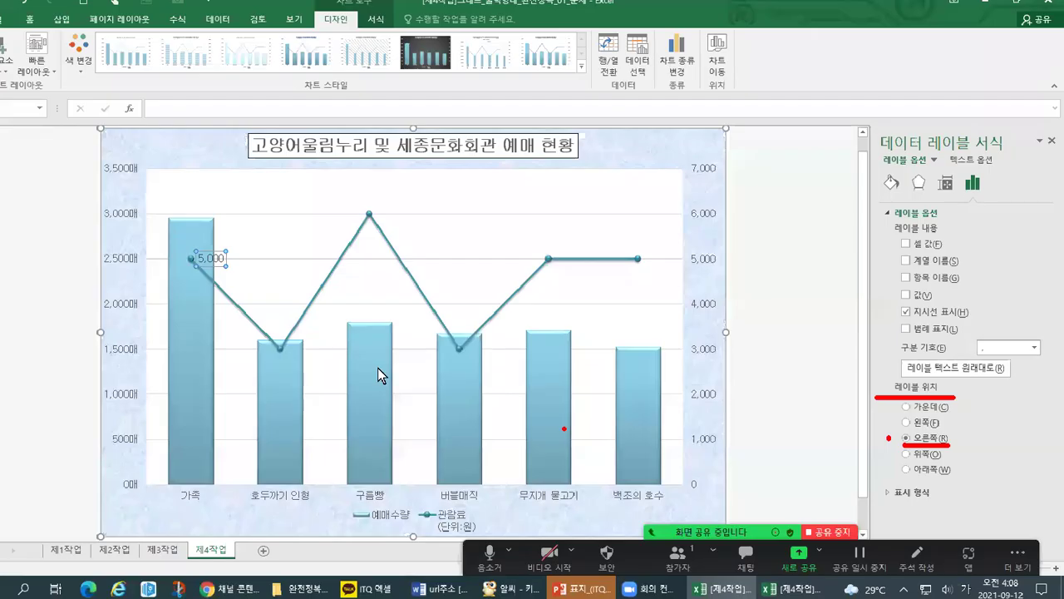
key("ctrl+1")
mouse_move(314, 270)
left_mouse_down()
mouse_move(316, 333)
mouse_move(258, 303)
mouse_move(378, 309)
left_mouse_up()
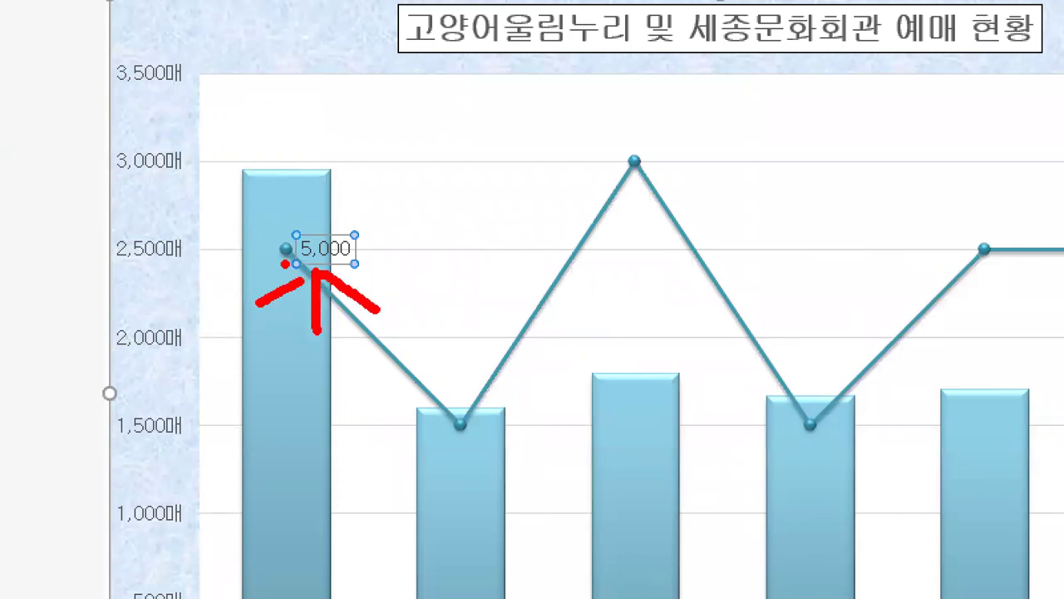
key("Escape")
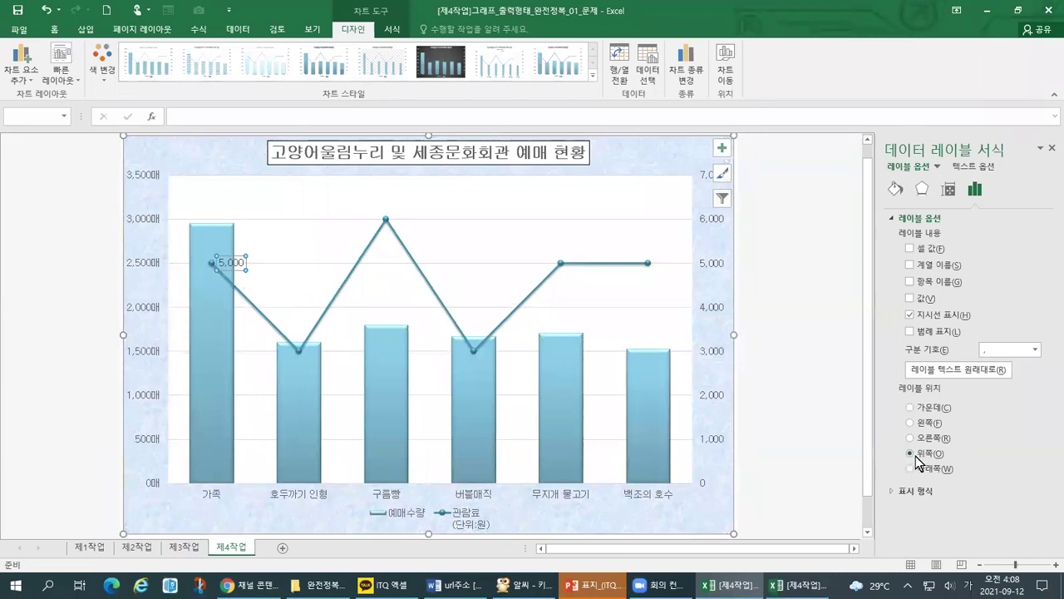
key("ctrl+1")
left_click_drag(730, 483, 769, 485)
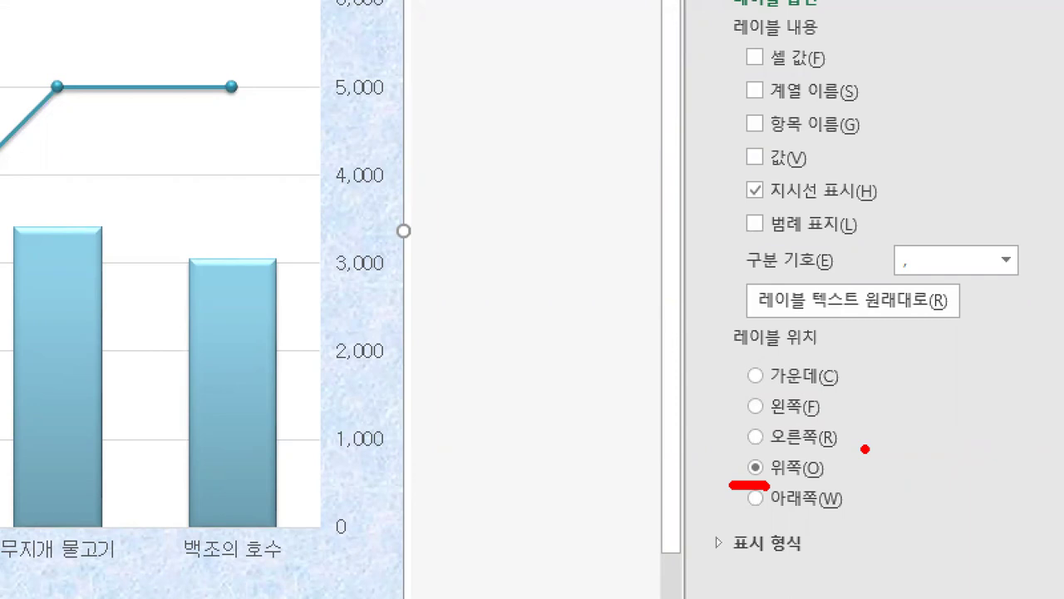
mouse_move(720, 459)
left_mouse_down()
mouse_move(735, 472)
mouse_move(752, 441)
left_mouse_up()
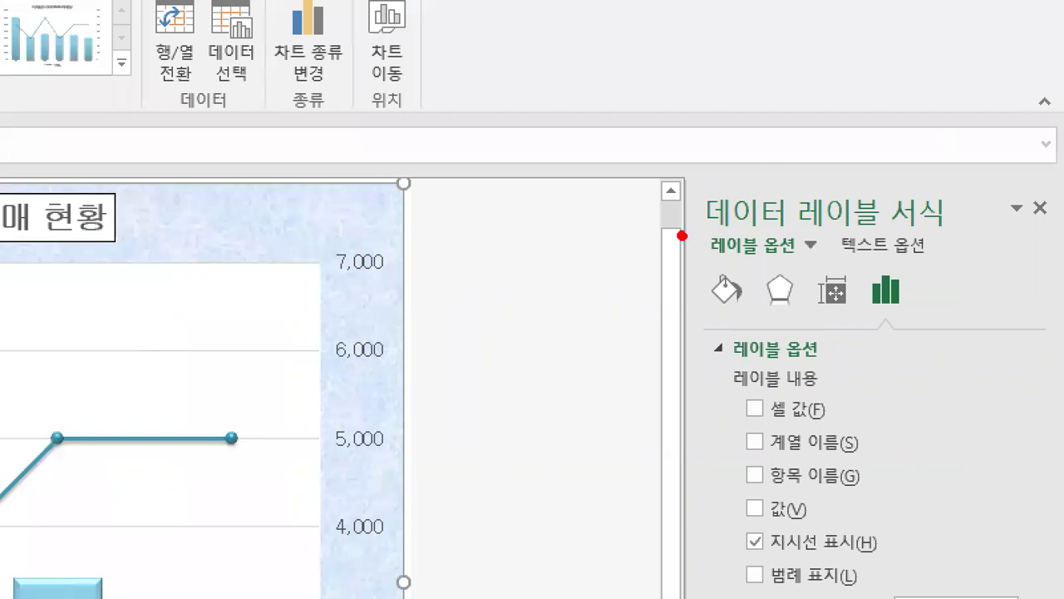
- Close the 데이터 레이블 서식 settings and deselect the chart
left_click_drag(683, 236, 940, 240)
left_click_drag(1051, 224, 1053, 247)
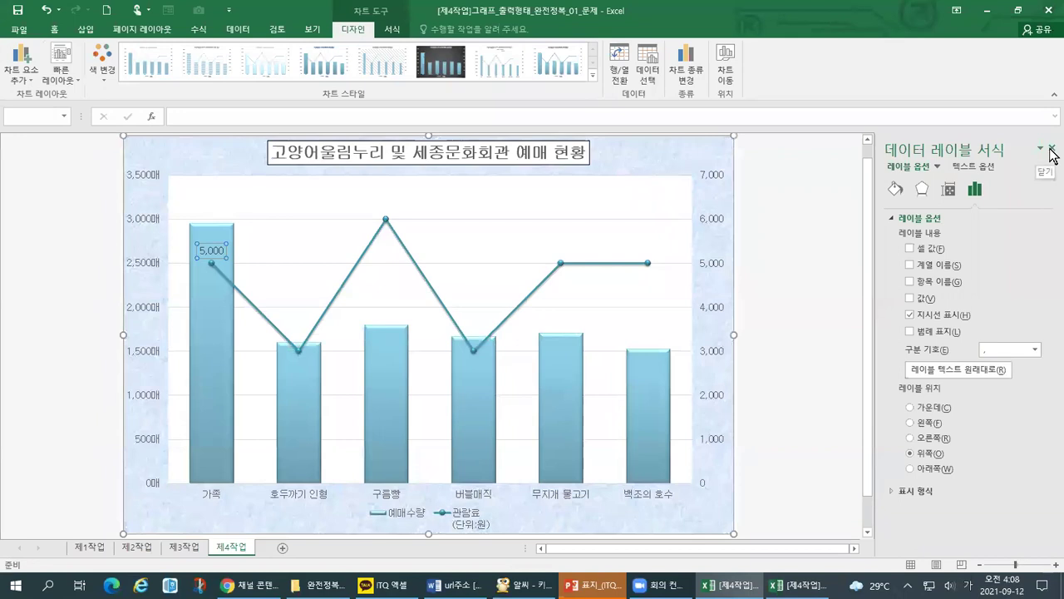
left_click(1051, 151)
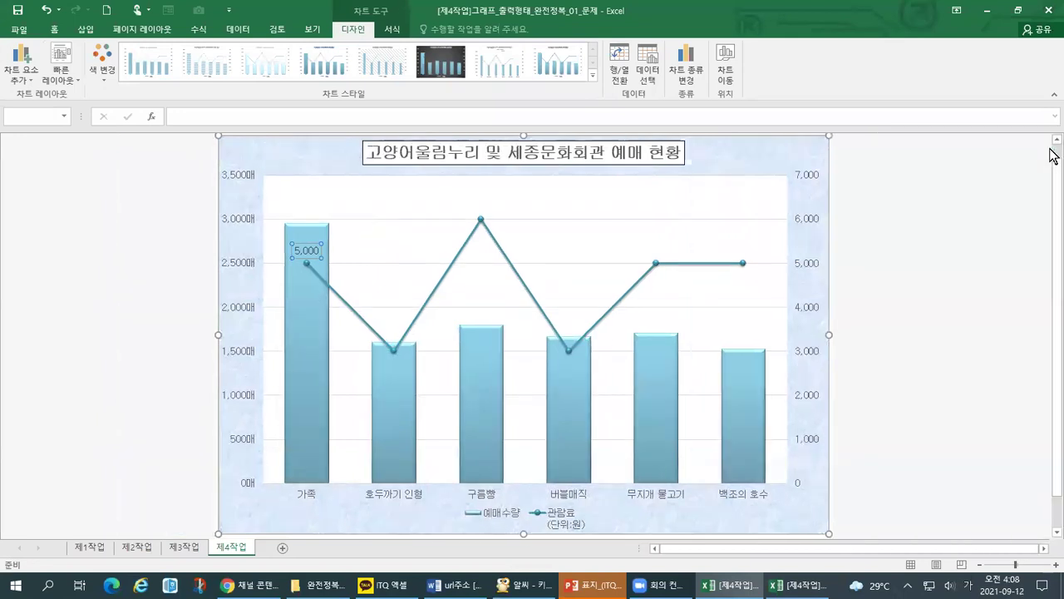
left_click(96, 376)
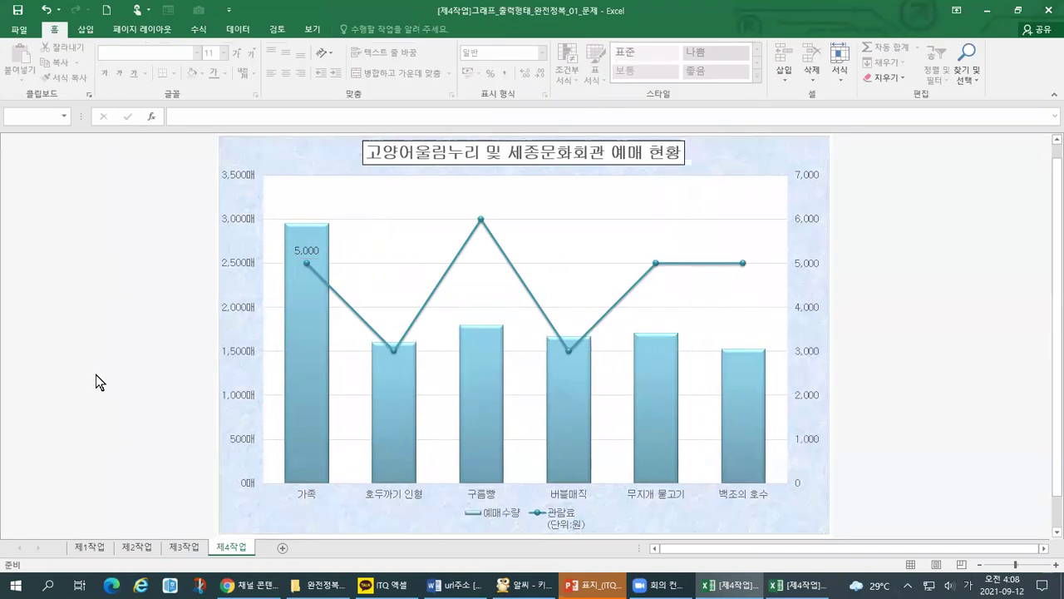
- Compare the 가족 label on the chart with the one in the 출력형태 workbook's finished chart
left_click(800, 584)
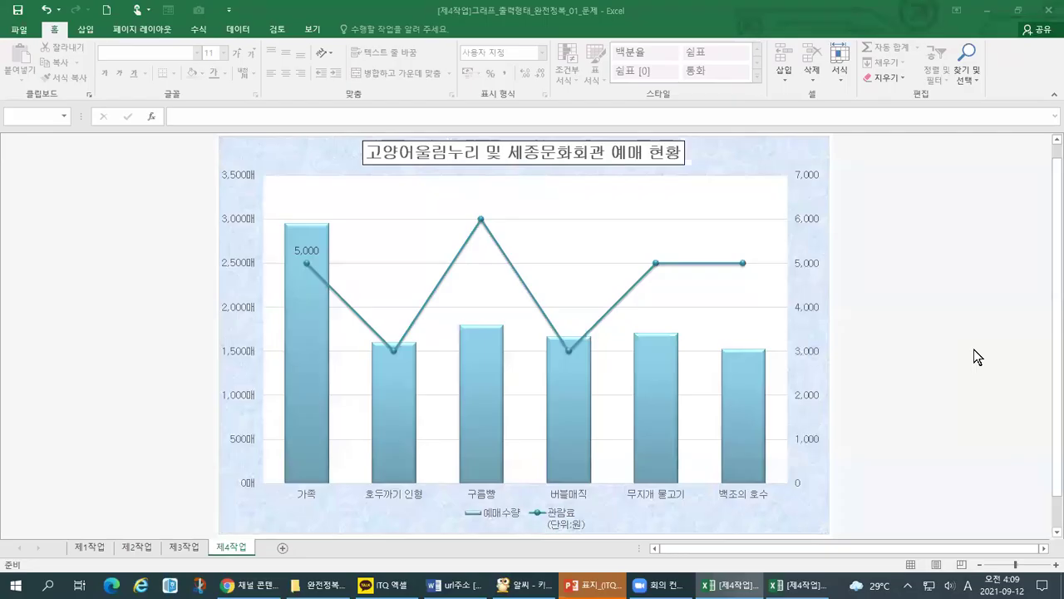
key("ctrl+1")
left_click(245, 276)
left_click_drag(337, 244, 406, 246)
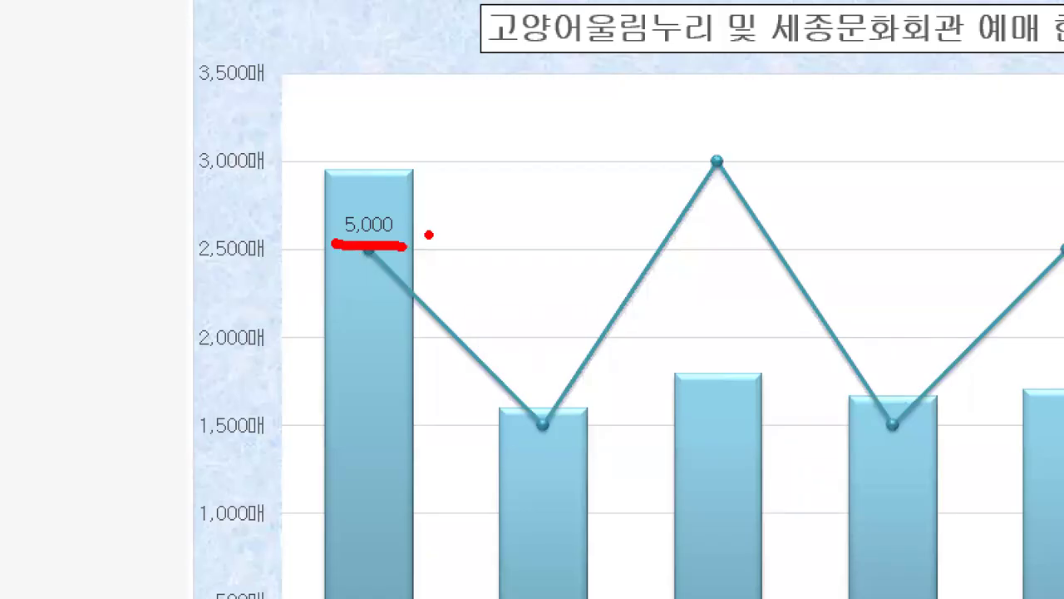
key("Escape")
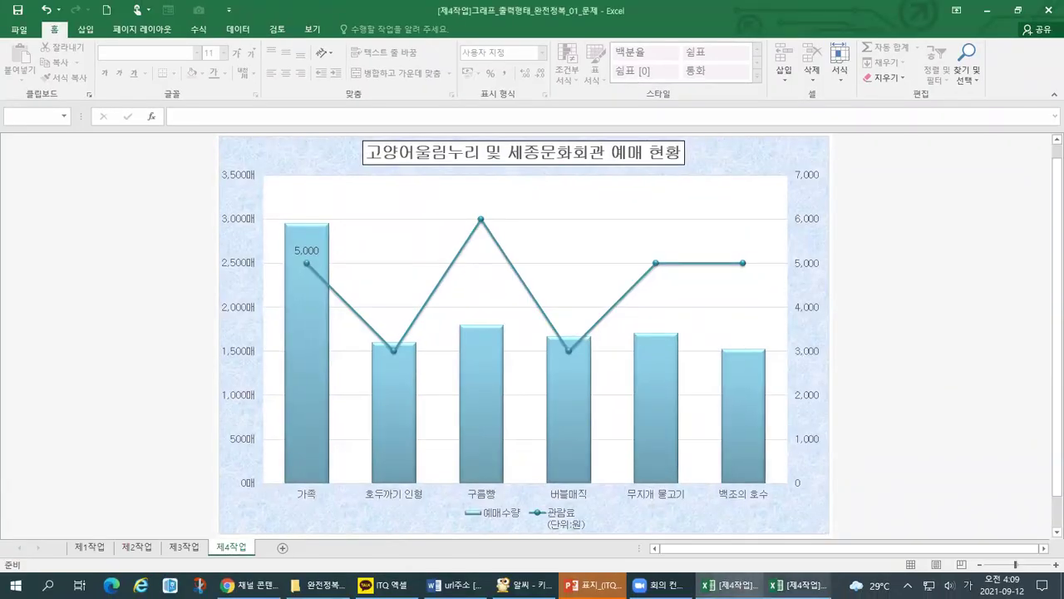
left_click(796, 585)
key("ctrl+1")
left_click_drag(268, 224, 313, 216)
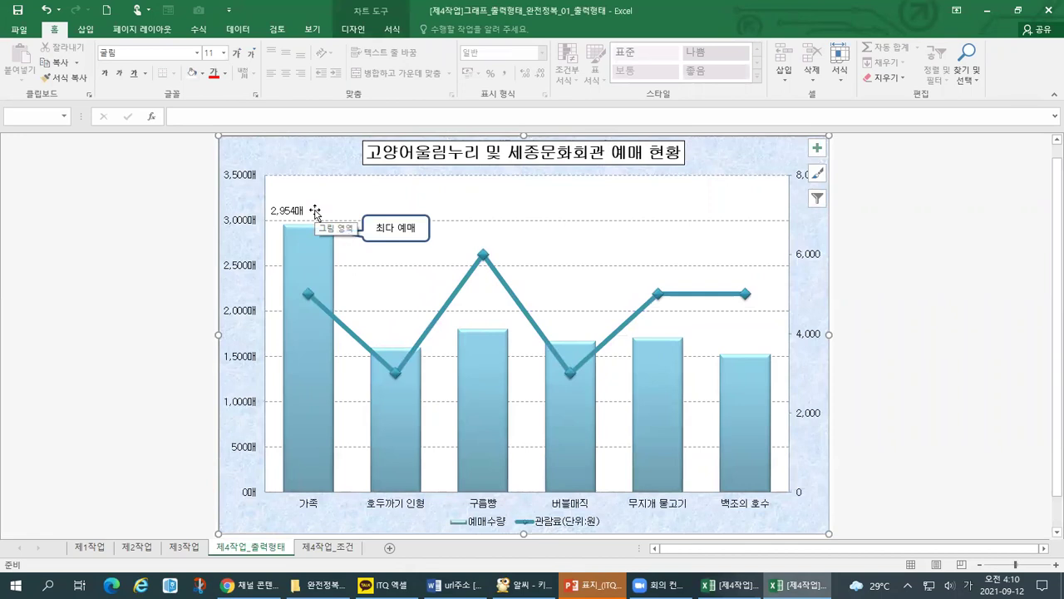
- Check the 가족 row's 관람료(단위:원) and 예매수량 values on the 제1작업 sheet of the 출력형태 workbook
left_click(95, 547)
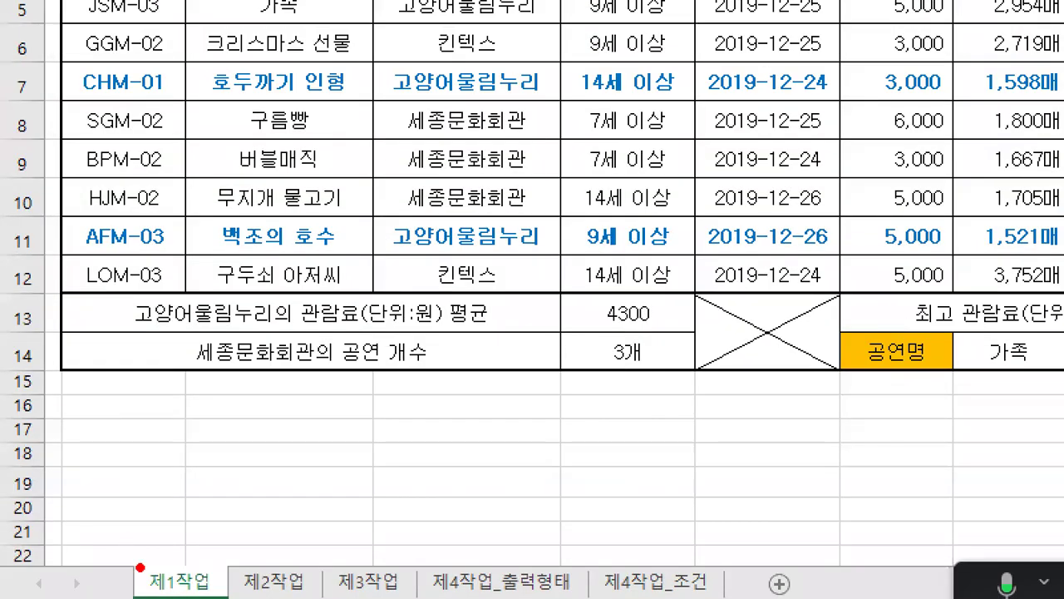
left_click_drag(82, 528, 101, 523)
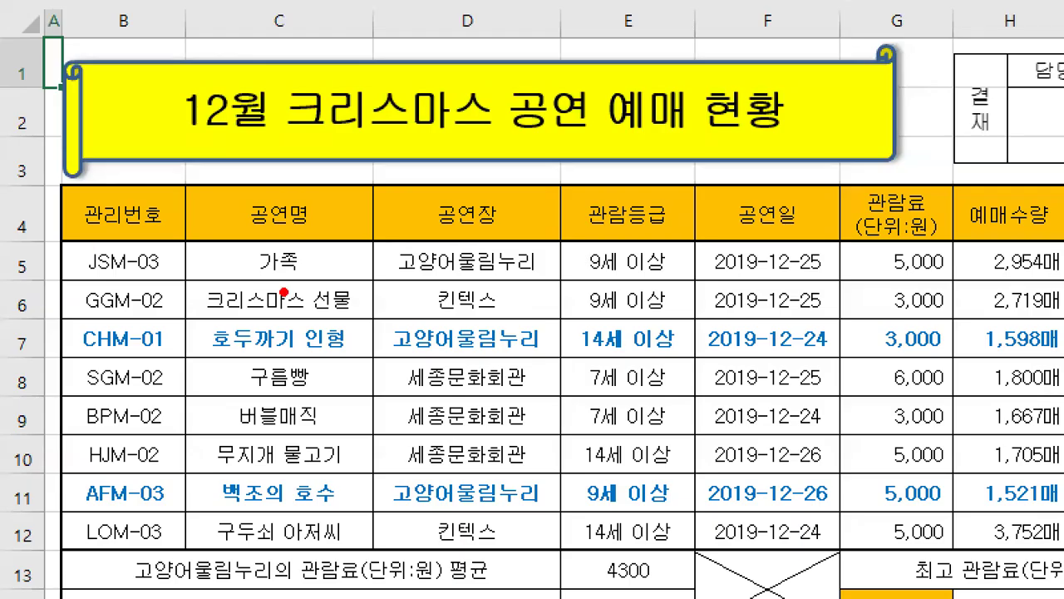
mouse_move(309, 275)
left_mouse_down()
mouse_move(247, 279)
mouse_move(329, 275)
left_mouse_up()
mouse_move(845, 280)
left_mouse_down()
mouse_move(1053, 277)
mouse_move(1063, 276)
mouse_move(1062, 249)
mouse_move(1006, 198)
mouse_move(960, 249)
mouse_move(966, 287)
left_mouse_up()
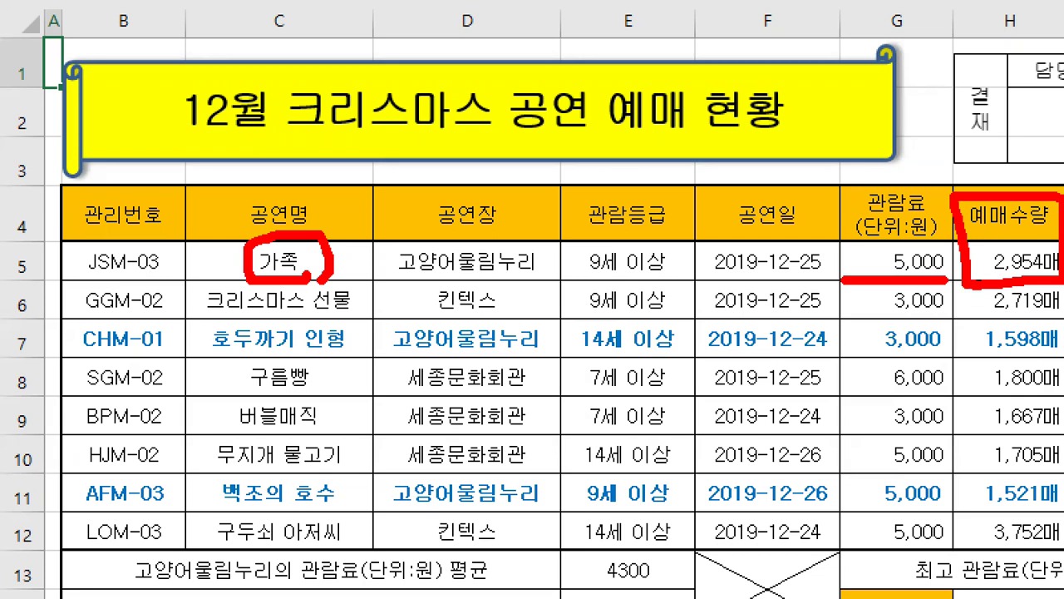
left_click_drag(977, 251, 997, 244)
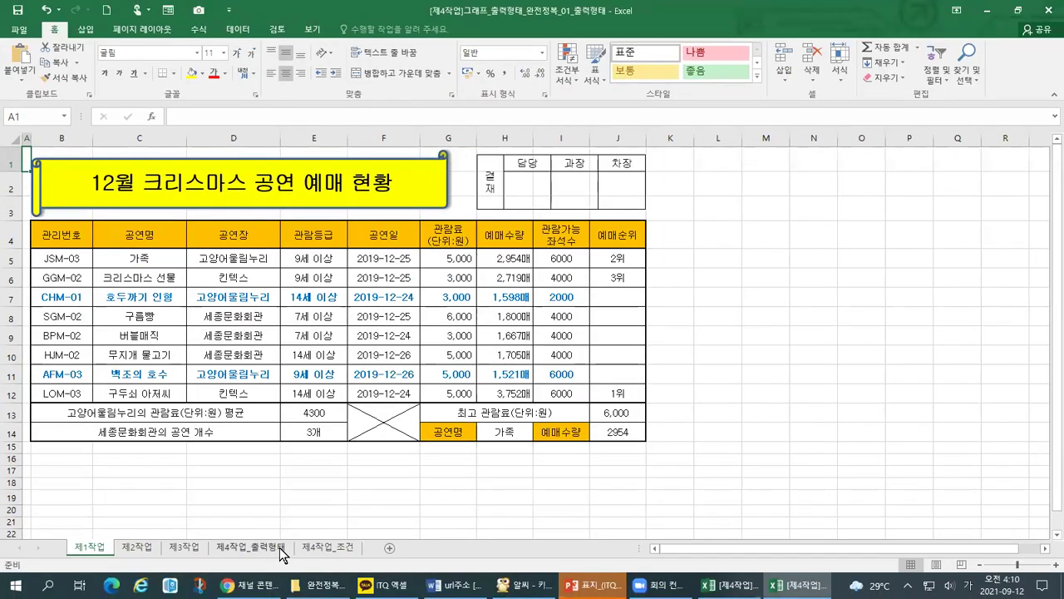
- Return to the 제4작업_출력형태 sheet and examine the value label above the 가족 bar
left_click(279, 547)
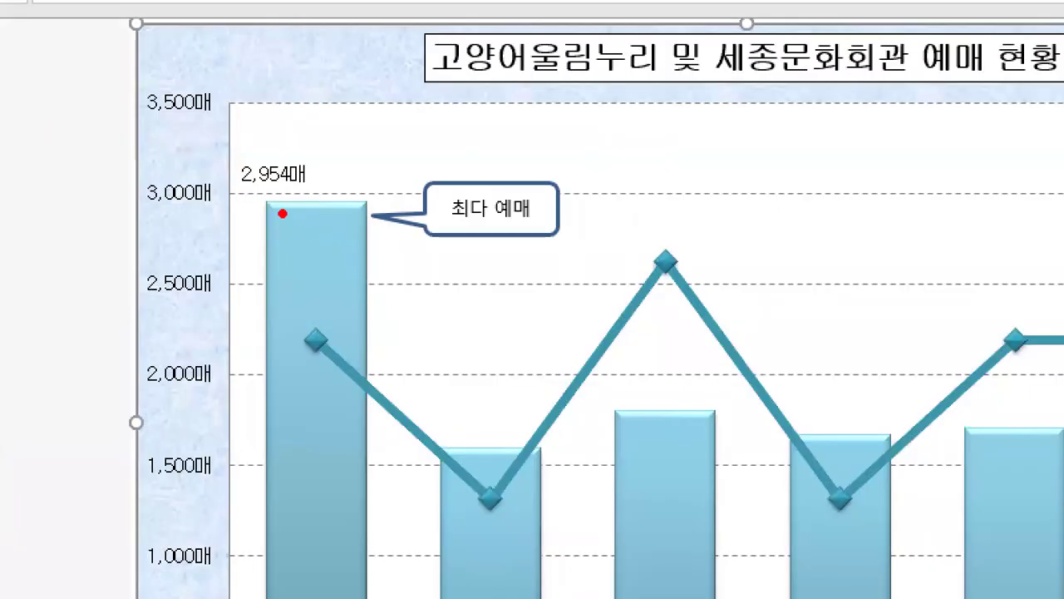
left_click_drag(267, 220, 314, 219)
key("Escape")
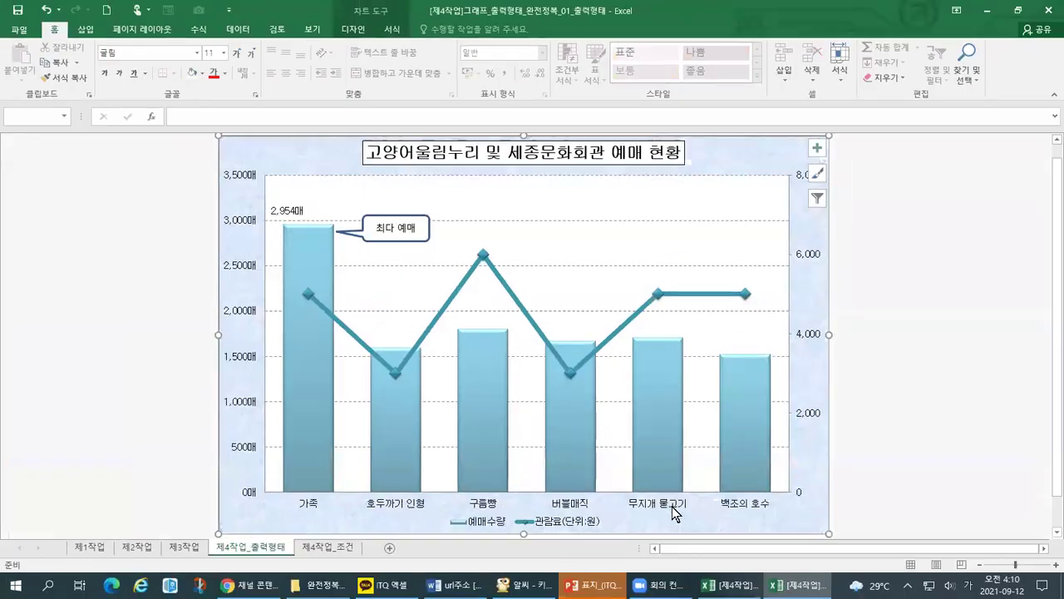
- Switch back to the 문제 workbook and check in the legend which series the 가족 label belongs to
mouse_move(728, 586)
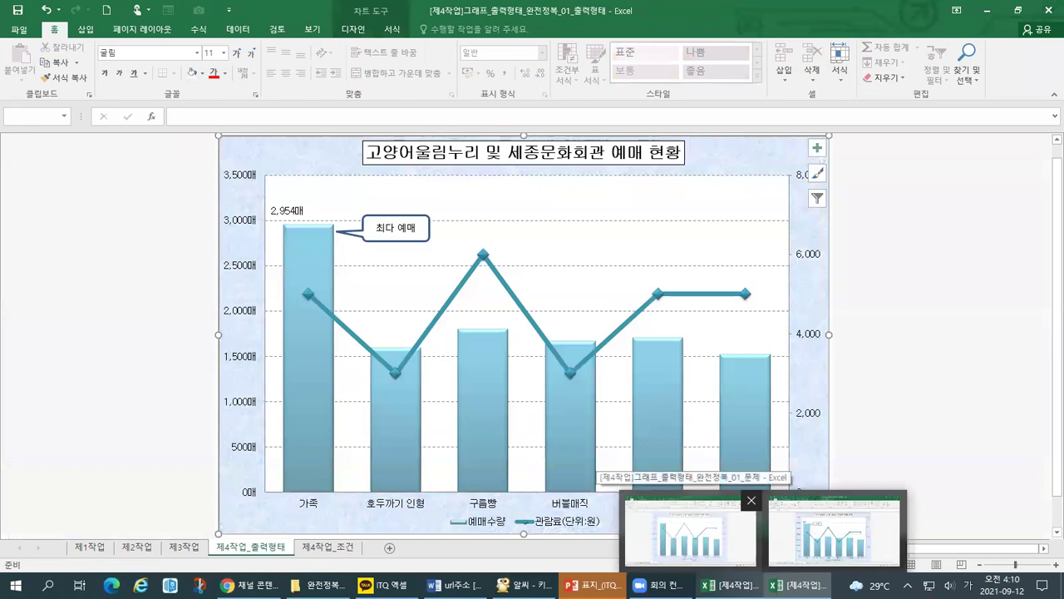
left_click(794, 539)
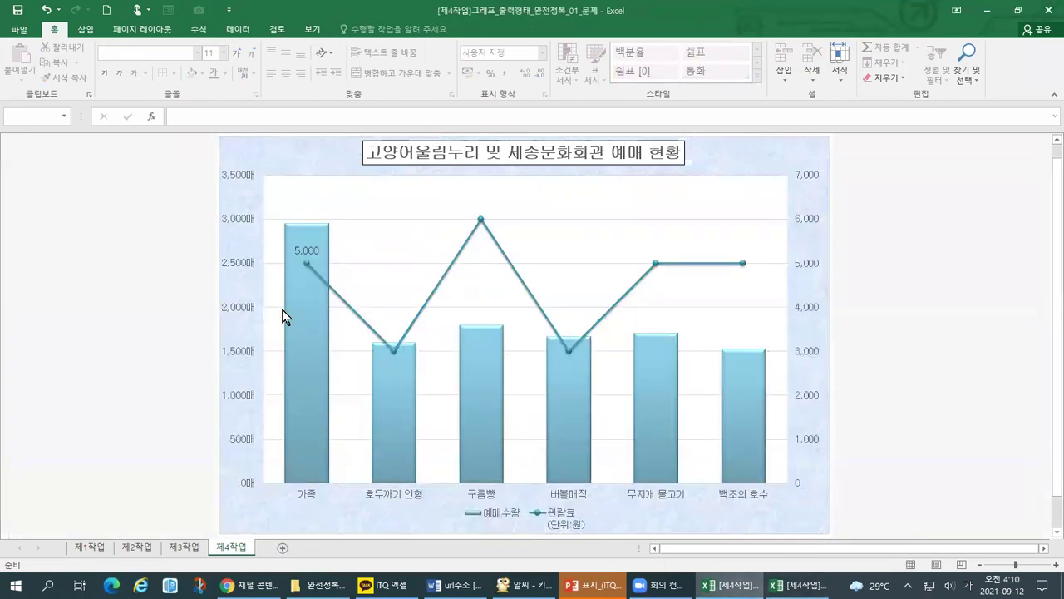
key("ctrl+1")
left_click(266, 469)
mouse_move(868, 597)
left_mouse_down()
mouse_move(784, 577)
mouse_move(908, 523)
mouse_move(868, 595)
left_mouse_up()
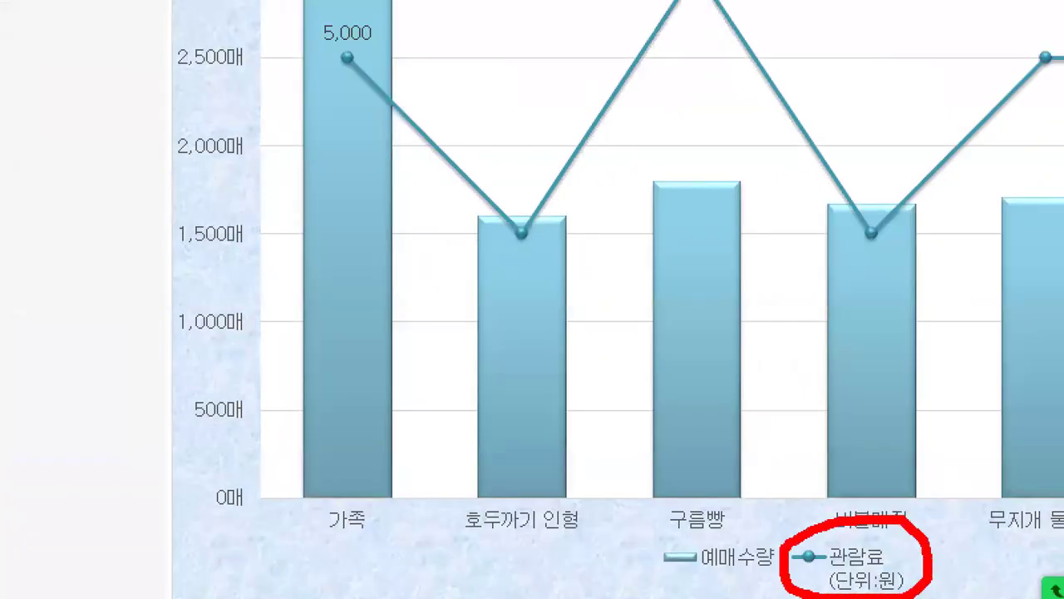
left_click_drag(342, 72, 331, 71)
left_click_drag(661, 582, 765, 582)
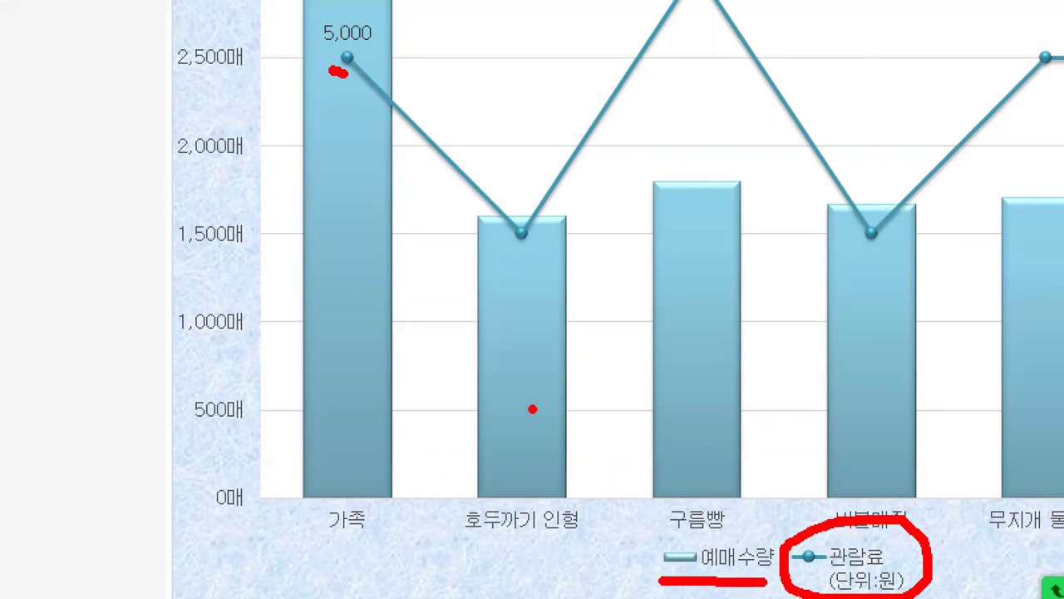
left_click_drag(789, 509, 813, 504)
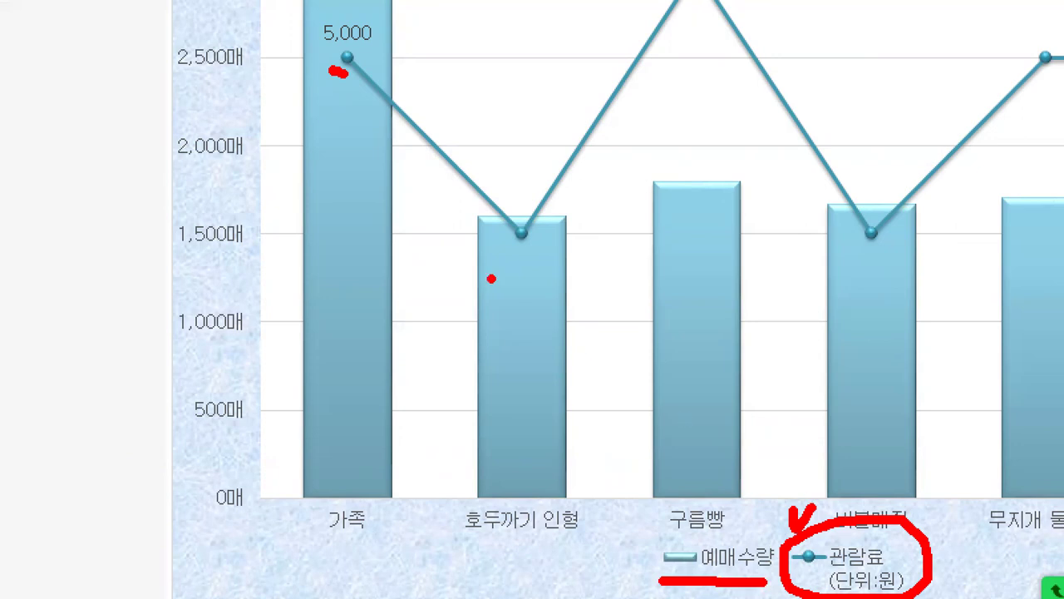
mouse_move(376, 60)
left_mouse_down()
mouse_move(355, 75)
mouse_move(371, 88)
left_mouse_up()
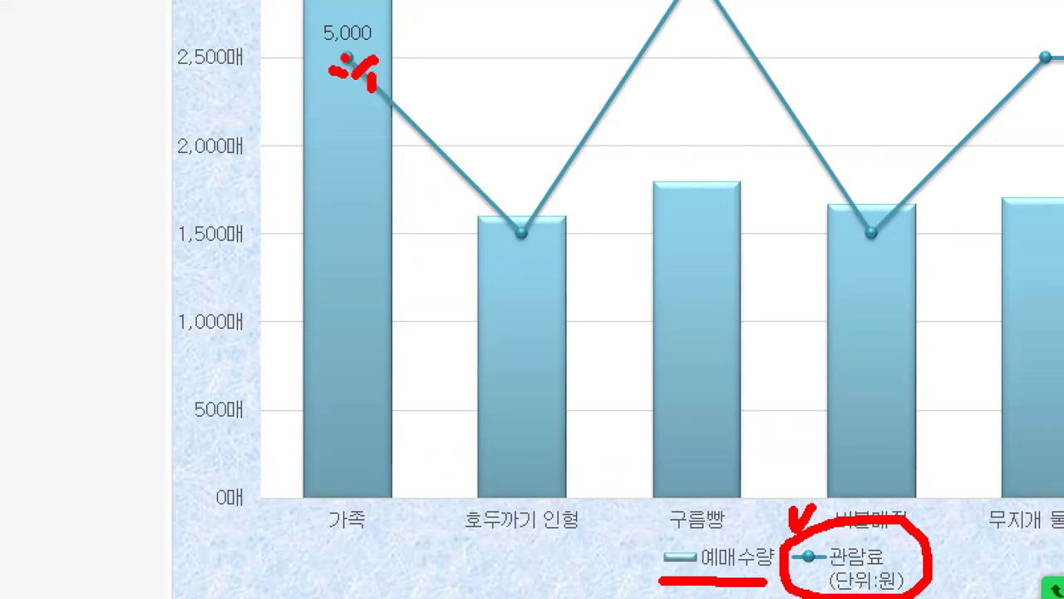
left_click_drag(309, 49, 377, 53)
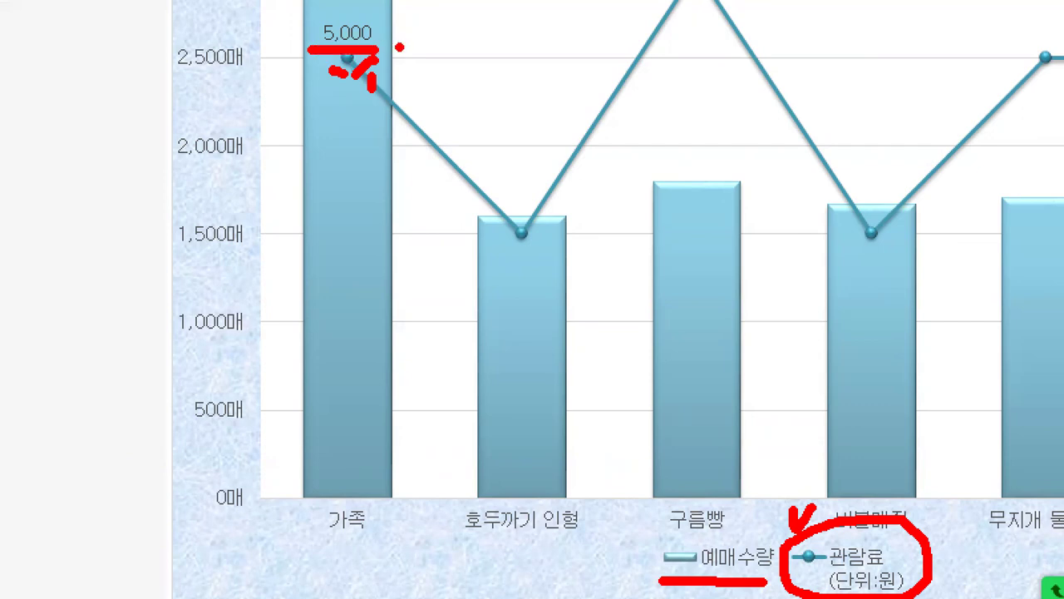
key("Escape")
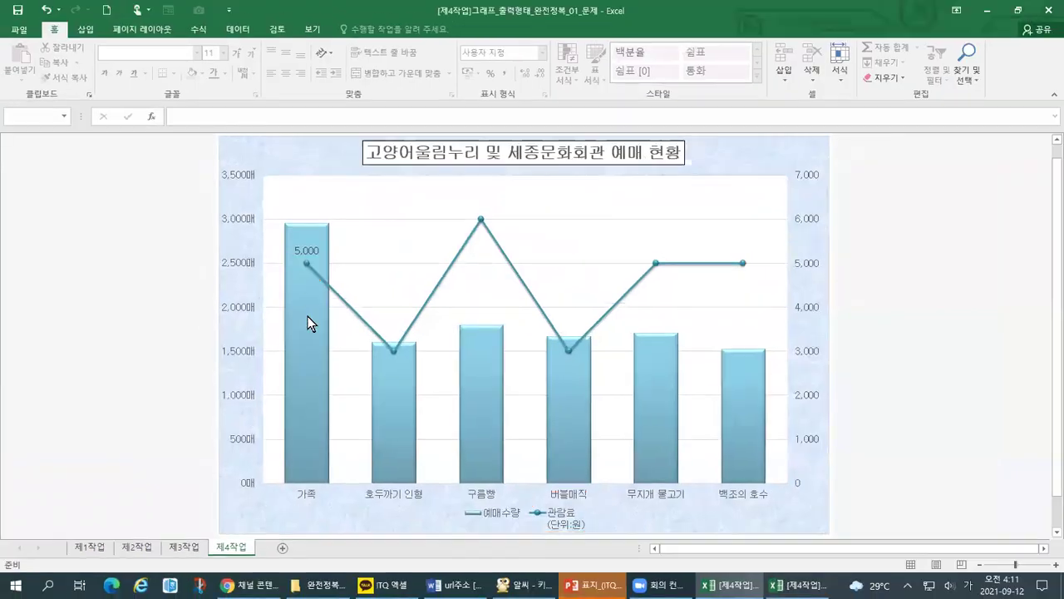
left_click(308, 251)
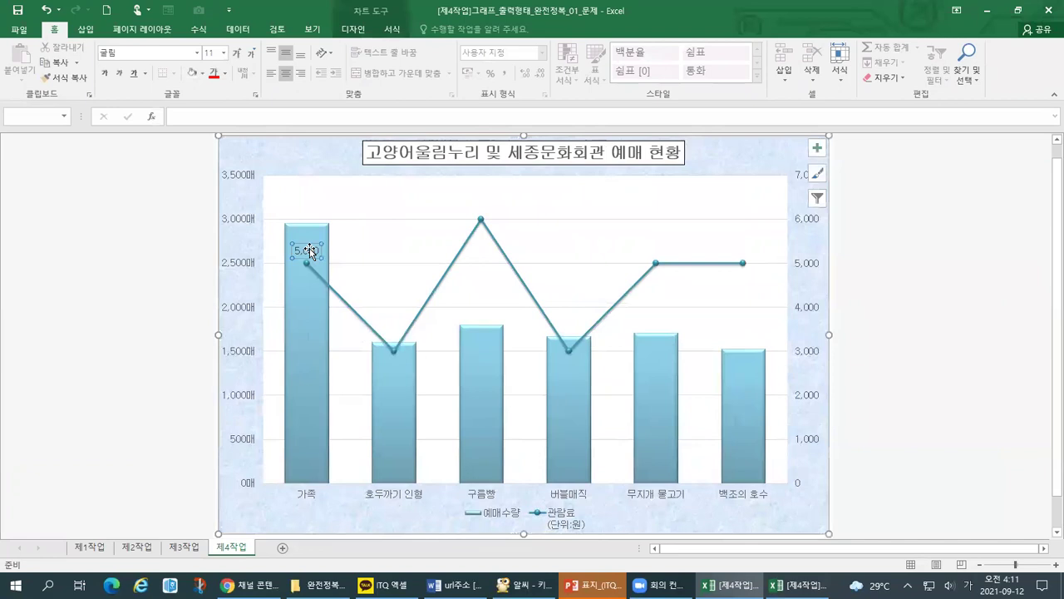
key("Delete")
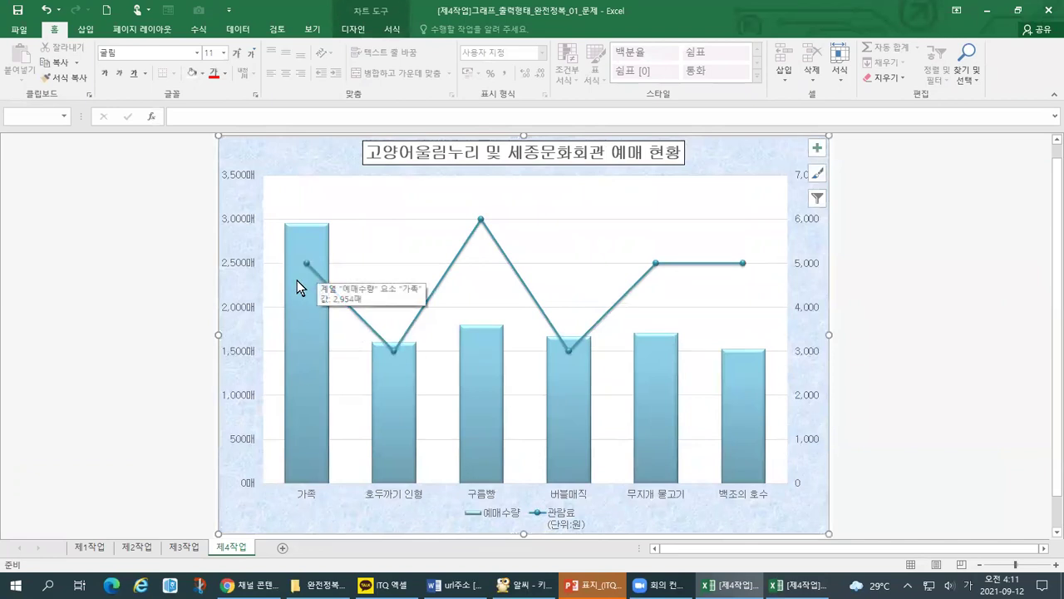
key("ctrl+z")
left_click(156, 257)
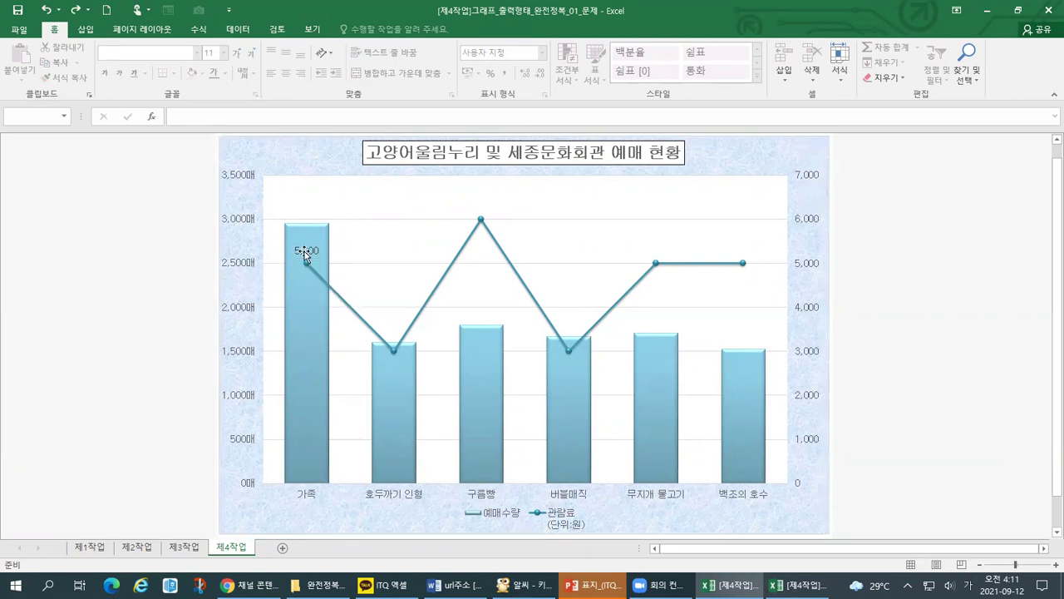
- Delete the 관람료(단위:원) value label from the 가족 point on the chart
left_click(298, 251)
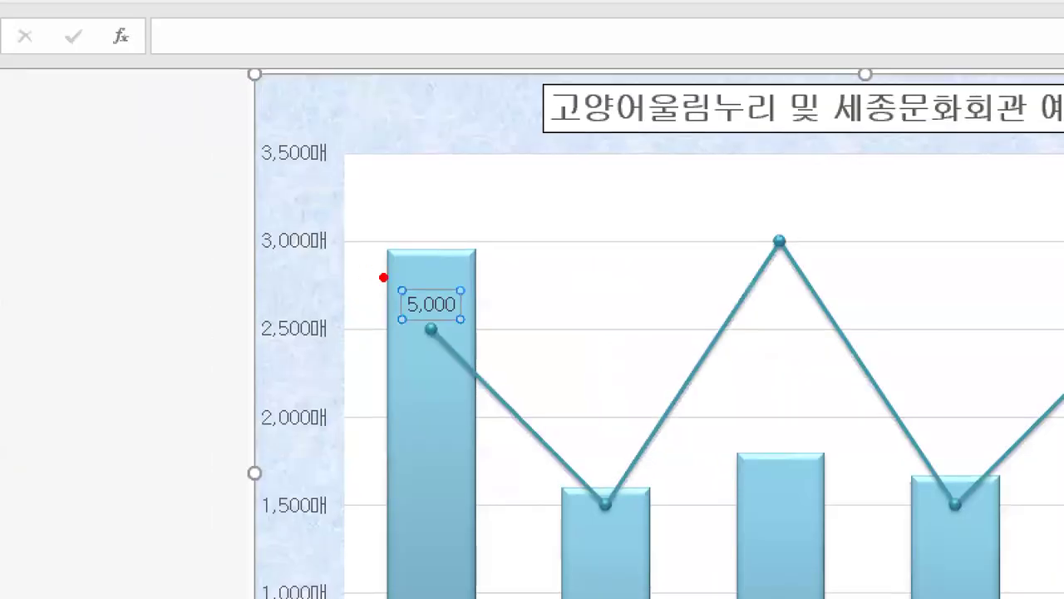
left_click_drag(405, 275, 427, 266)
mouse_move(435, 344)
left_mouse_down()
mouse_move(422, 330)
mouse_move(448, 316)
left_mouse_up()
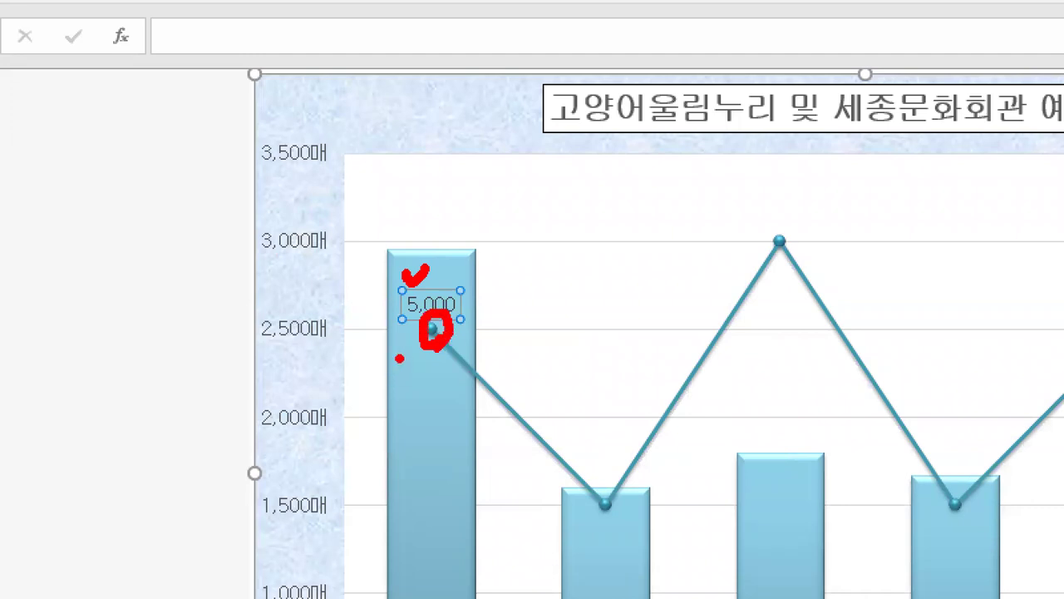
left_click_drag(388, 319, 439, 319)
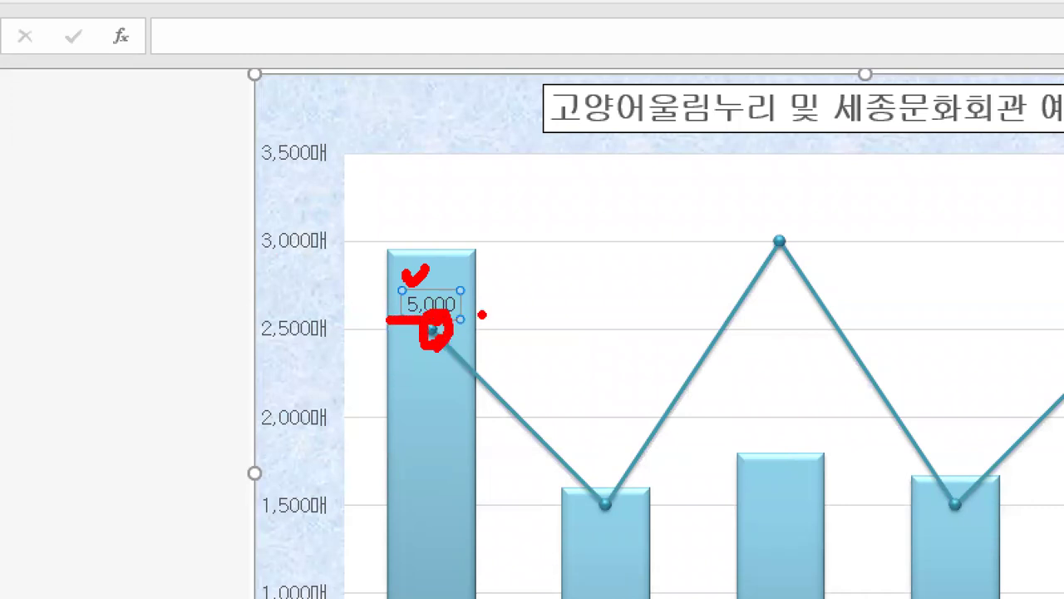
left_click_drag(441, 274, 470, 262)
left_click(464, 322)
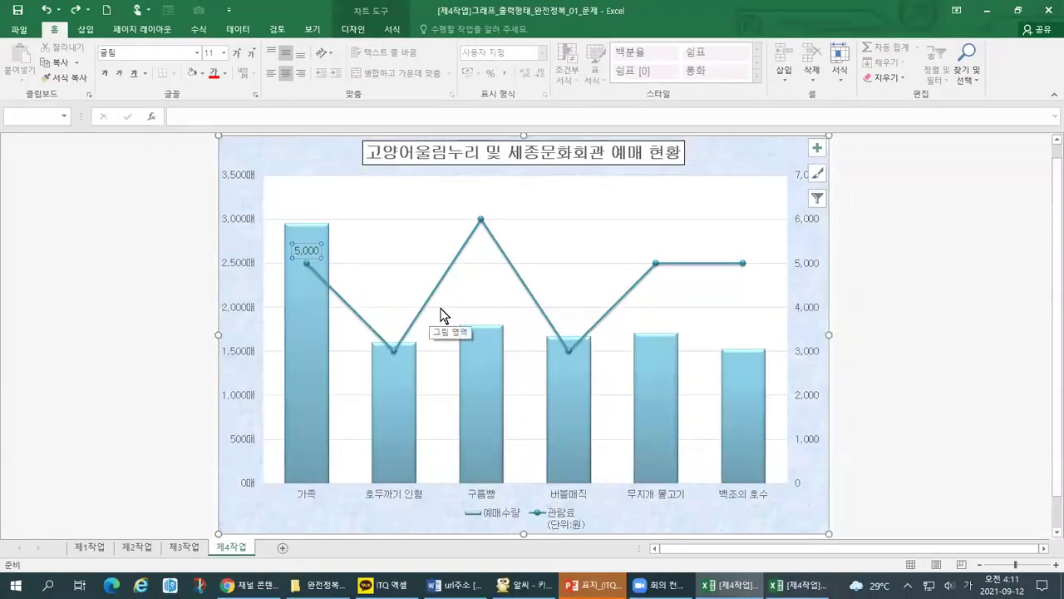
key("Delete")
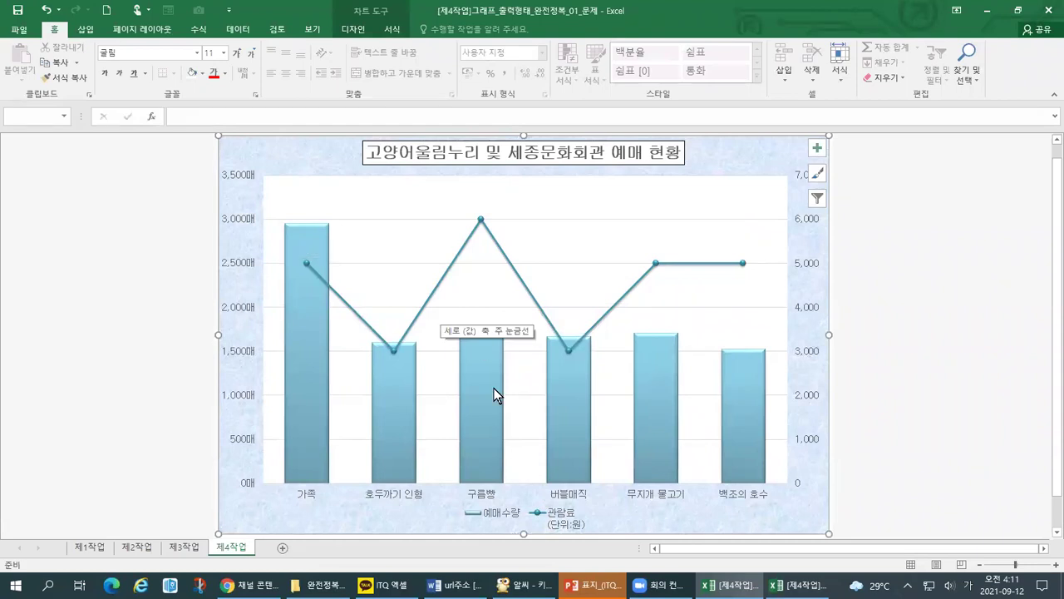
- Switch to the keyboard picture in 알씨, locate the Delete and Backspace keys, and return to the Excel chart
left_click(524, 586)
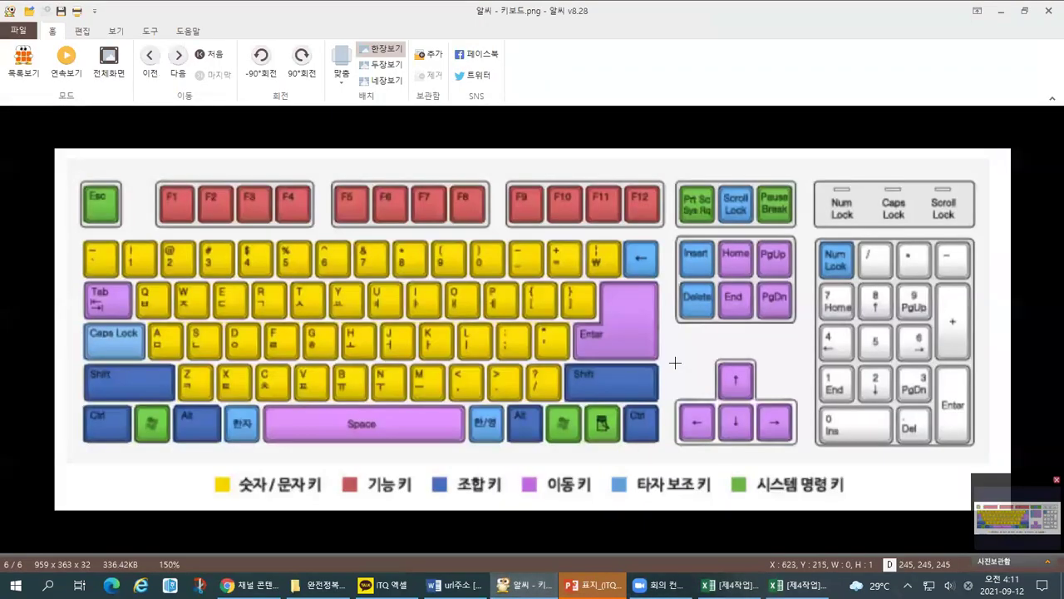
key("ctrl+1")
left_click(712, 306)
mouse_move(689, 367)
left_mouse_down()
mouse_move(635, 358)
mouse_move(727, 264)
mouse_move(658, 378)
left_mouse_up()
mouse_move(606, 241)
left_mouse_down()
mouse_move(501, 198)
mouse_move(587, 178)
mouse_move(567, 249)
left_mouse_up()
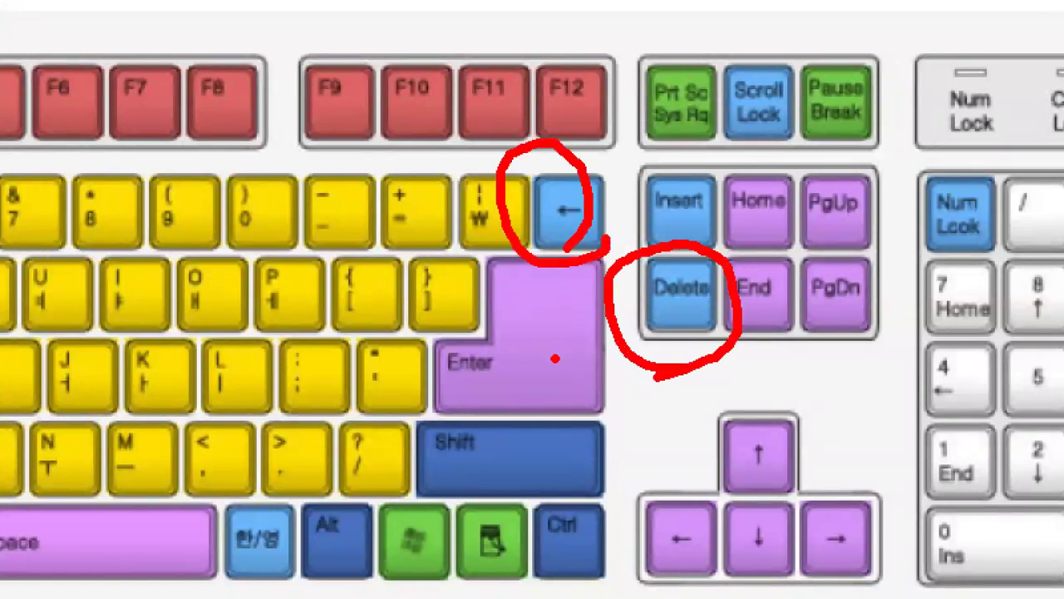
key("Escape")
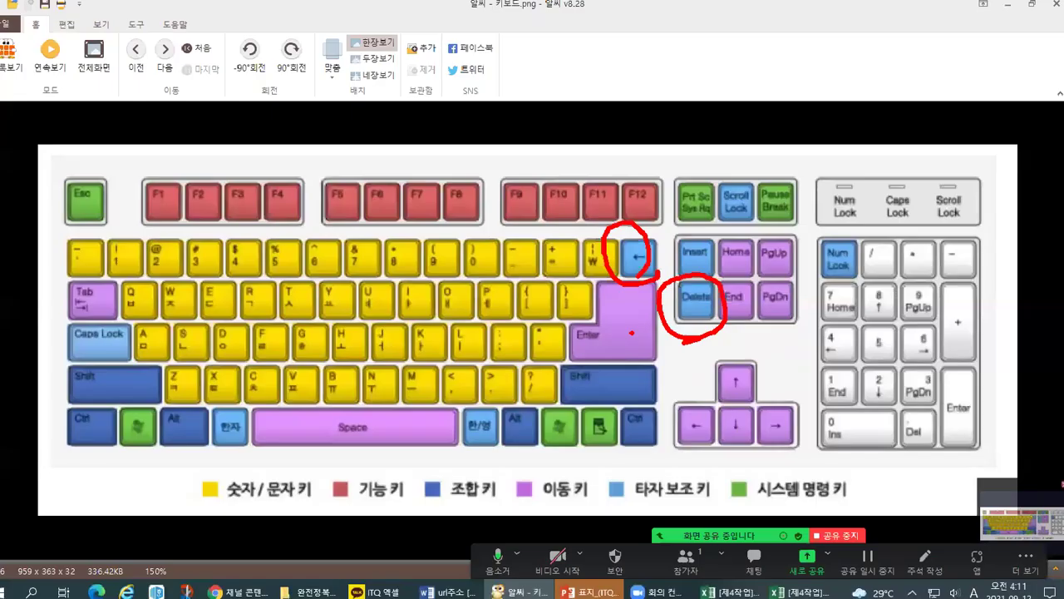
key("alt+Tab")
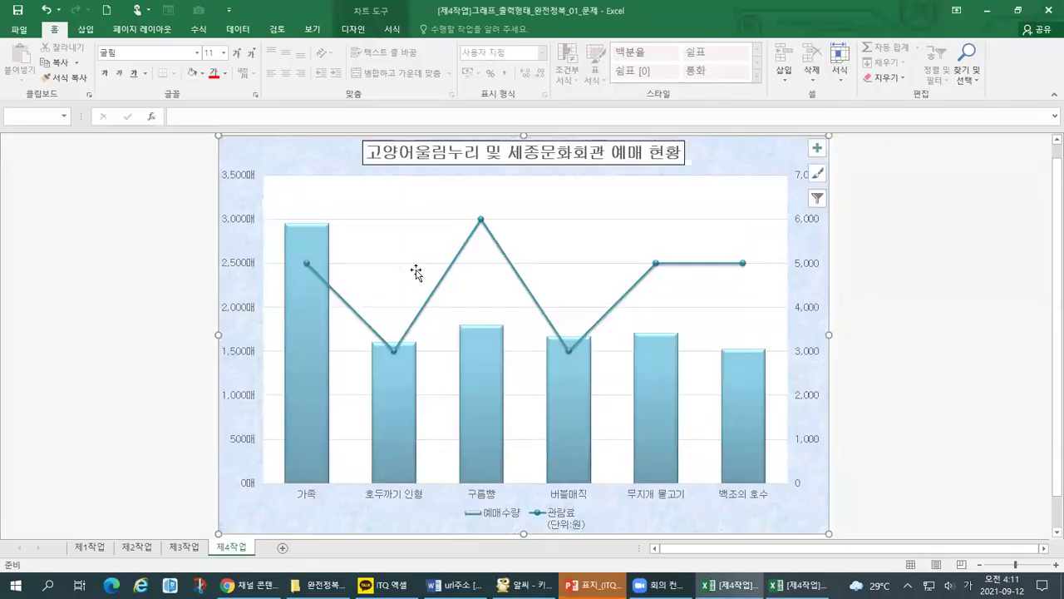
- Compare the 가족 bar with the finished chart in the 출력형태 workbook, checking which series carries the label
key("ctrl+1")
left_click_drag(297, 259, 331, 258)
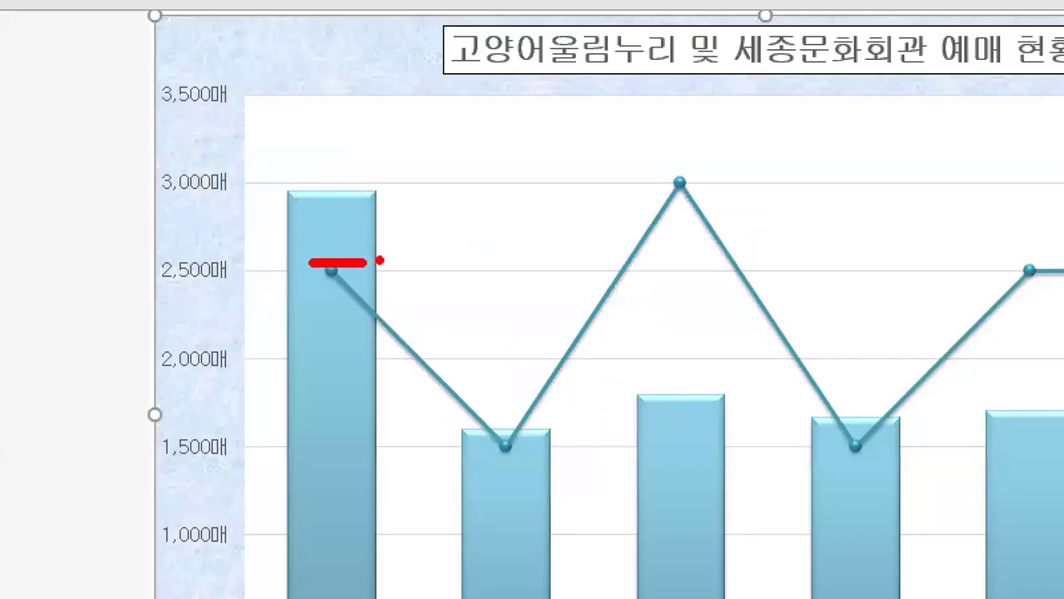
key("Escape")
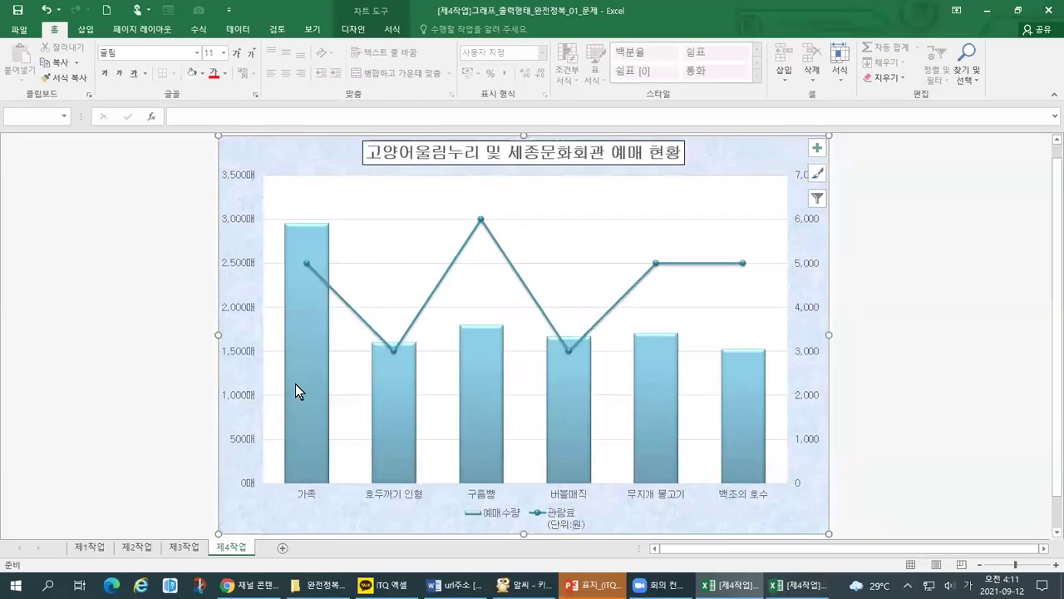
left_click(299, 372)
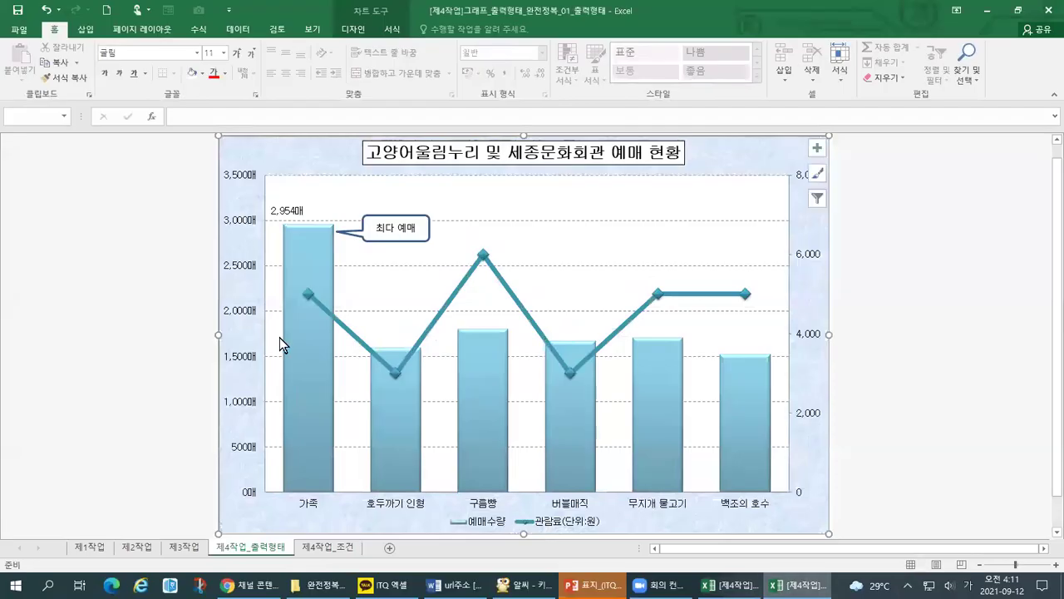
key("ctrl+1")
left_click_drag(330, 272, 421, 268)
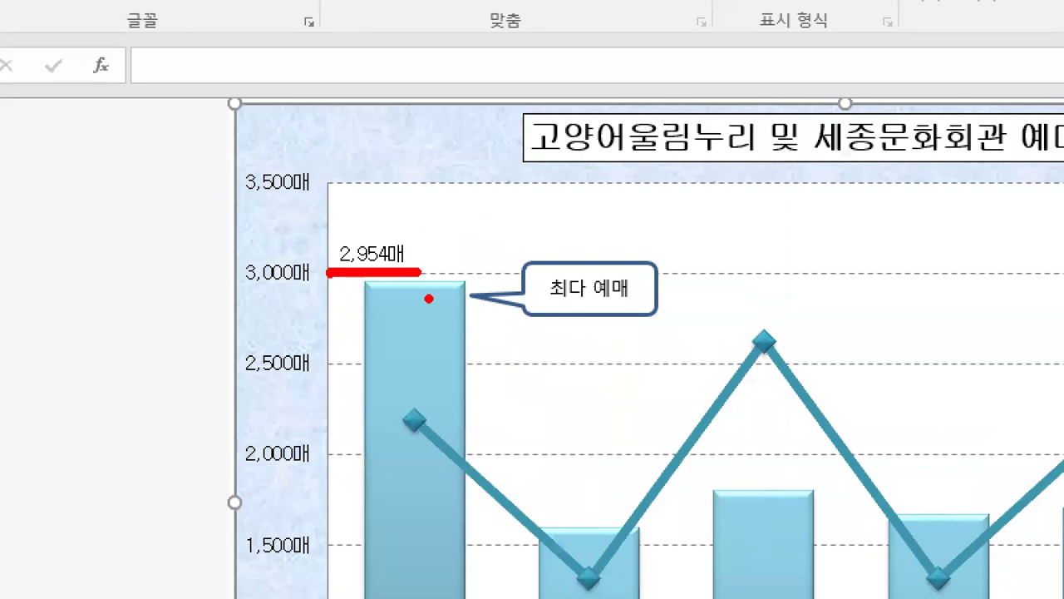
left_click_drag(414, 305, 437, 305)
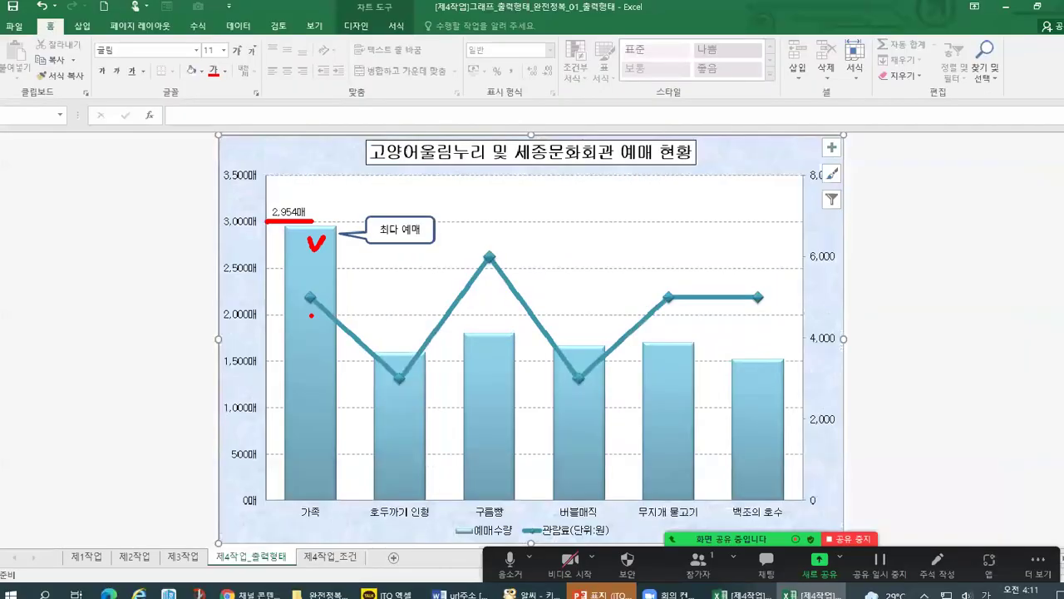
- Select the 예매수량 series in the 출력형태 chart and examine how far the selection extends across the bars
left_click(301, 242)
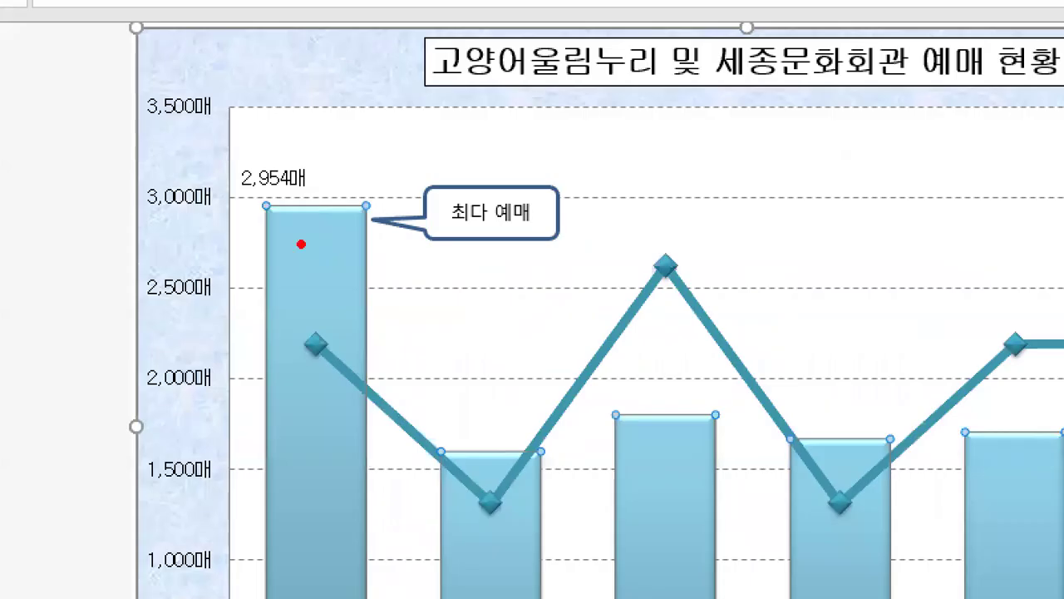
mouse_move(306, 227)
left_mouse_down()
mouse_move(312, 239)
mouse_move(322, 229)
mouse_move(283, 230)
mouse_move(387, 213)
left_mouse_up()
left_click_drag(427, 466, 441, 466)
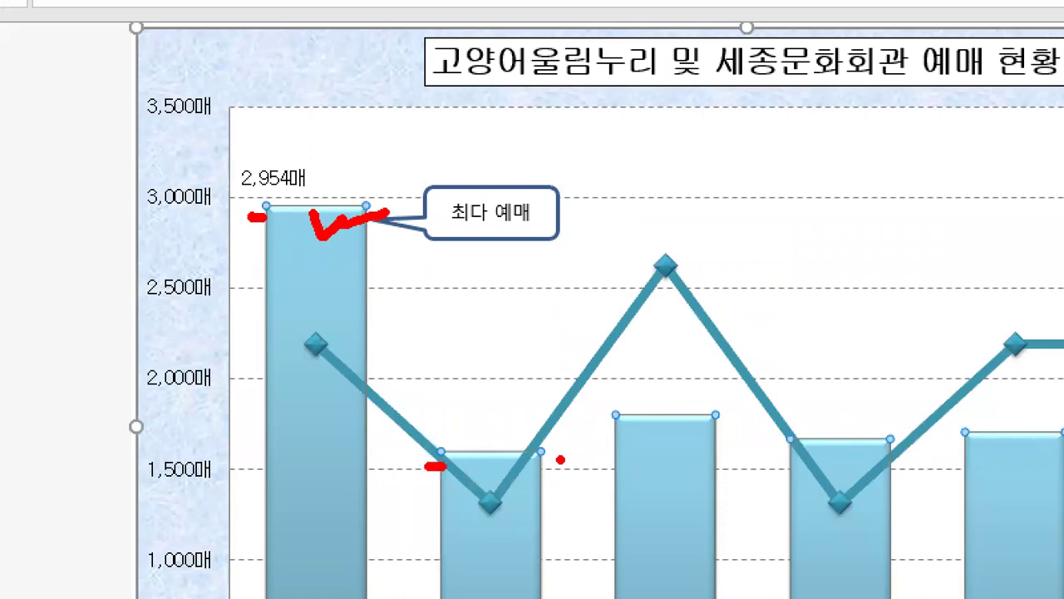
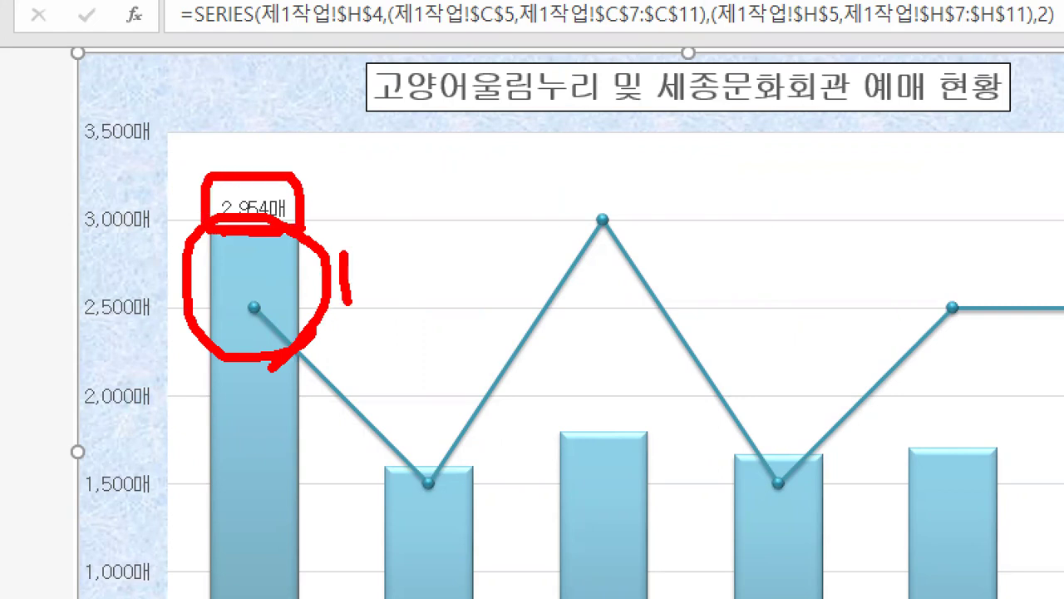
- Open the data label formatting options for the 가족 bar of the 예매수량 series in the 문제 workbook
mouse_move(122, 265)
left_mouse_down()
mouse_move(126, 300)
mouse_move(148, 247)
mouse_move(112, 291)
left_mouse_up()
key("Escape")
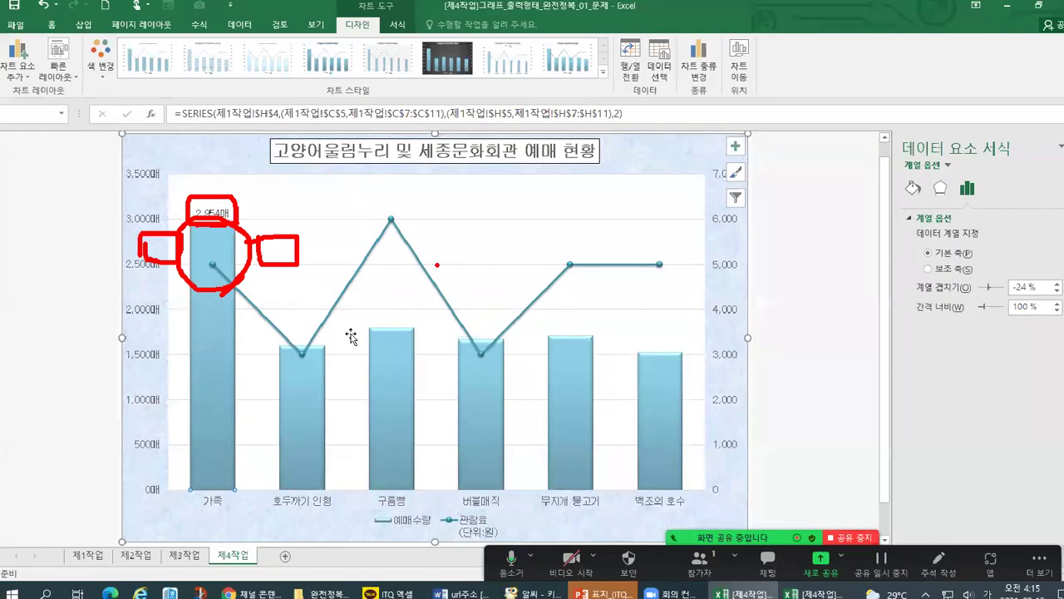
right_click(221, 247)
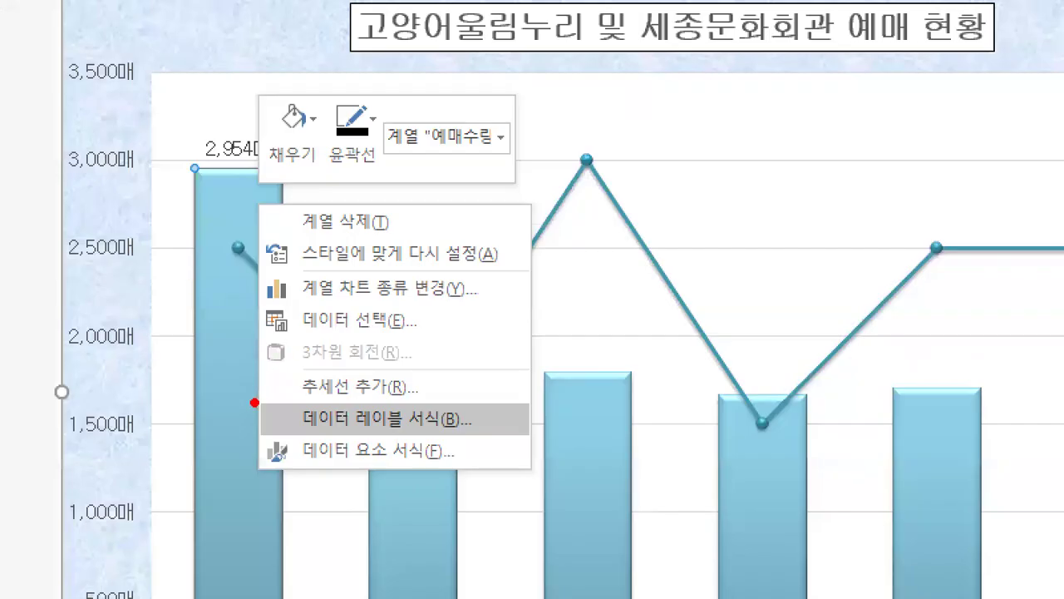
left_click_drag(219, 337, 235, 336)
mouse_move(183, 361)
left_mouse_down()
mouse_move(218, 174)
mouse_move(285, 199)
mouse_move(281, 379)
left_mouse_up()
mouse_move(236, 203)
left_mouse_down()
mouse_move(275, 183)
mouse_move(242, 283)
mouse_move(236, 470)
mouse_move(263, 496)
left_mouse_up()
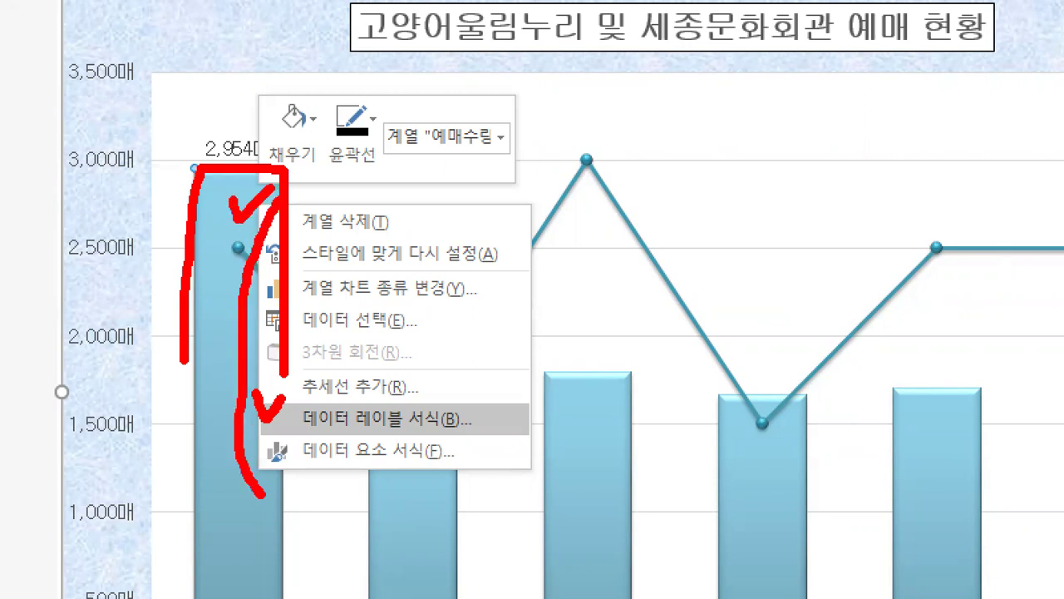
left_click_drag(296, 436, 468, 432)
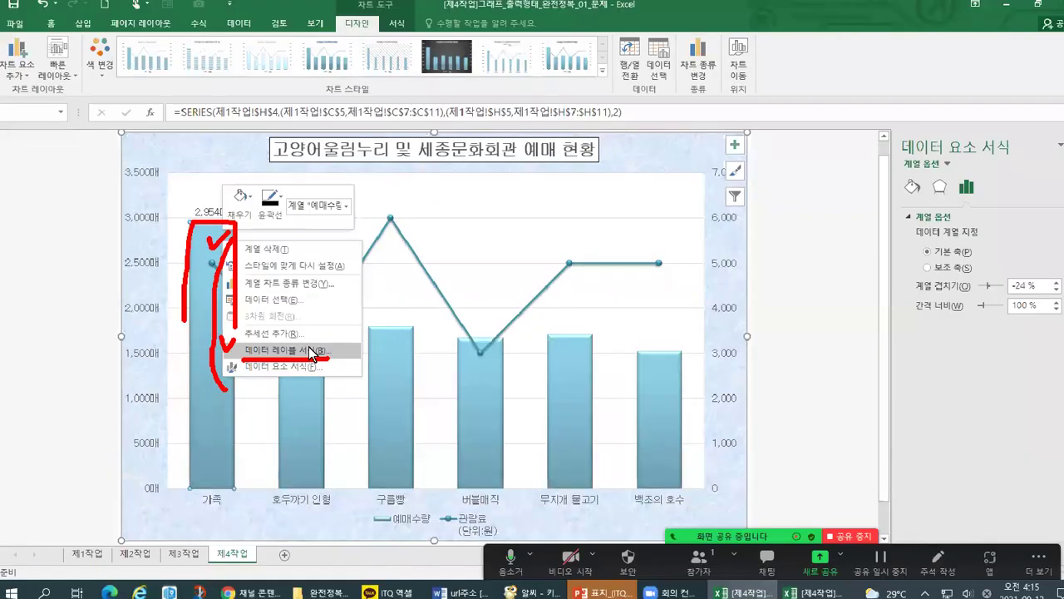
key("Escape")
right_click(233, 194)
left_click(222, 342)
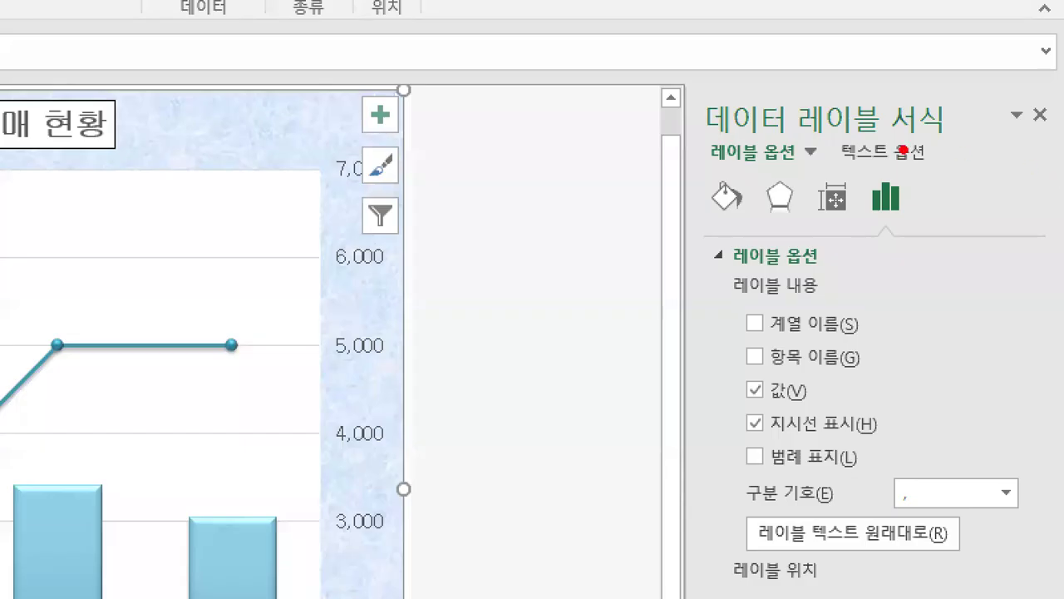
- Review the 레이블 옵션 settings for the 가족 label, especially the 레이블 위치 choices
left_click_drag(668, 152, 964, 142)
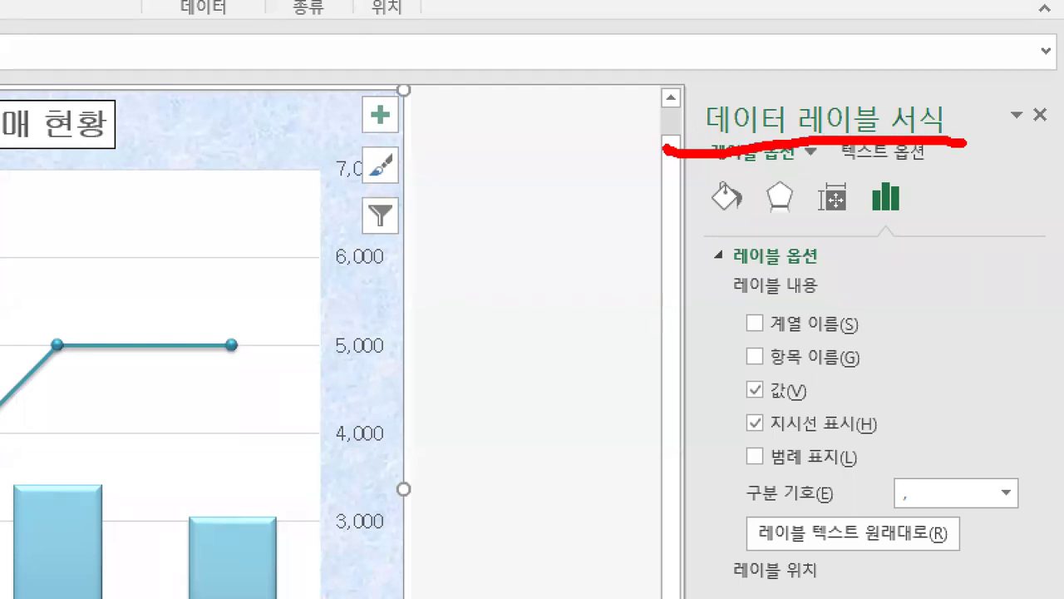
left_click_drag(666, 232, 695, 570)
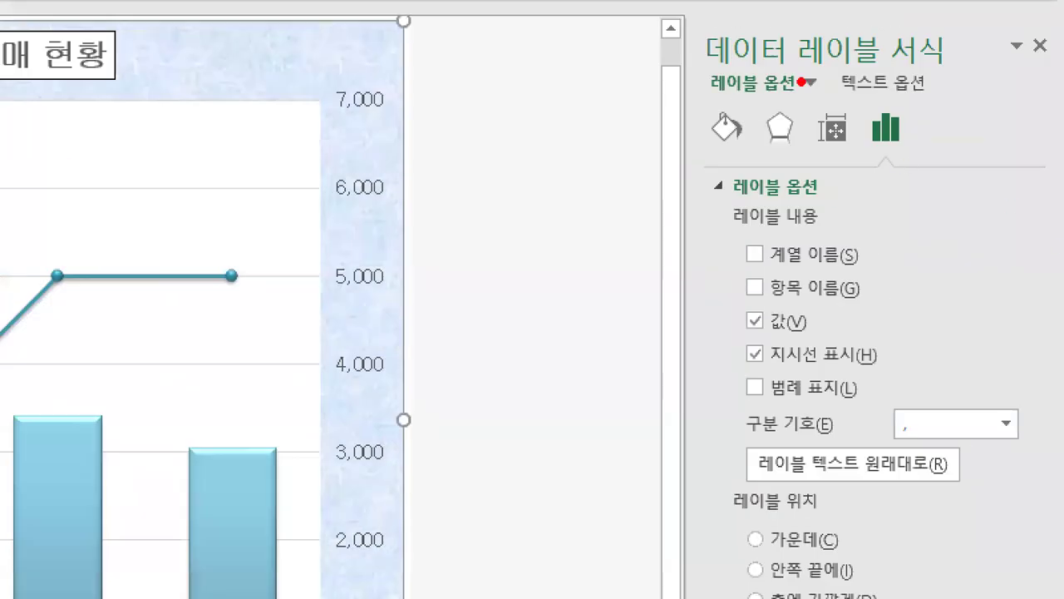
left_click_drag(636, 72, 988, 78)
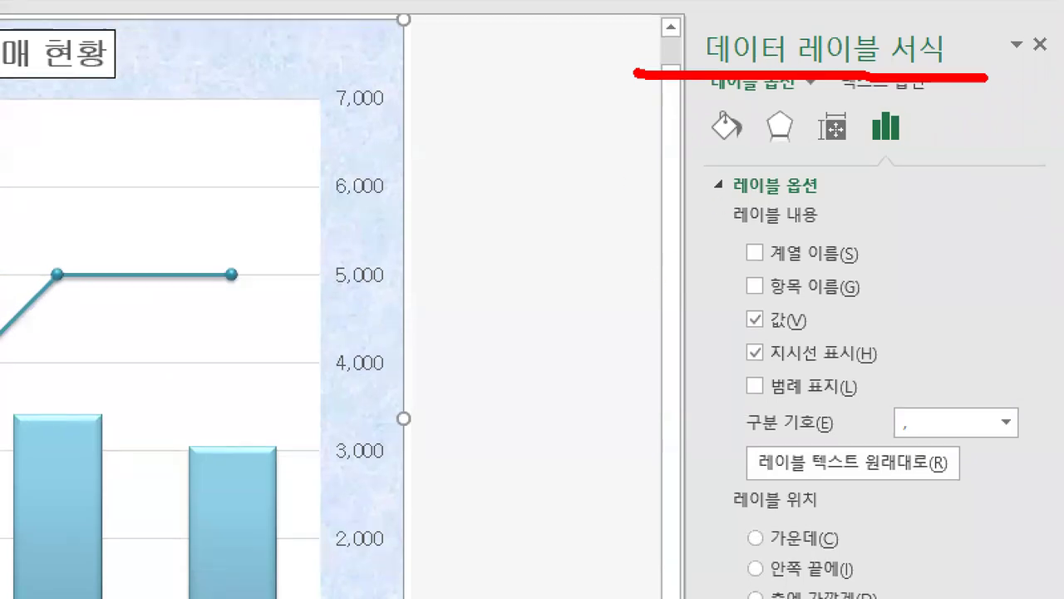
left_click_drag(720, 290, 846, 280)
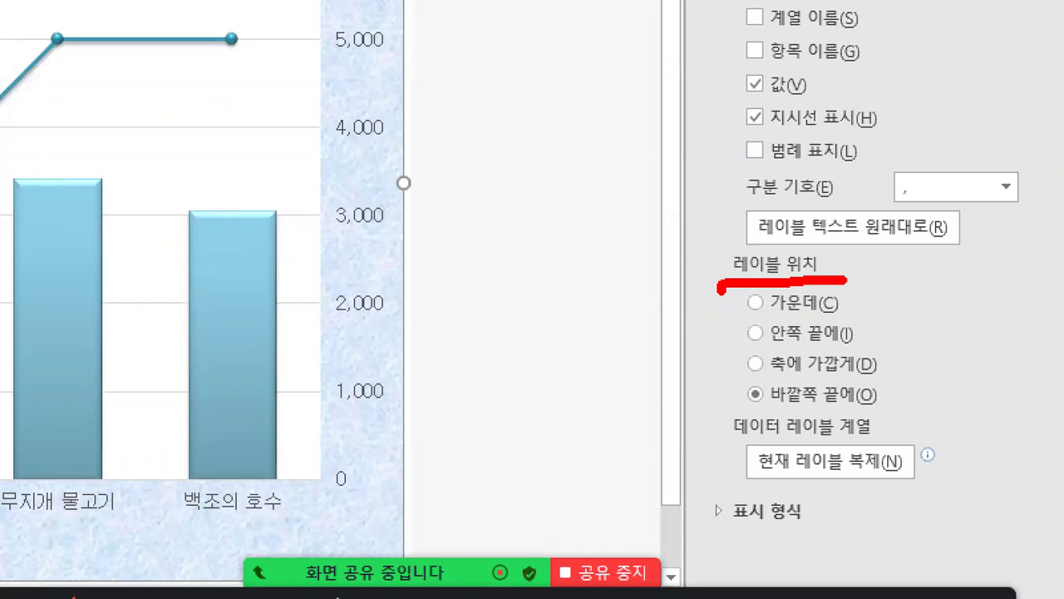
mouse_move(713, 248)
left_mouse_down()
mouse_move(687, 413)
mouse_move(737, 433)
left_mouse_up()
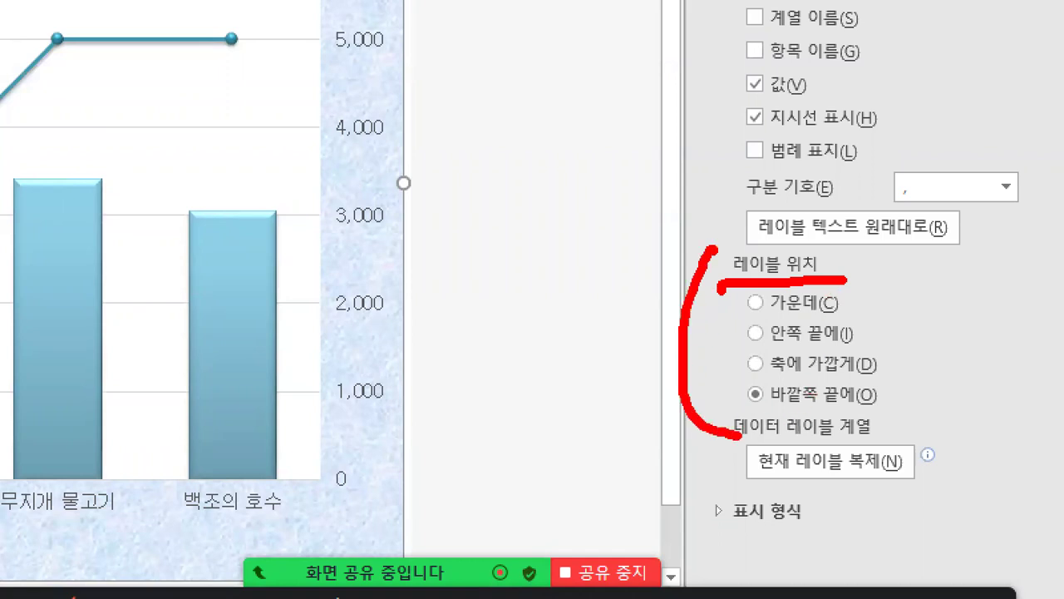
left_click(840, 292)
left_click(885, 360)
left_click(887, 388)
key("Escape")
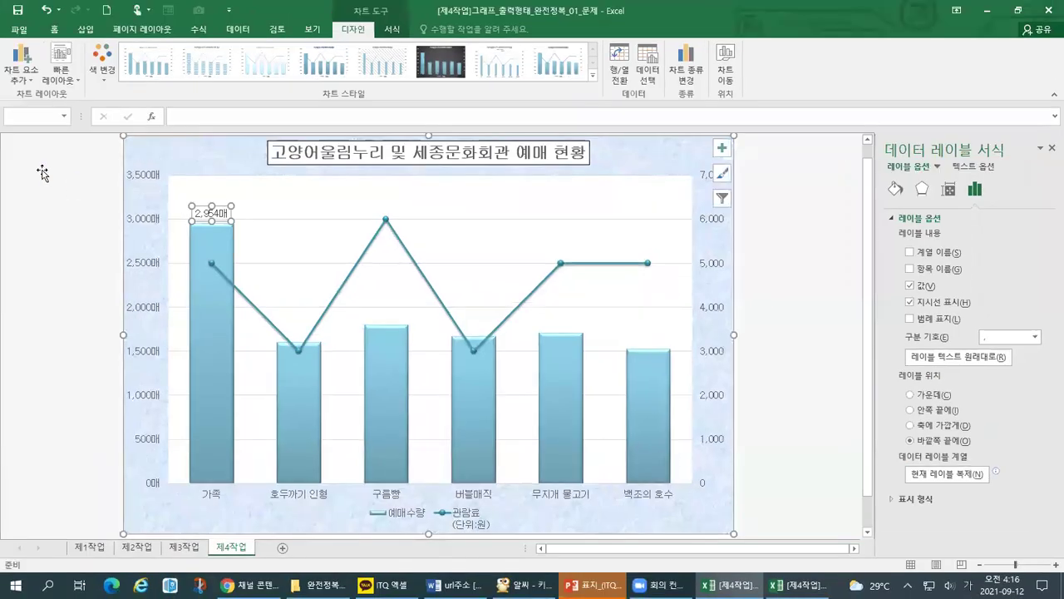
- Check the 가족 label's placement on the chart and return to the 제4작업_조건 sheet of the 출력형태 workbook
key("ctrl+1")
left_click(29, 152)
left_click_drag(370, 313, 431, 313)
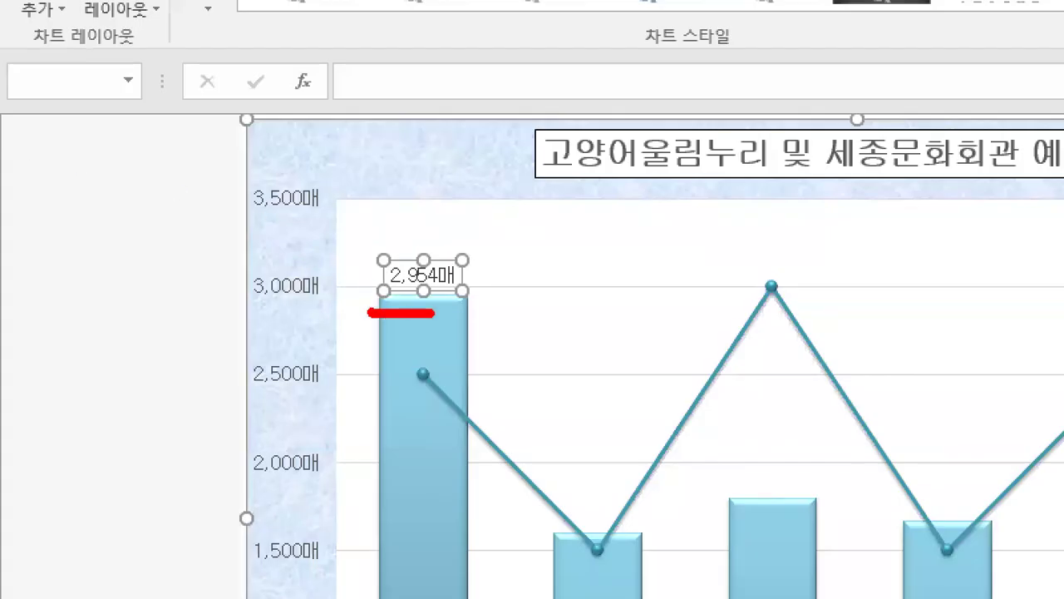
key("alt+Tab")
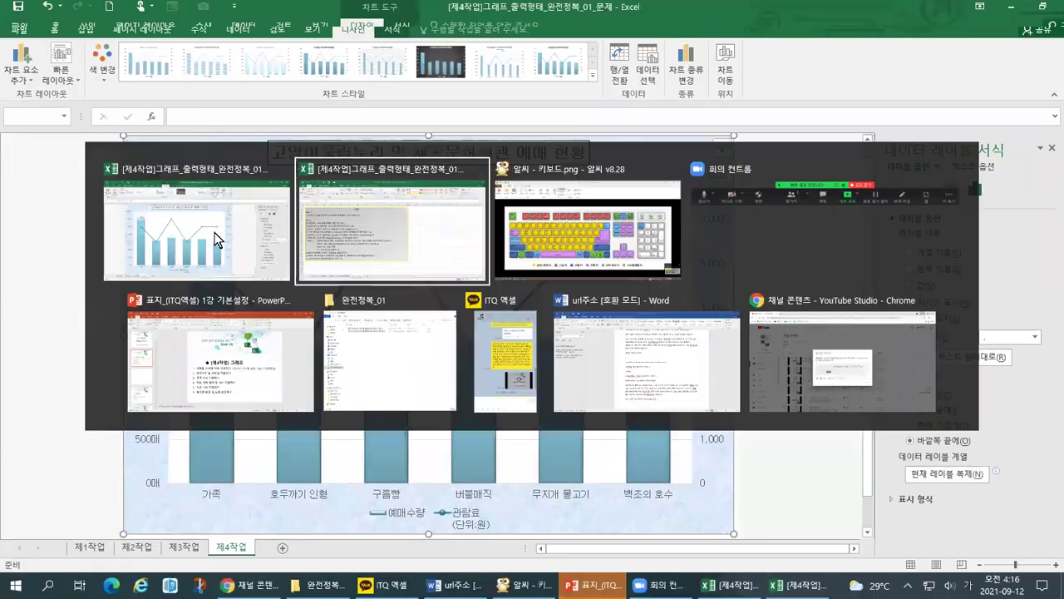
left_click(432, 248)
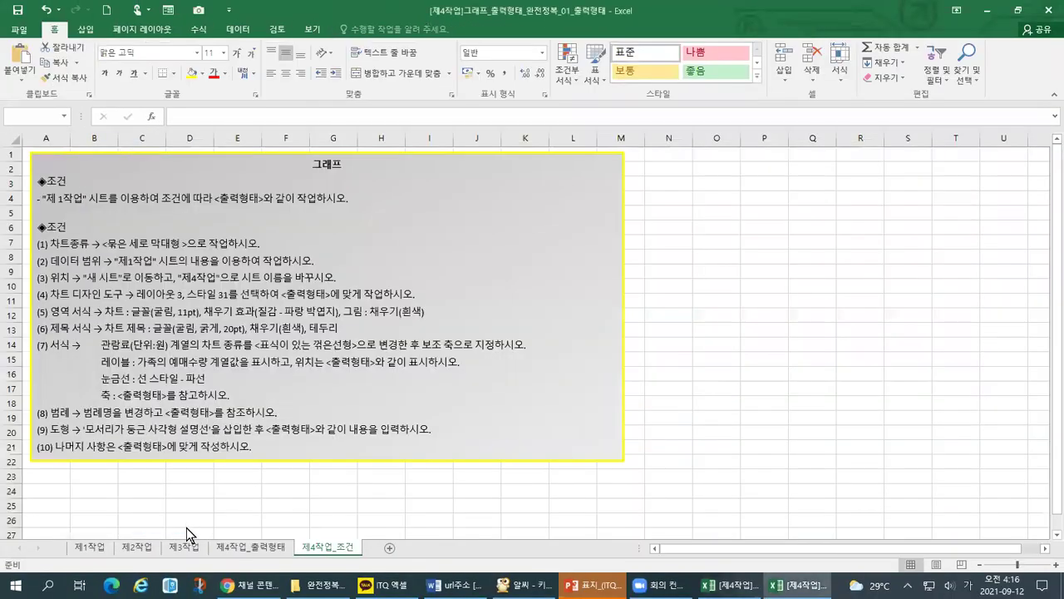
- Examine where the 가족 label sits in the 제4작업_출력형태 chart and return to the 문제 workbook
left_click(249, 550)
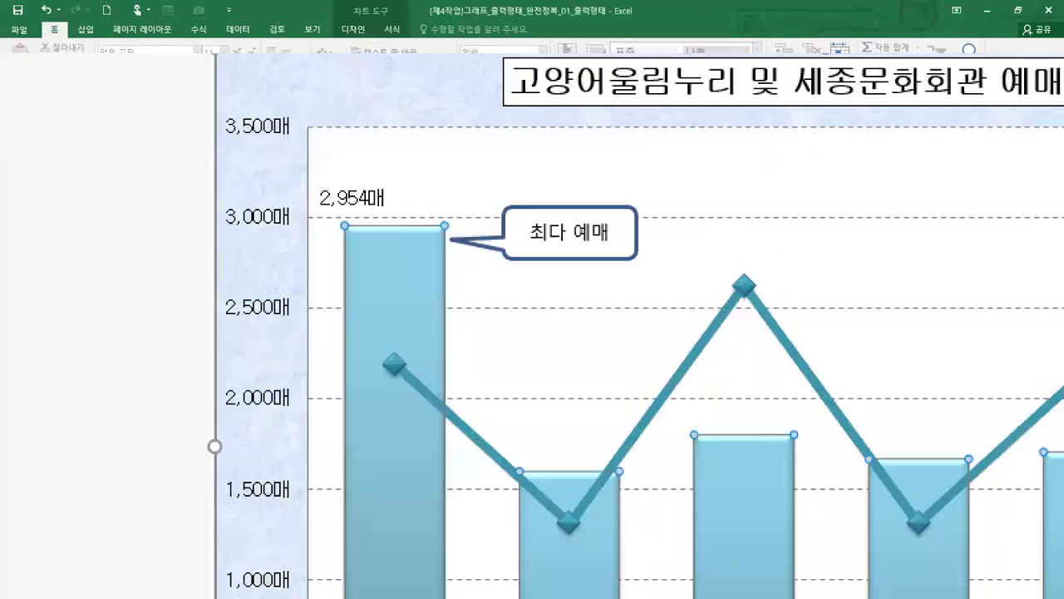
left_click(296, 228)
mouse_move(319, 231)
left_mouse_down()
mouse_move(306, 233)
mouse_move(387, 208)
mouse_move(328, 185)
mouse_move(311, 253)
left_mouse_up()
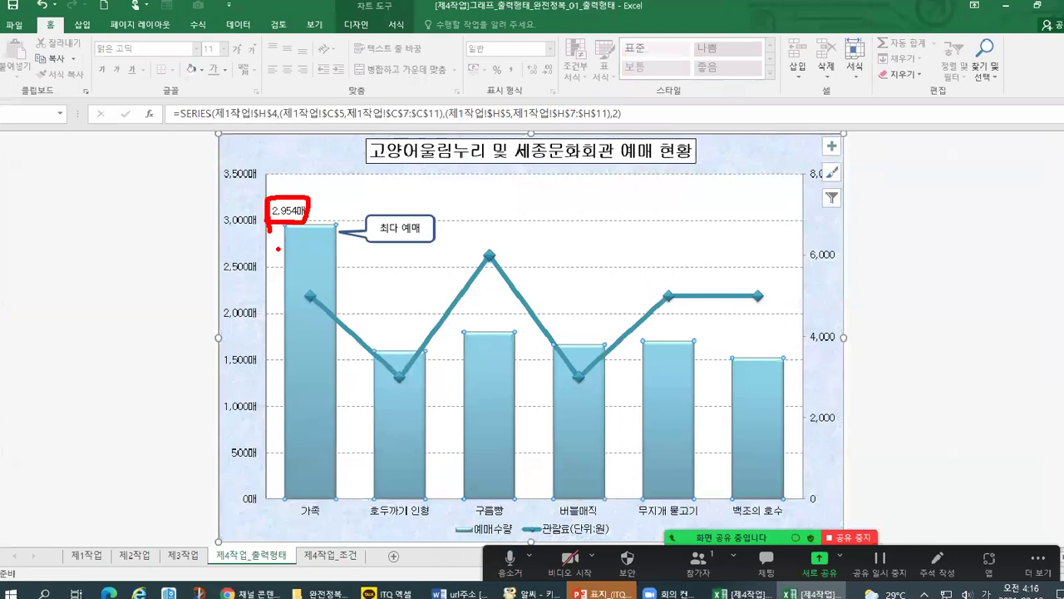
key("Escape")
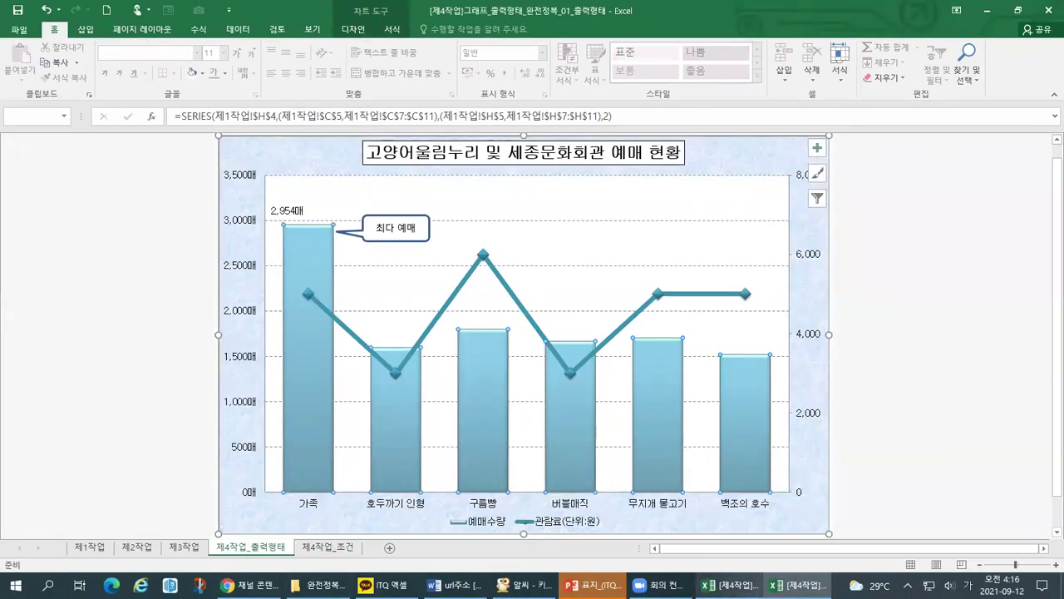
left_click(781, 584)
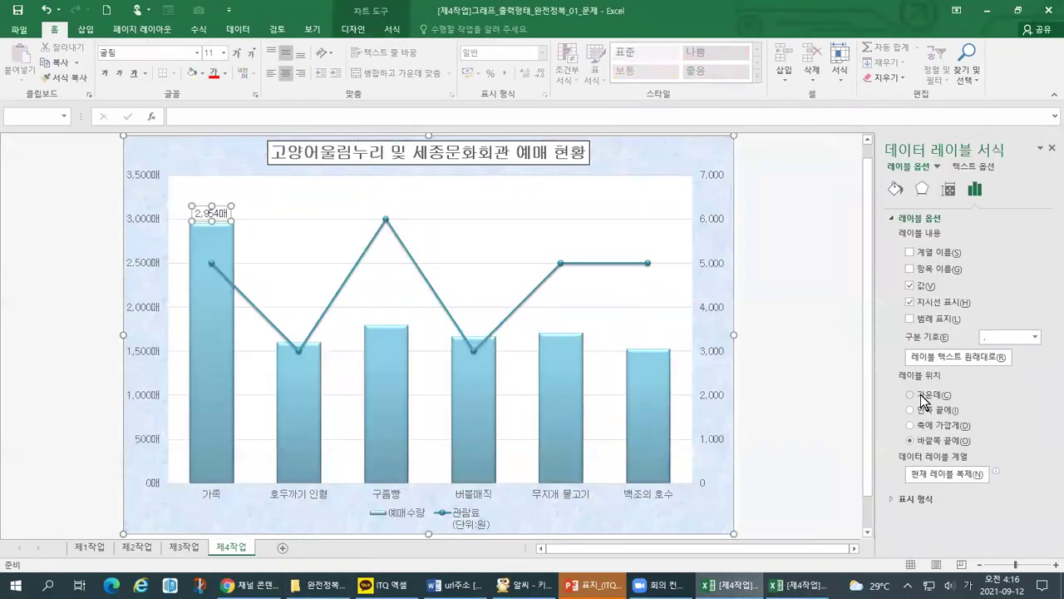
- Try 축에 가깝게, 안쪽 끝에 and 가운데 as the 가족 label's 레이블 위치, and restore 바깥쪽 끝에
left_click(910, 425)
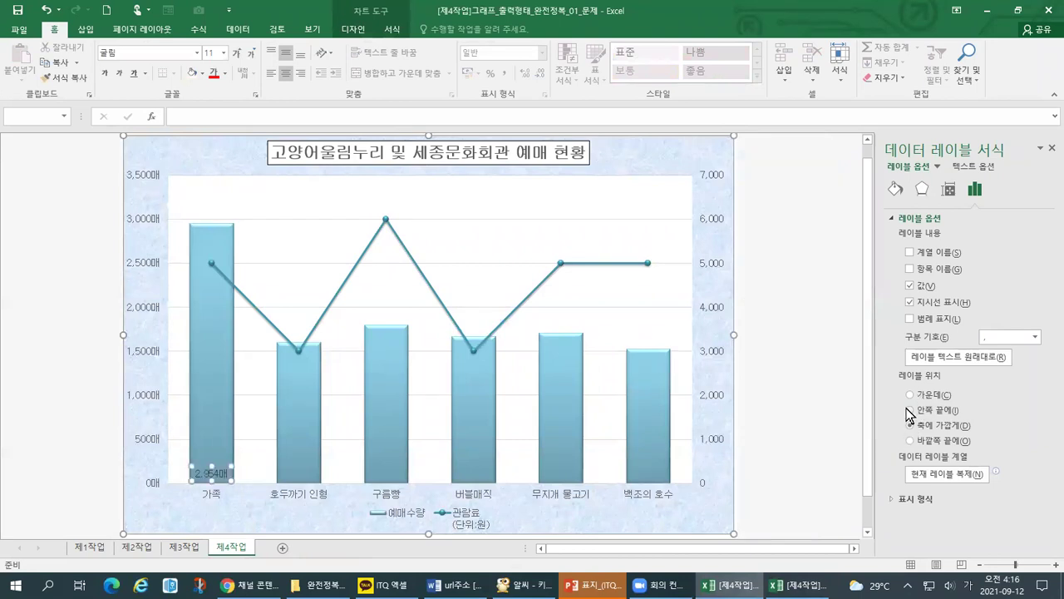
left_click(909, 410)
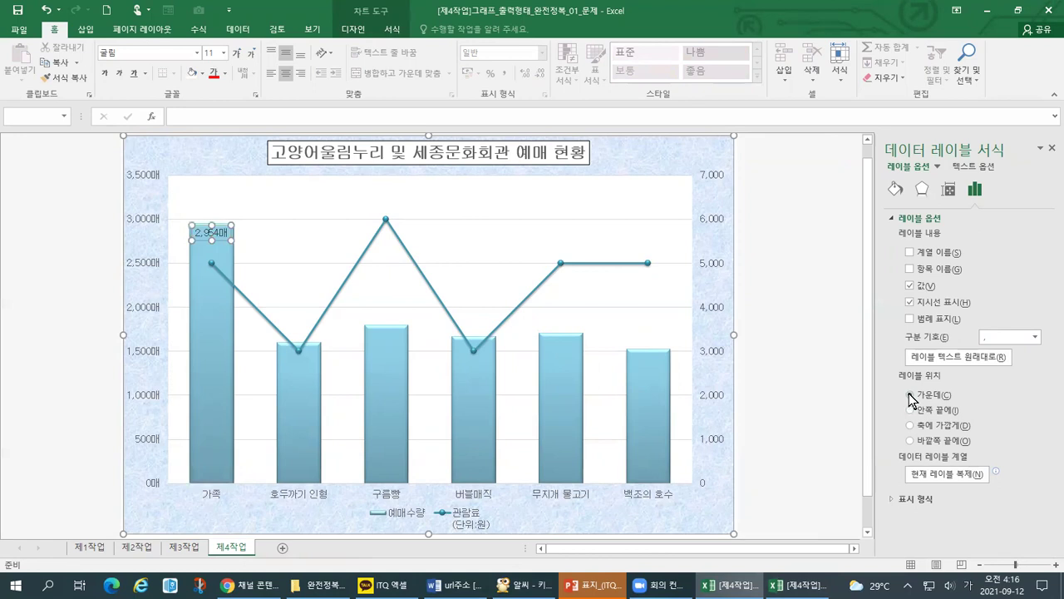
left_click(909, 395)
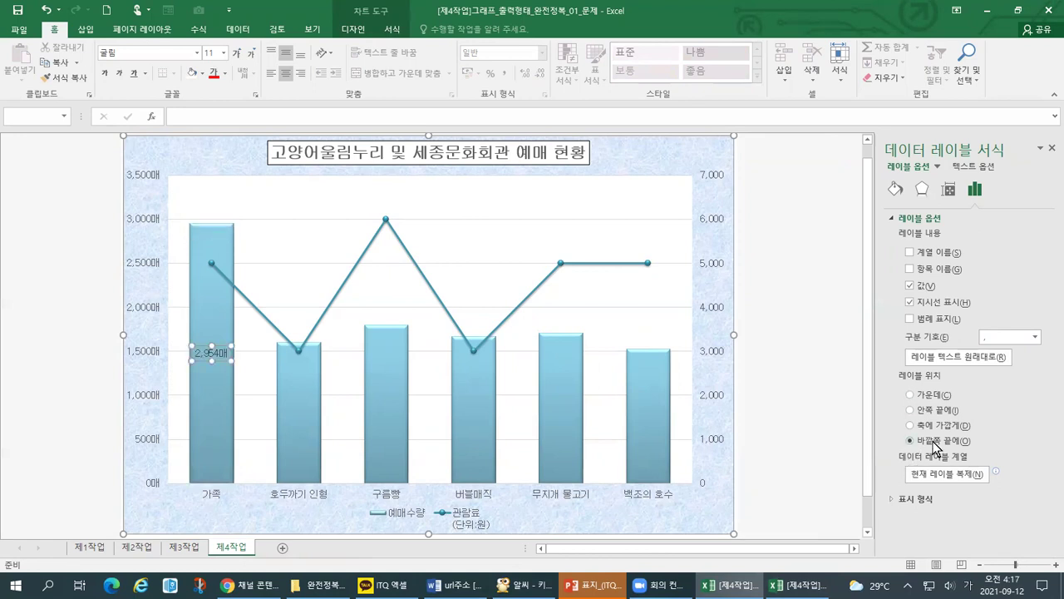
left_click(910, 441)
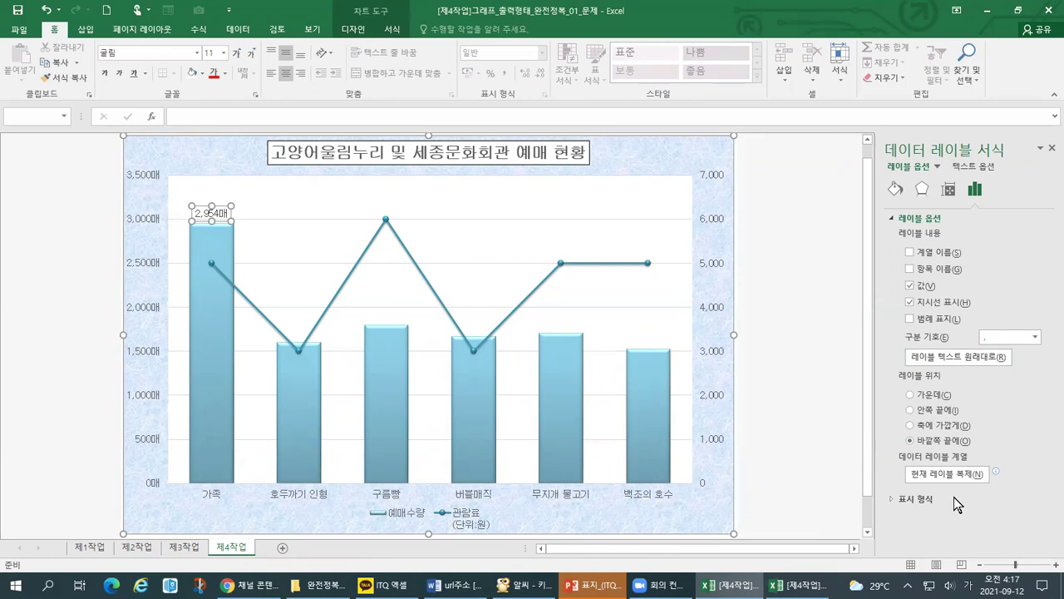
- Expand and review the 표시 형식 settings of the 가족 data label
left_click(895, 501)
scroll(1004, 396, "down", 2)
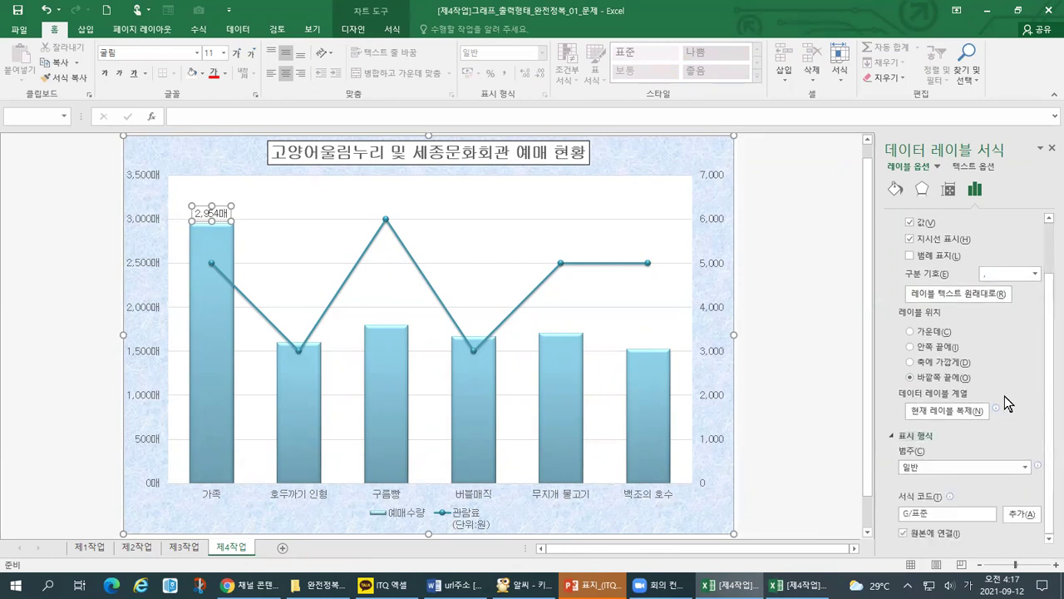
scroll(1004, 396, "up", 2)
- Try moving the 가족 label freely up and to the left above its bar, and undo the move
left_click(203, 208)
left_click_drag(198, 208, 175, 205)
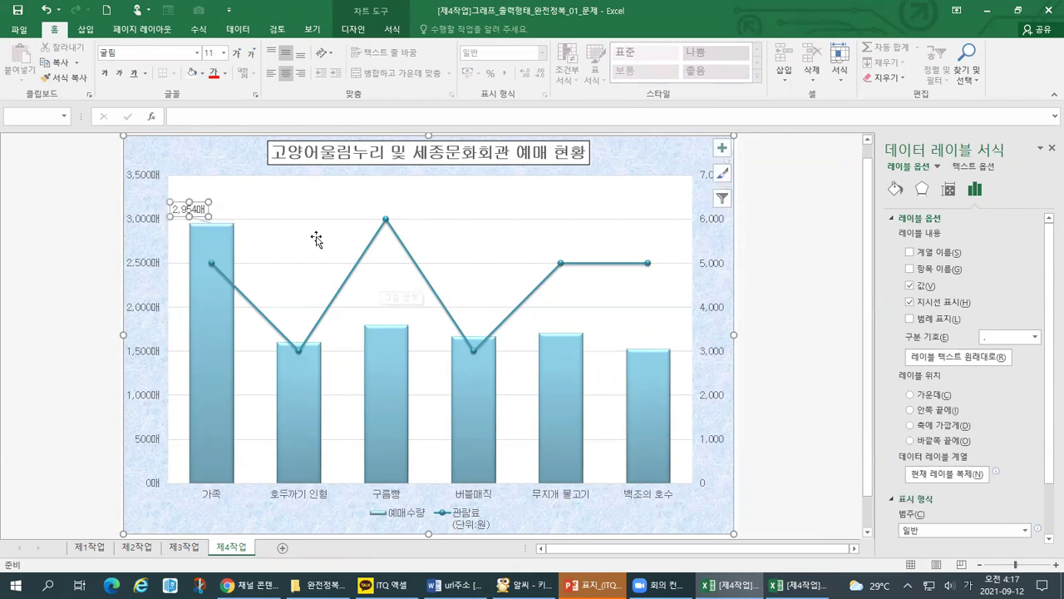
left_click(236, 221)
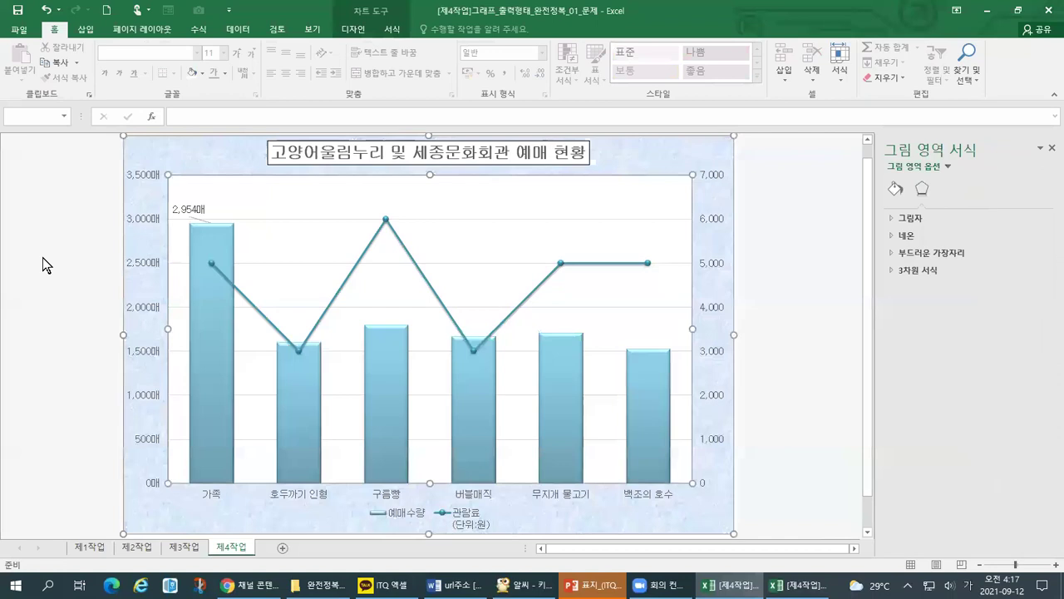
left_click(42, 257)
key("ctrl+z")
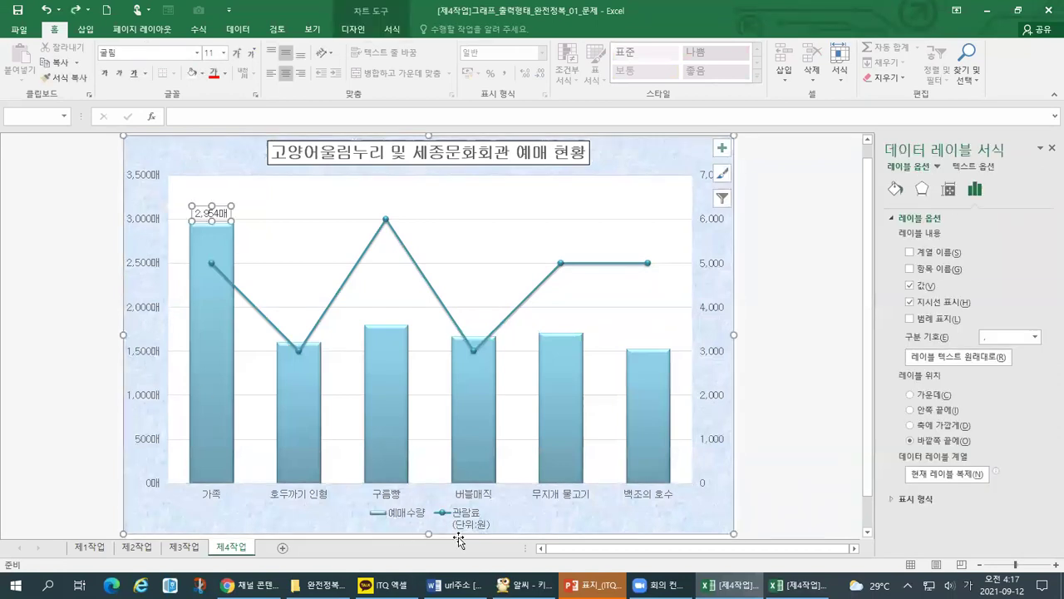
- Recheck the 출력형태 chart, cycle the 가족 label through the other 레이블 위치 choices and settle on 바깥쪽 끝에
left_click(802, 585)
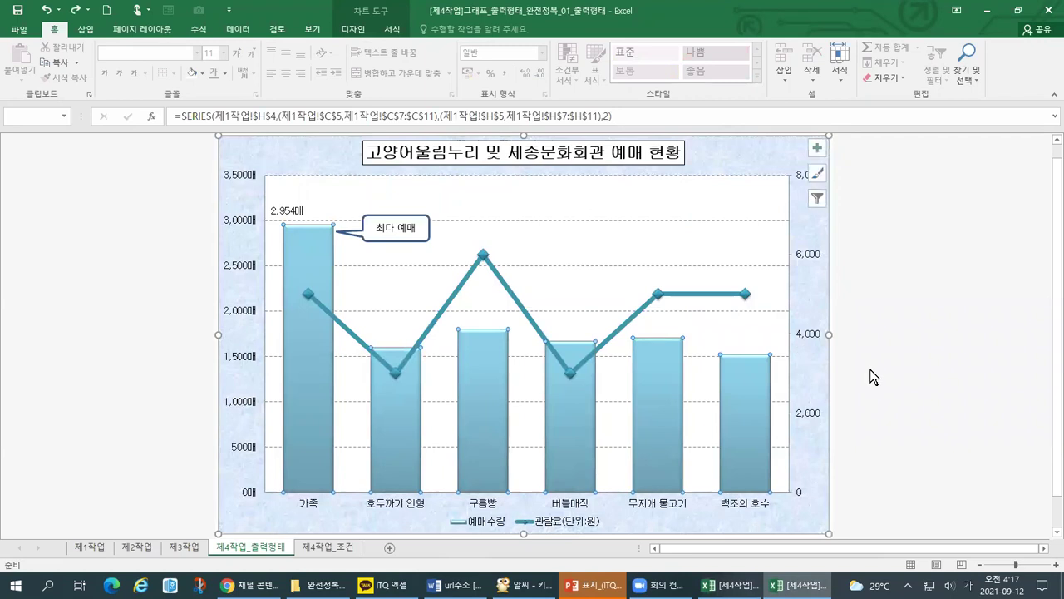
key("alt+Tab")
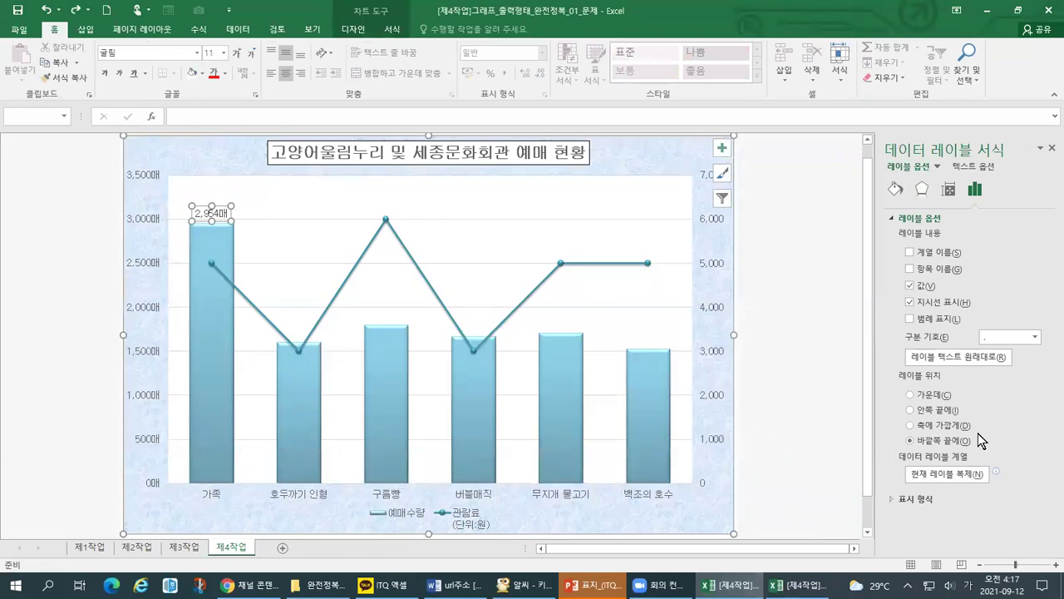
left_click(911, 426)
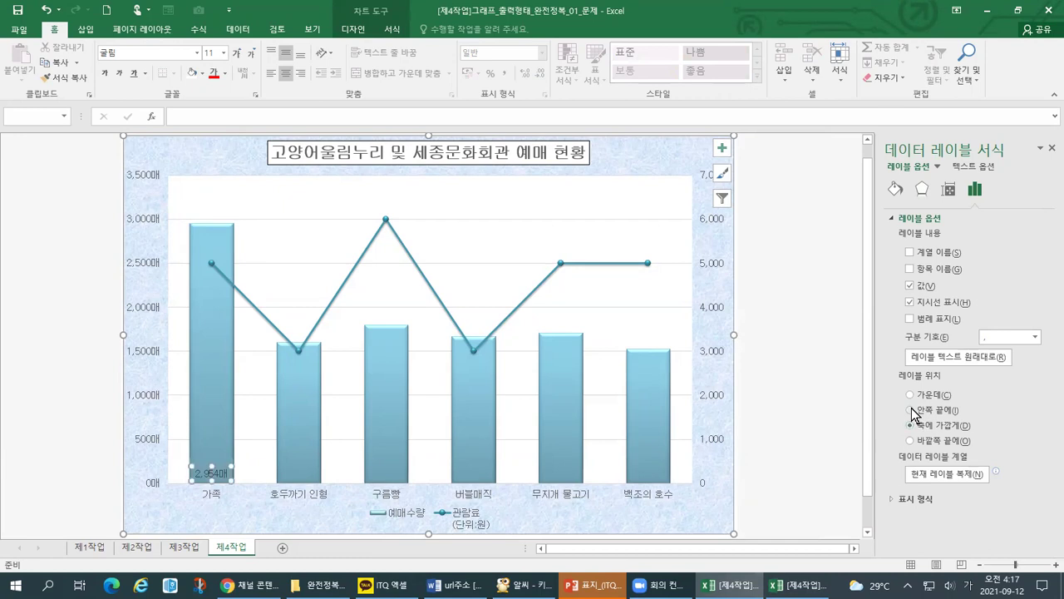
left_click(910, 409)
left_click(910, 396)
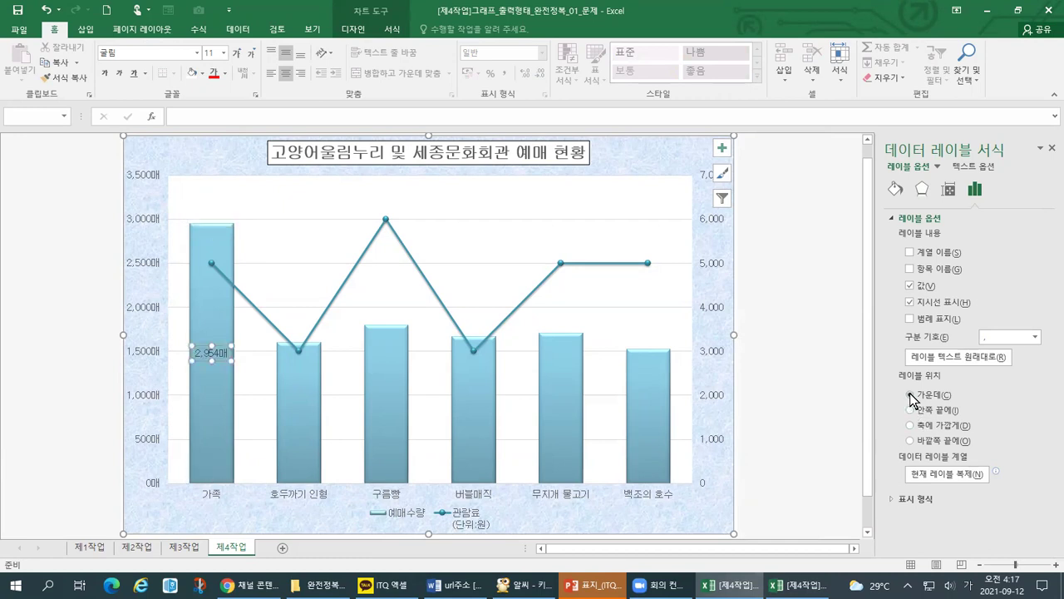
left_click(910, 409)
left_click(911, 425)
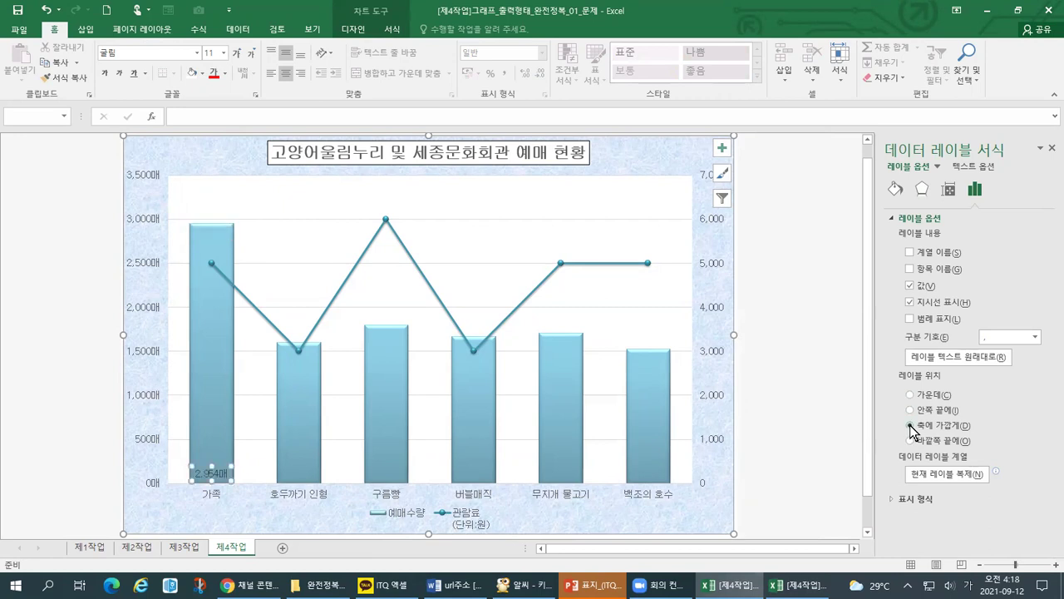
left_click(911, 440)
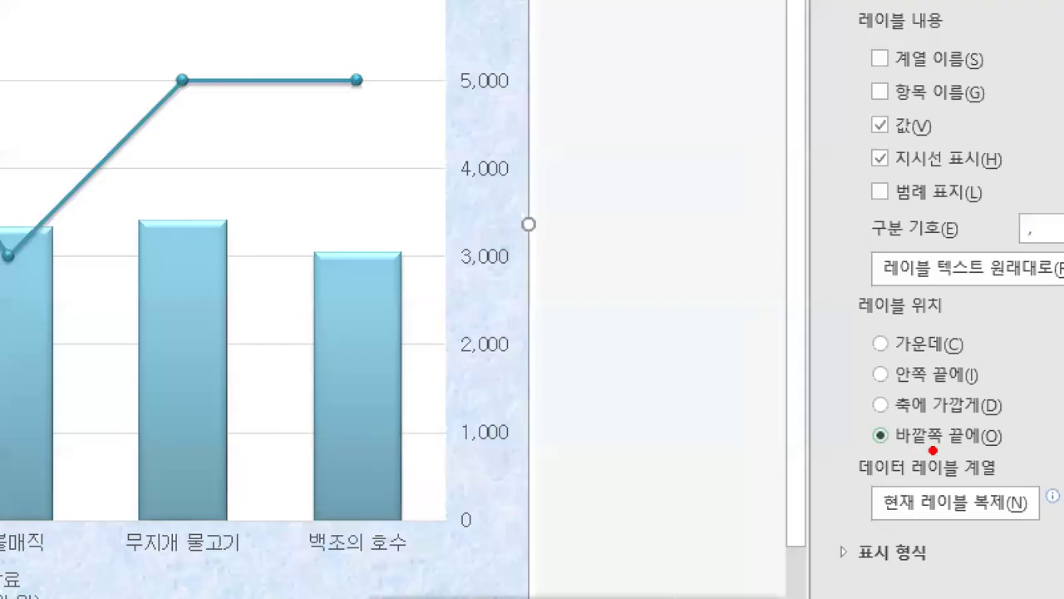
left_click_drag(897, 450, 998, 441)
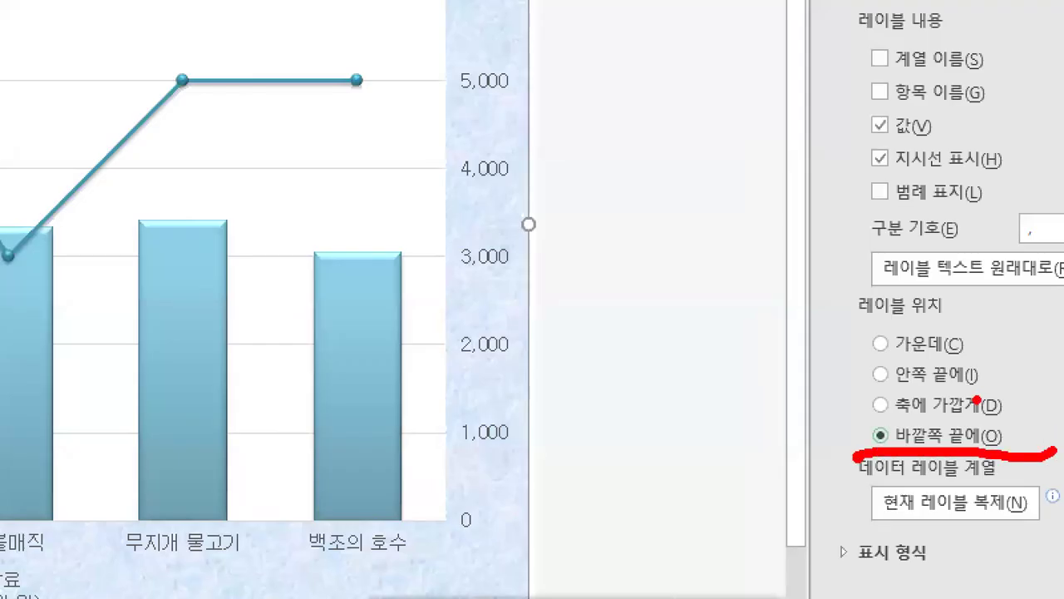
key("Escape")
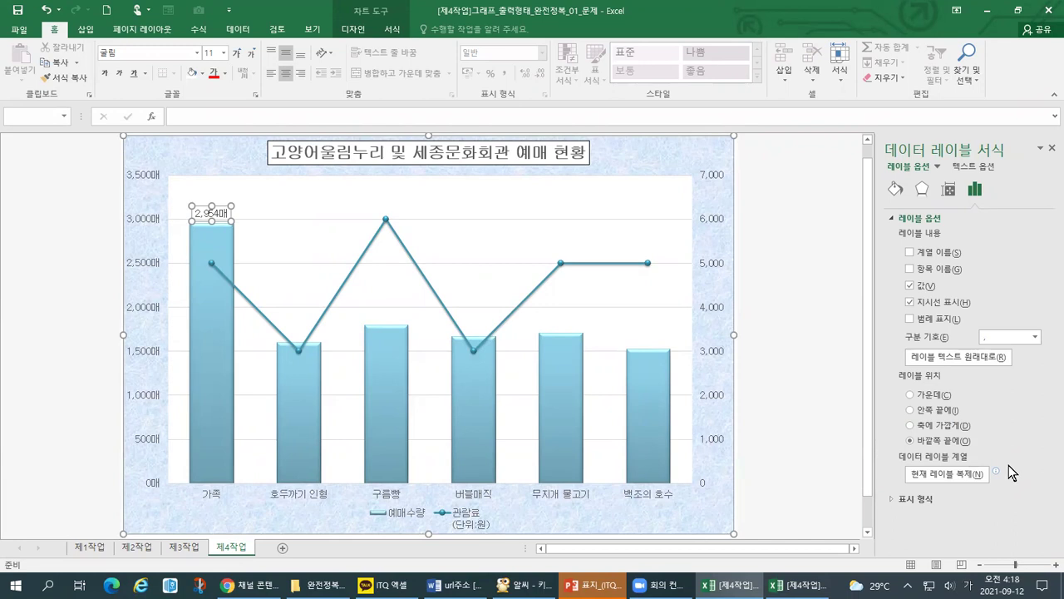
- Turn off 지시선 표시 for the 가족 label and review its 레이블 내용 and 레이블 위치 settings
left_click(911, 303)
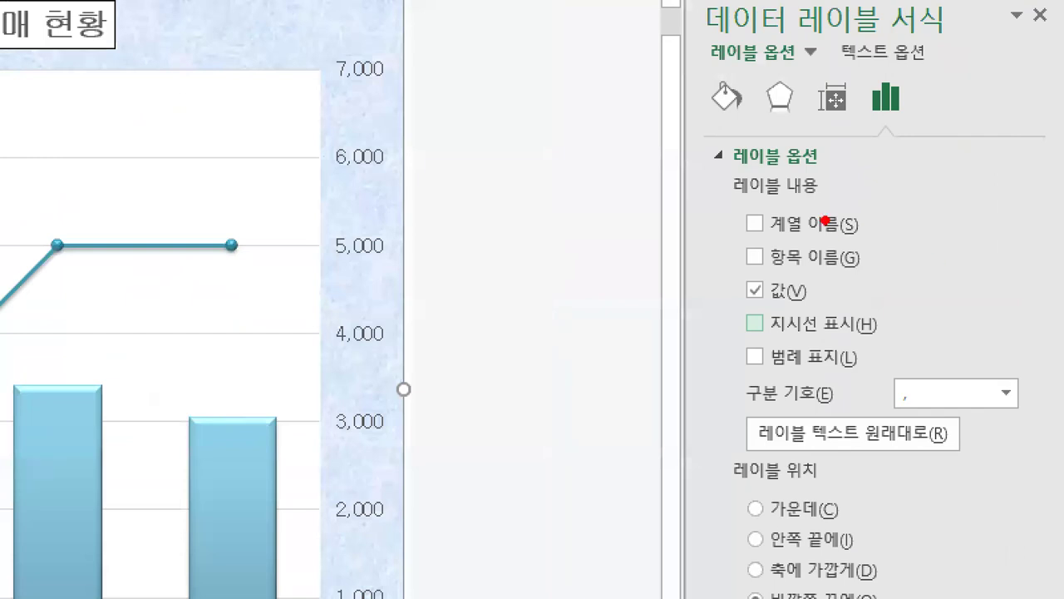
left_click_drag(704, 197, 836, 197)
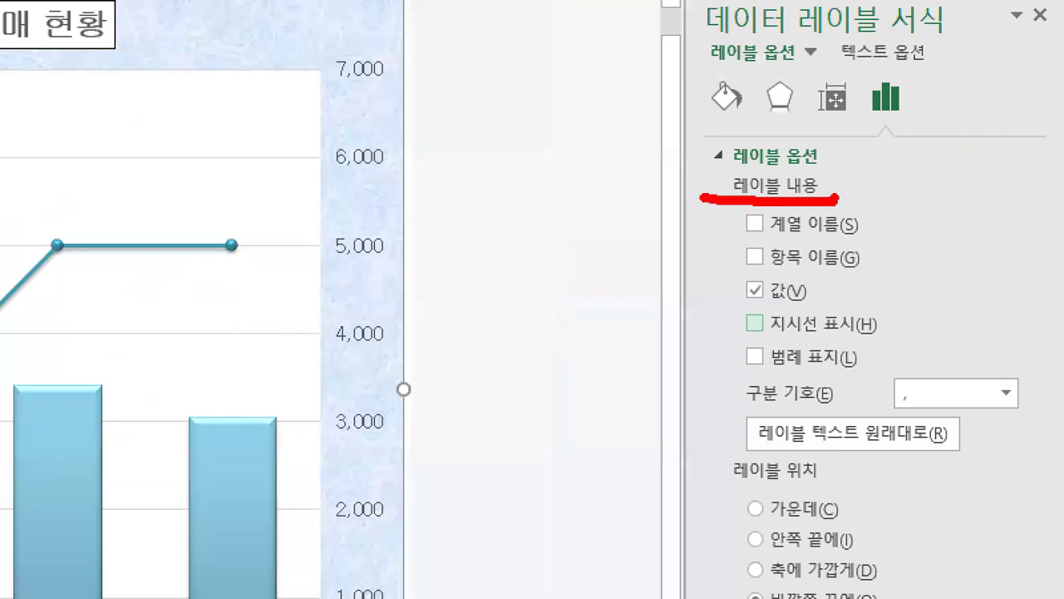
left_click_drag(732, 309, 809, 307)
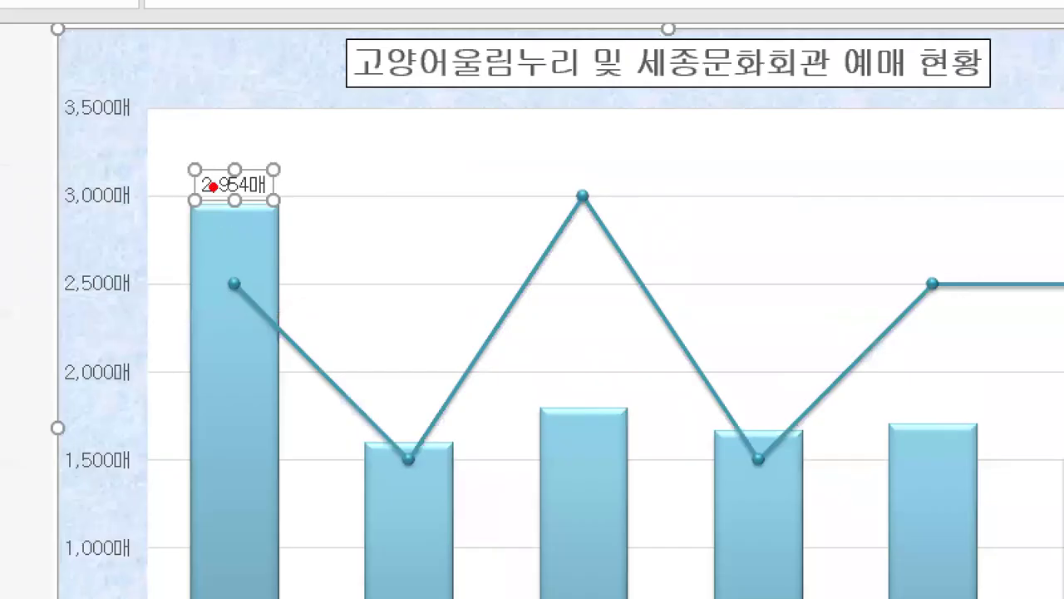
left_click_drag(204, 157, 233, 147)
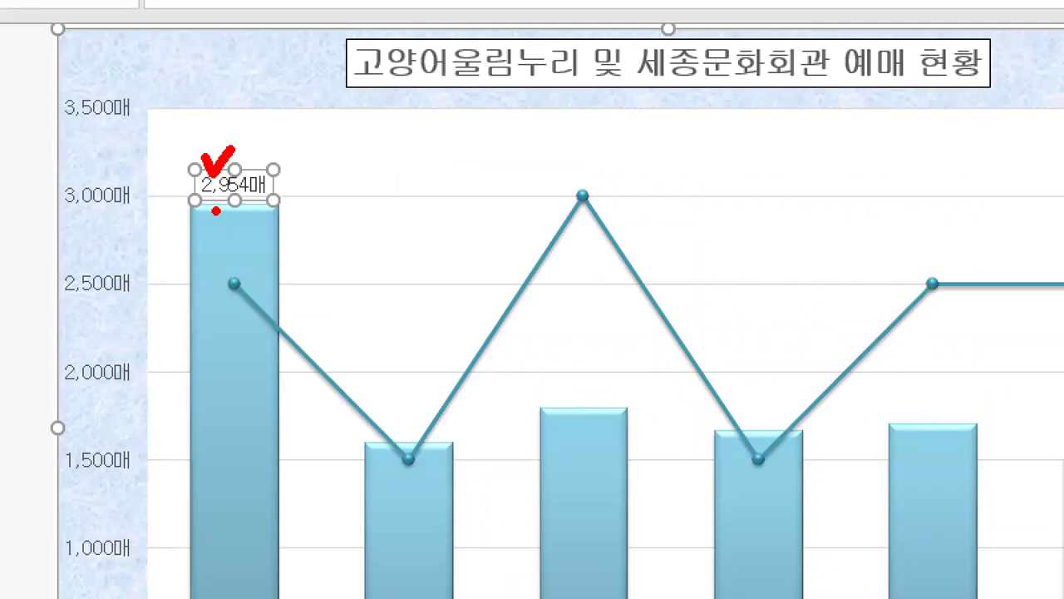
left_click_drag(216, 202, 214, 222)
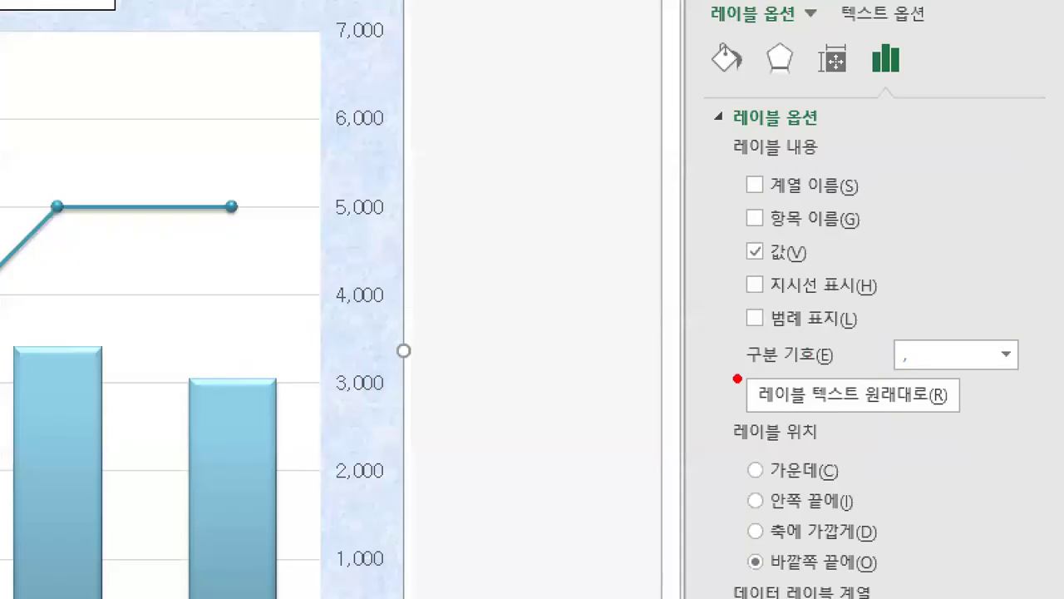
left_click_drag(728, 370, 925, 365)
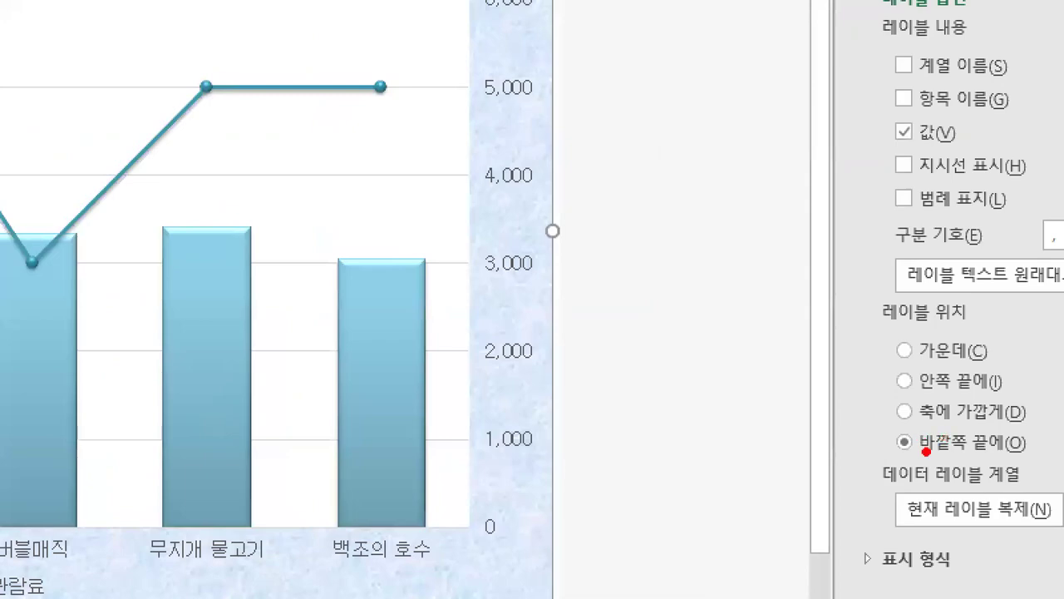
left_click_drag(926, 451, 1042, 455)
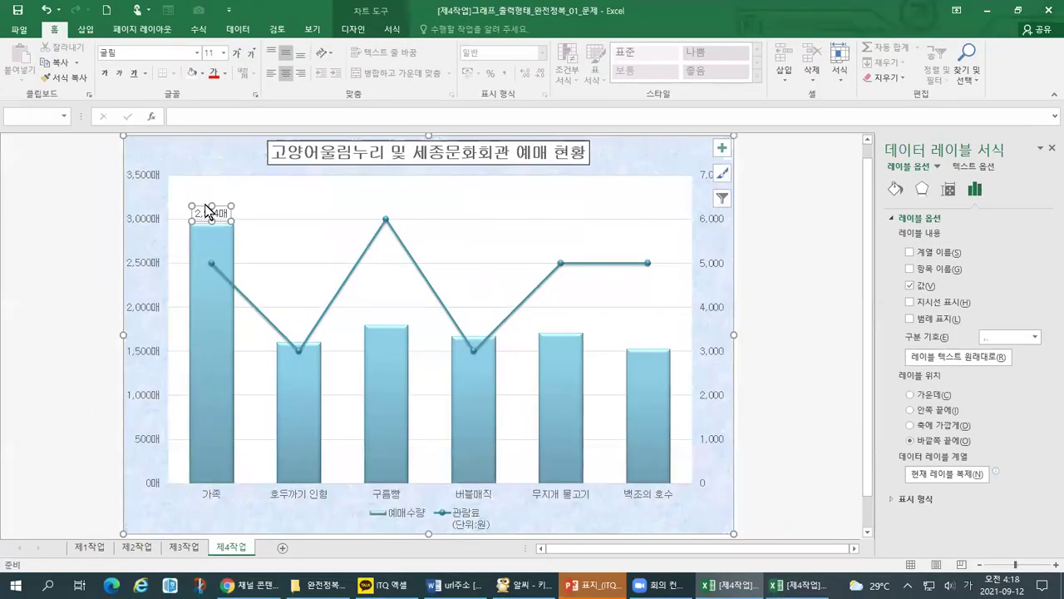
- Try shifting the 가족 label slightly up and left of its bar with leader lines off, and undo the shift
mouse_move(198, 205)
left_mouse_down()
mouse_move(164, 196)
mouse_move(181, 201)
left_mouse_up()
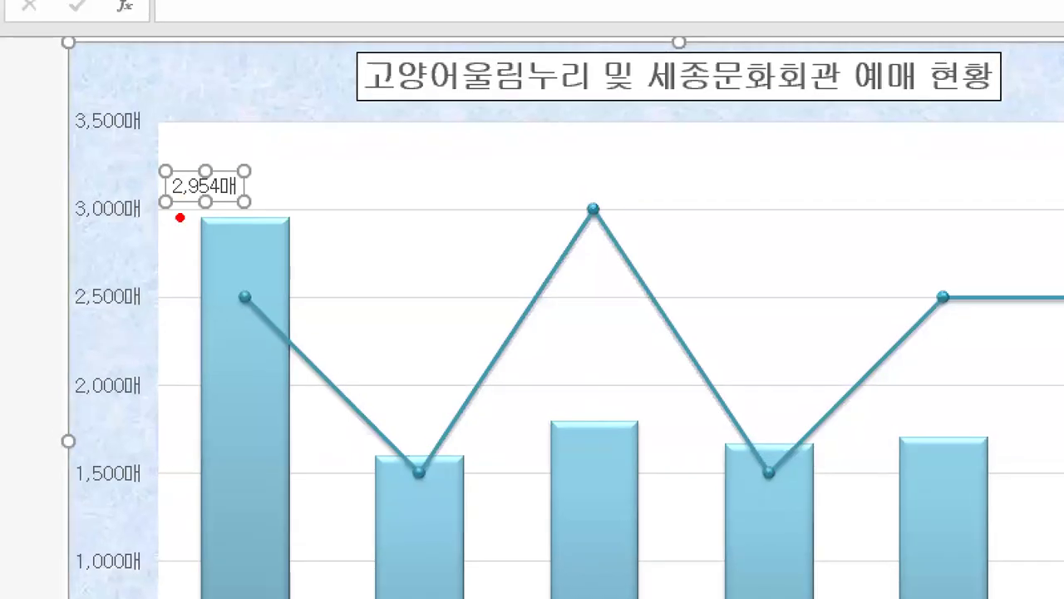
mouse_move(193, 178)
left_mouse_down()
mouse_move(261, 221)
mouse_move(196, 176)
left_mouse_up()
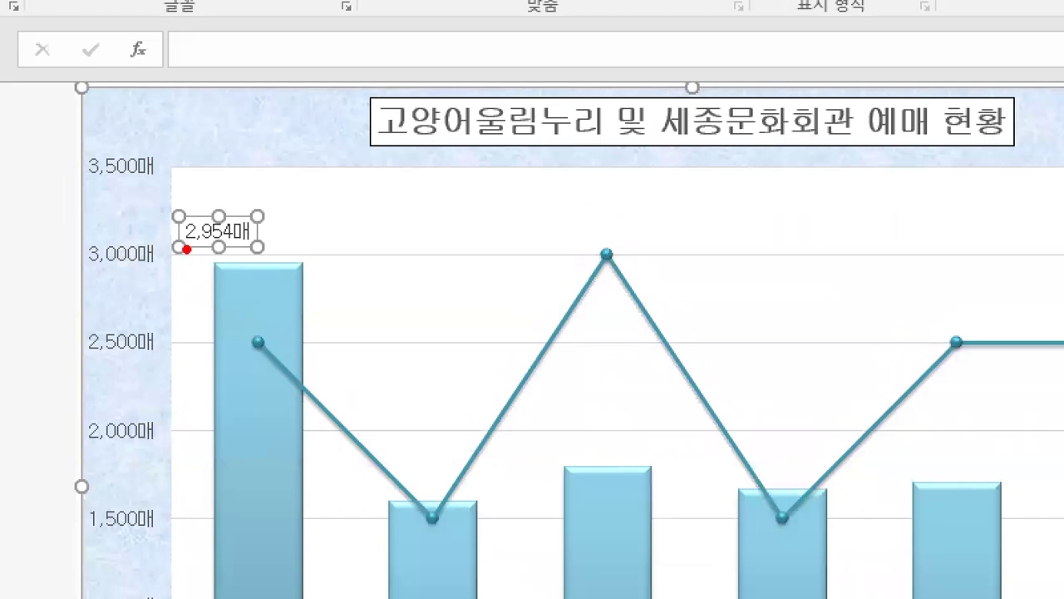
mouse_move(168, 215)
left_mouse_down()
mouse_move(214, 215)
mouse_move(167, 195)
mouse_move(170, 246)
left_mouse_up()
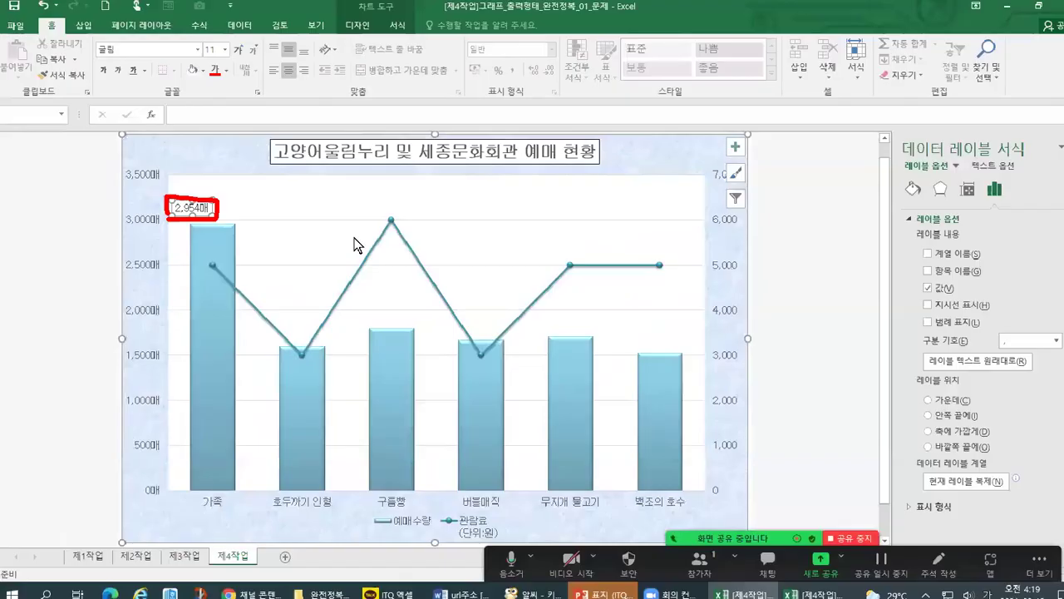
mouse_move(207, 213)
left_mouse_down()
mouse_move(226, 219)
mouse_move(211, 202)
left_mouse_up()
key("ctrl+z")
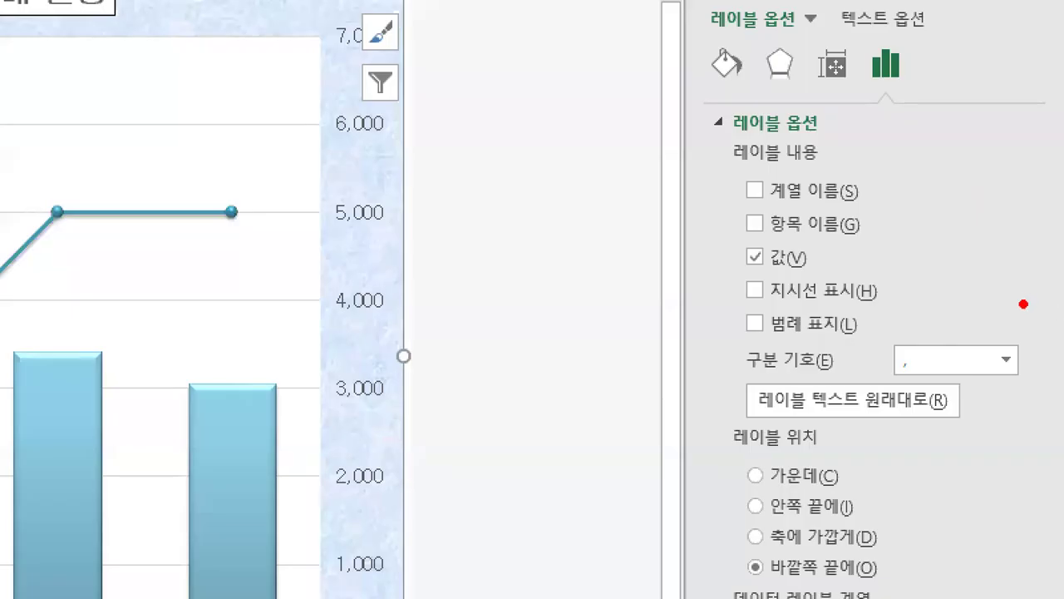
- Examine the 지시선 표시 option and the empty chart area to the upper left of the 가족 label
mouse_move(728, 276)
left_mouse_down()
mouse_move(735, 296)
mouse_move(751, 270)
left_mouse_up()
mouse_move(703, 313)
left_mouse_down()
mouse_move(906, 301)
mouse_move(906, 259)
left_mouse_up()
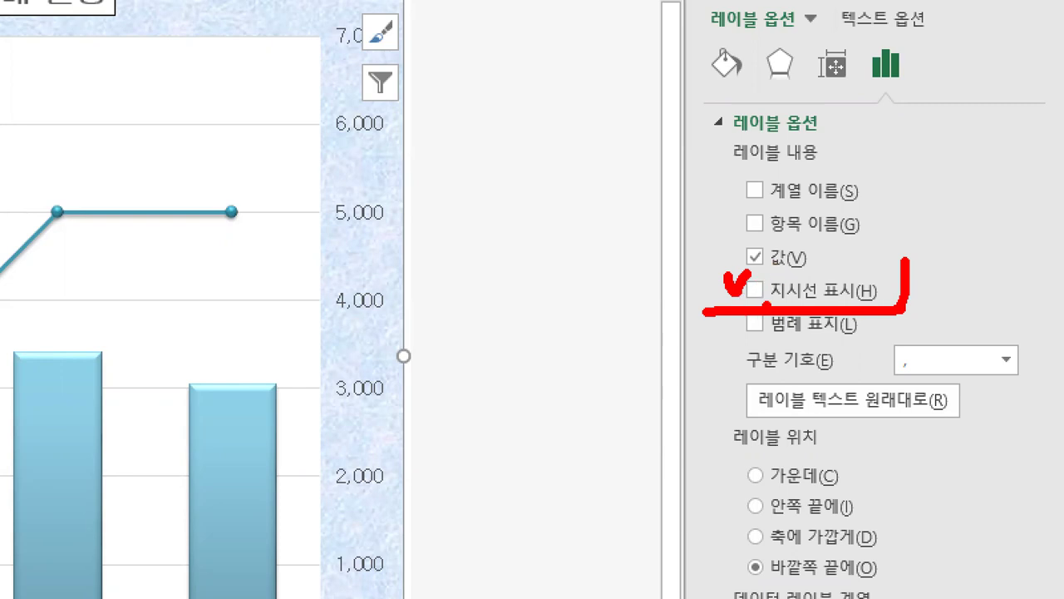
left_click_drag(756, 268, 818, 269)
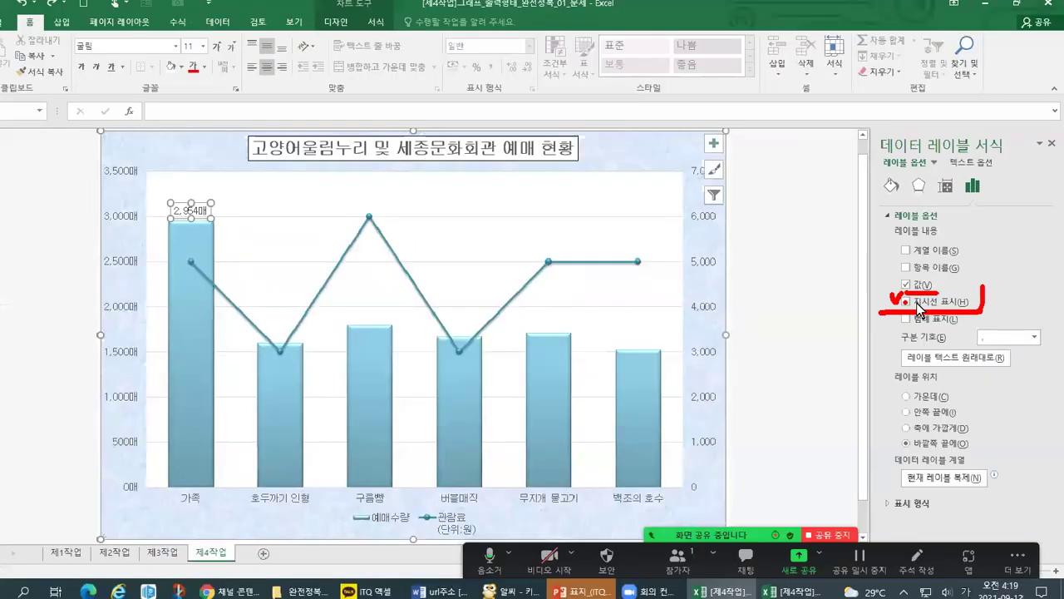
left_click(755, 290)
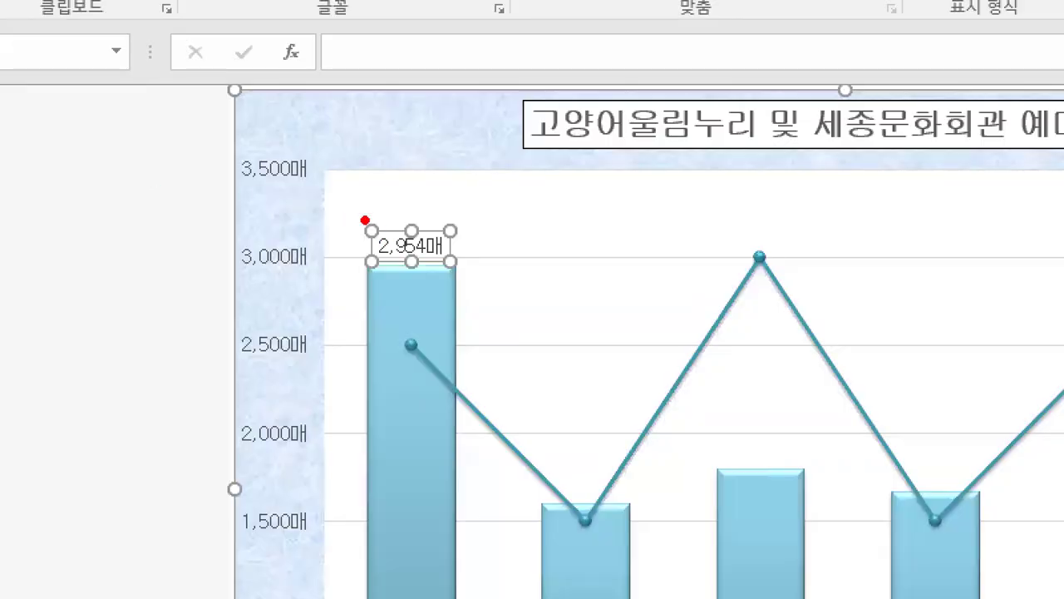
mouse_move(316, 209)
left_mouse_down()
mouse_move(370, 243)
mouse_move(314, 205)
left_mouse_up()
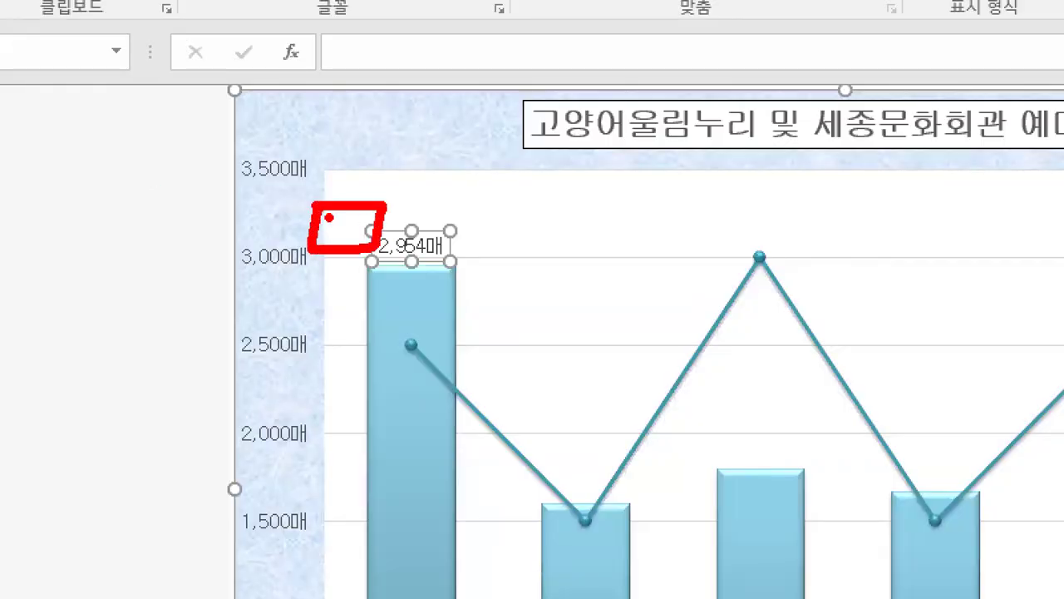
- Move the 가족 data label up and left of its bar with 지시선 표시 on, and examine its leader line
left_click_drag(379, 239, 405, 266)
key("Escape")
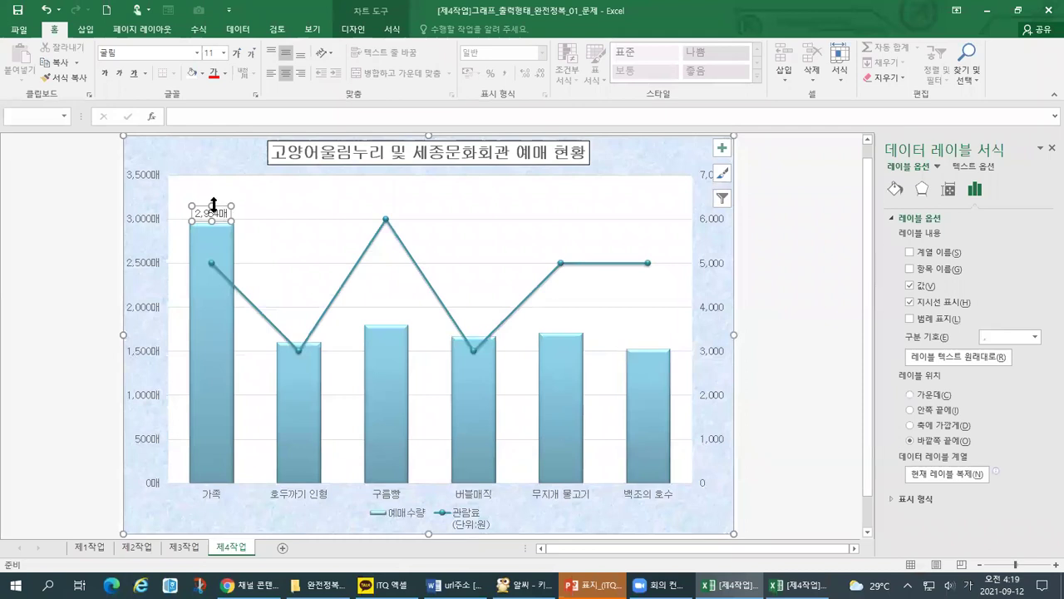
left_click_drag(206, 214, 176, 193)
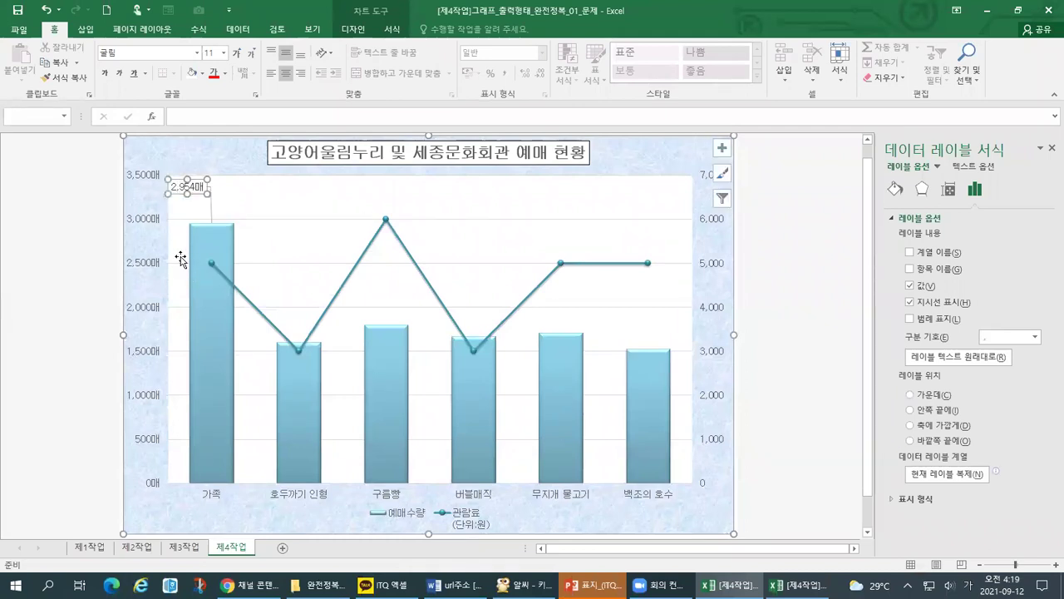
key("ctrl+1")
mouse_move(303, 206)
left_mouse_down()
mouse_move(319, 208)
mouse_move(310, 266)
left_mouse_up()
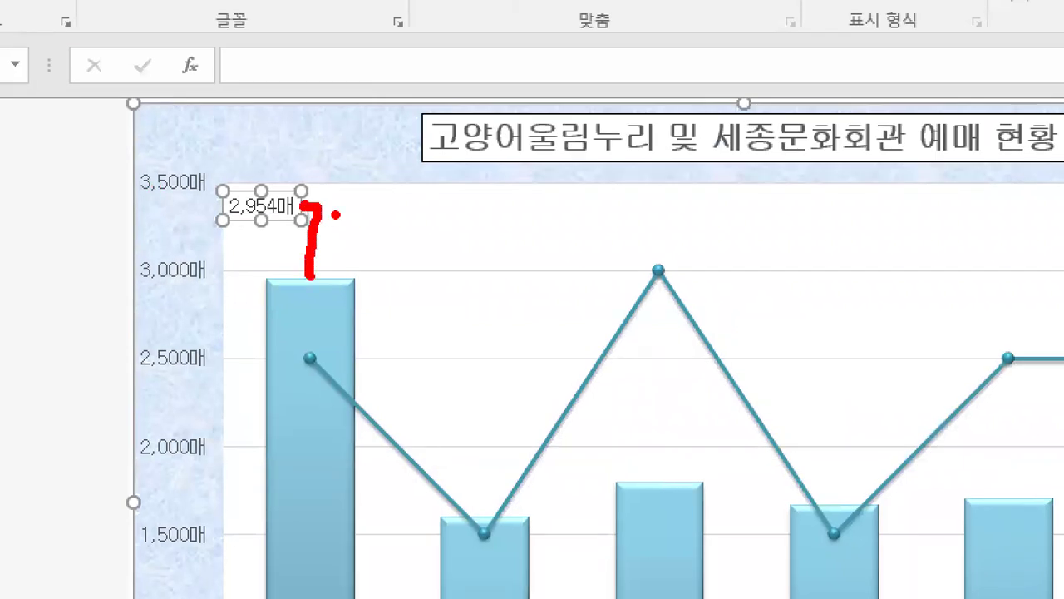
key("Escape")
left_click(144, 276)
left_click(121, 274)
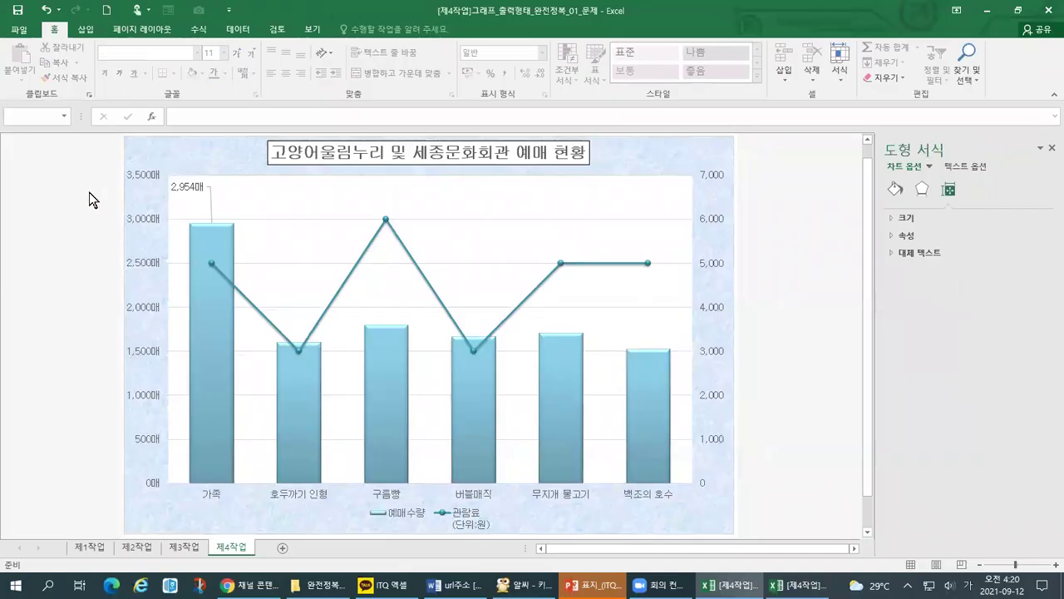
key("ctrl+1")
left_click_drag(216, 194, 248, 189)
left_click_drag(435, 301, 471, 319)
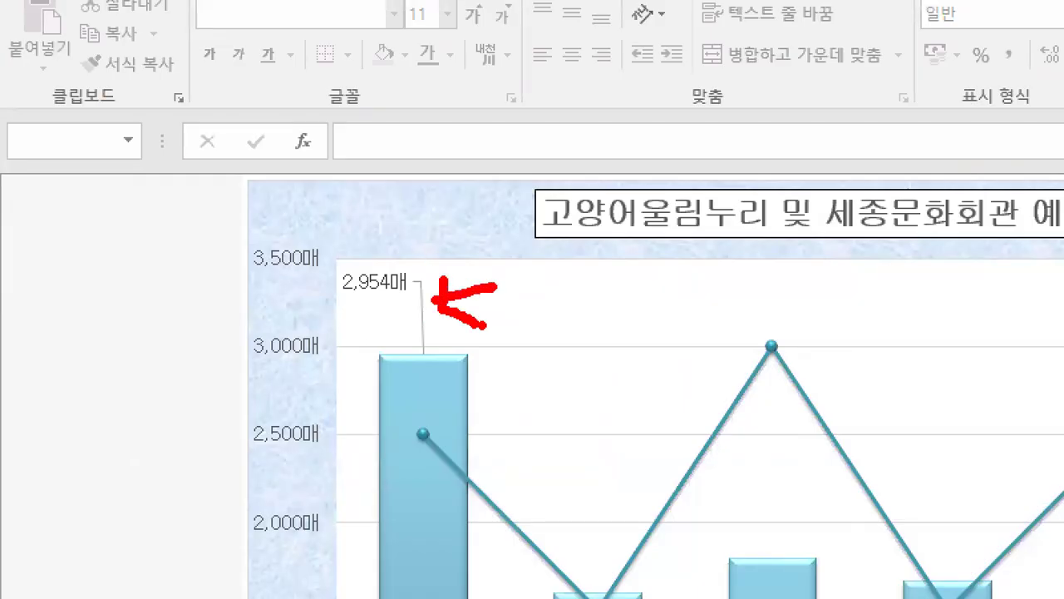
left_click_drag(419, 279, 420, 352)
key("Escape")
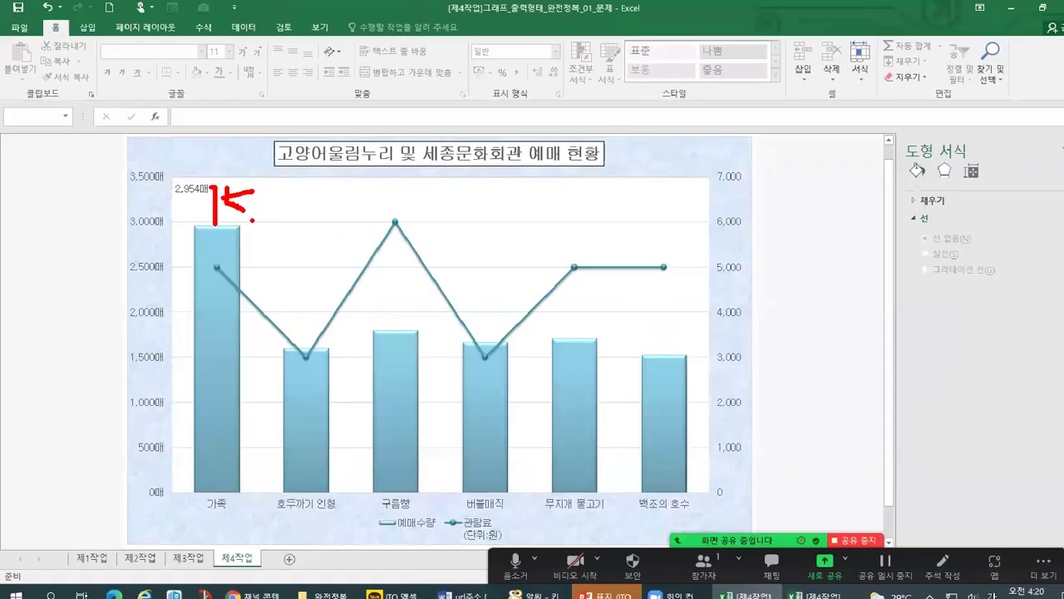
- Review the 레이블 옵션 settings of the 가족 data label and turn off 지시선 표시
left_click(223, 258)
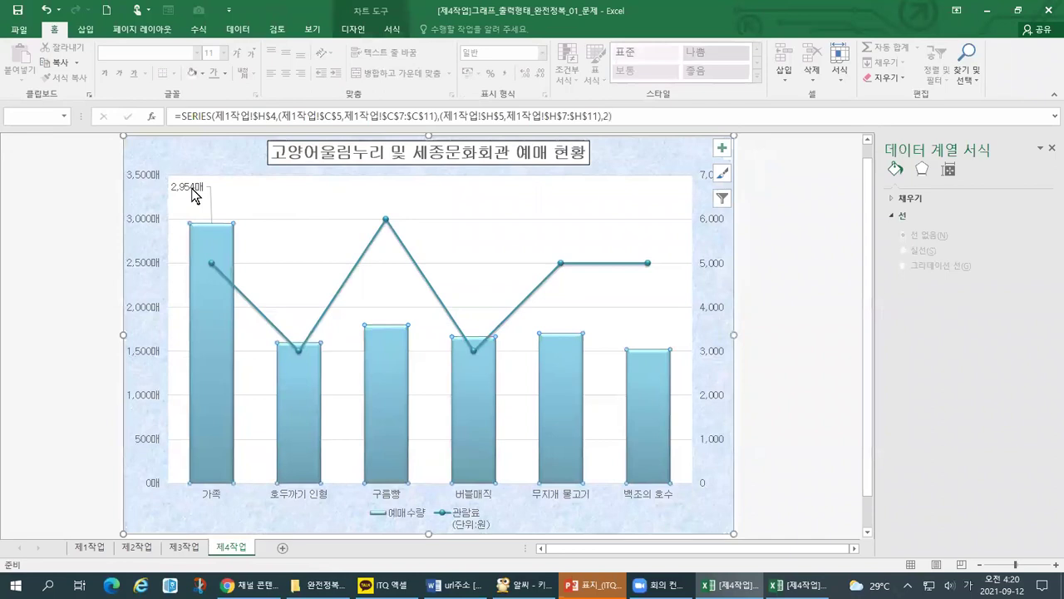
left_click(188, 186)
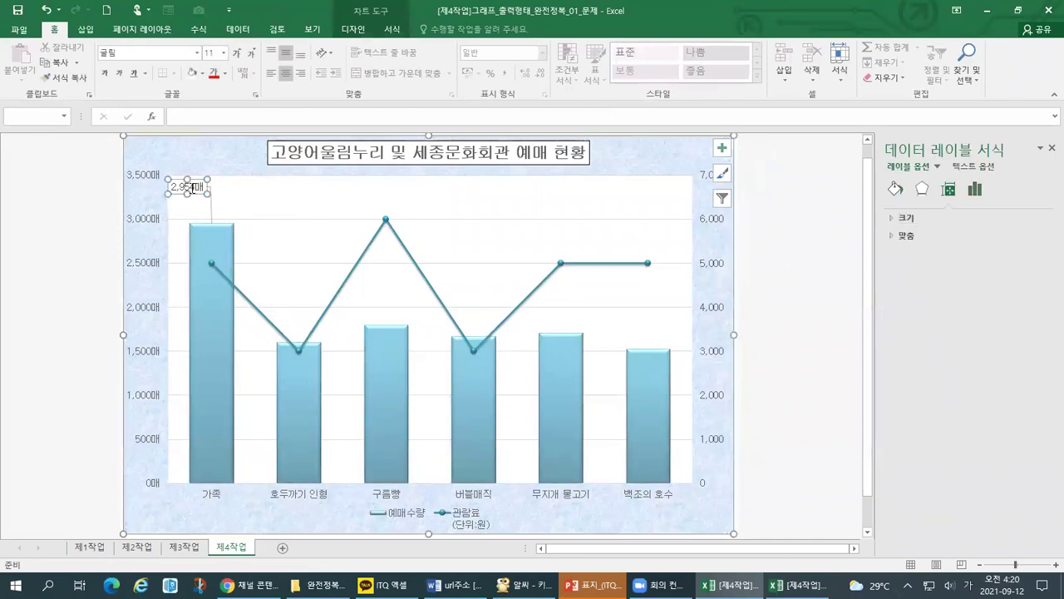
left_click(188, 191)
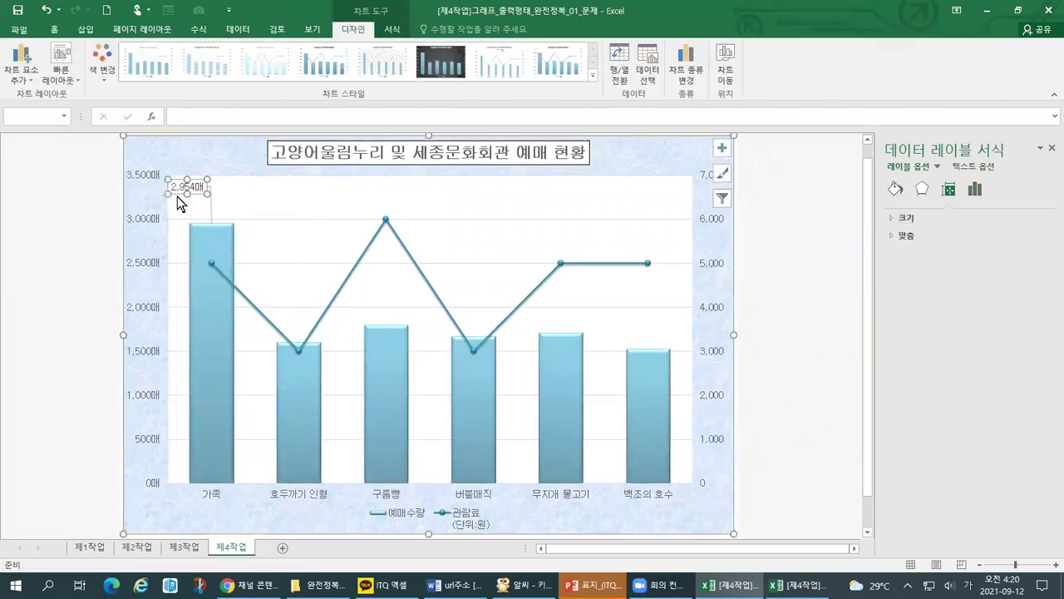
left_click(179, 192)
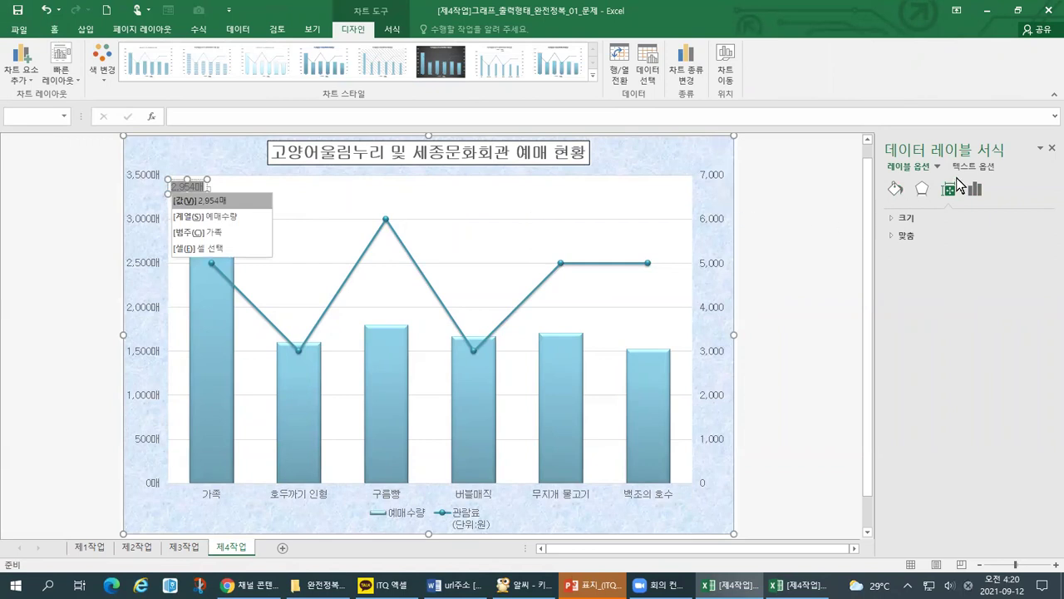
left_click(973, 192)
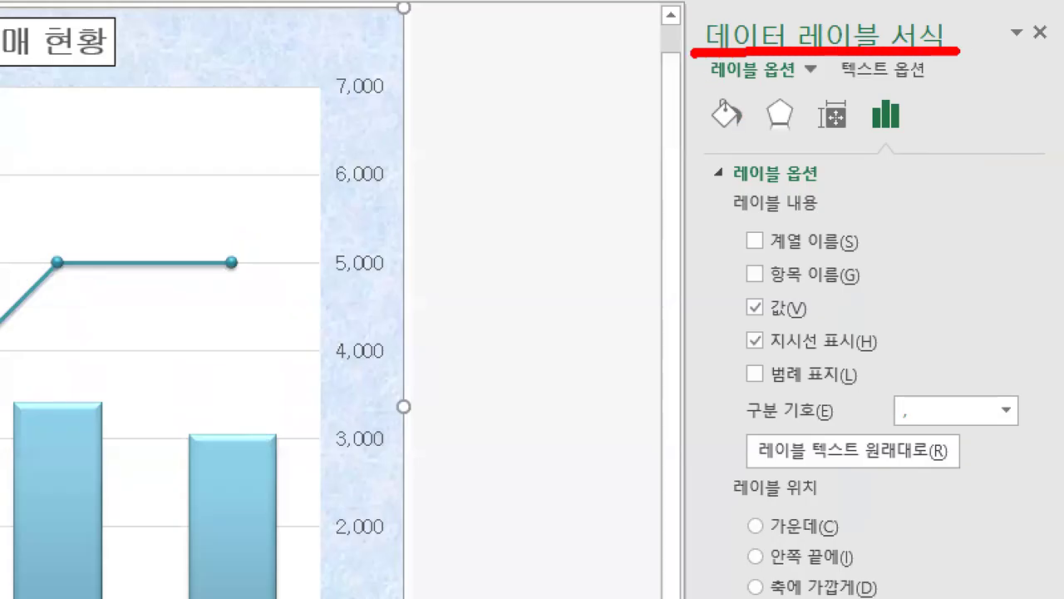
left_click_drag(695, 81, 810, 83)
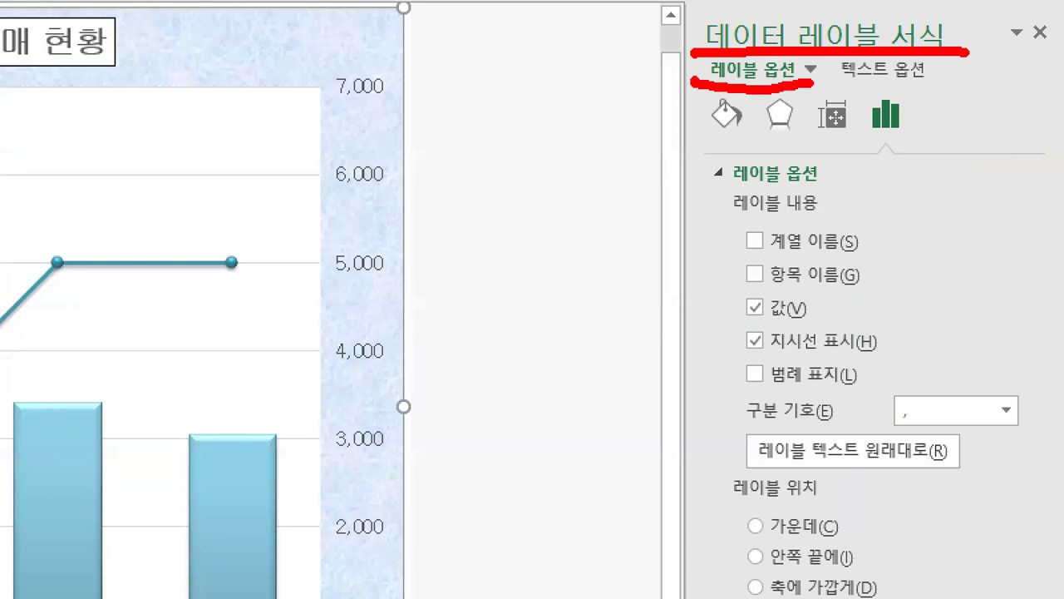
mouse_move(906, 139)
left_mouse_down()
mouse_move(923, 87)
mouse_move(888, 152)
left_mouse_up()
left_click_drag(713, 192, 844, 178)
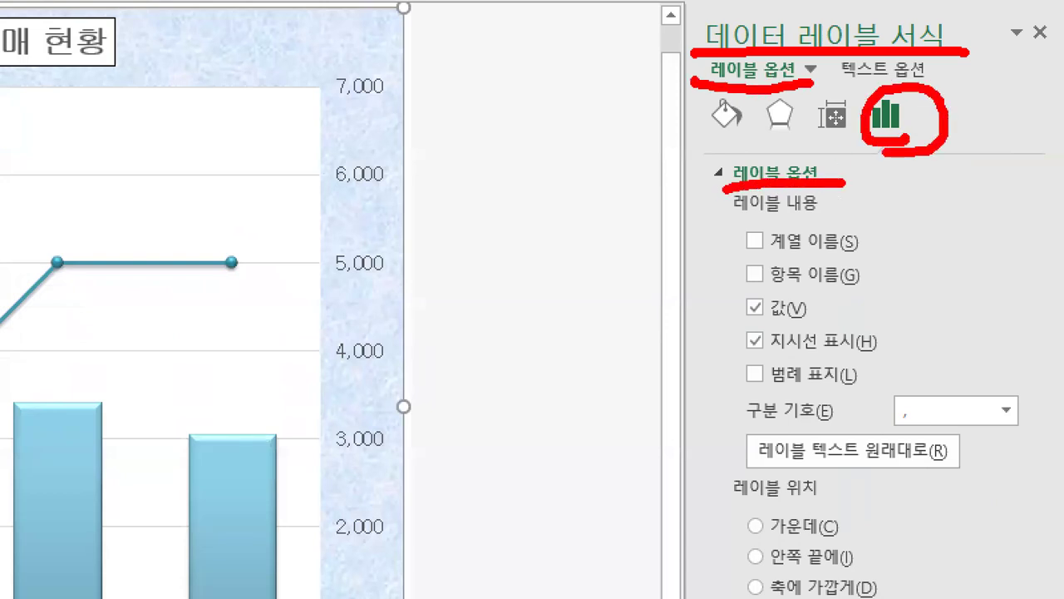
left_click_drag(780, 222, 842, 213)
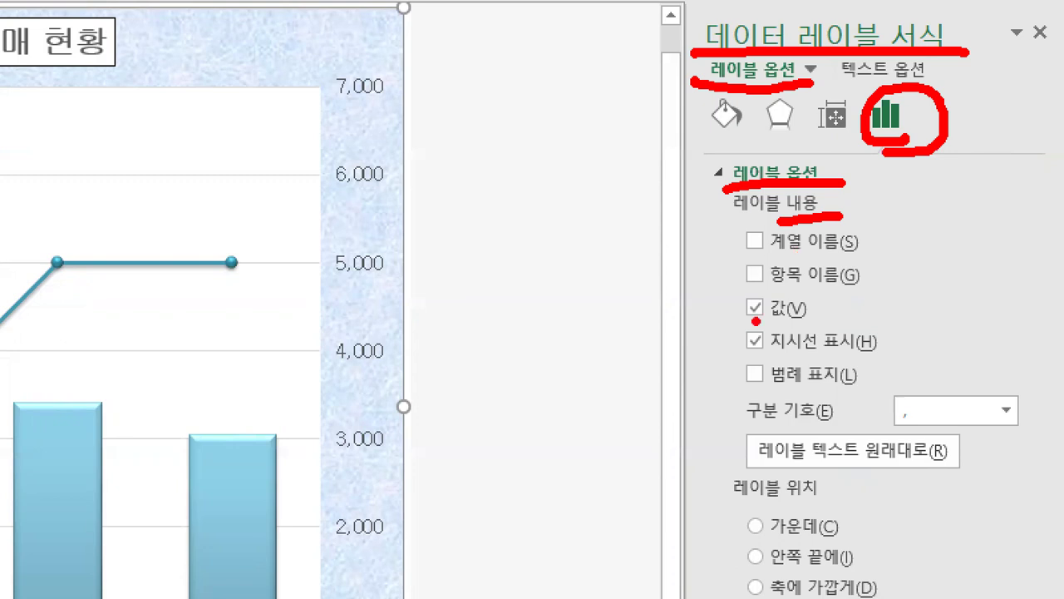
left_click_drag(708, 365, 896, 361)
left_click_drag(771, 325, 720, 356)
left_click_drag(731, 317, 771, 356)
key("Escape")
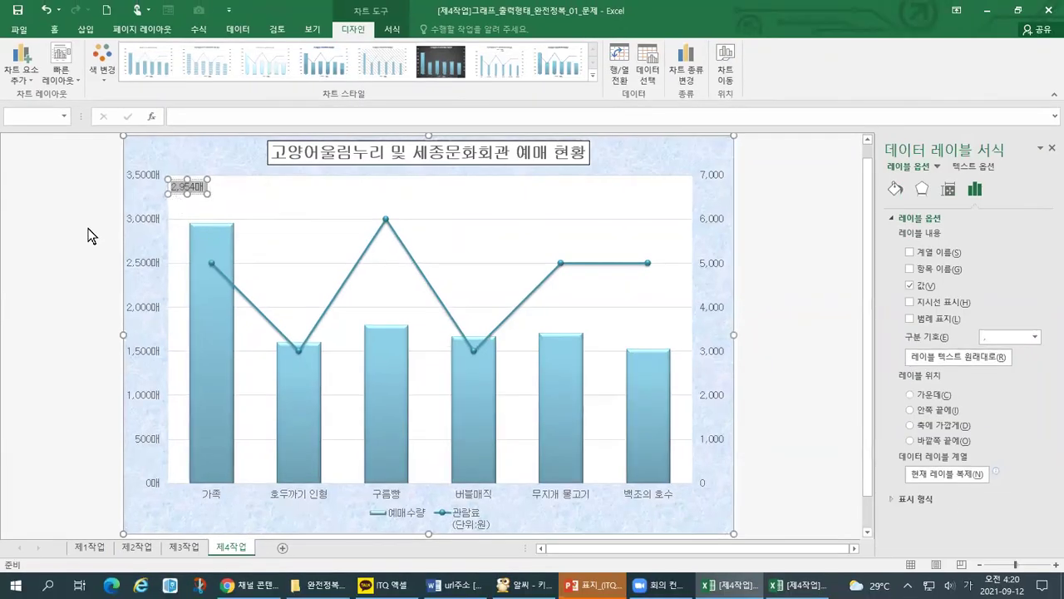
- Move the 가족 label down to just above the upper-left corner of its bar, and recheck its 지시선 표시 setting
left_click(89, 228)
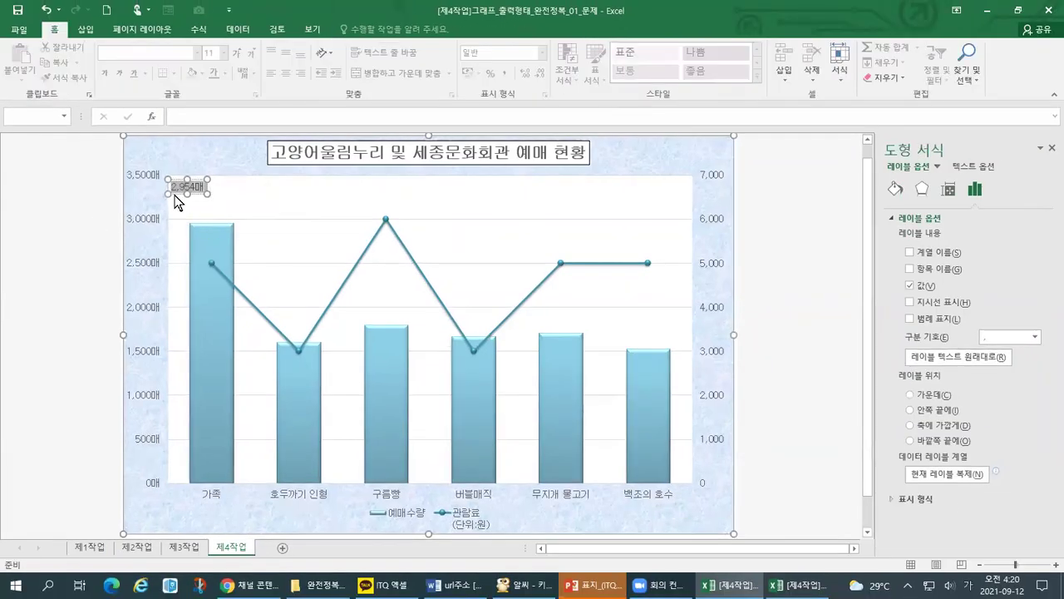
left_click(178, 193)
left_click_drag(181, 197, 181, 212)
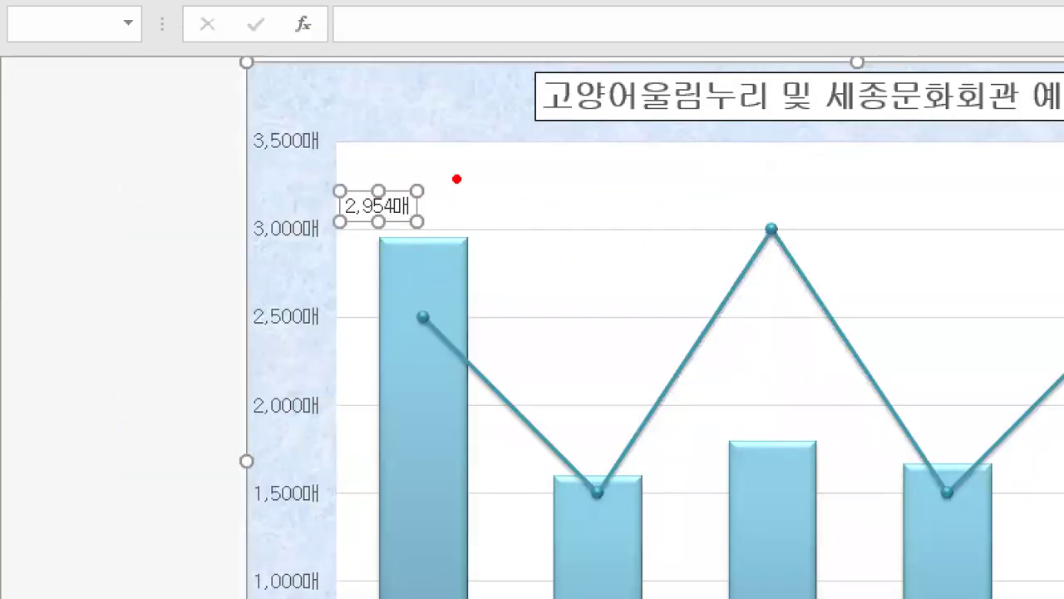
left_click_drag(425, 203, 497, 187)
left_click_drag(443, 175, 475, 248)
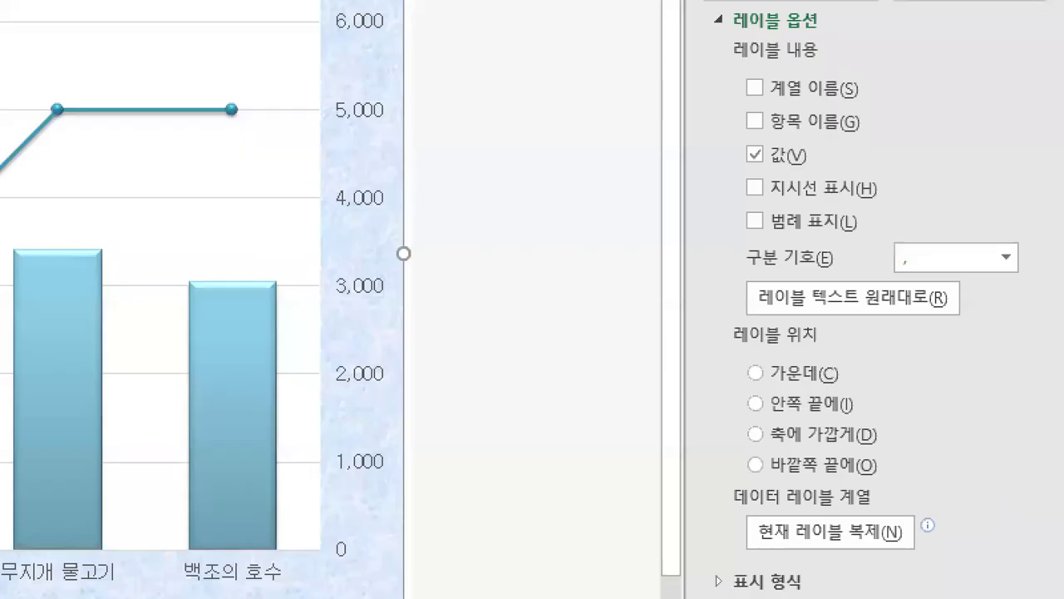
left_click_drag(722, 174, 803, 175)
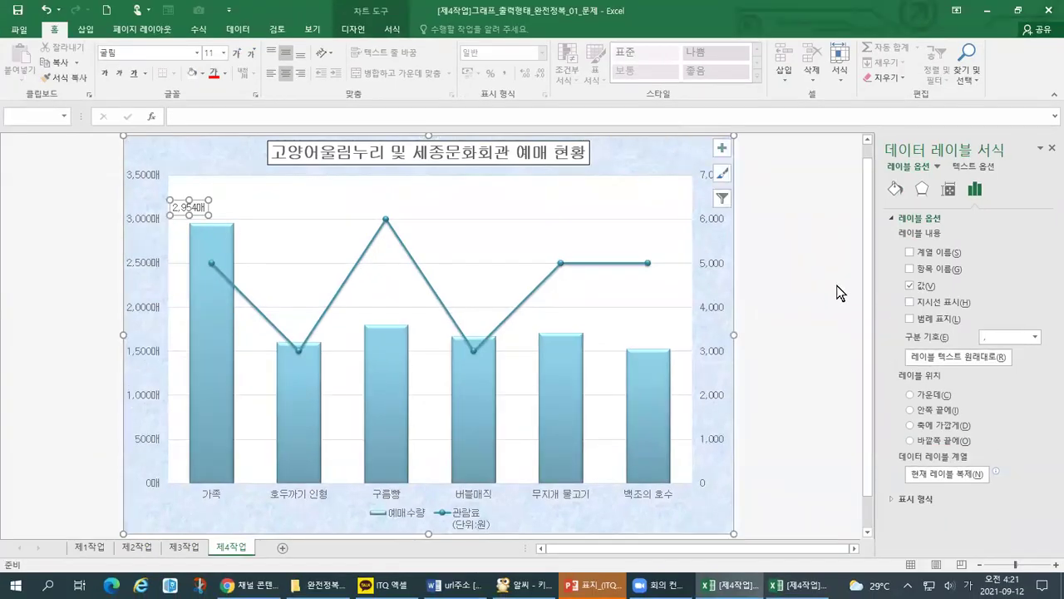
- Compare the 가족 label's position on the 제4작업 chart with the 출력형태 chart in the other workbook
left_click(831, 283)
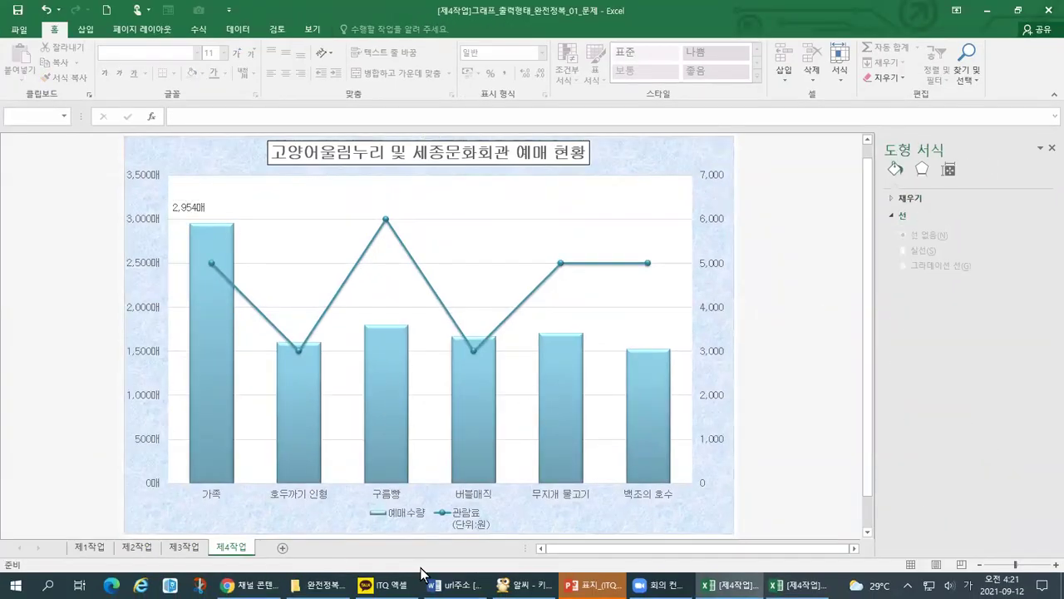
left_click(797, 585)
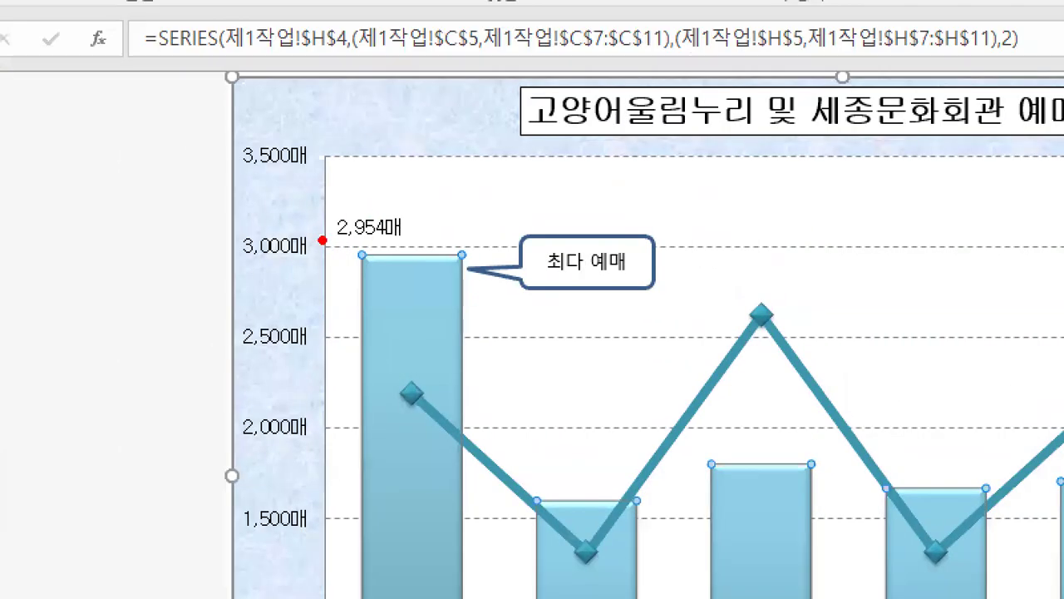
left_click_drag(260, 217, 304, 217)
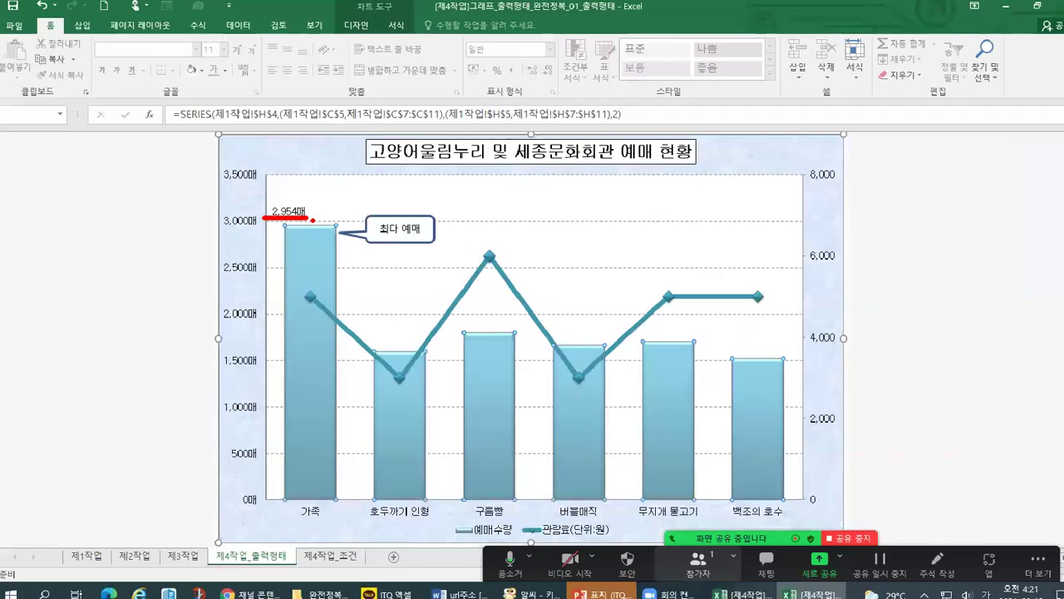
left_click(737, 592)
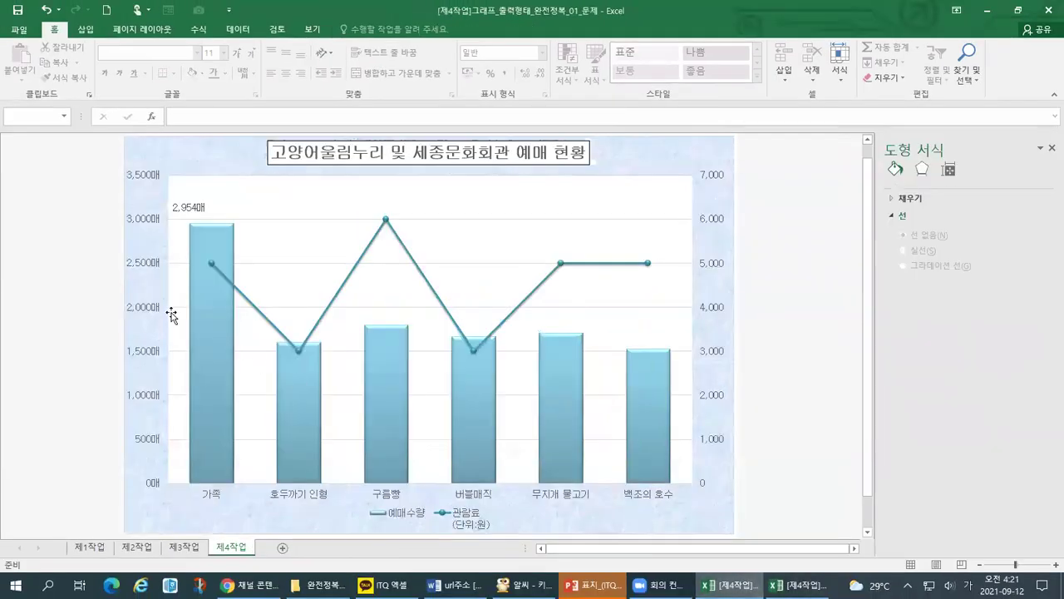
left_click_drag(168, 217, 209, 217)
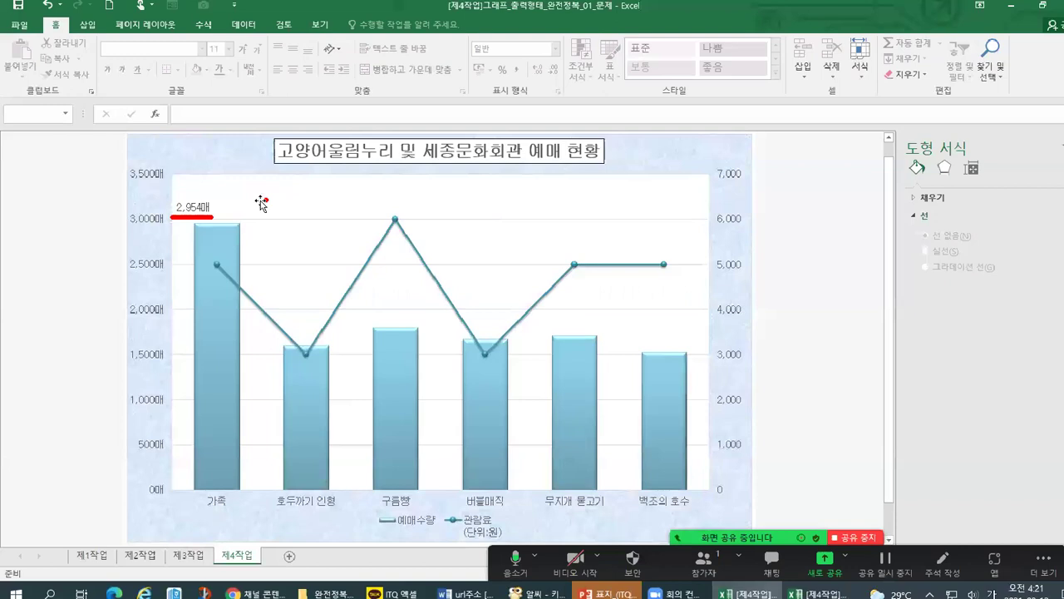
left_click(202, 230)
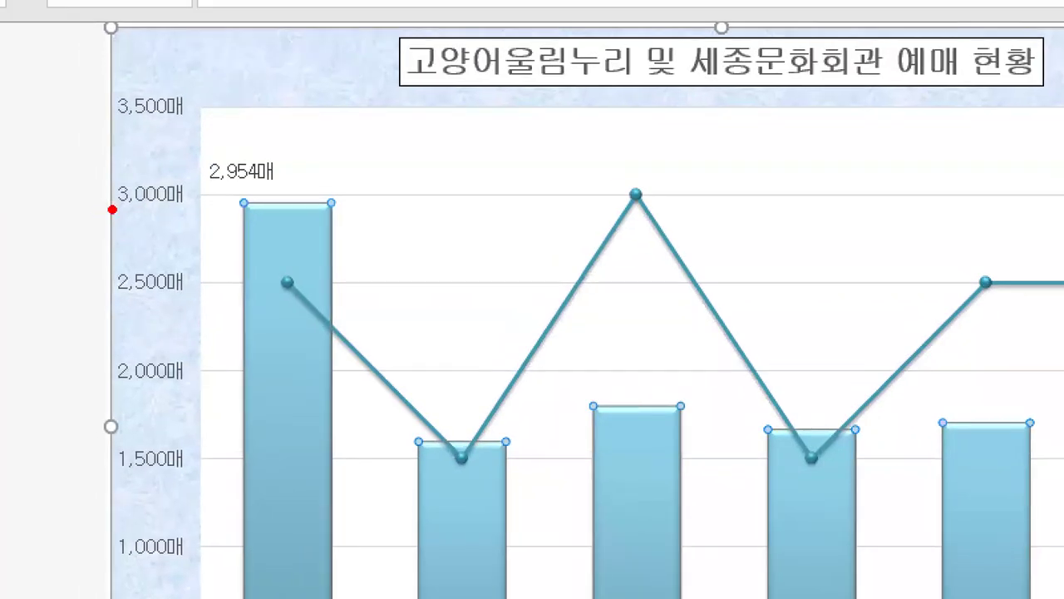
left_click_drag(183, 222, 183, 339)
mouse_move(225, 196)
left_mouse_down()
mouse_move(324, 187)
mouse_move(351, 523)
left_mouse_up()
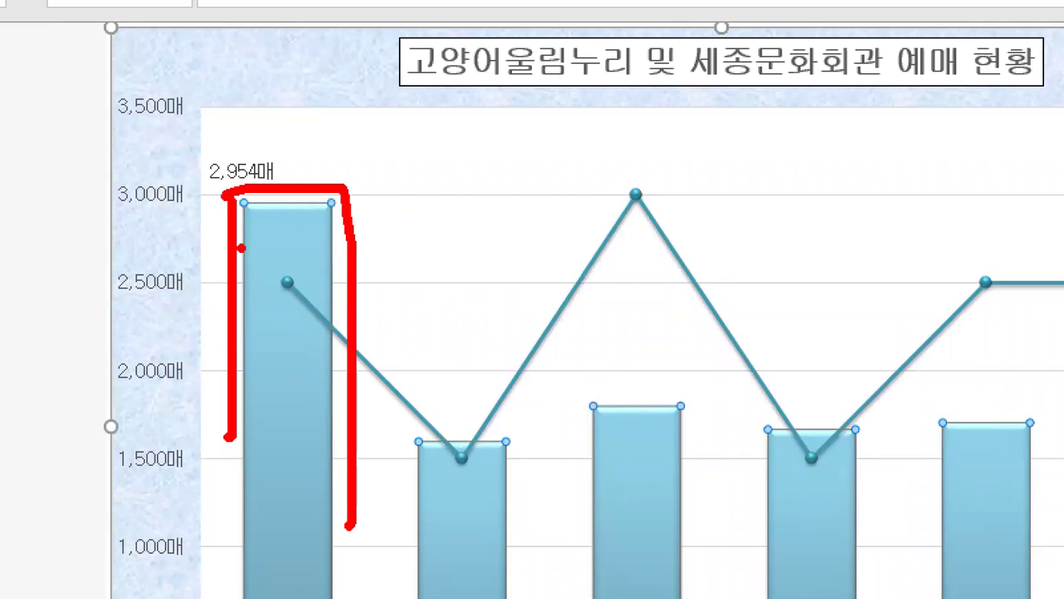
mouse_move(219, 187)
left_mouse_down()
mouse_move(308, 155)
mouse_move(246, 239)
left_mouse_up()
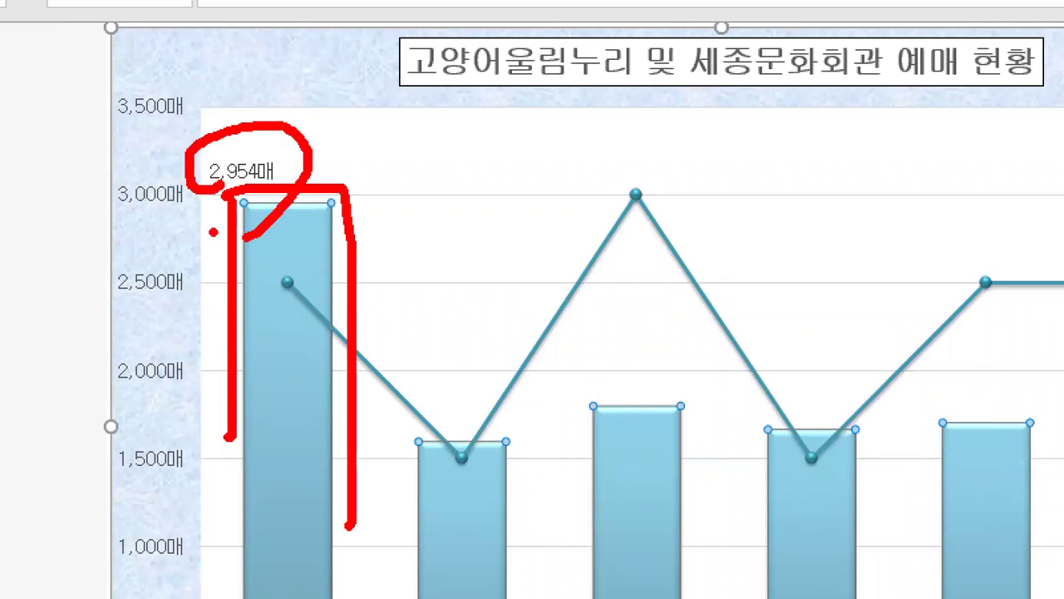
key("Escape")
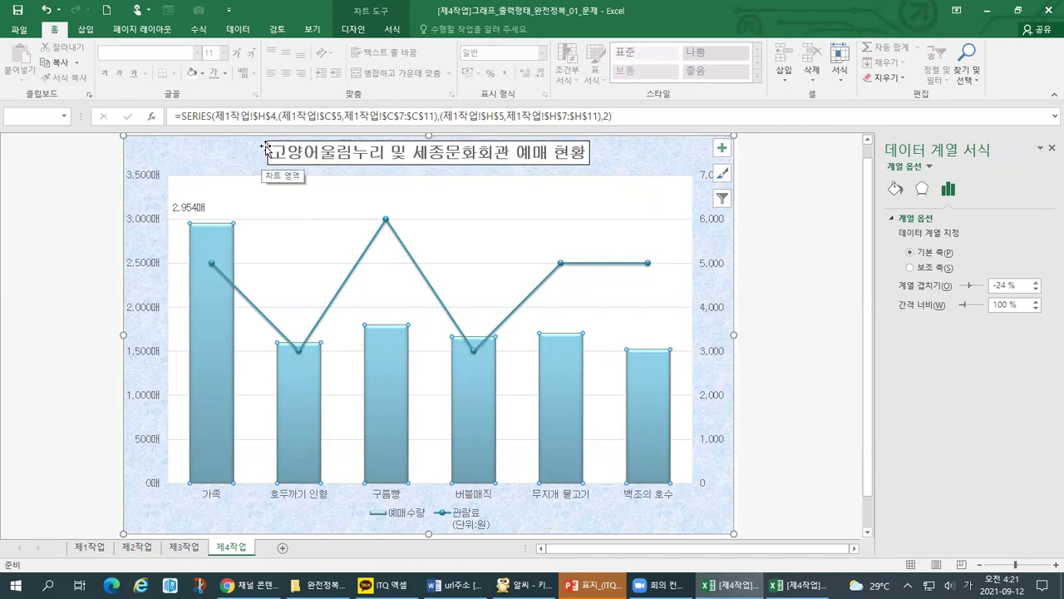
- Check the 레이블 condition and its position requirement on the 제4작업_조건 sheet
left_click(728, 584)
left_click(299, 548)
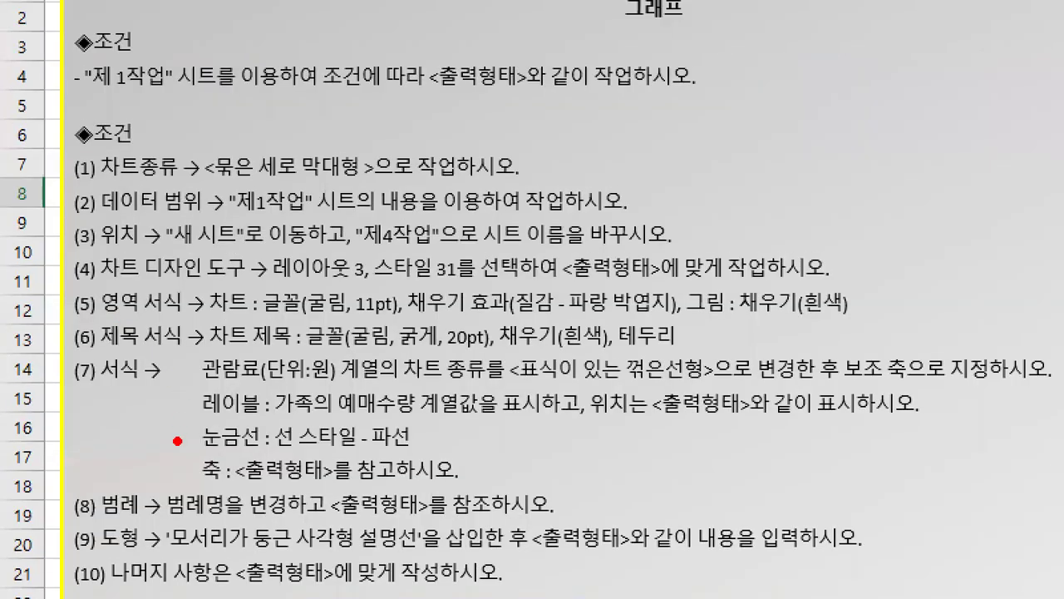
mouse_move(179, 425)
left_mouse_down()
mouse_move(797, 438)
mouse_move(950, 427)
mouse_move(744, 384)
mouse_move(588, 385)
mouse_move(642, 426)
mouse_move(748, 424)
left_mouse_up()
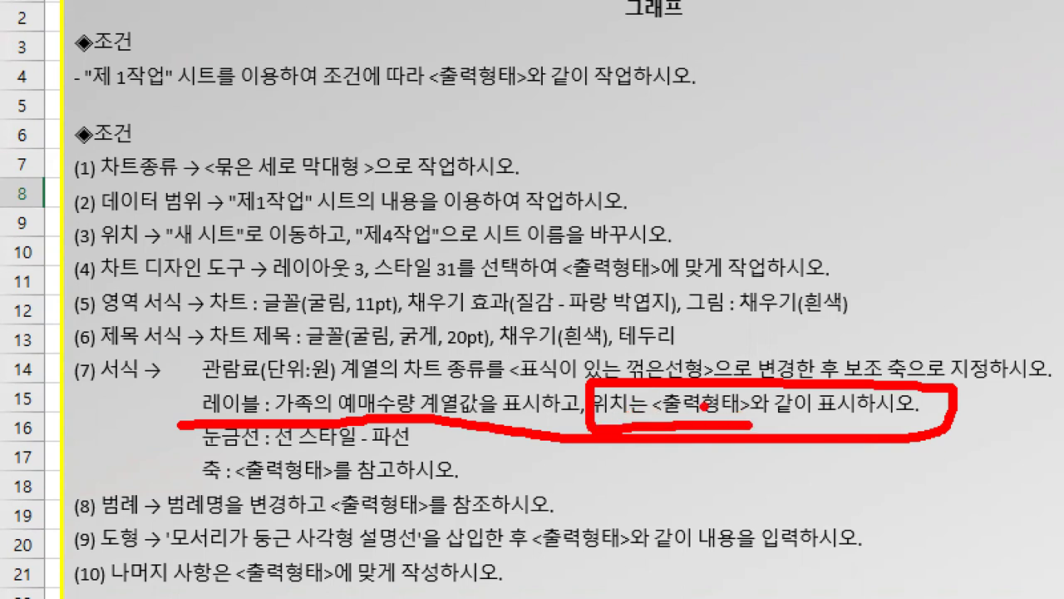
left_click_drag(816, 419, 860, 418)
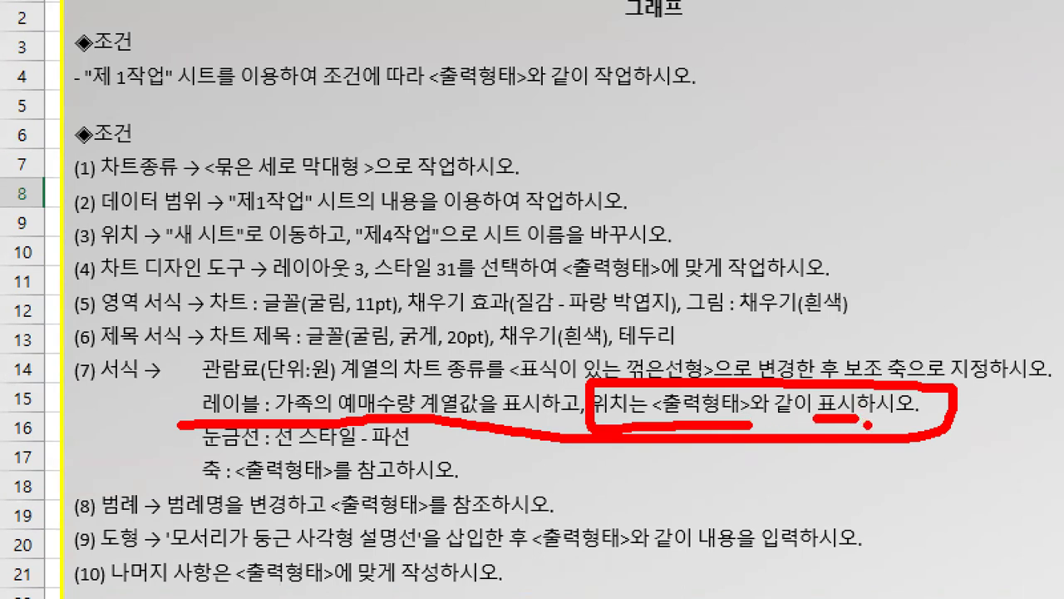
left_click_drag(163, 398, 181, 391)
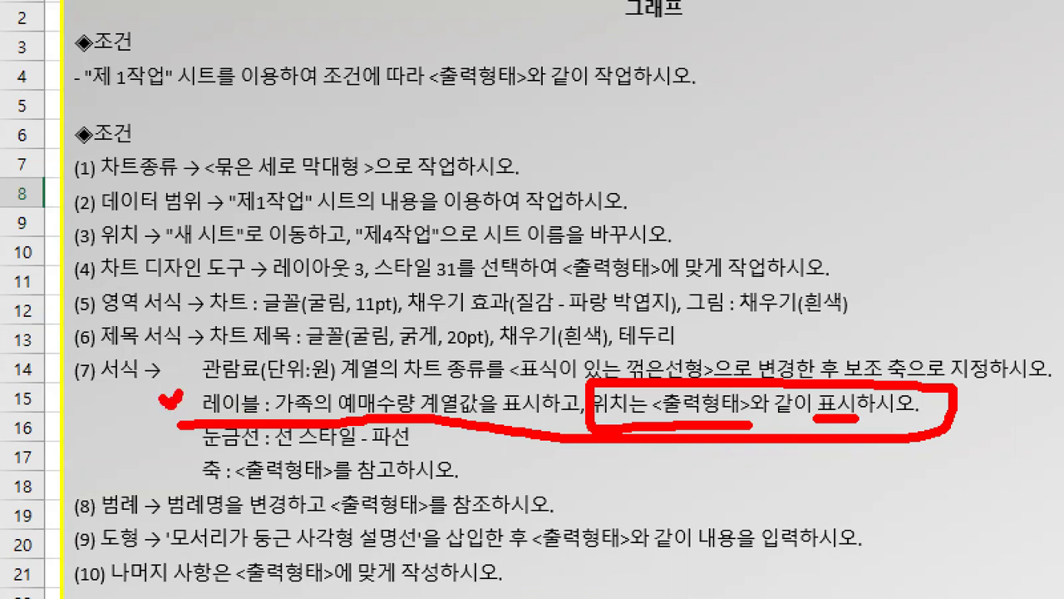
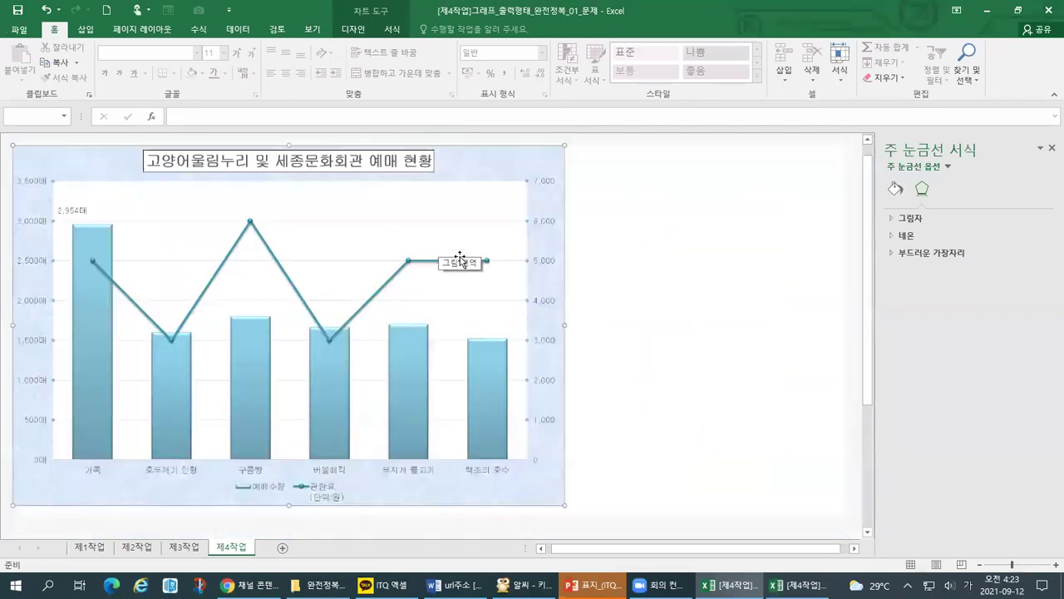
- Examine the horizontal major gridlines on the 제4작업 chart
scroll(458, 261, "up", 2)
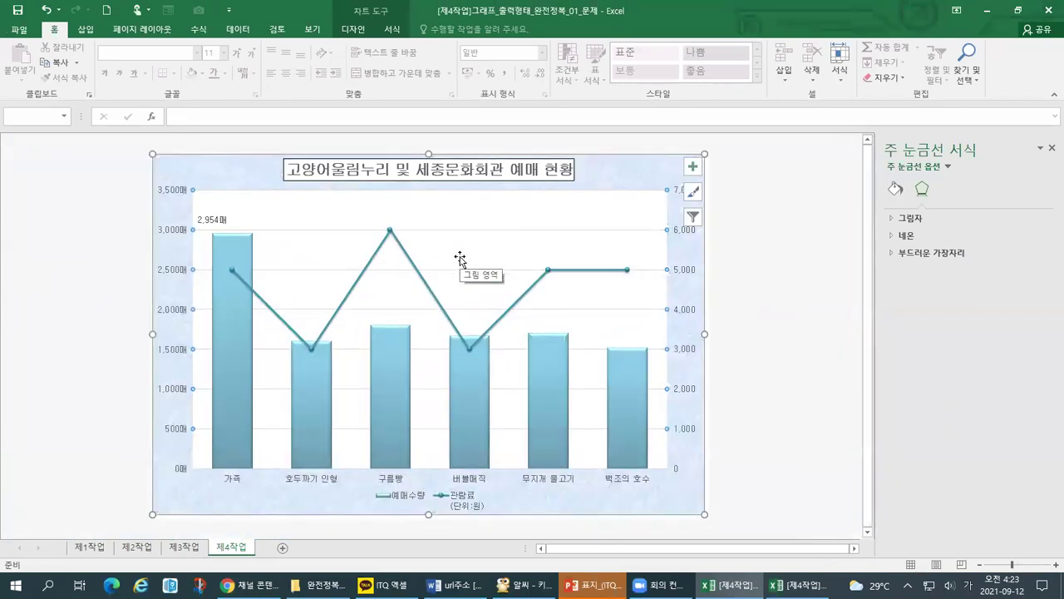
scroll(460, 259, "up", 1)
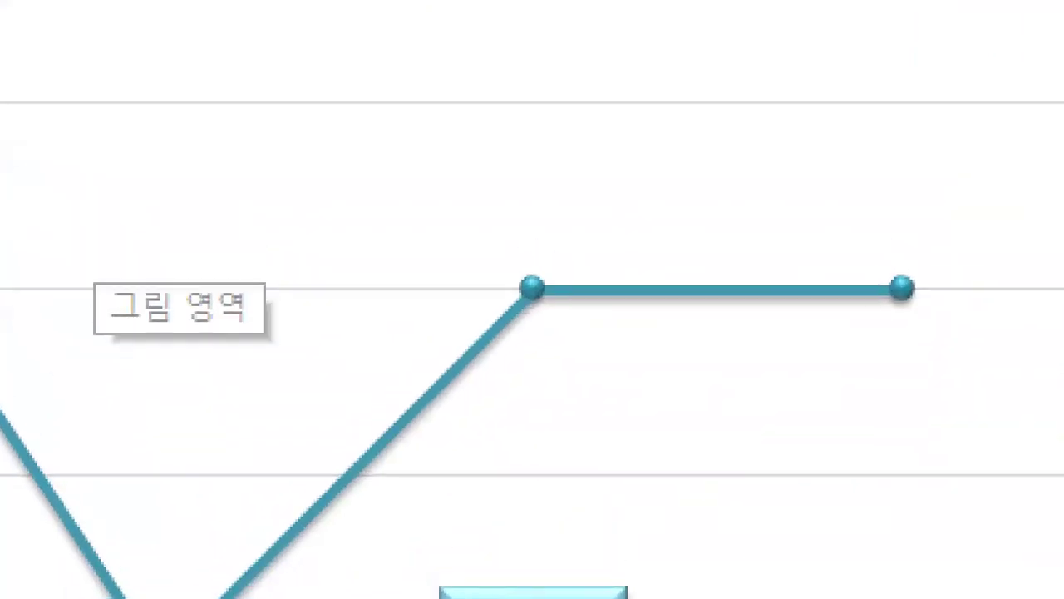
left_click(556, 271)
left_click_drag(353, 291, 989, 283)
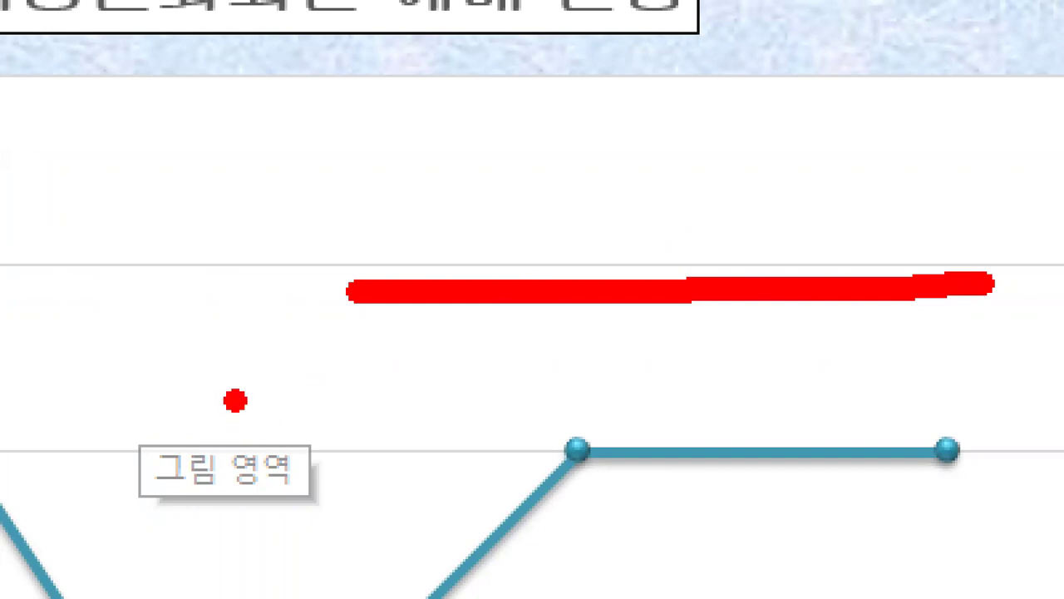
left_click_drag(274, 419, 753, 425)
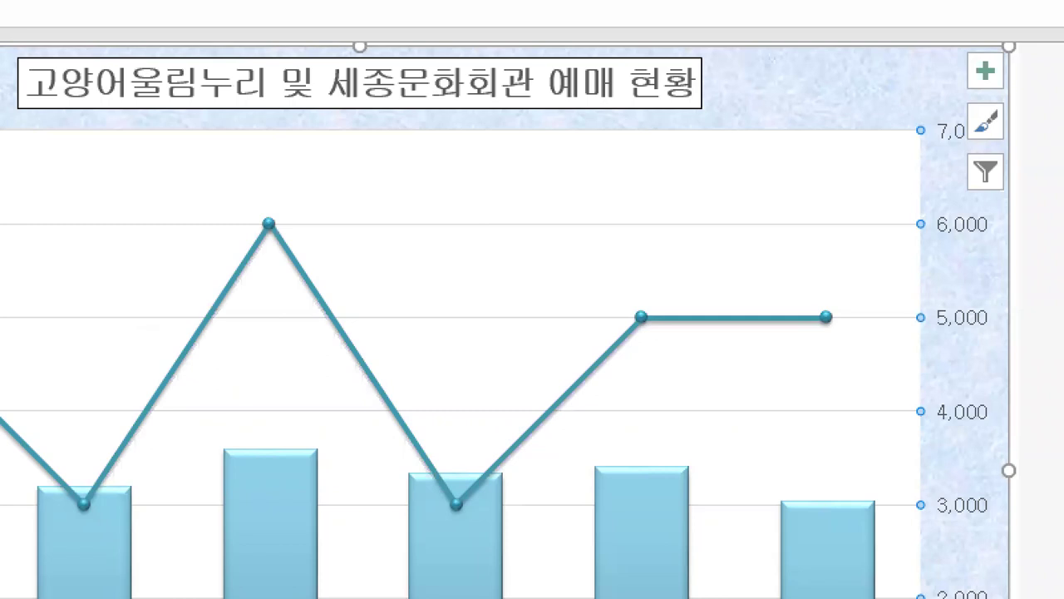
left_click_drag(403, 236, 780, 232)
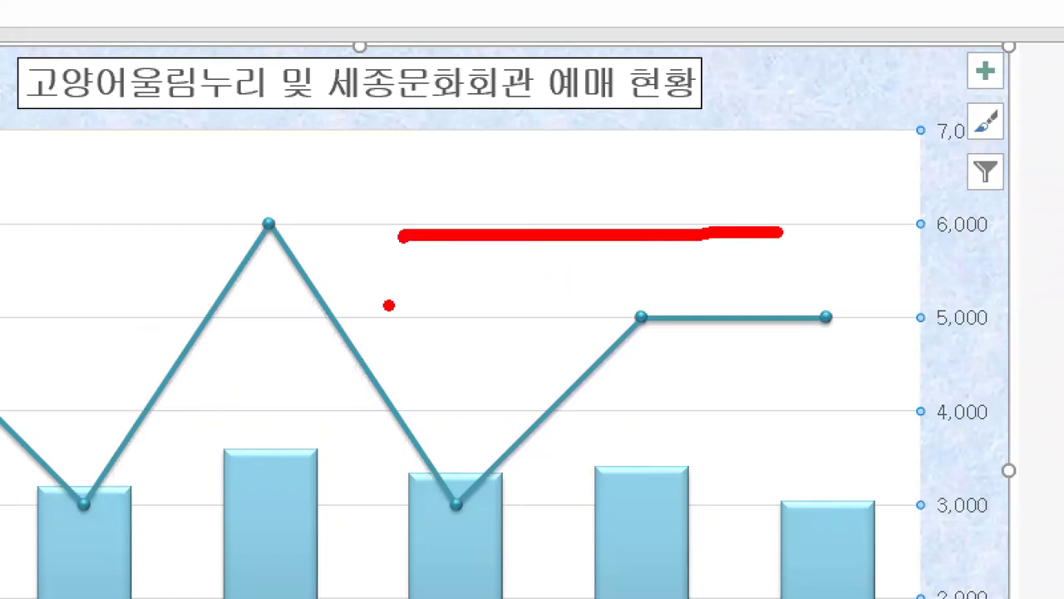
left_click_drag(389, 306, 765, 309)
left_click_drag(409, 402, 720, 402)
left_click_drag(491, 514, 821, 509)
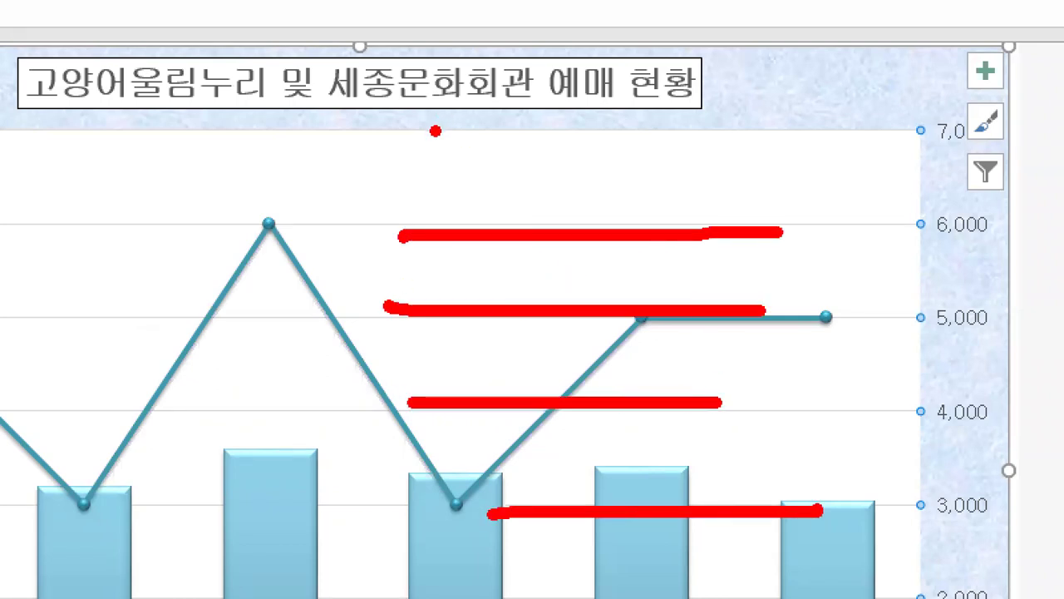
left_click_drag(426, 134, 780, 136)
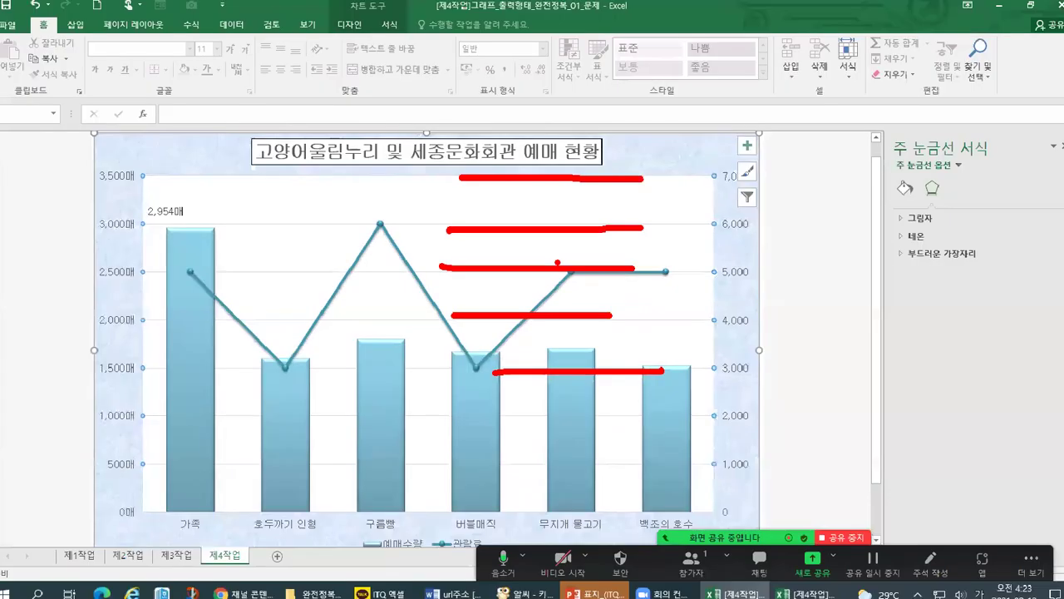
- Switch to the 출력형태 workbook and examine the gridline style of the chart on its 제4작업_출력형태 sheet
left_click(804, 591)
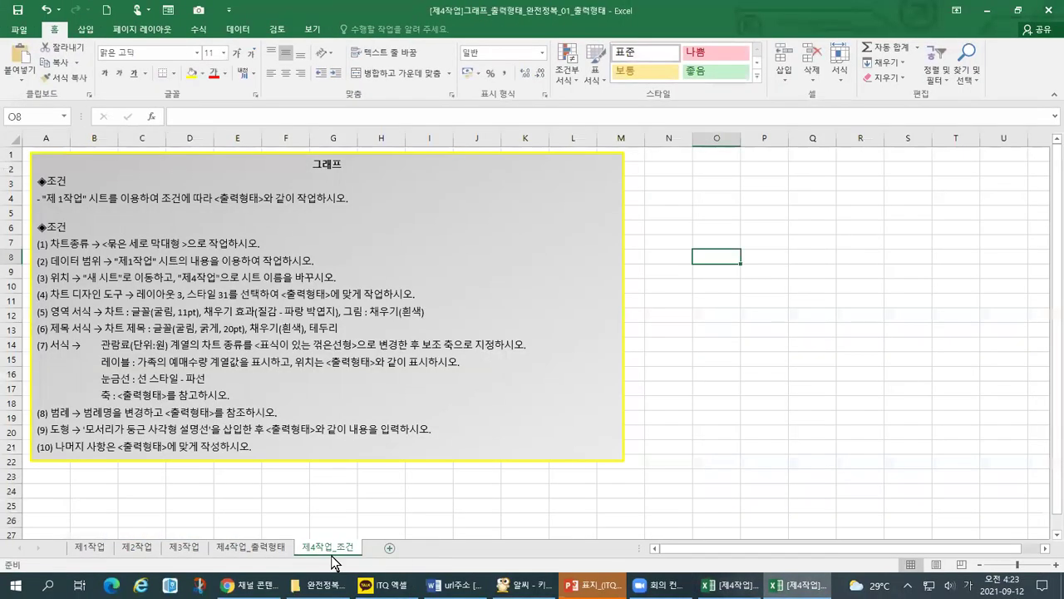
left_click(235, 545)
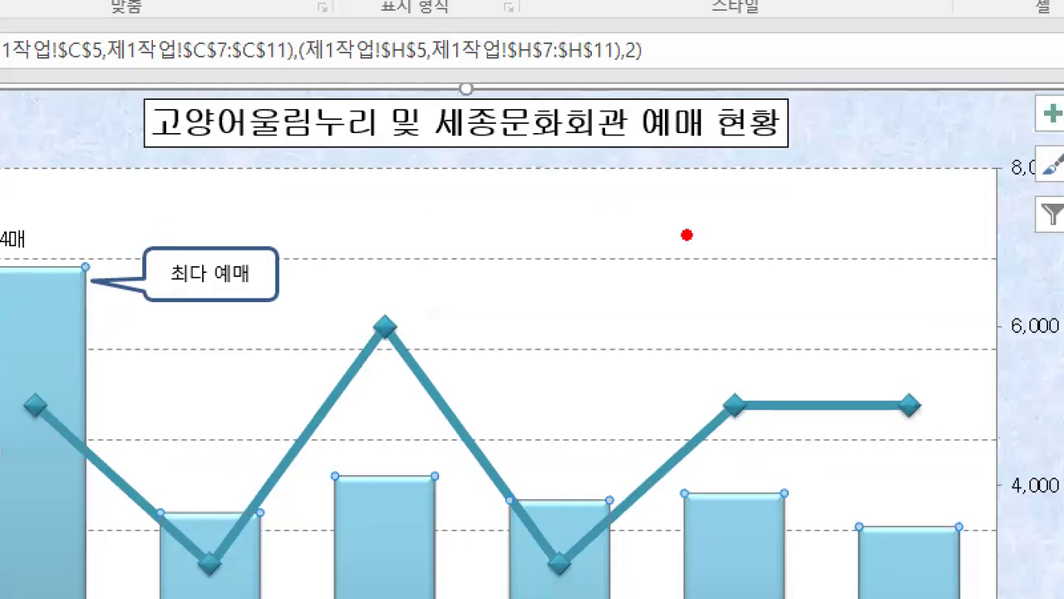
mouse_move(526, 176)
left_mouse_down()
mouse_move(799, 190)
mouse_move(948, 181)
left_mouse_up()
left_click_drag(437, 275, 940, 276)
left_click_drag(428, 366, 904, 362)
left_click_drag(414, 462, 911, 461)
left_click_drag(430, 549, 894, 543)
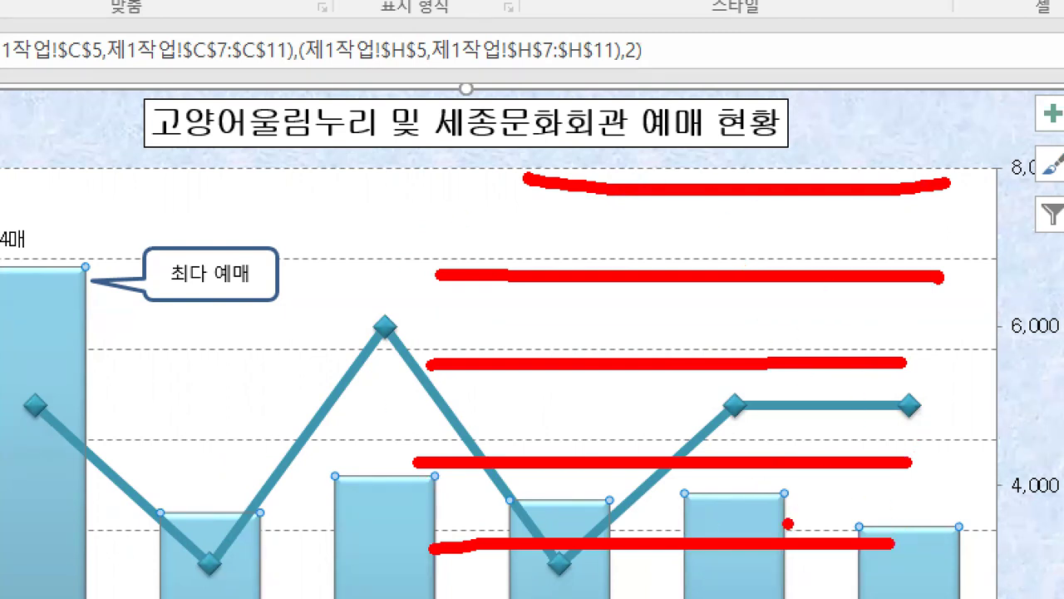
- Return to the 문제 workbook and check that the major gridlines of the 제4작업 chart are selected
key("alt+Tab")
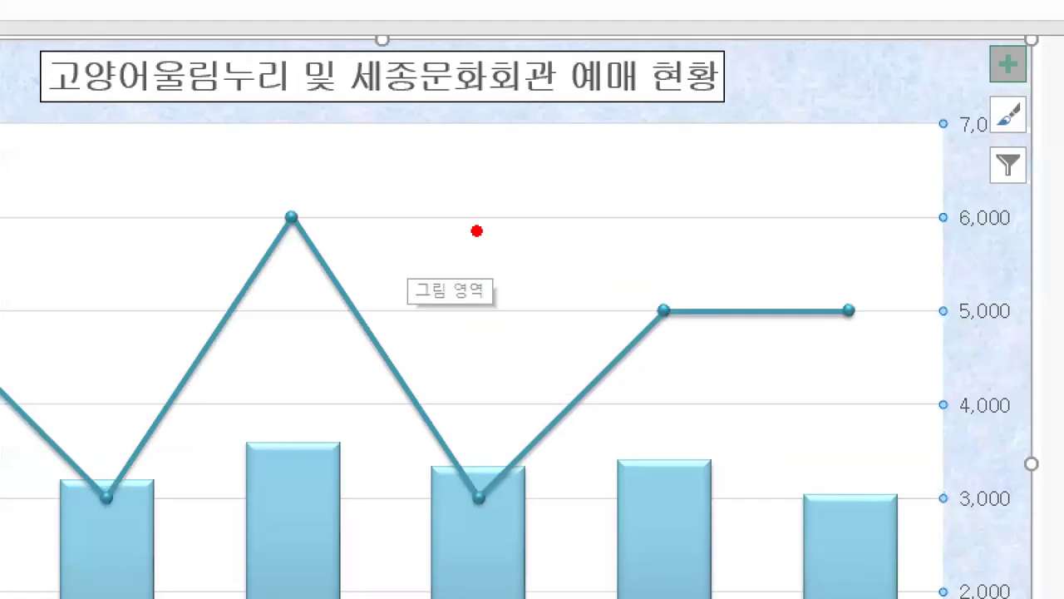
left_click_drag(542, 200, 574, 195)
mouse_move(544, 287)
left_mouse_down()
mouse_move(552, 307)
mouse_move(573, 287)
left_mouse_up()
left_click(944, 134)
left_click(947, 224)
left_click(946, 319)
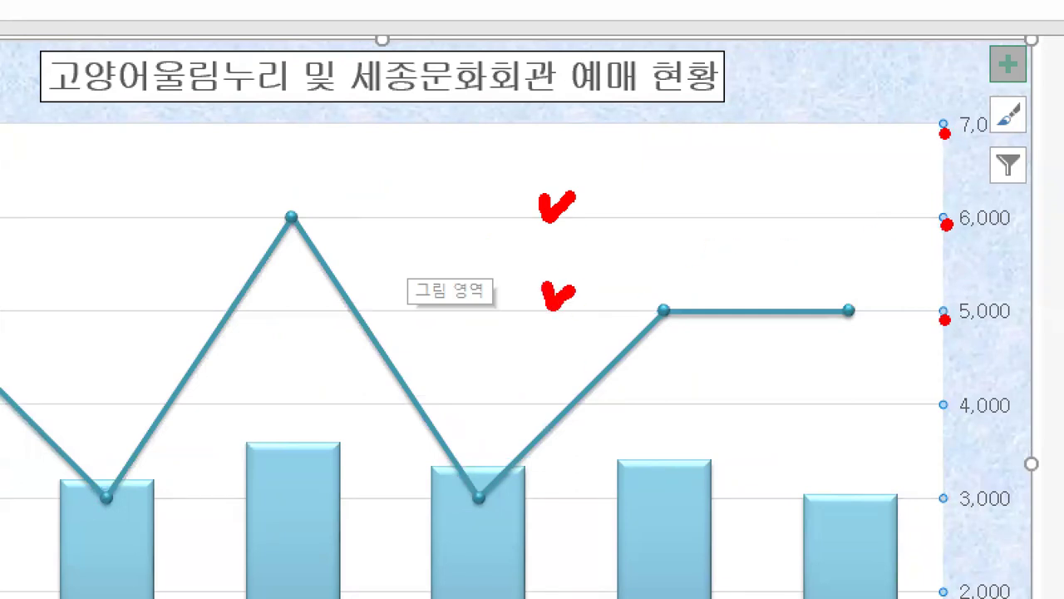
left_click(941, 413)
left_click(947, 511)
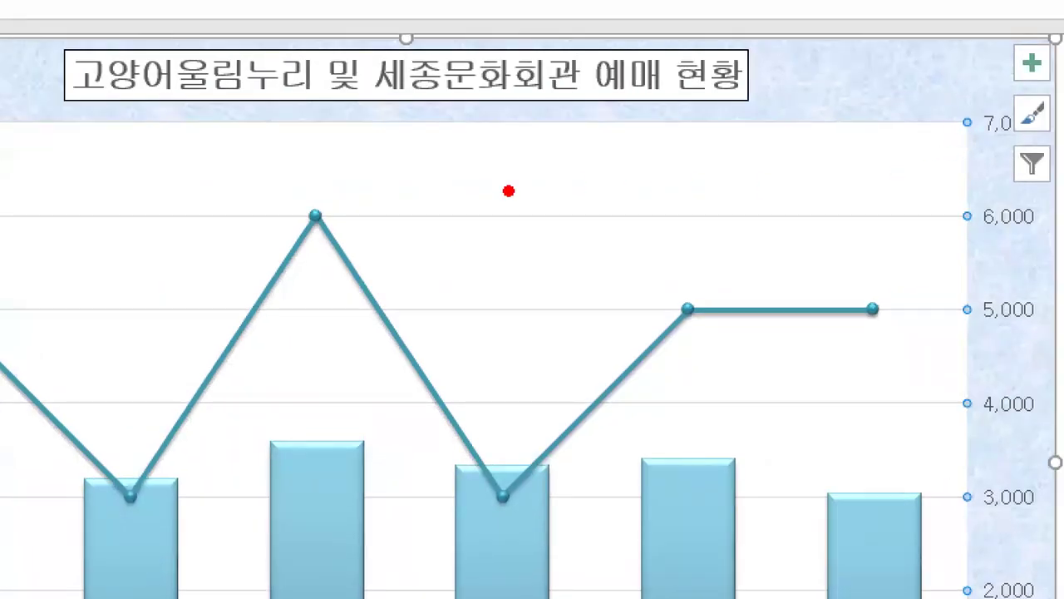
left_click_drag(435, 226, 896, 231)
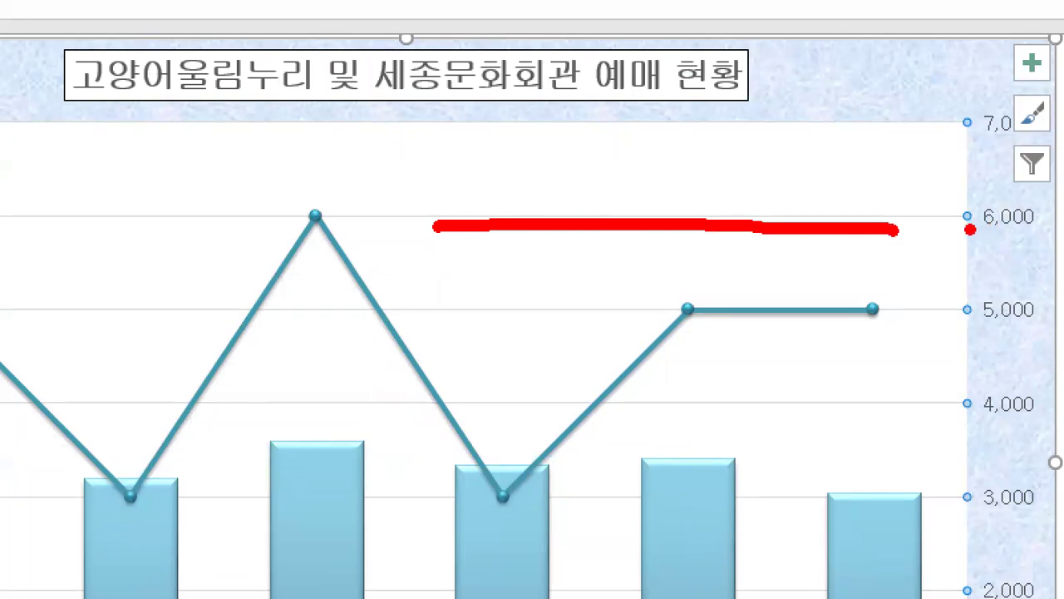
left_click(966, 227)
left_click(958, 411)
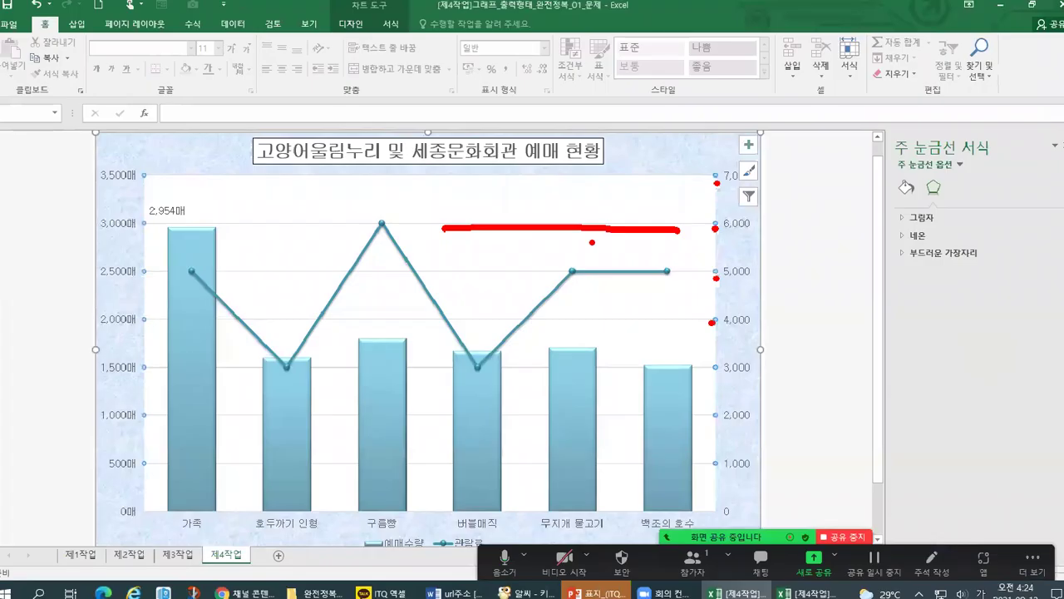
- Check the 눈금선 line-style condition on the 제4작업_조건 sheet of the 출력형태 workbook
left_click(803, 592)
left_click(327, 546)
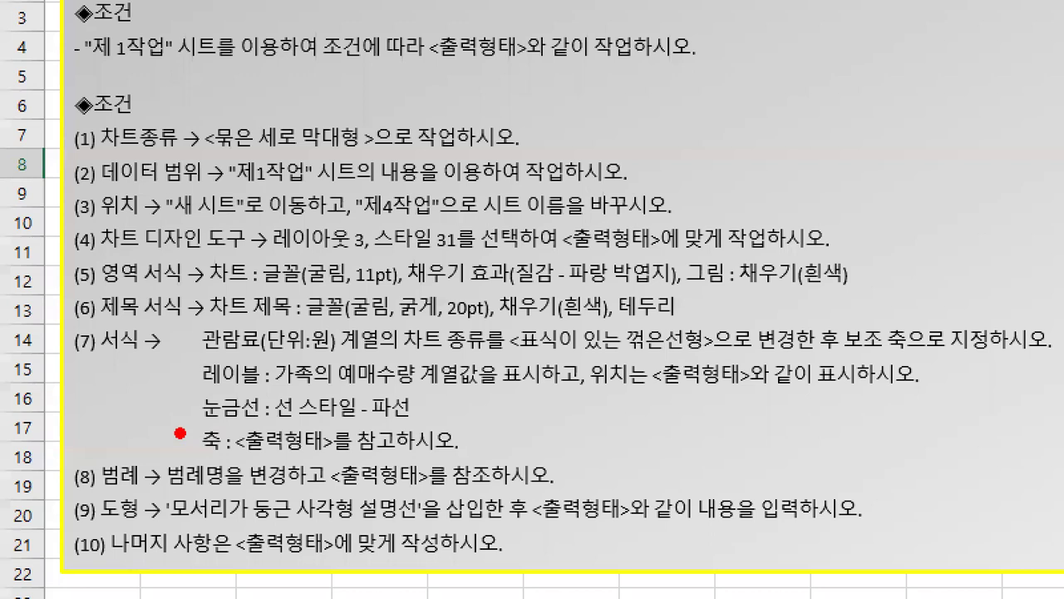
mouse_move(179, 433)
left_mouse_down()
mouse_move(460, 420)
mouse_move(446, 394)
mouse_move(547, 406)
left_mouse_up()
left_click_drag(558, 408, 668, 407)
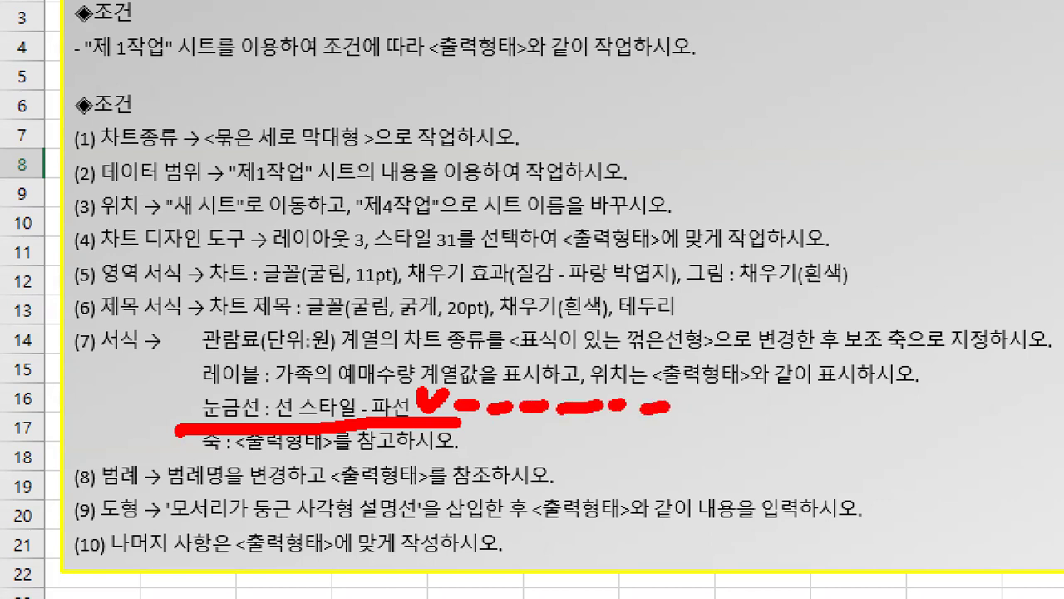
left_click(740, 409)
left_click(757, 409)
left_click(771, 409)
left_click(782, 408)
left_click(858, 411)
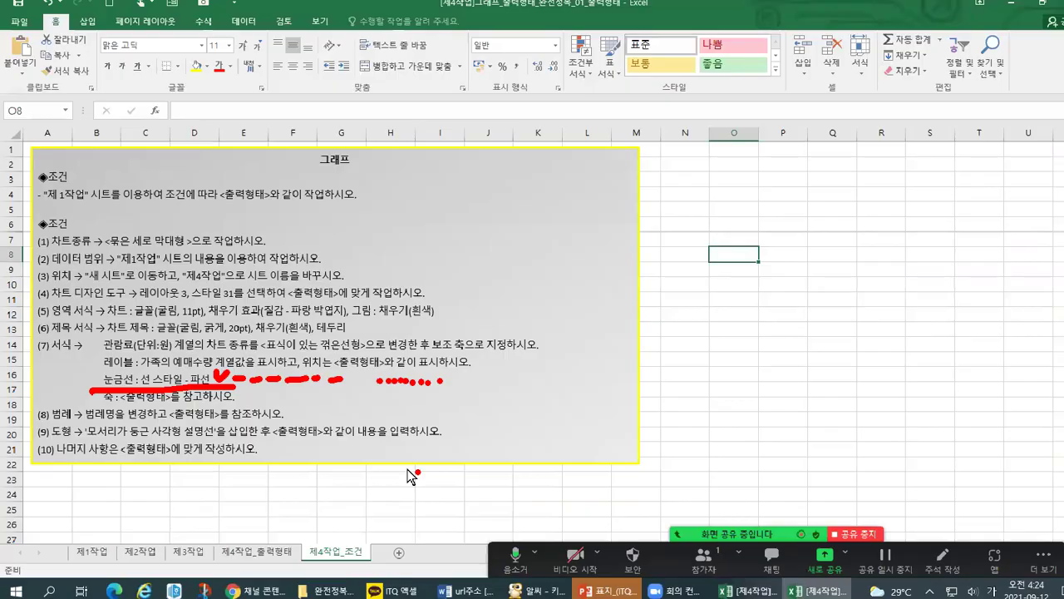
- Return to the 제4작업 chart and review the commands available for its selected gridlines, including 눈금선 서식
key("alt+Tab")
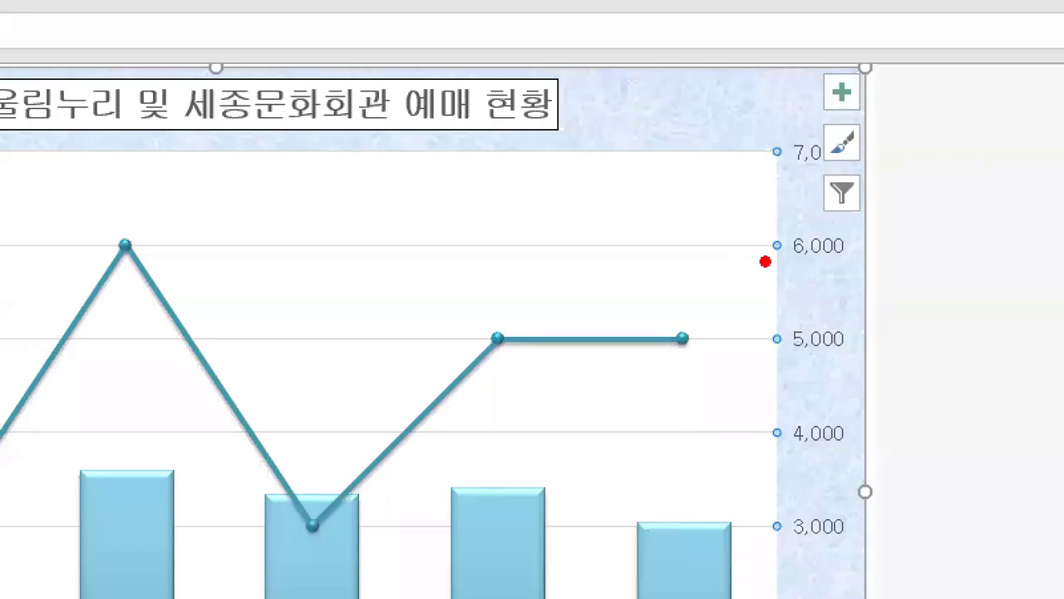
left_click_drag(766, 261, 792, 261)
left_click_drag(766, 359, 785, 360)
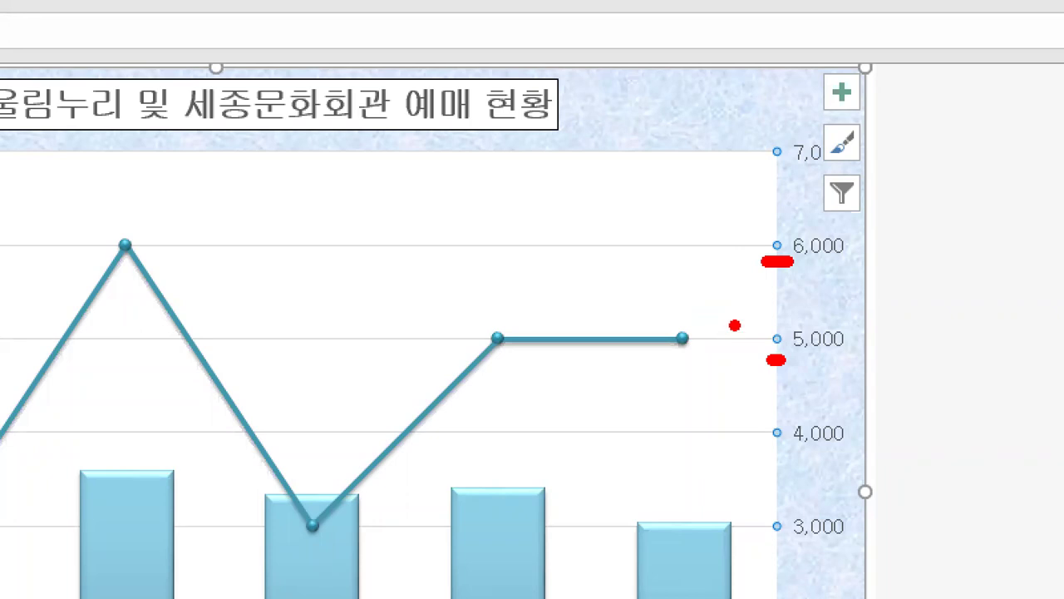
key("Escape")
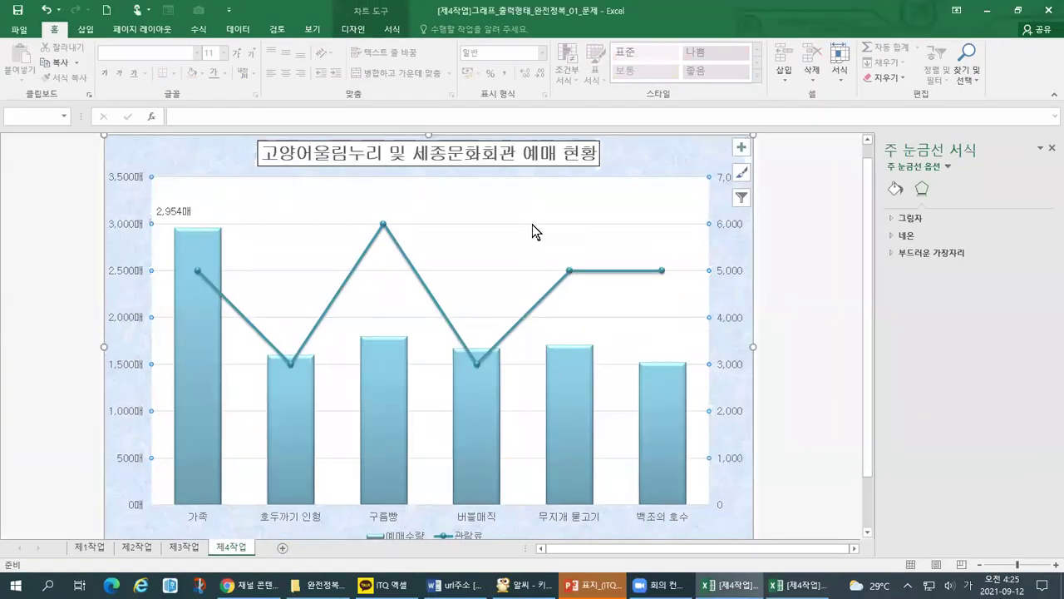
right_click(533, 231)
key("ctrl+1")
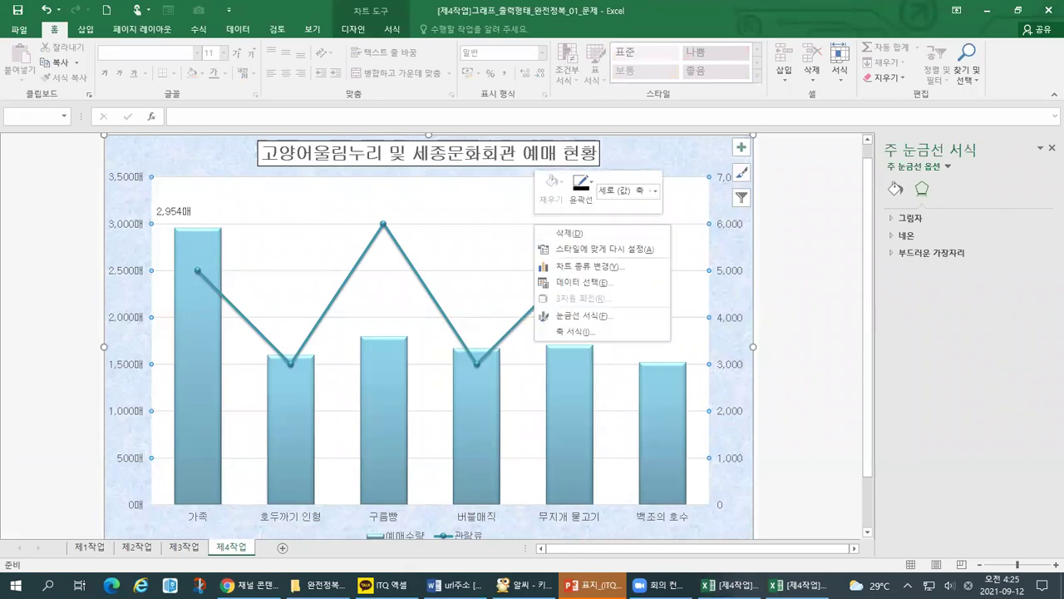
left_click(532, 208)
left_click_drag(508, 199, 528, 189)
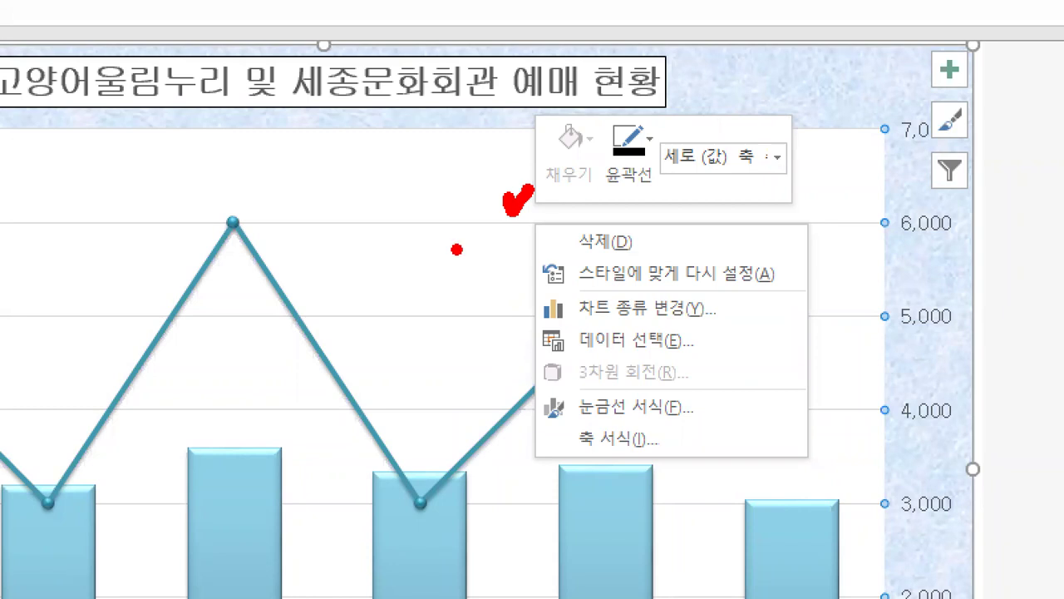
left_click_drag(555, 431, 715, 416)
mouse_move(538, 209)
left_mouse_down()
mouse_move(522, 391)
mouse_move(549, 449)
left_mouse_up()
left_click_drag(695, 386, 712, 411)
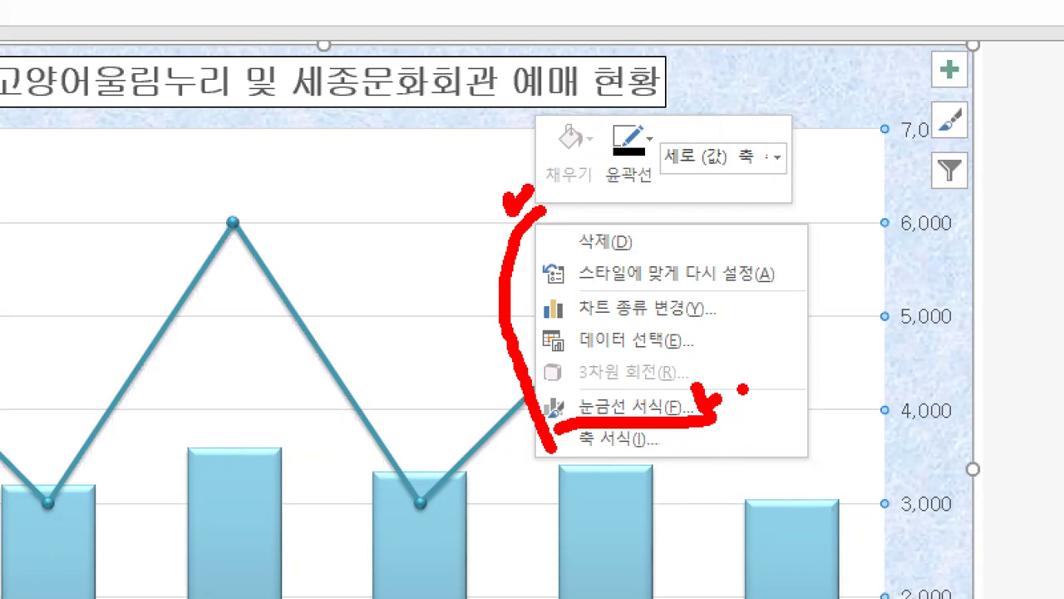
key("Escape")
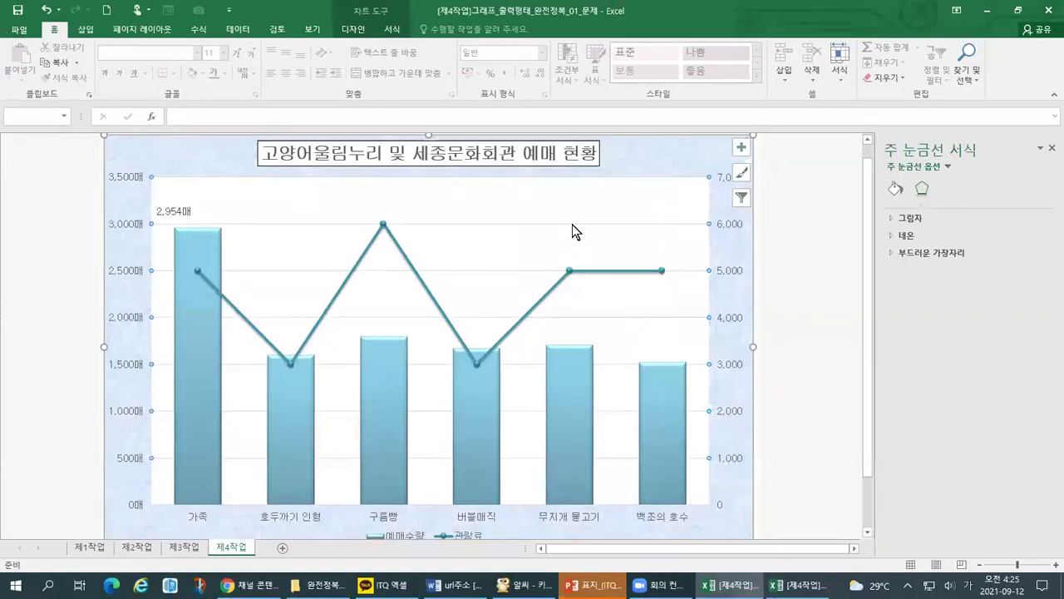
- Open the 눈금선 서식 line settings for the major gridlines of the 제4작업 chart
right_click(572, 223)
key("ctrl+1")
left_click(572, 224)
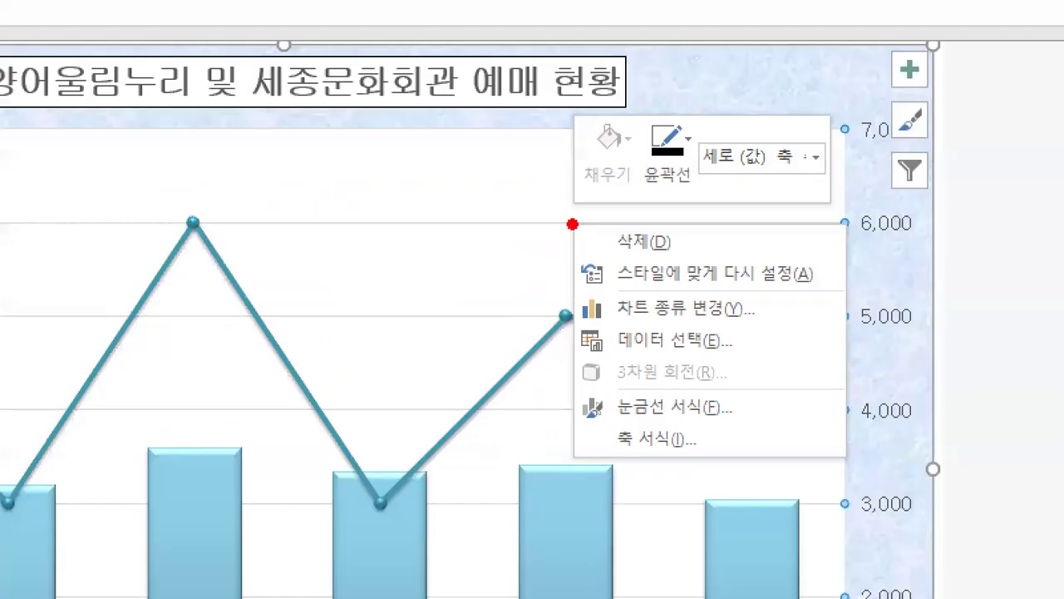
left_click_drag(507, 227, 561, 227)
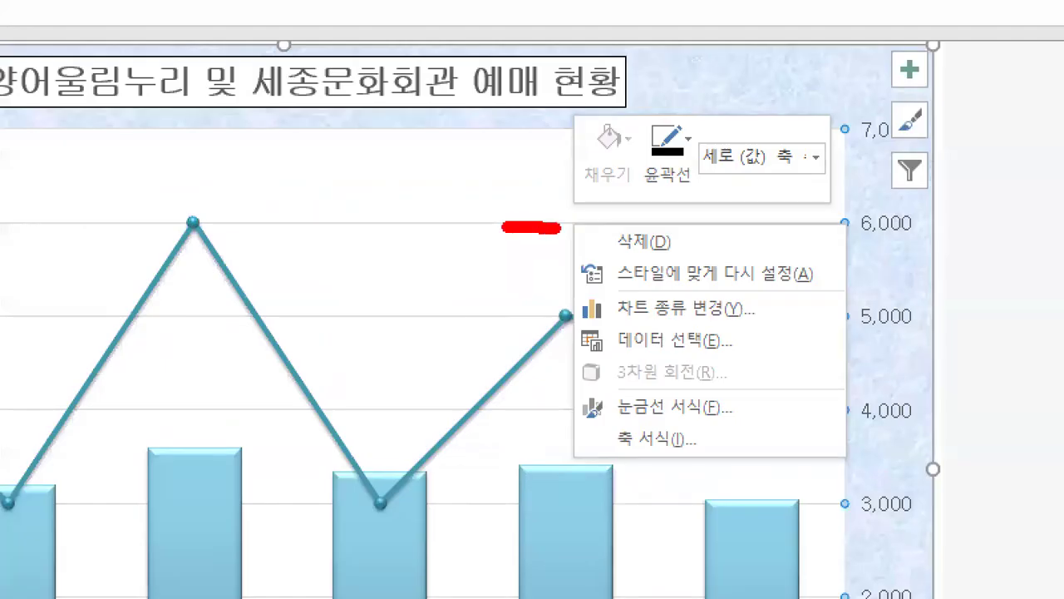
key("Escape")
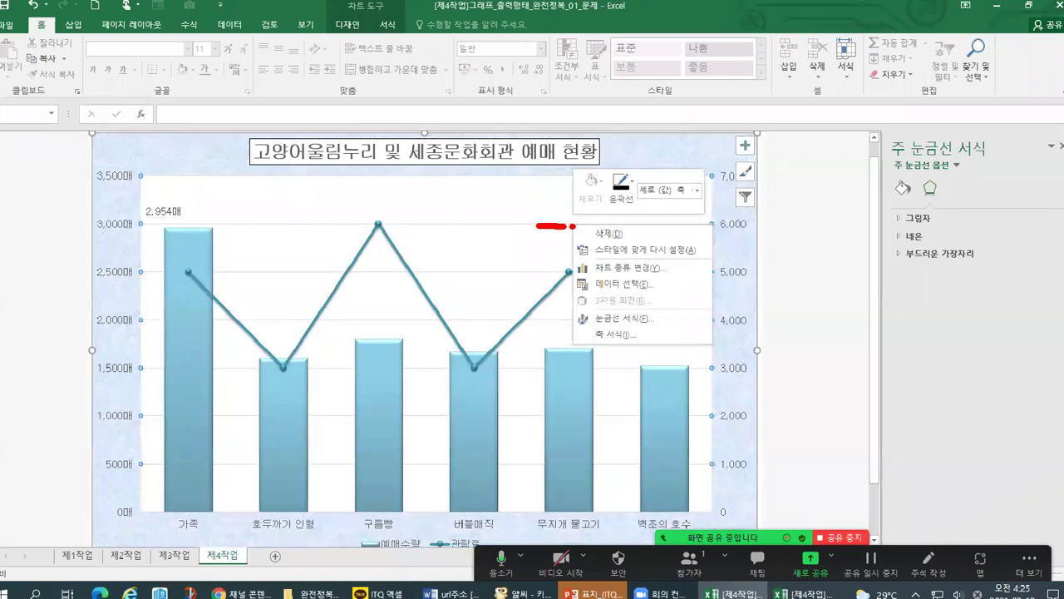
left_click(591, 317)
key("ctrl+1")
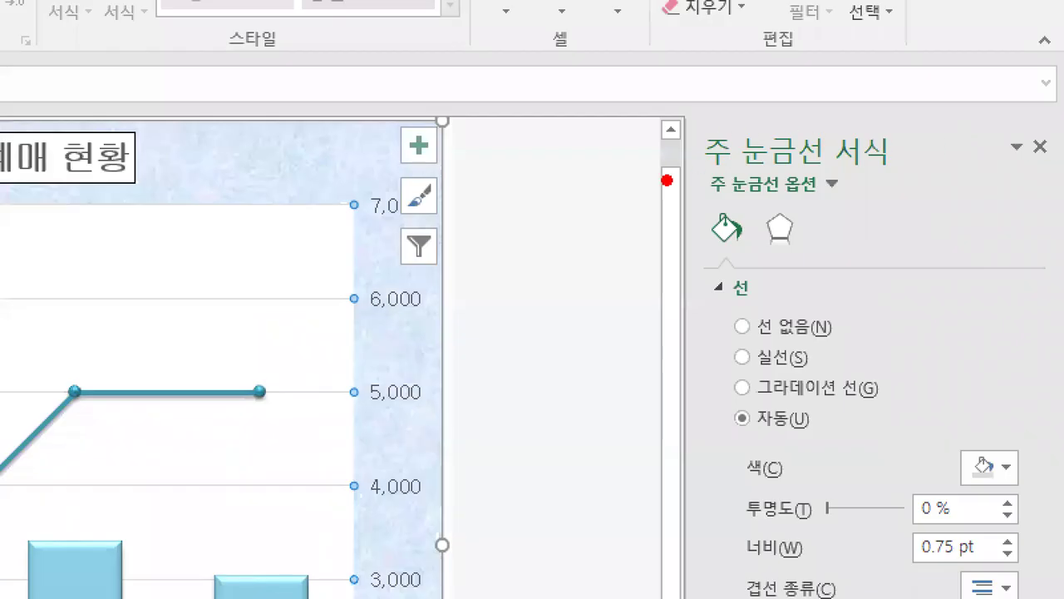
left_click_drag(648, 170, 925, 169)
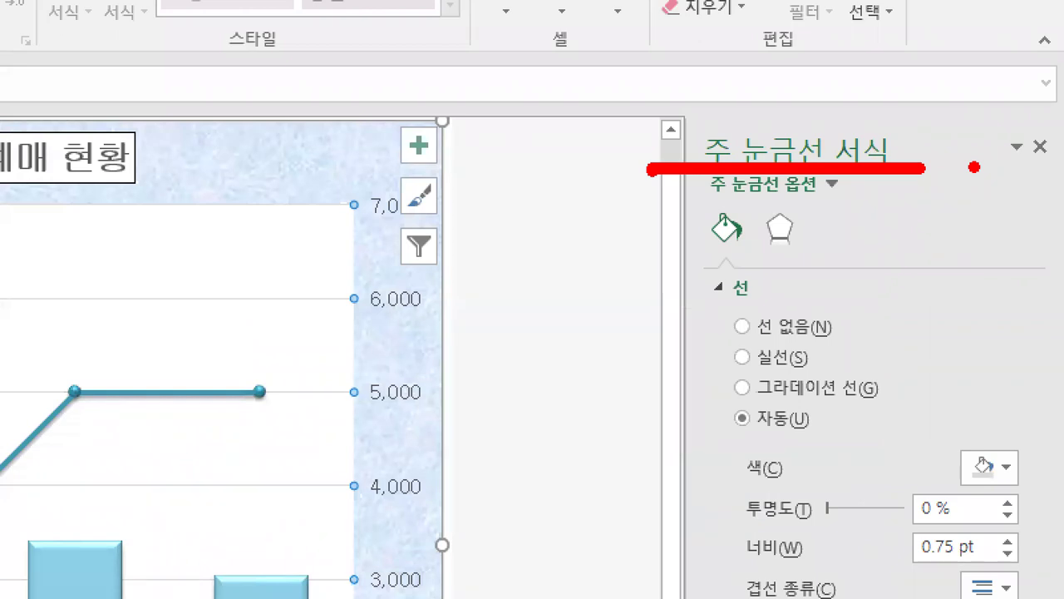
key("Escape")
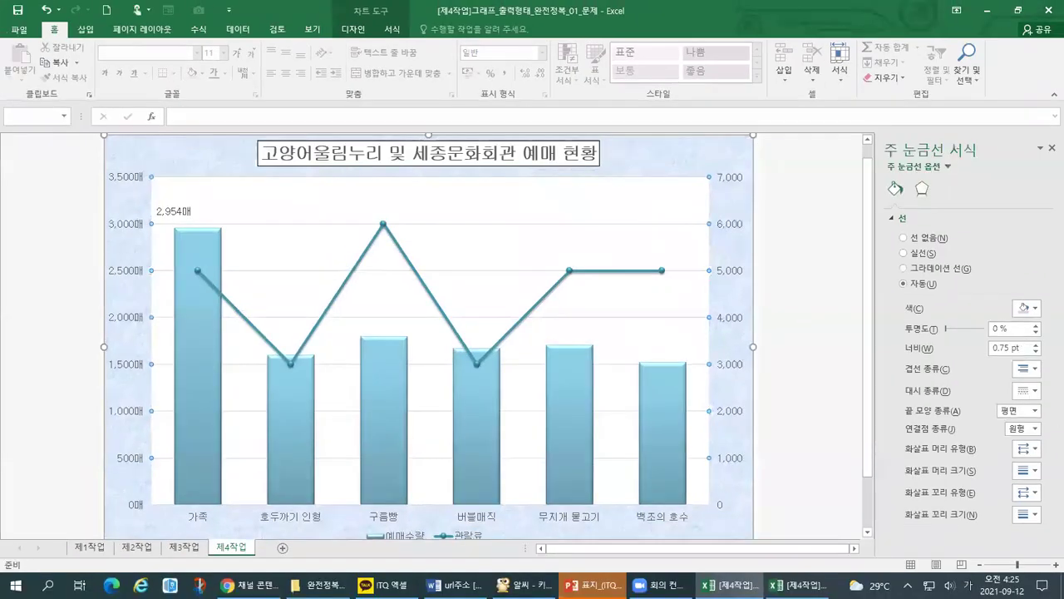
- Locate the 대시 종류 setting in the major gridlines' line options and open its list of dash styles
key("ctrl+1")
mouse_move(684, 43)
left_mouse_down()
mouse_move(681, 191)
mouse_move(730, 173)
left_mouse_up()
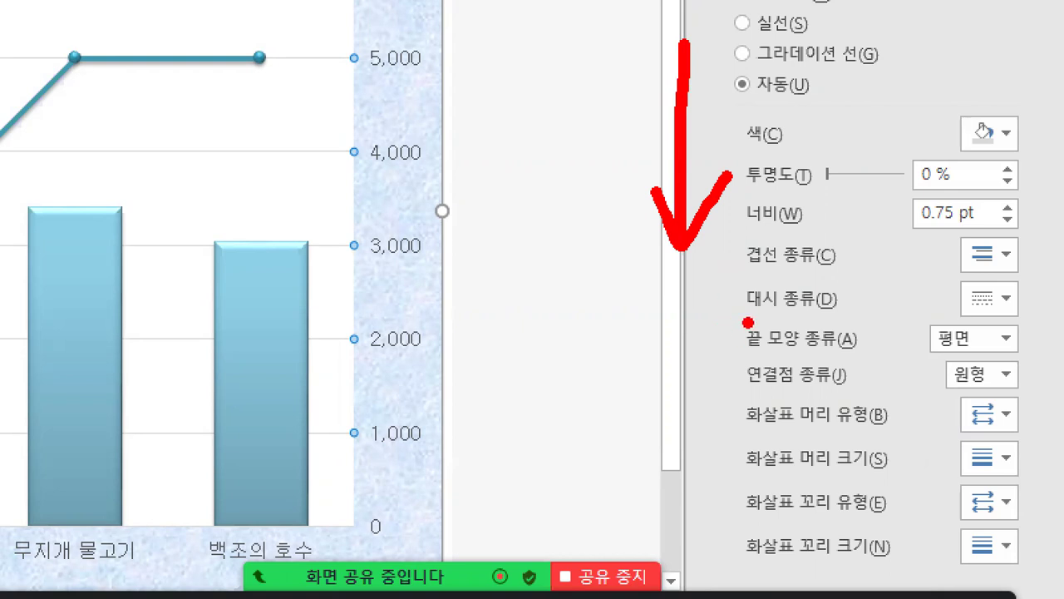
mouse_move(740, 333)
left_mouse_down()
mouse_move(742, 316)
mouse_move(851, 319)
mouse_move(735, 276)
mouse_move(733, 321)
left_mouse_up()
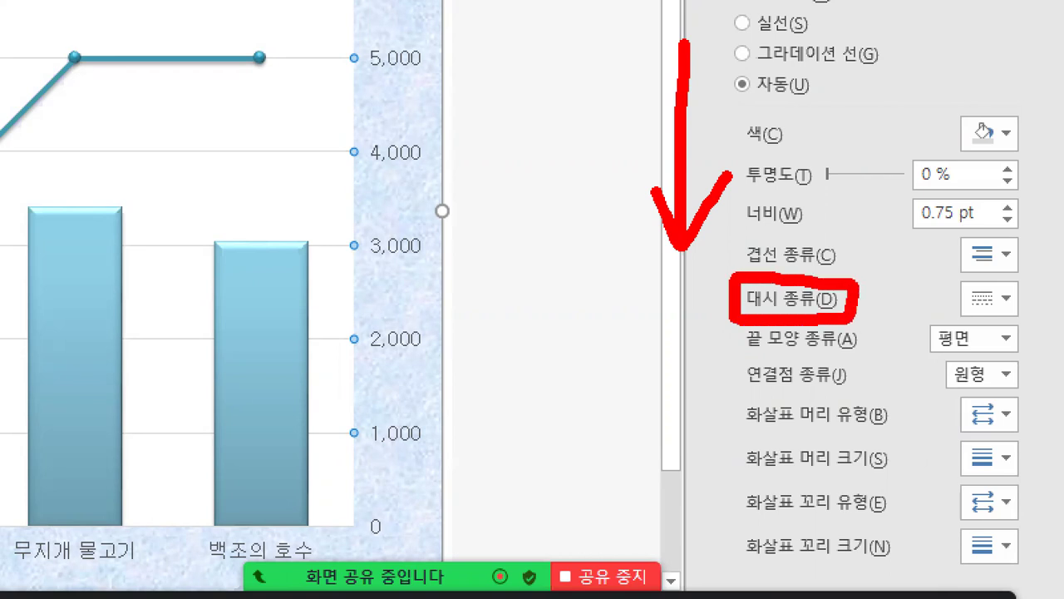
key("Escape")
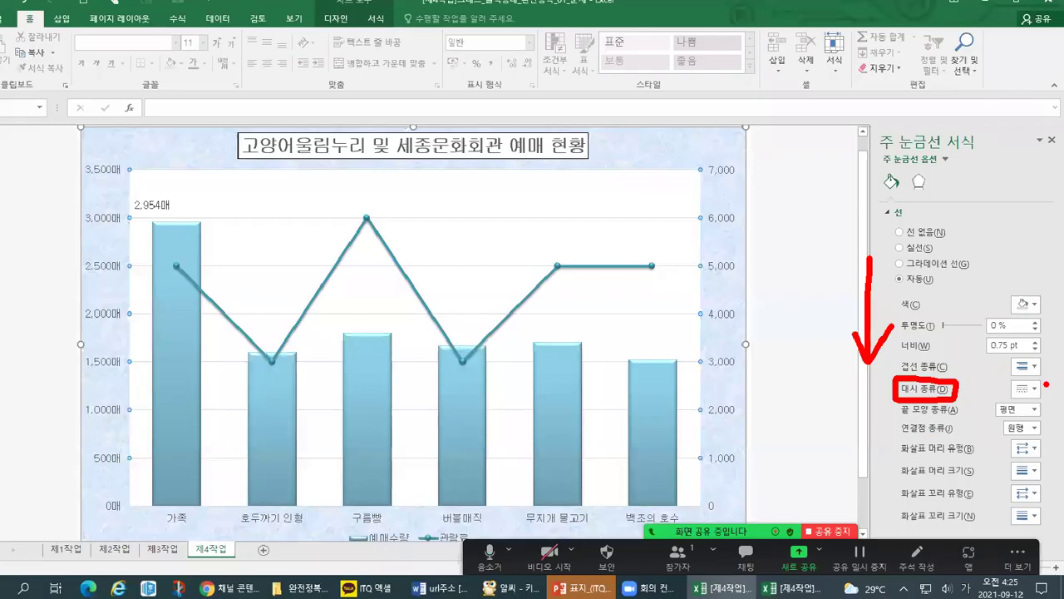
left_click(1031, 392)
key("ctrl+1")
left_click(1035, 396)
- Examine the dash styles offered under 대시 종류 for the major gridlines, including the evenly dashed line
mouse_move(720, 398)
left_mouse_down()
mouse_move(860, 381)
mouse_move(720, 401)
left_mouse_up()
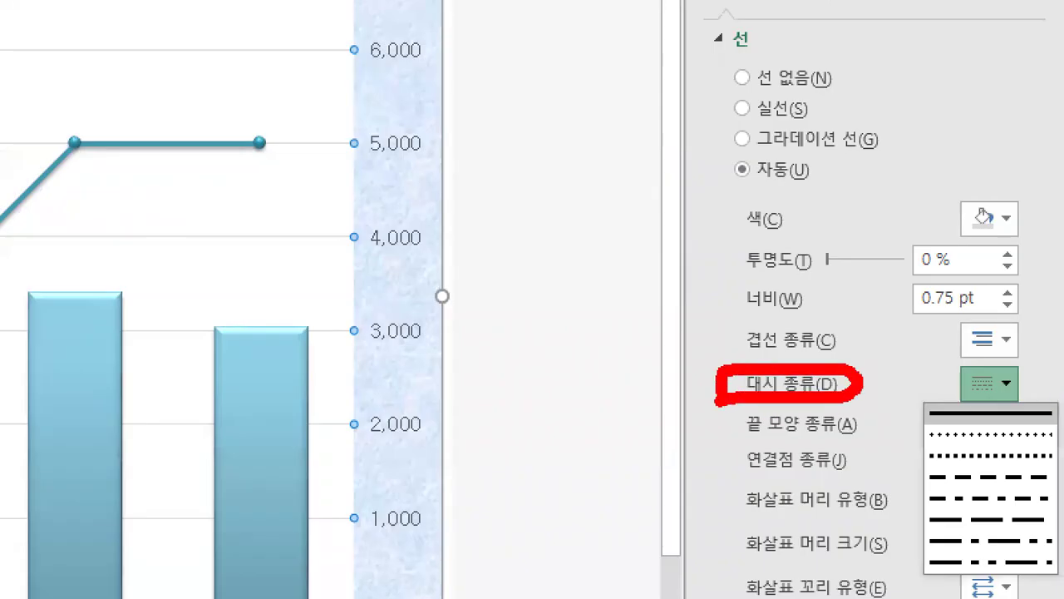
left_click_drag(865, 386, 953, 385)
mouse_move(1027, 387)
left_mouse_down()
mouse_move(1018, 404)
mouse_move(1021, 357)
mouse_move(1023, 403)
left_mouse_up()
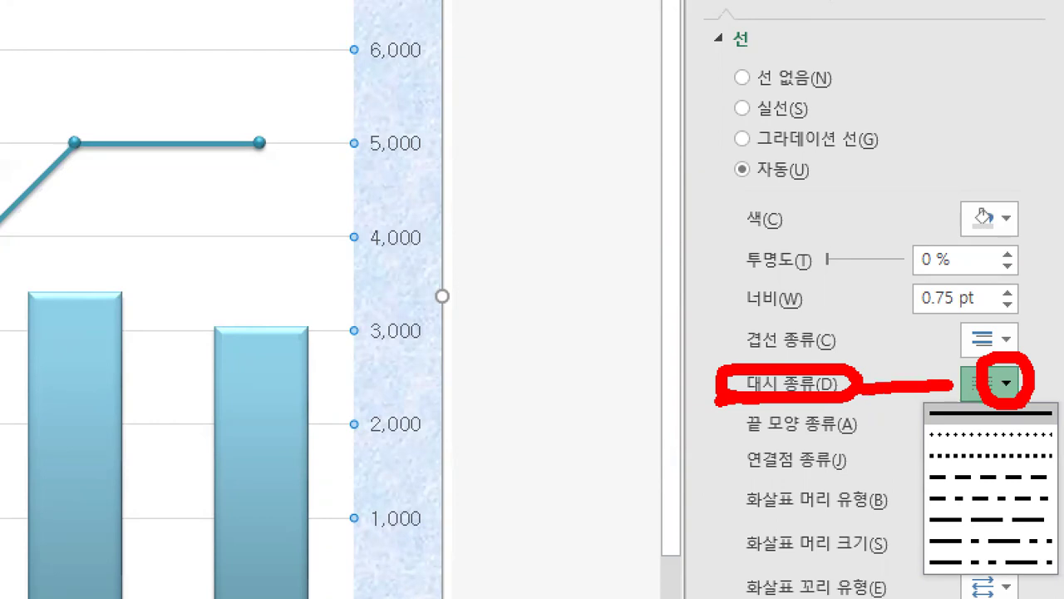
left_click_drag(697, 367, 718, 360)
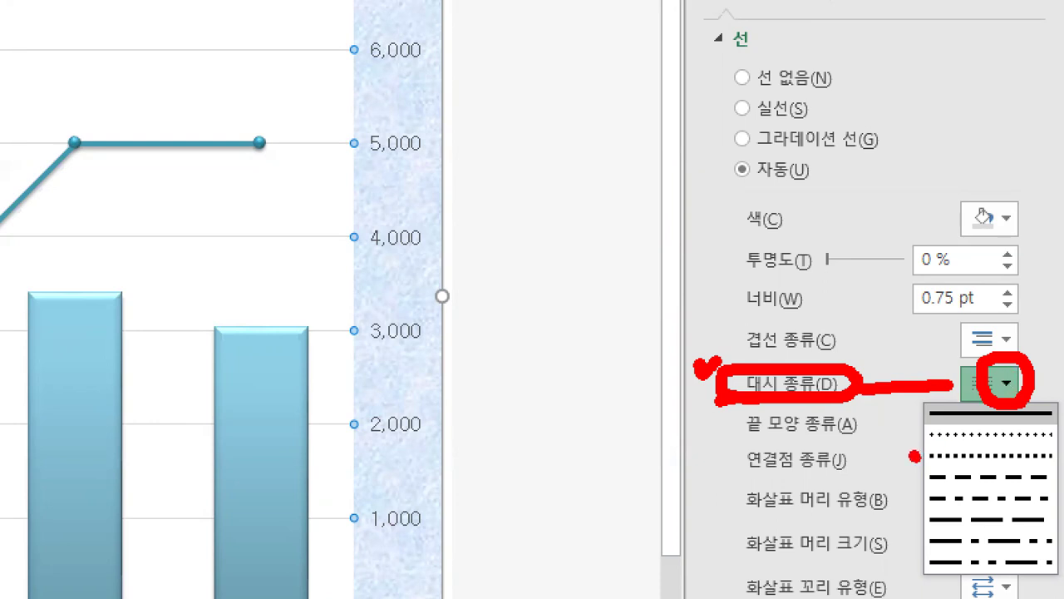
mouse_move(913, 467)
left_mouse_down()
mouse_move(917, 479)
mouse_move(958, 490)
mouse_move(1063, 490)
left_mouse_up()
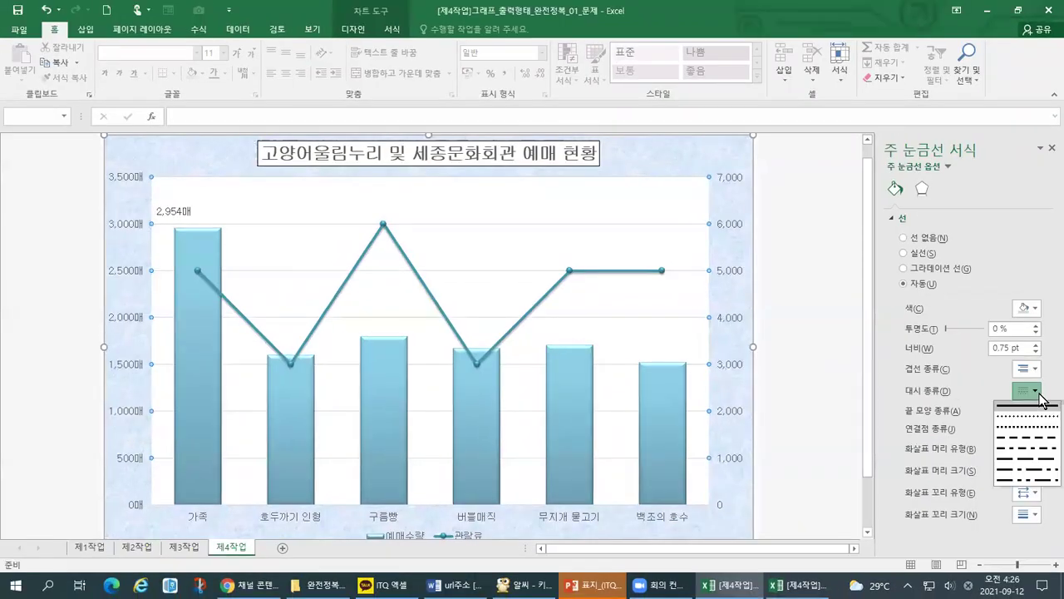
key("ctrl+1")
left_click(1025, 439)
left_click_drag(978, 446, 1063, 442)
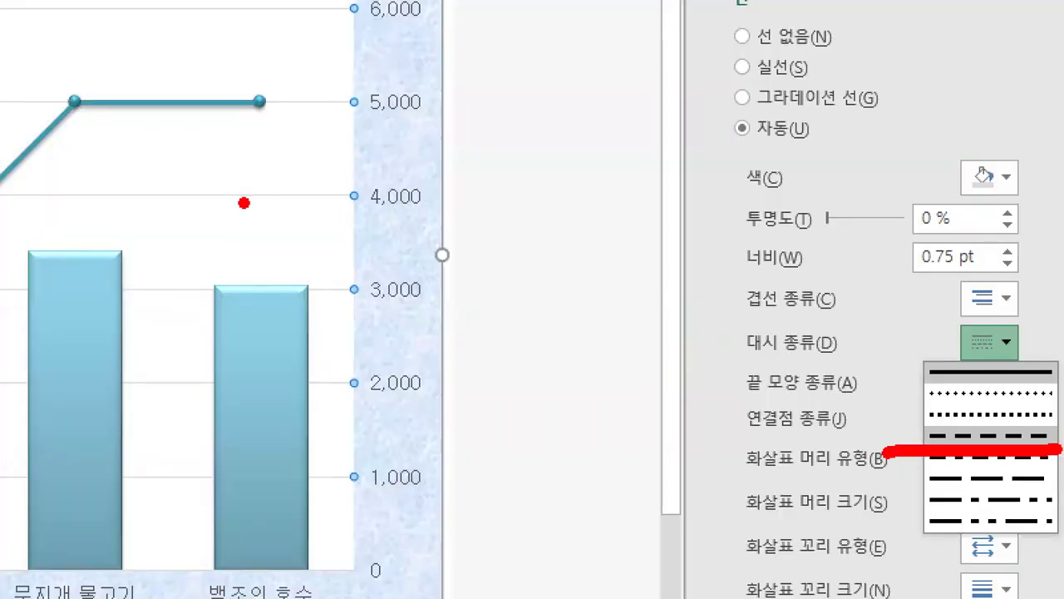
left_click_drag(271, 201, 308, 196)
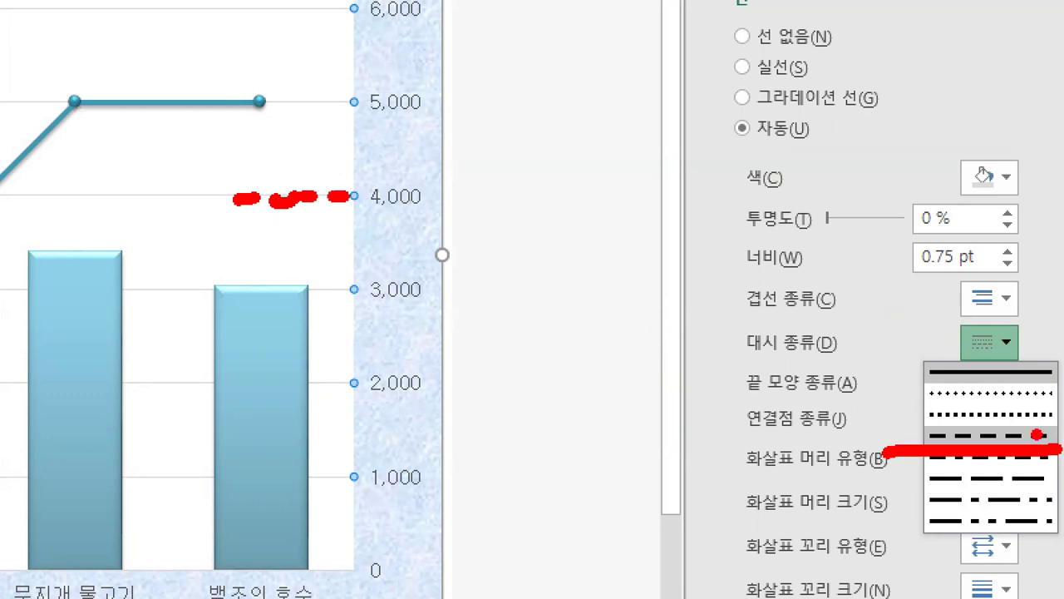
mouse_move(687, 361)
left_mouse_down()
mouse_move(861, 329)
mouse_move(713, 368)
left_mouse_up()
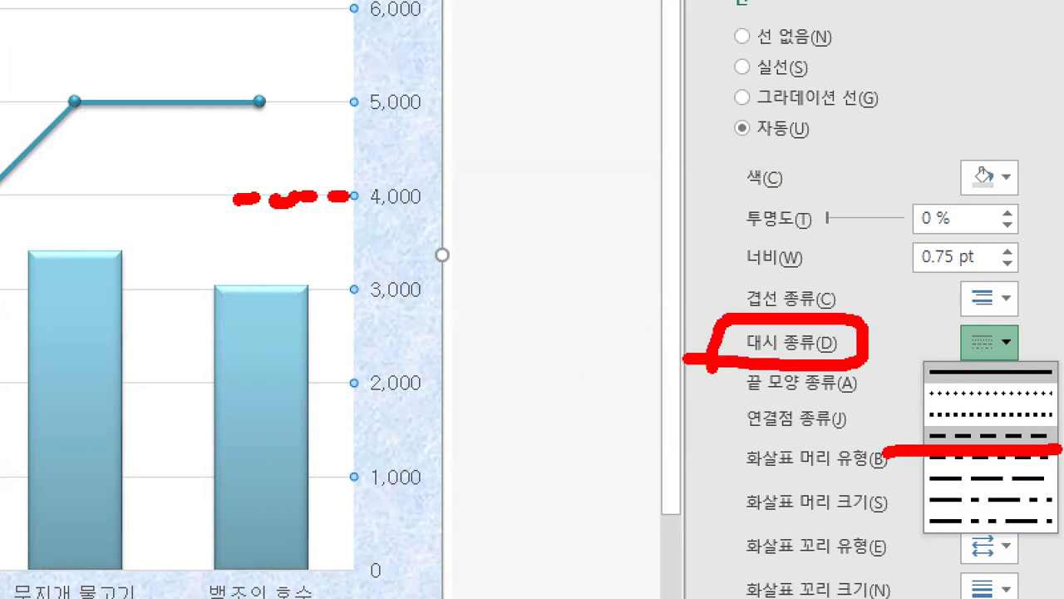
mouse_move(1028, 351)
left_mouse_down()
mouse_move(974, 329)
mouse_move(1041, 366)
left_mouse_up()
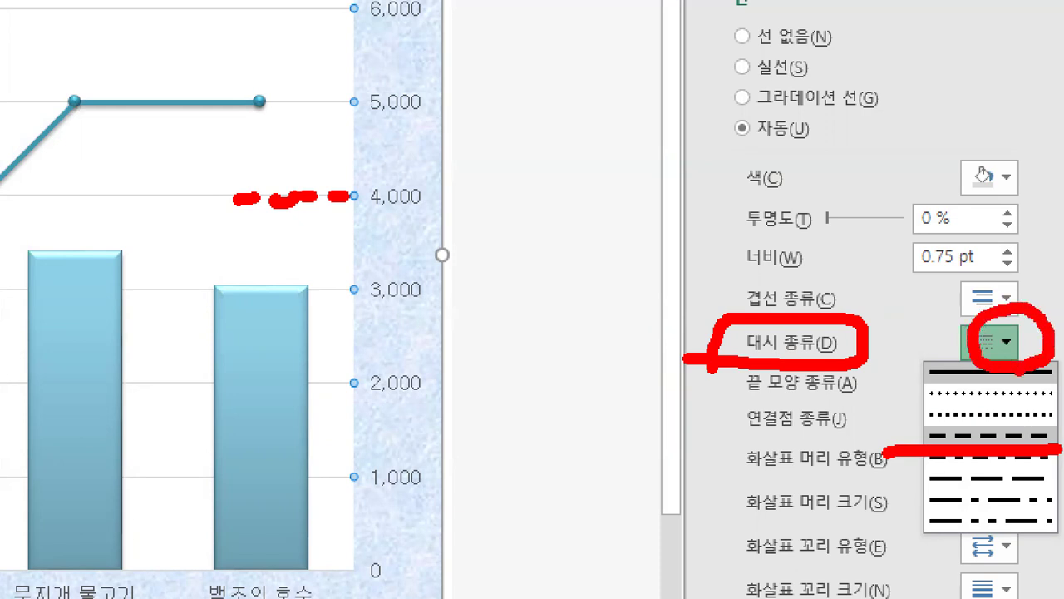
left_click_drag(898, 418, 919, 412)
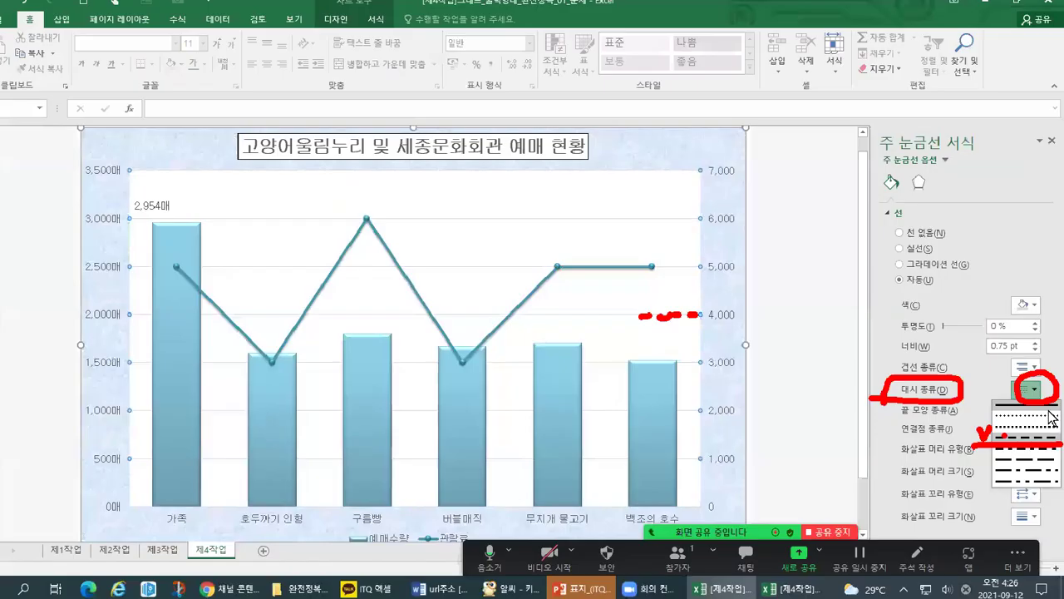
- Set the 대시 종류 of the 제4작업 chart's major gridlines to the evenly dashed line style
key("Escape")
left_click(1007, 341)
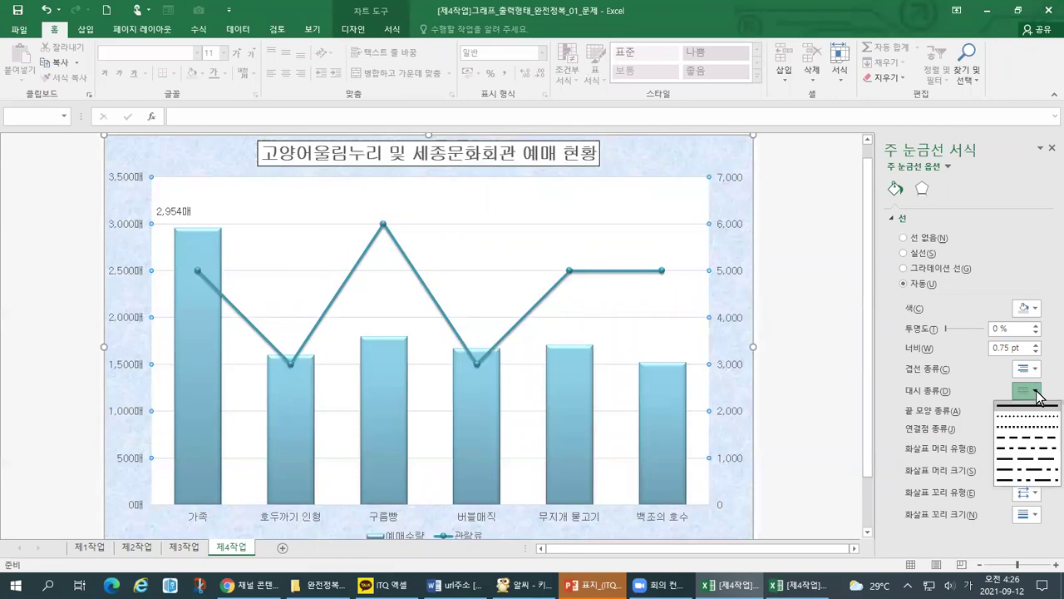
left_click(1026, 426)
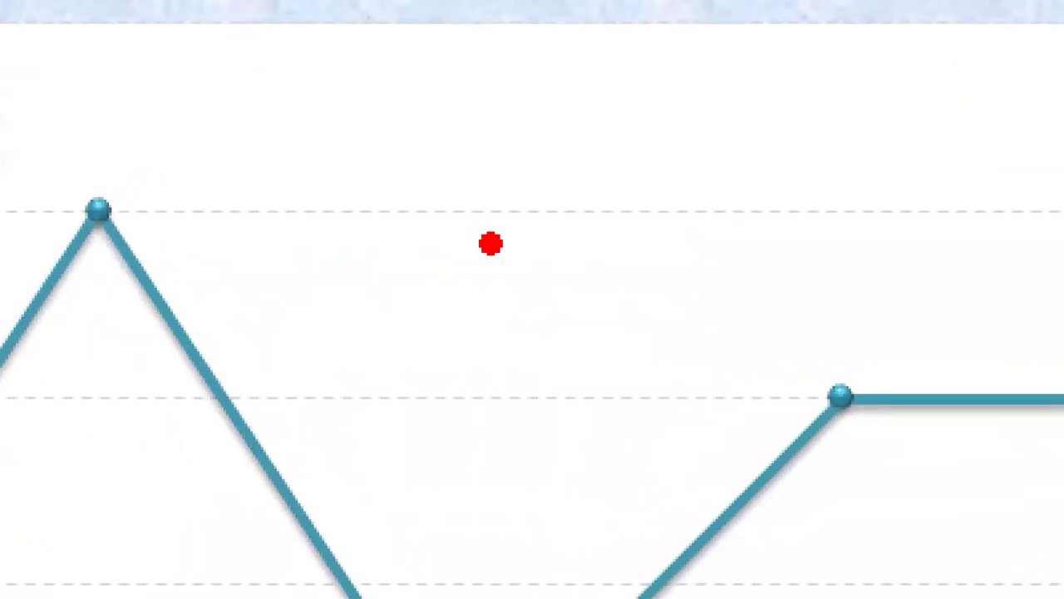
mouse_move(477, 230)
left_mouse_down()
mouse_move(600, 250)
mouse_move(1024, 243)
left_mouse_up()
left_click(839, 241)
mouse_move(424, 418)
left_mouse_down()
mouse_move(506, 430)
mouse_move(663, 424)
left_mouse_up()
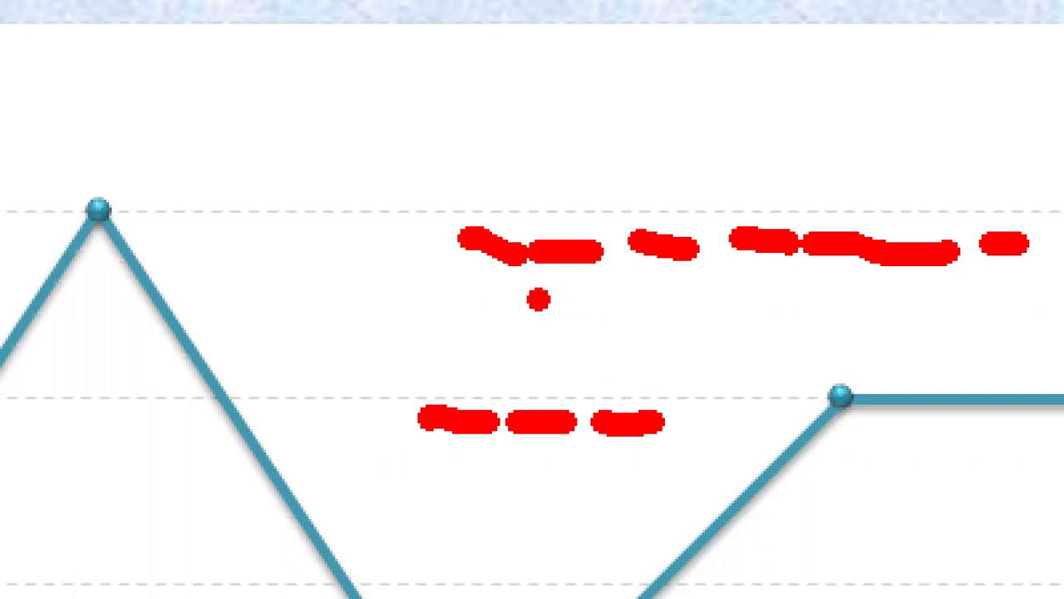